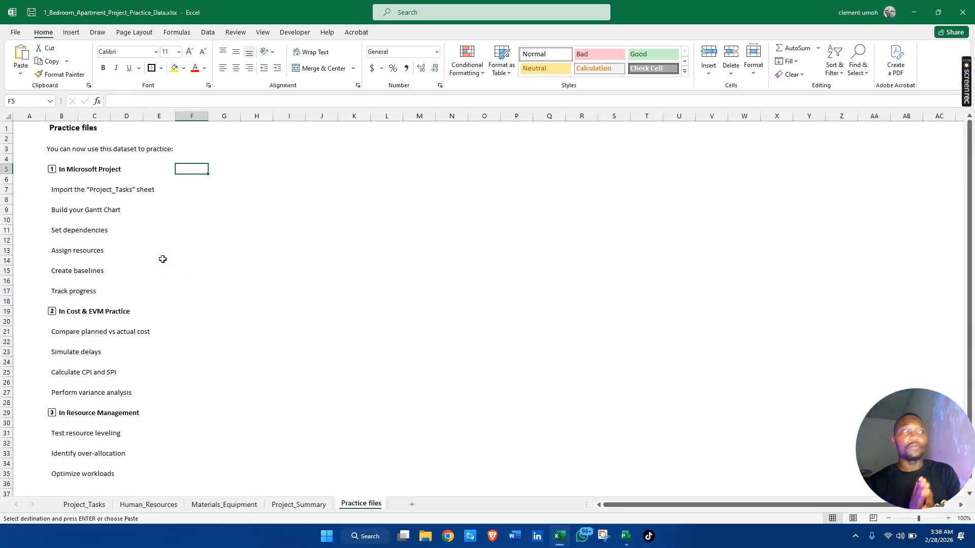
Copy the 16 task names from the Project_Tasks sheet in Excel into the Task Name column of the blank Microsoft Project plan.
click(626, 536)
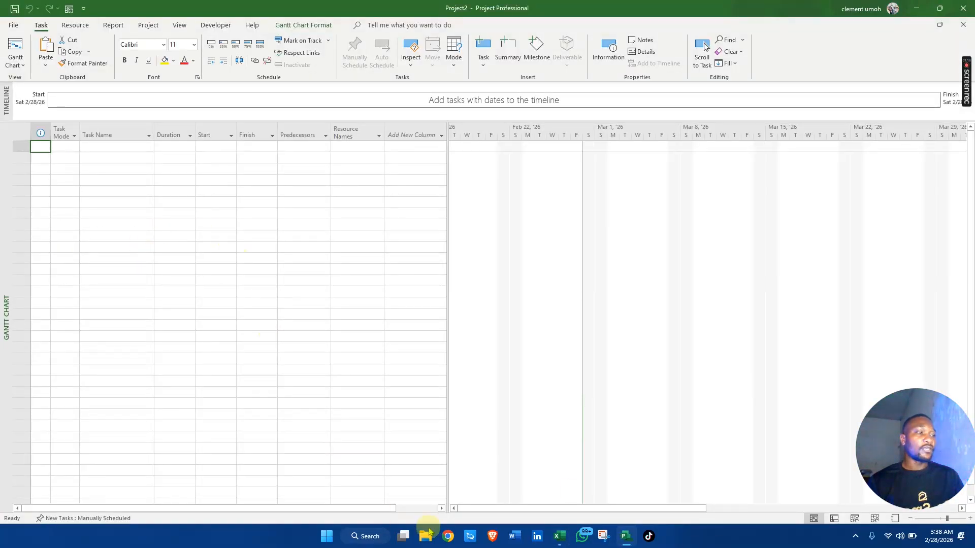
click(562, 544)
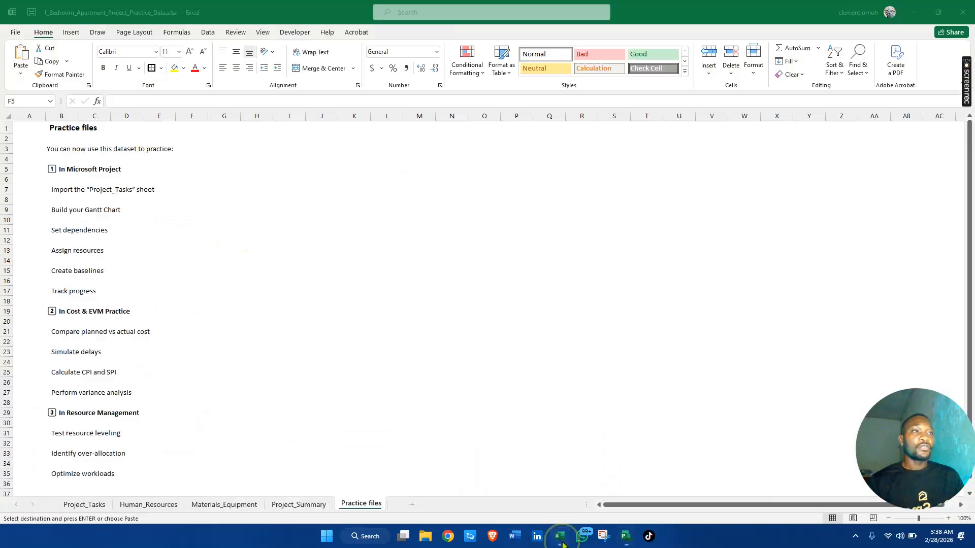
click(93, 512)
drag(142, 157, 159, 311)
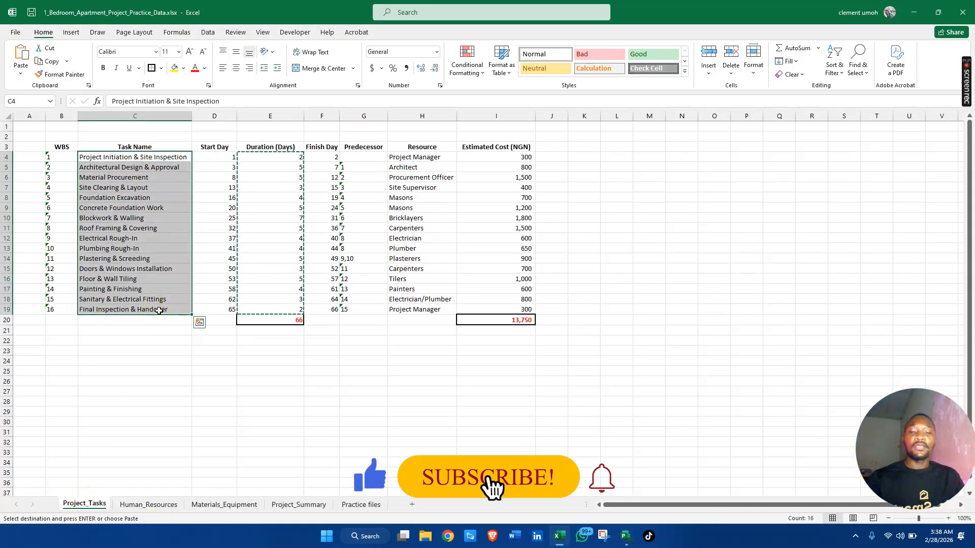
key(ctrl+c)
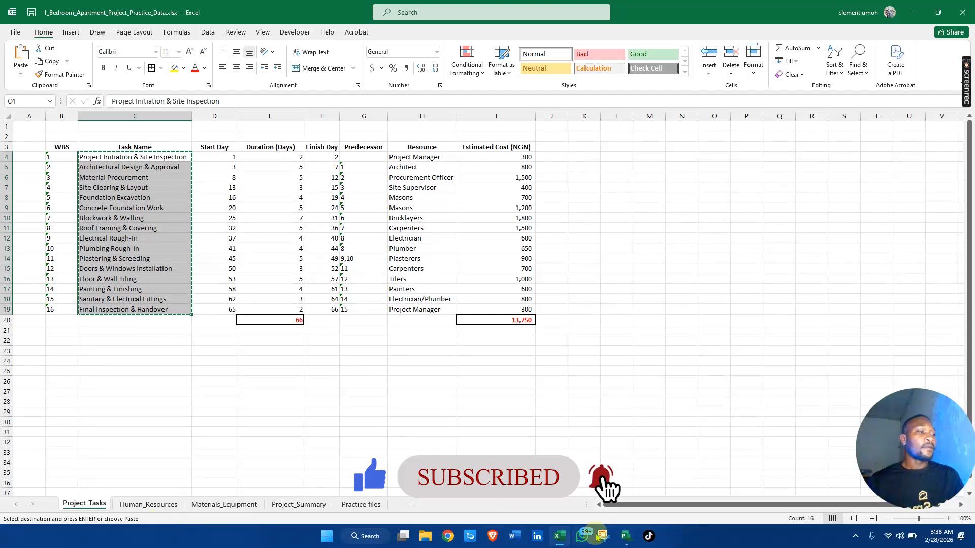
click(625, 536)
click(98, 147)
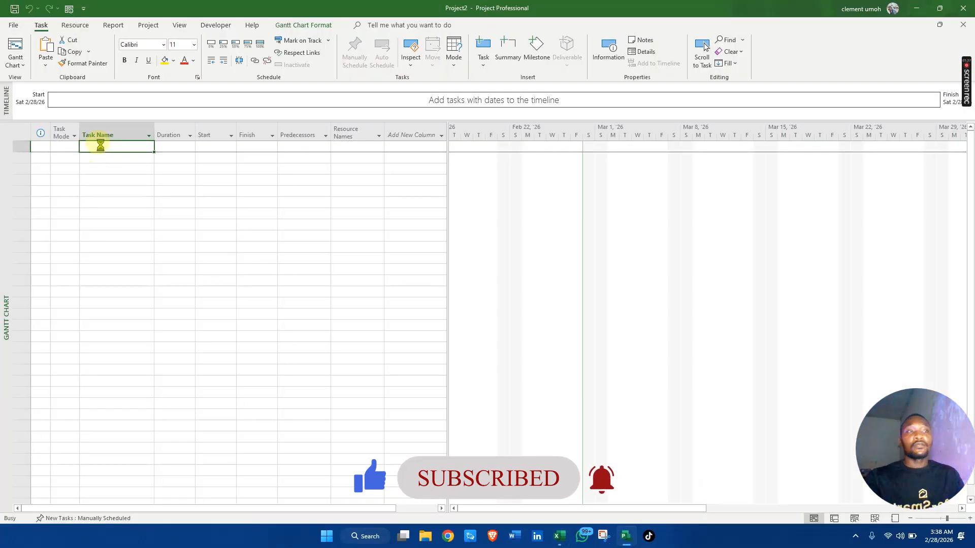
key(ctrl+v)
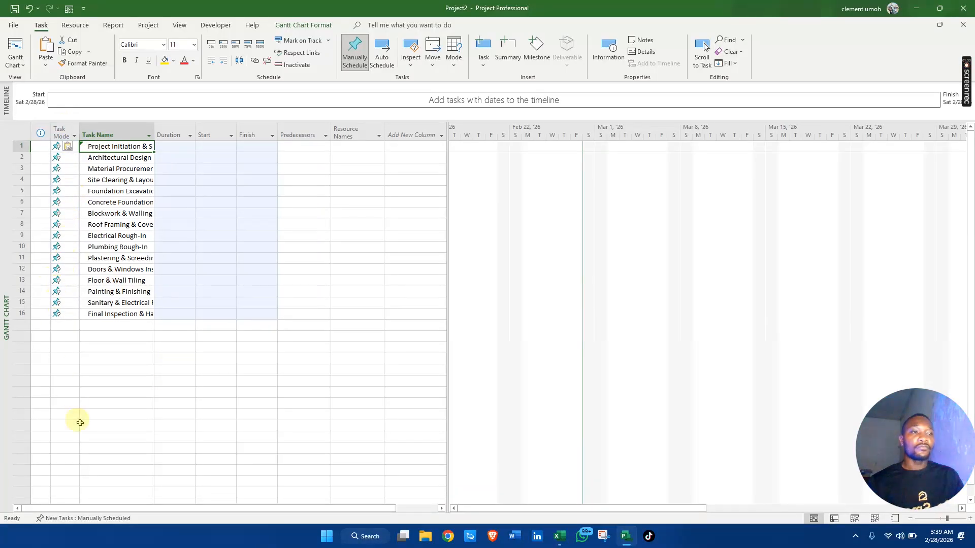
Set all tasks to Auto Schedule and fit the Task Name column width to the full names.
click(21, 133)
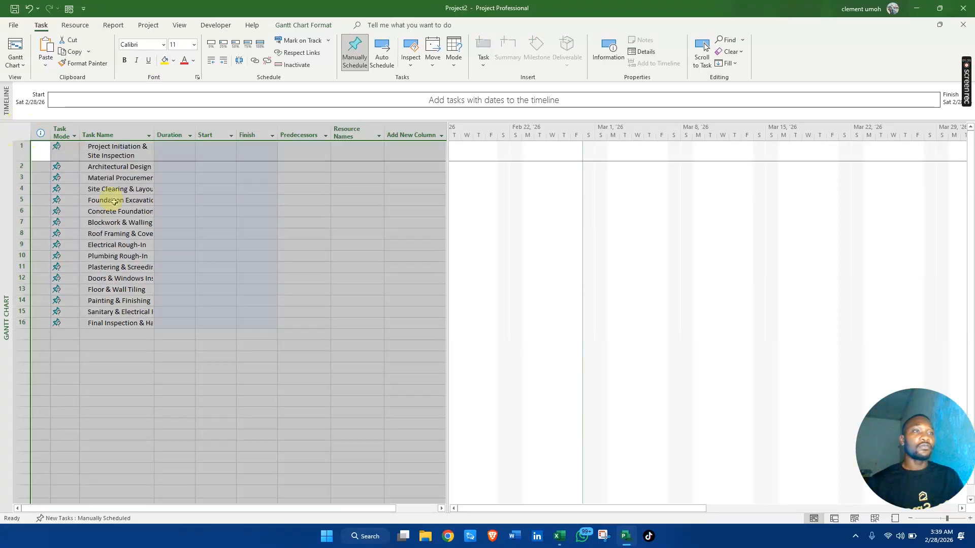
click(382, 51)
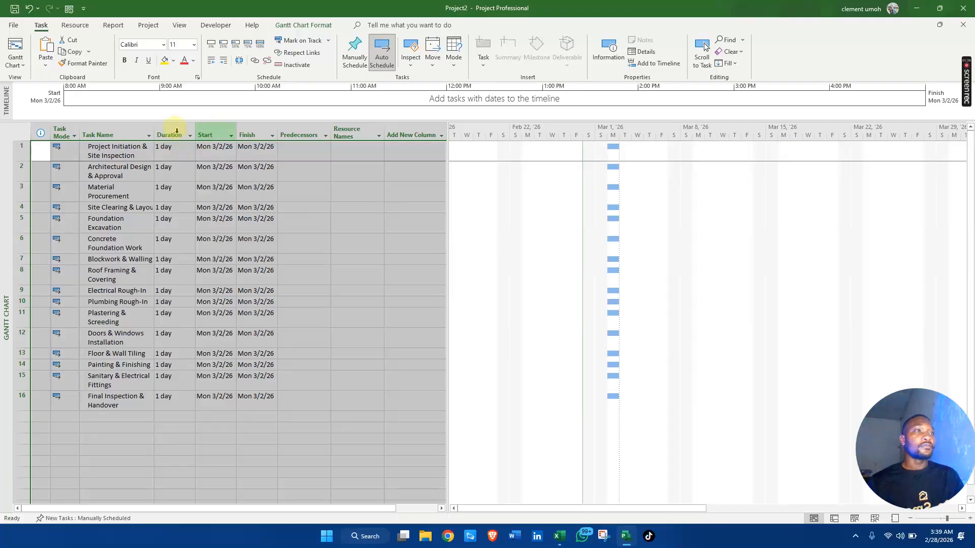
double_click(154, 133)
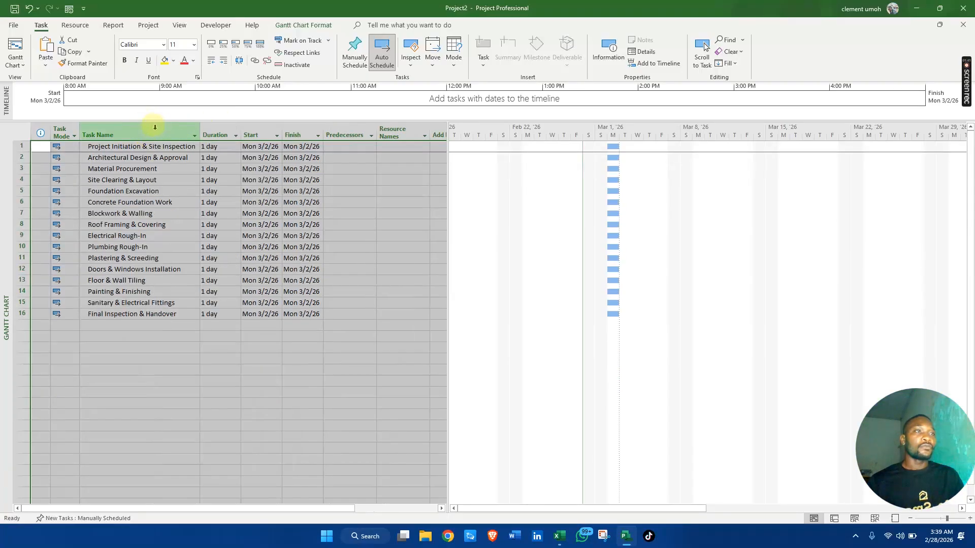
click(254, 344)
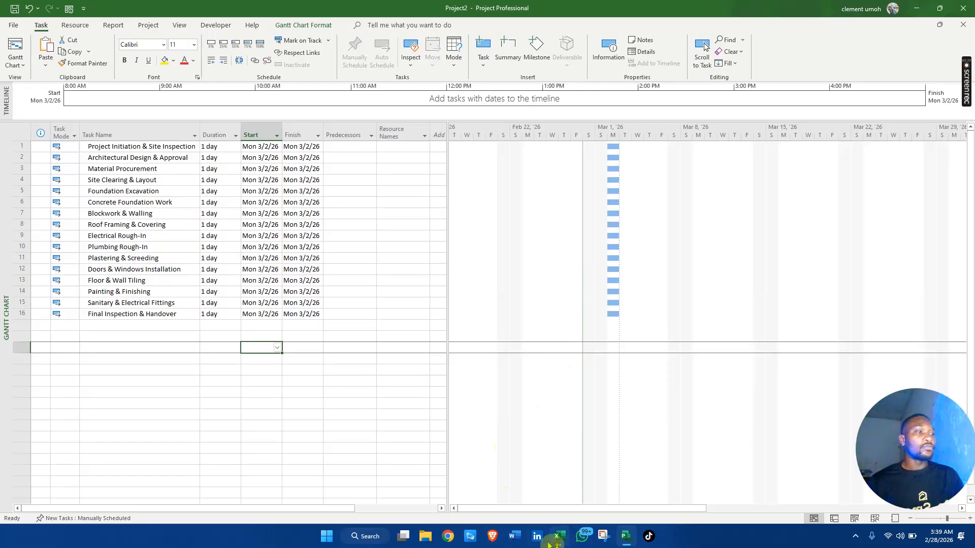
Copy the 16 task durations from the Excel sheet into the Duration column of the Project plan.
mouse_move(558, 543)
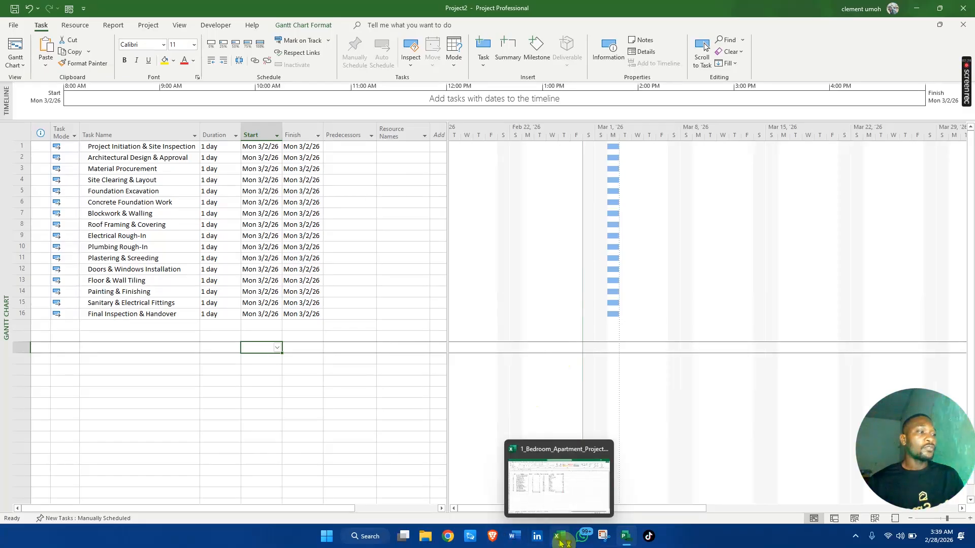
click(560, 542)
drag(288, 157, 293, 311)
key(ctrl+c)
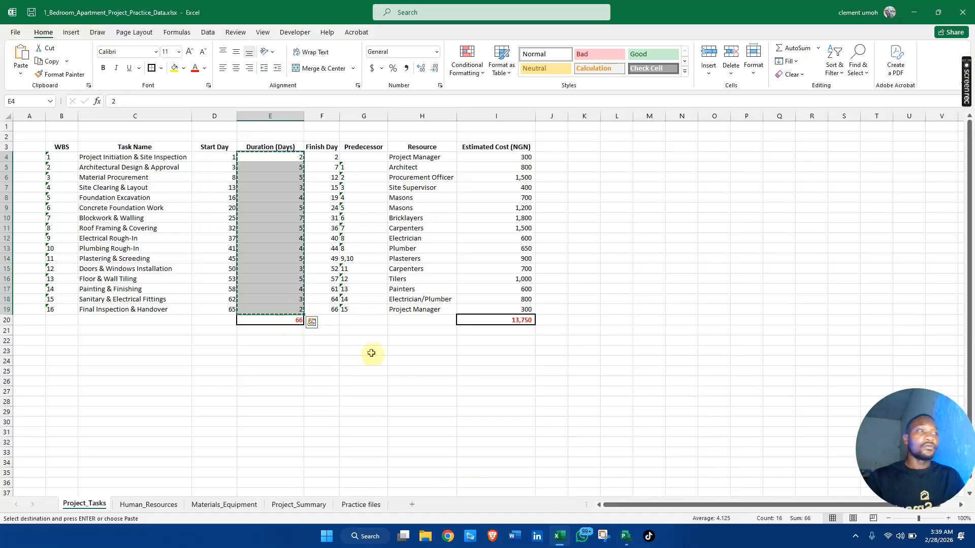
key(alt+Tab)
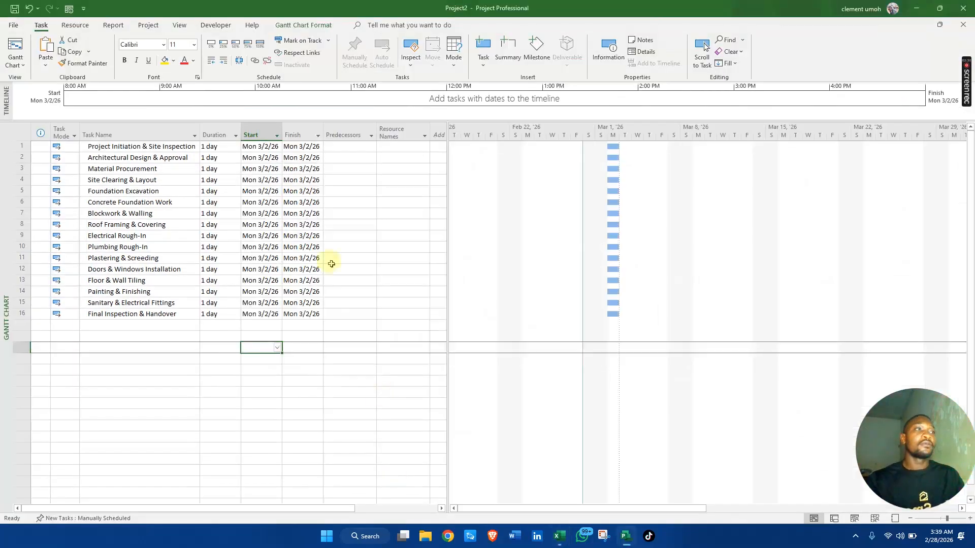
drag(208, 146, 219, 314)
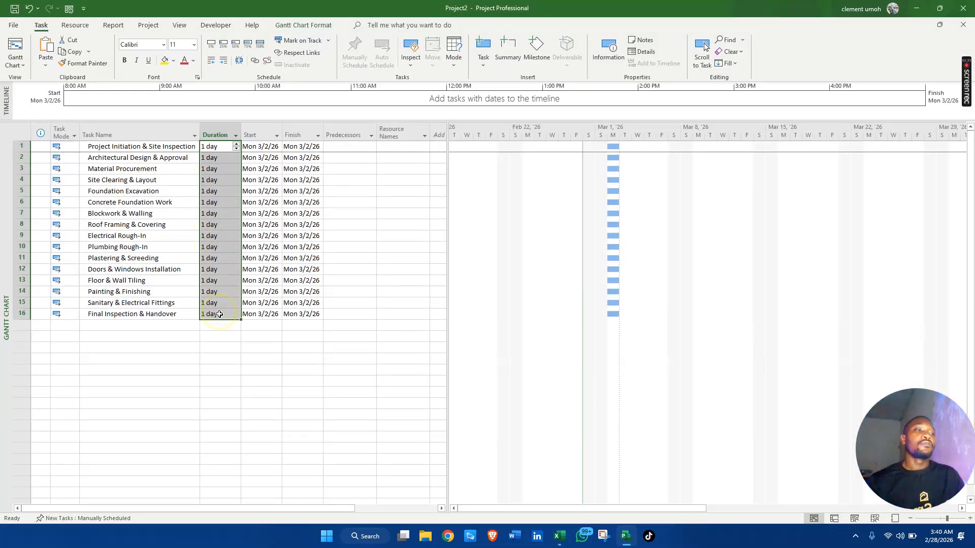
key(ctrl+v)
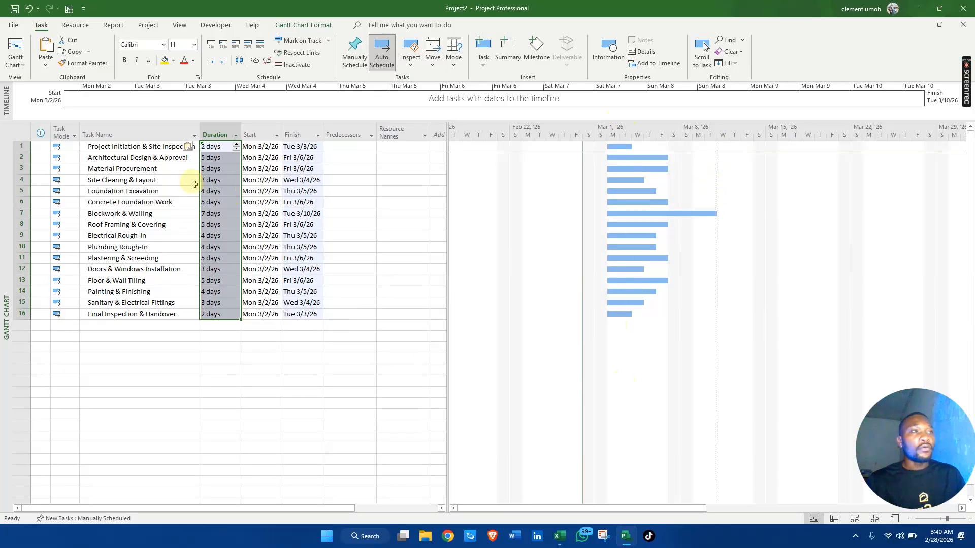
Set the start dates of Architectural Design & Approval to Wed 3/4/26 and Final Inspection & Handover to Fri 5/29/26.
click(272, 181)
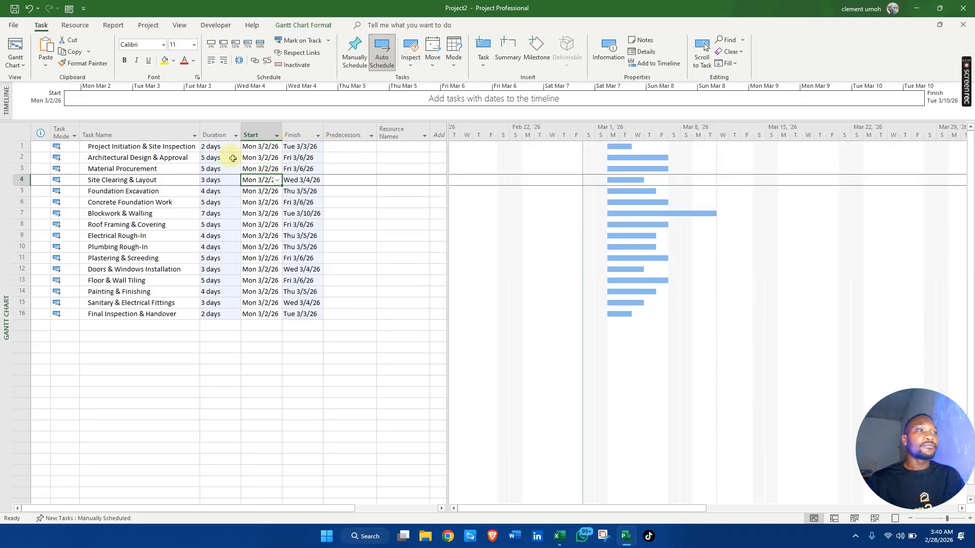
click(271, 157)
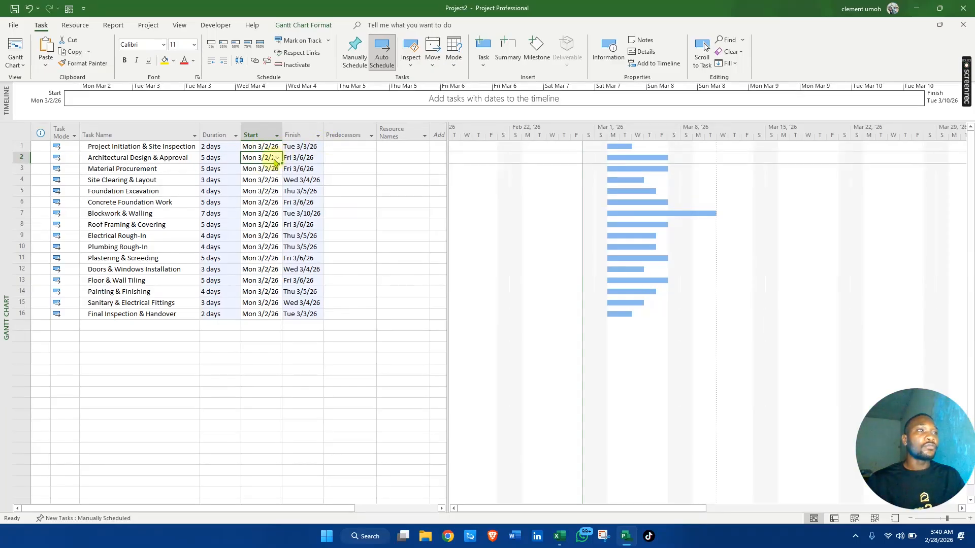
click(278, 158)
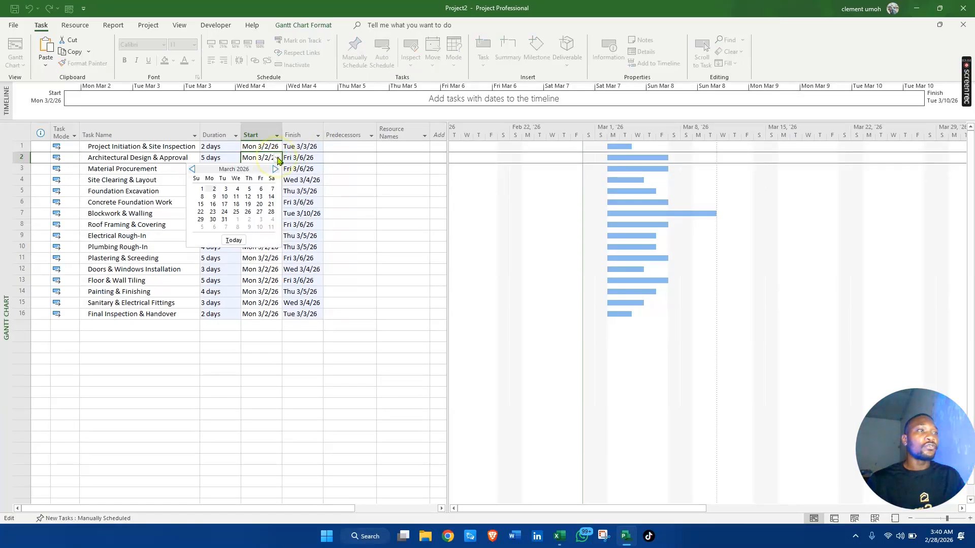
click(237, 196)
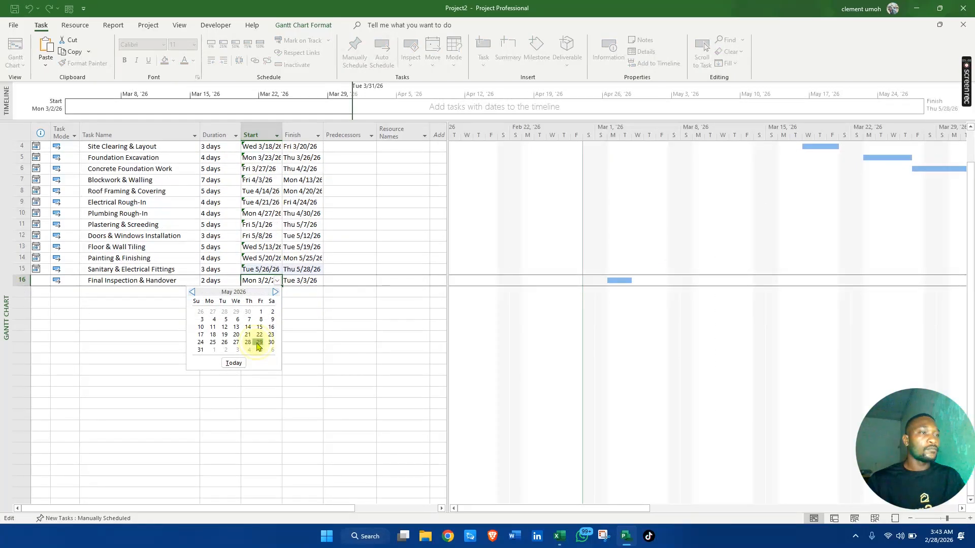
click(258, 343)
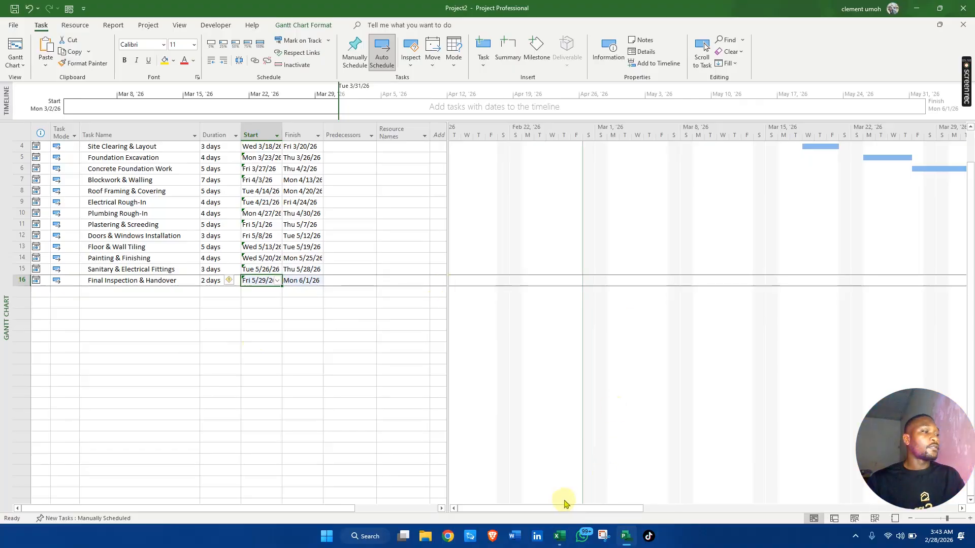
Fit the entire project in the Gantt chart timescale and check the indicator on the Architectural Design & Approval task.
drag(557, 512, 671, 542)
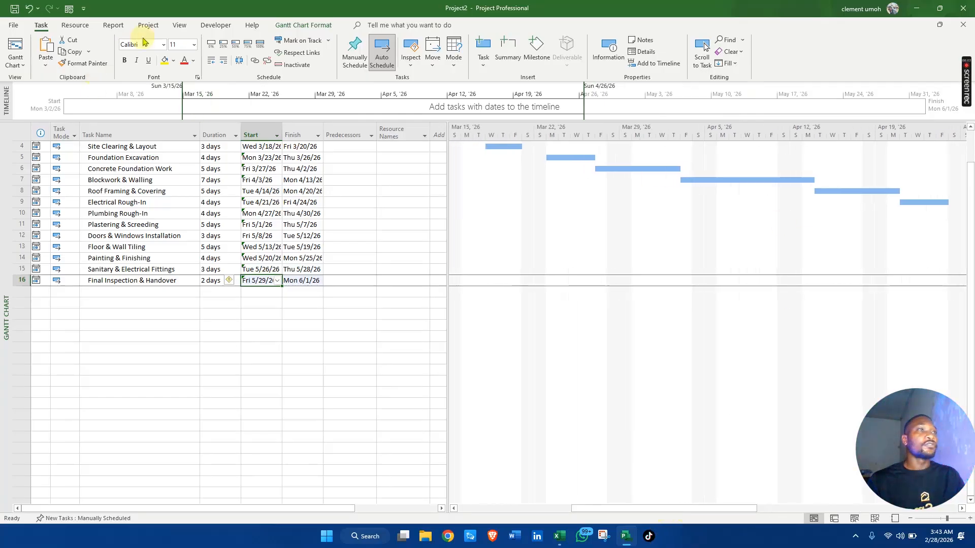
click(179, 26)
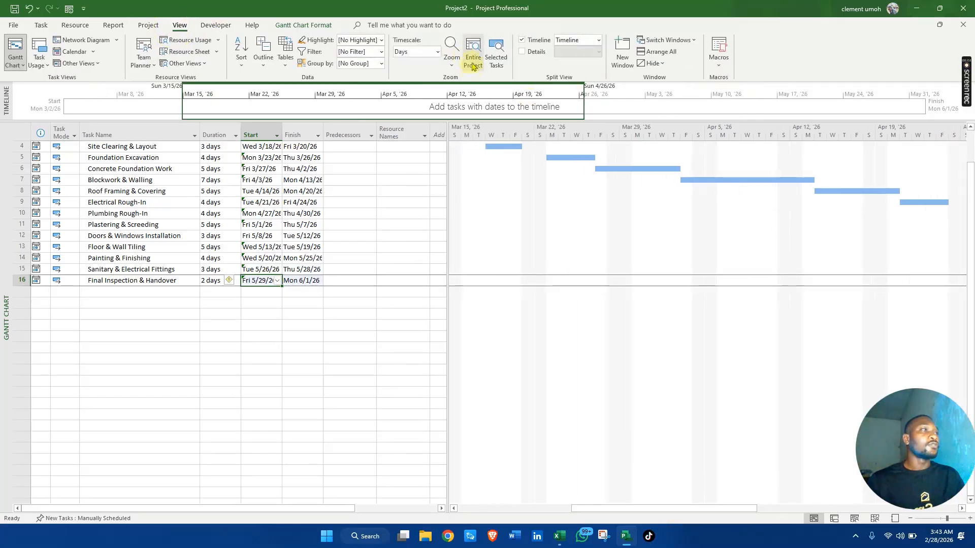
click(469, 47)
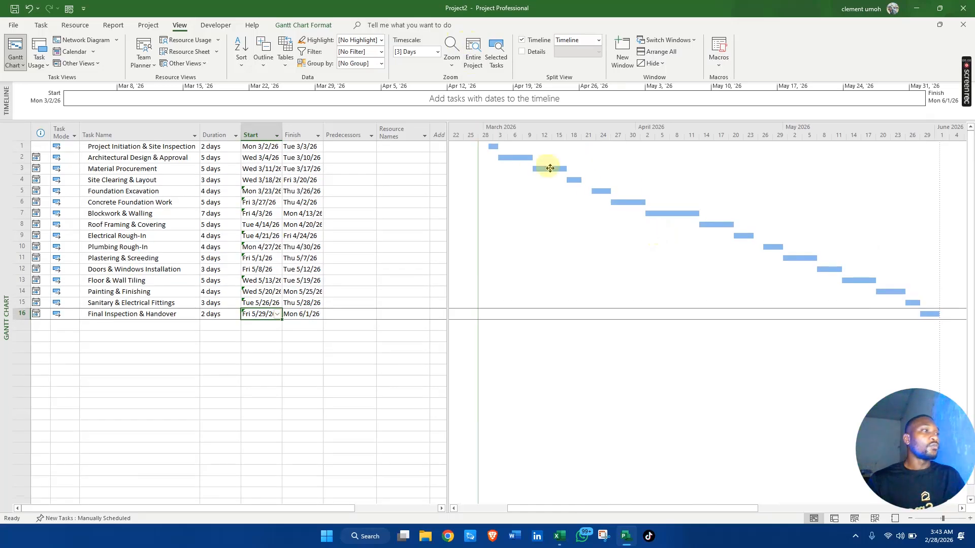
mouse_move(594, 190)
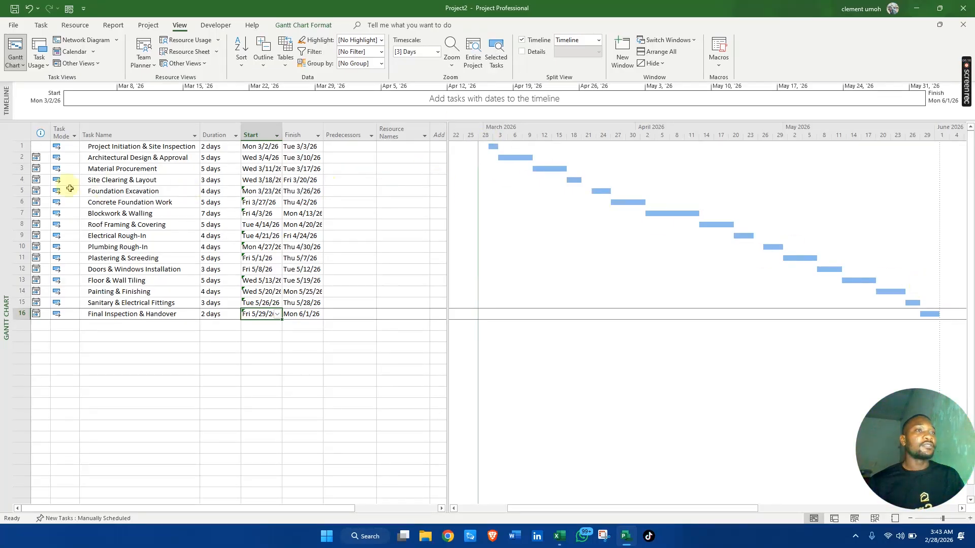
click(35, 157)
mouse_move(36, 158)
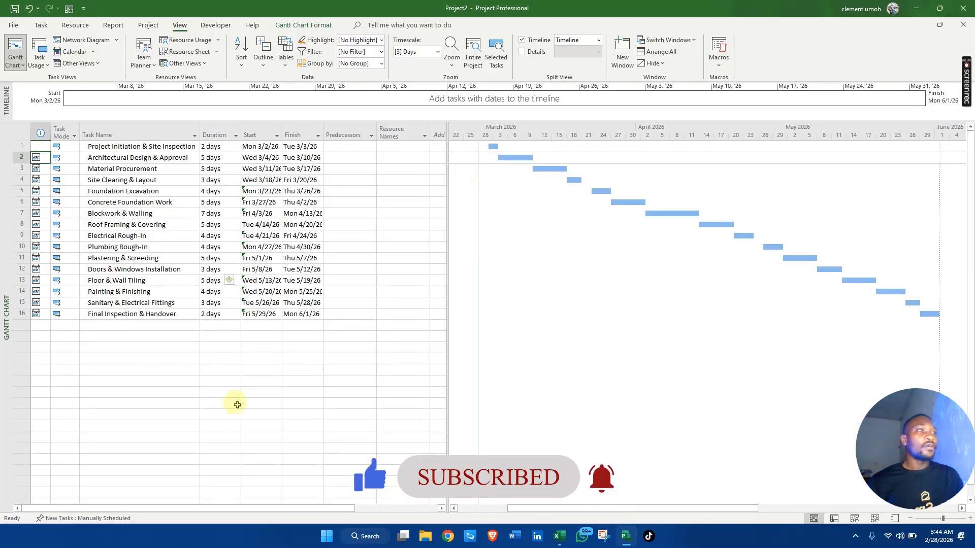
Copy the predecessors for tasks 2 to 16 from the Excel sheet into the Project plan's Predecessors column, starting at Architectural Design & Approval.
click(559, 536)
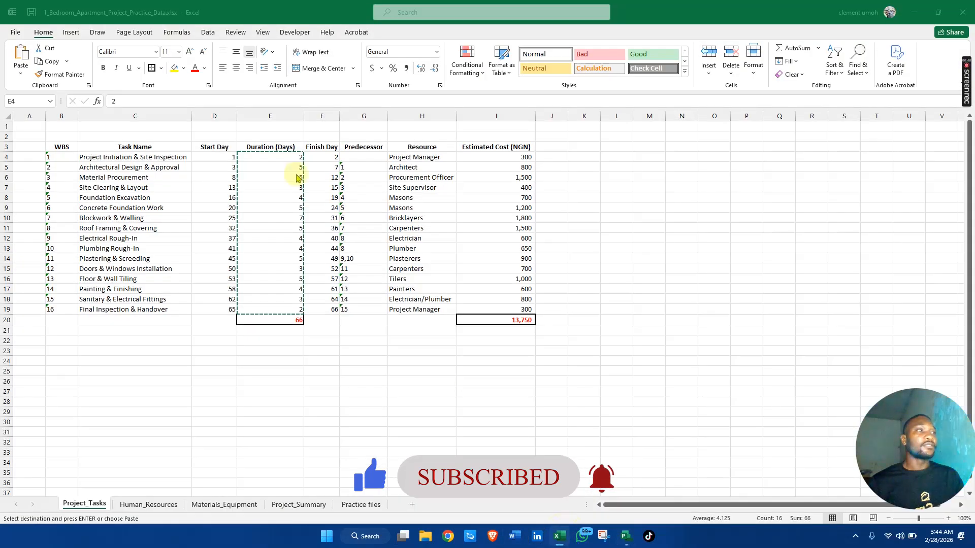
click(364, 167)
drag(367, 192, 360, 311)
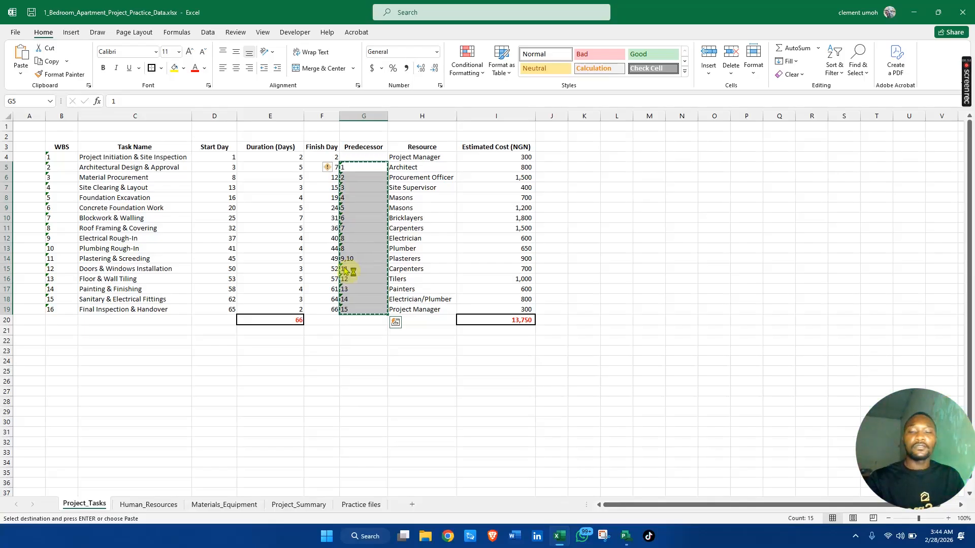
key(alt+Tab)
click(359, 158)
click(361, 171)
click(348, 158)
key(ctrl+v)
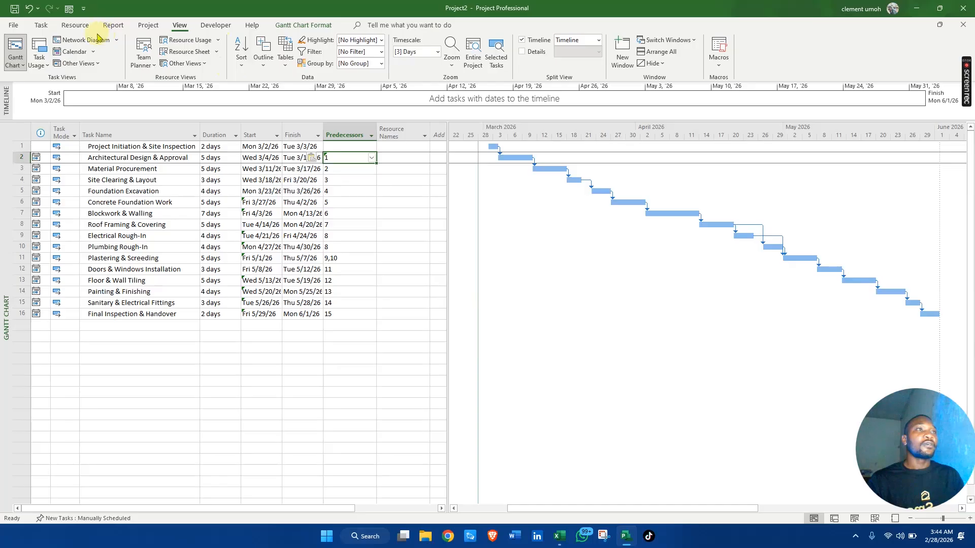
Highlight the critical tasks on the Gantt chart.
click(41, 30)
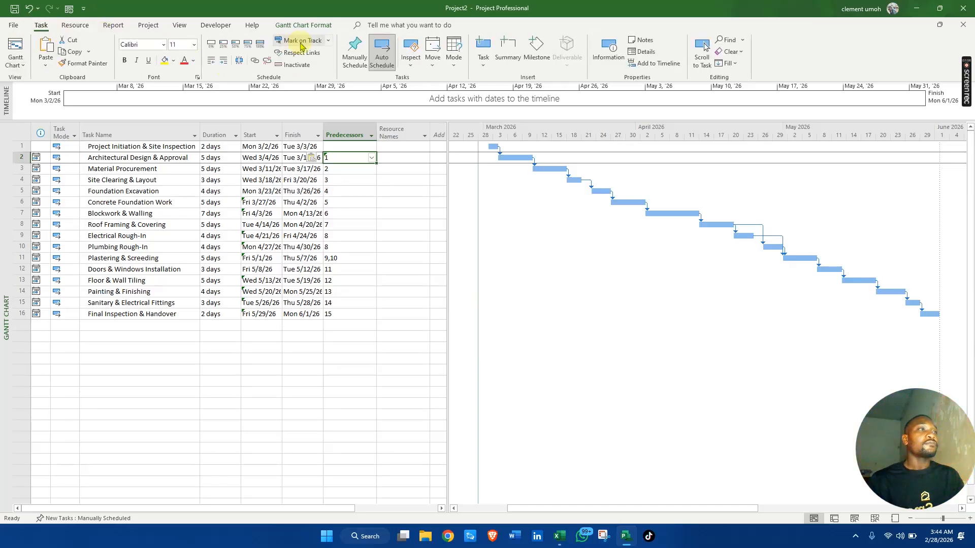
click(319, 28)
click(205, 41)
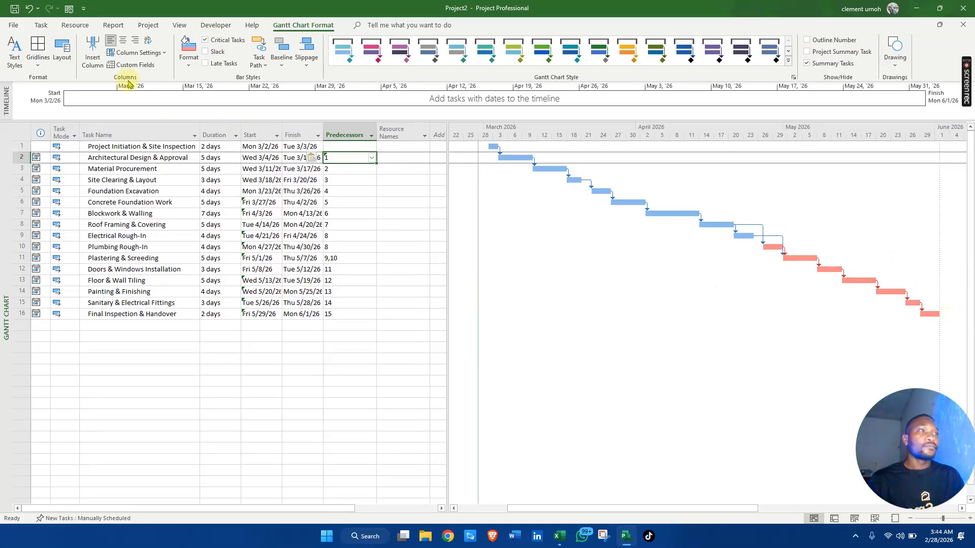
click(207, 65)
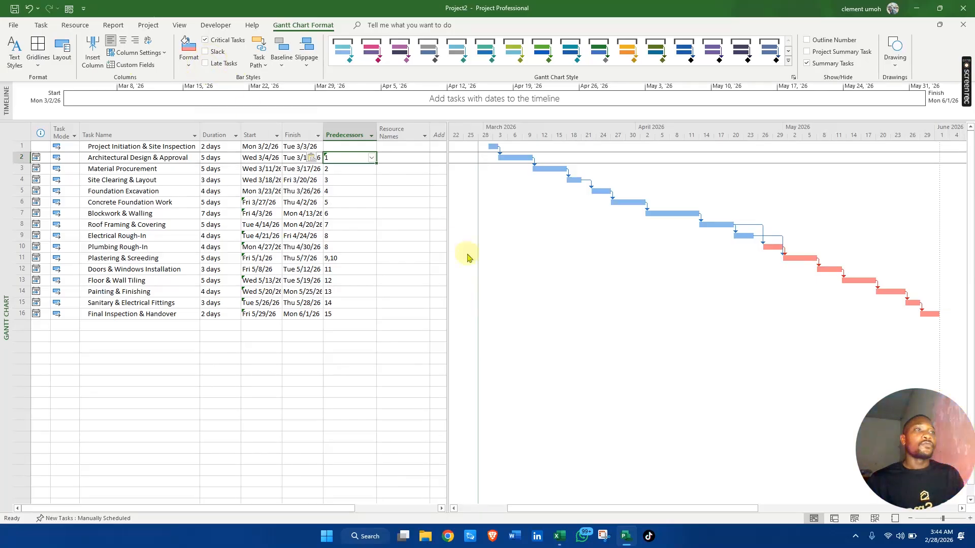
Switch to the Network Diagram view and zoom out to examine the task sequence and critical path.
right_click(9, 201)
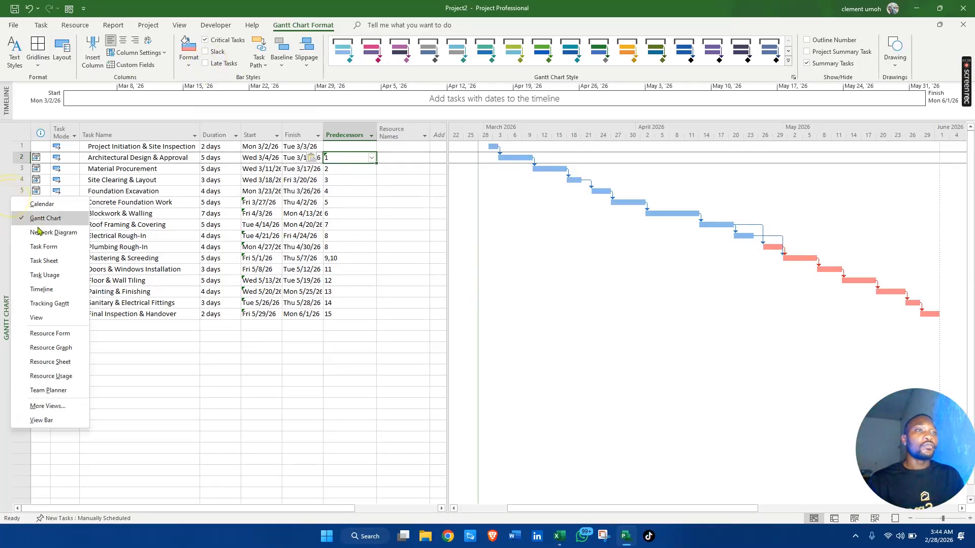
click(55, 231)
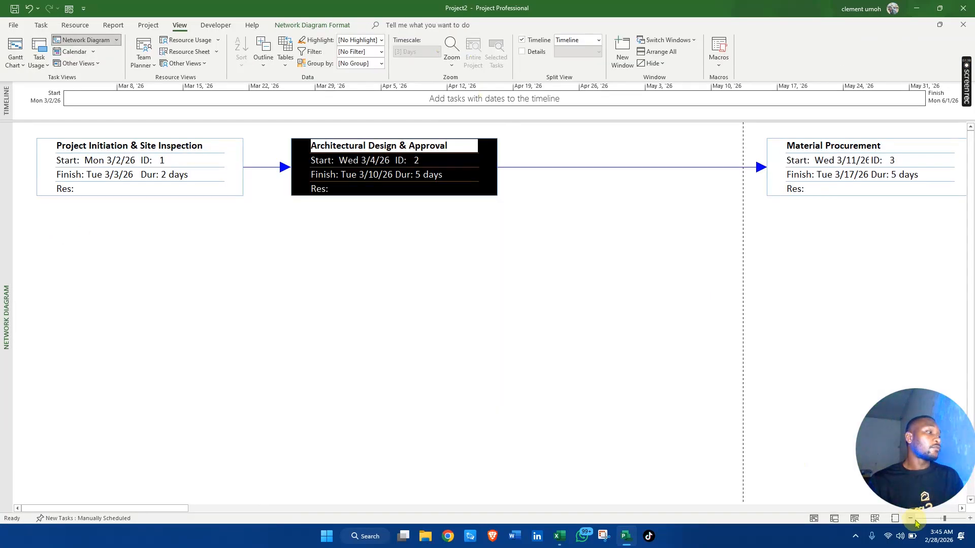
click(917, 519)
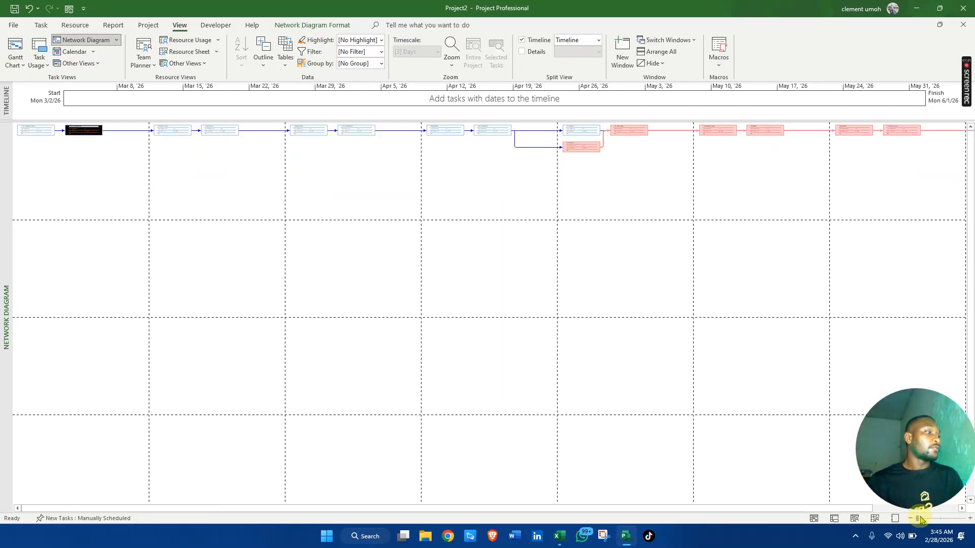
drag(920, 518, 922, 518)
scroll(490, 248, down, 2)
scroll(495, 267, up, 2)
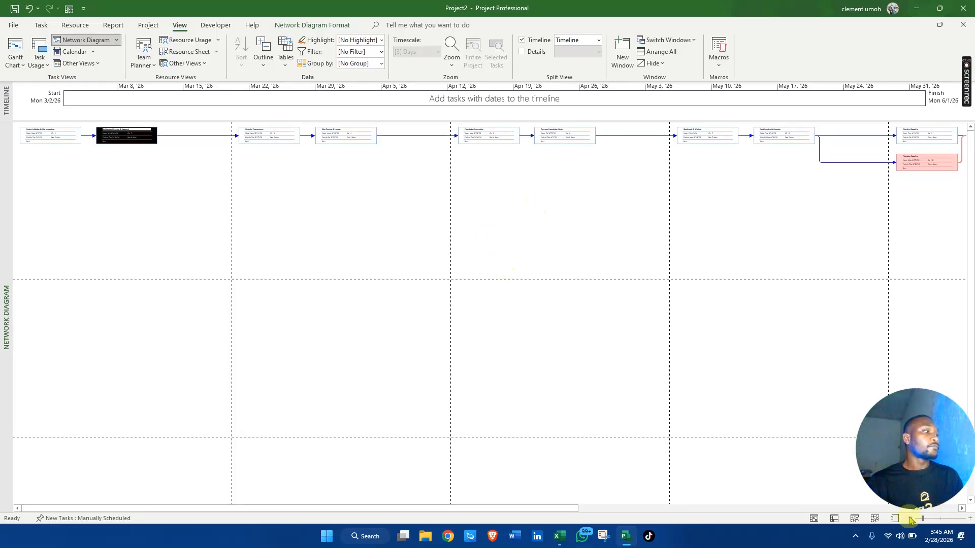
Finish viewing the Network Diagram and return to the Gantt Chart view.
drag(460, 509, 173, 421)
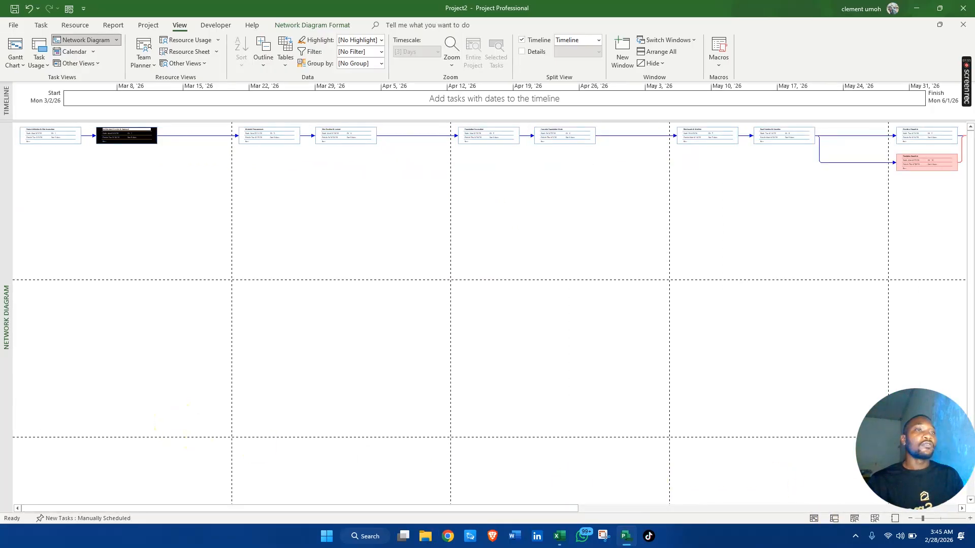
right_click(6, 175)
click(39, 198)
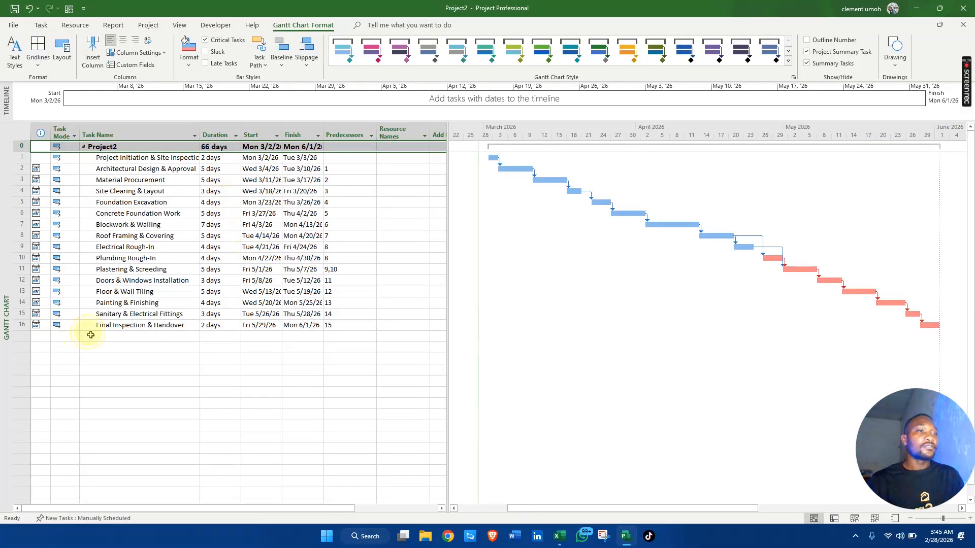
Insert a milestone in the empty row below Final Inspection & Handover and name it Project Completion.
click(91, 336)
click(12, 336)
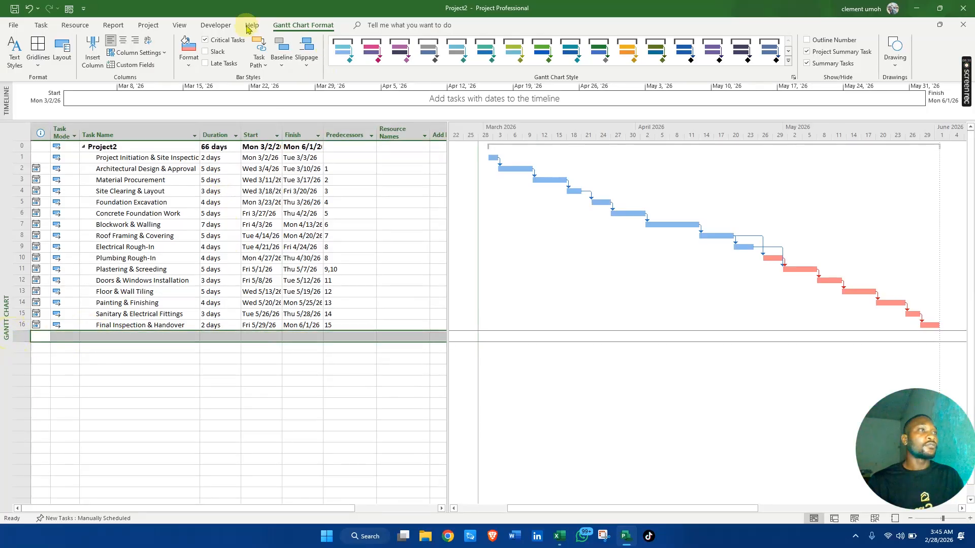
click(40, 25)
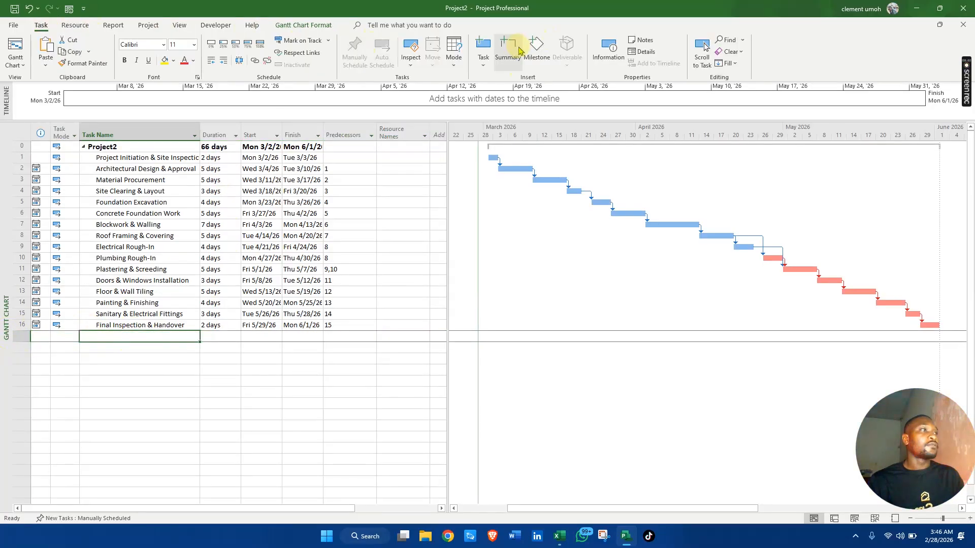
click(546, 44)
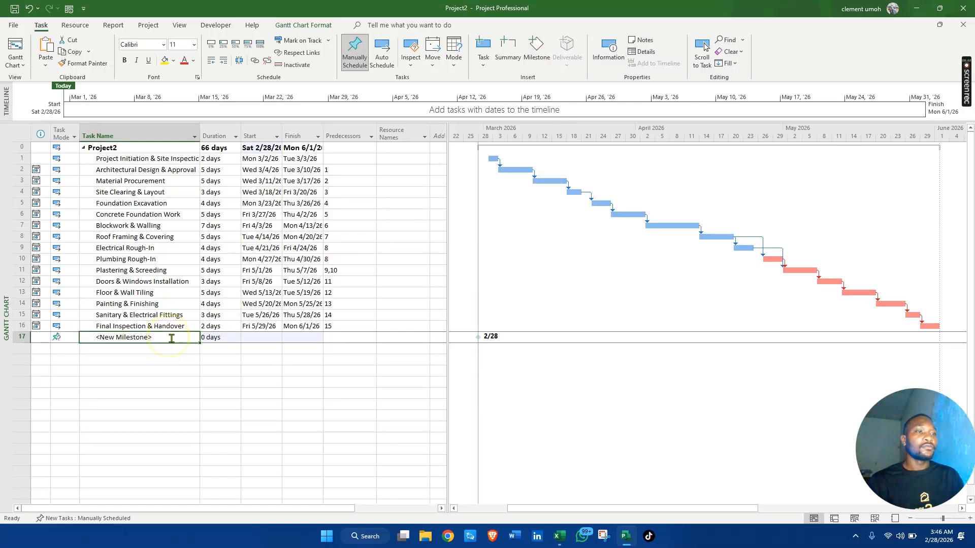
click(172, 338)
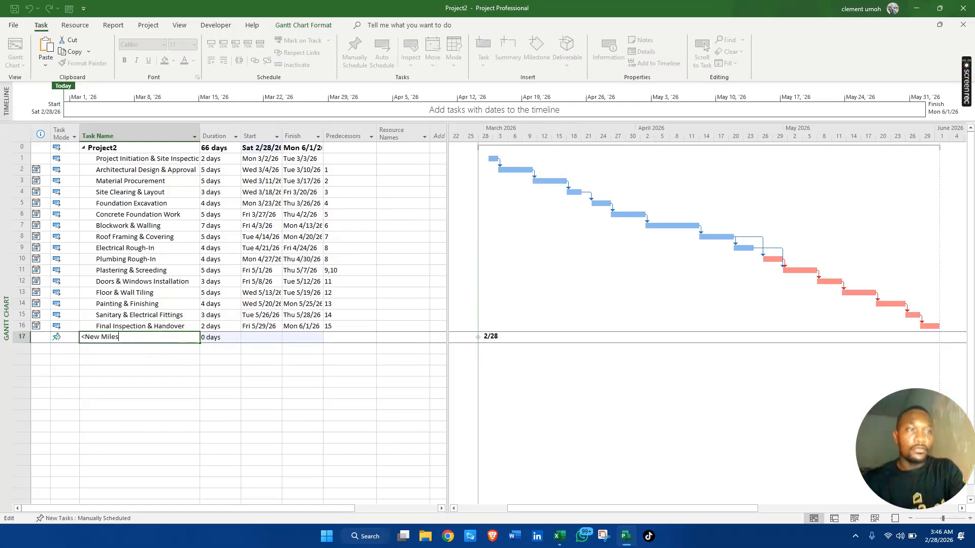
text(Completion)
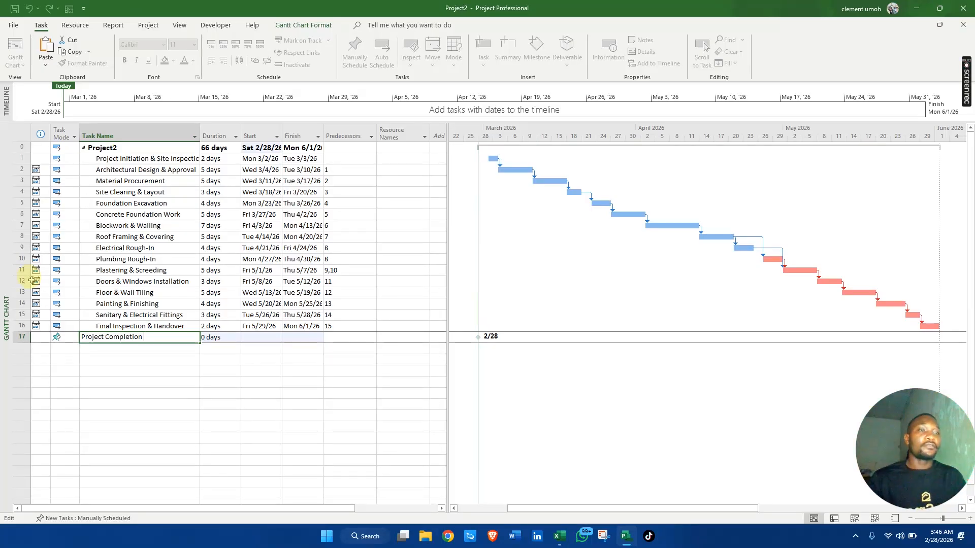
click(126, 405)
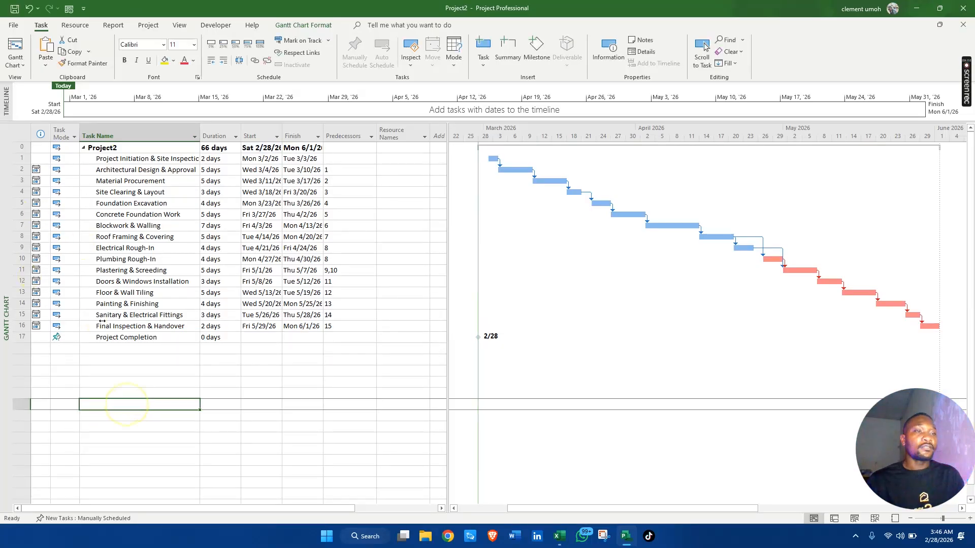
Make the Project Completion milestone Auto Scheduled and set its start date to June 2, 2026.
click(64, 338)
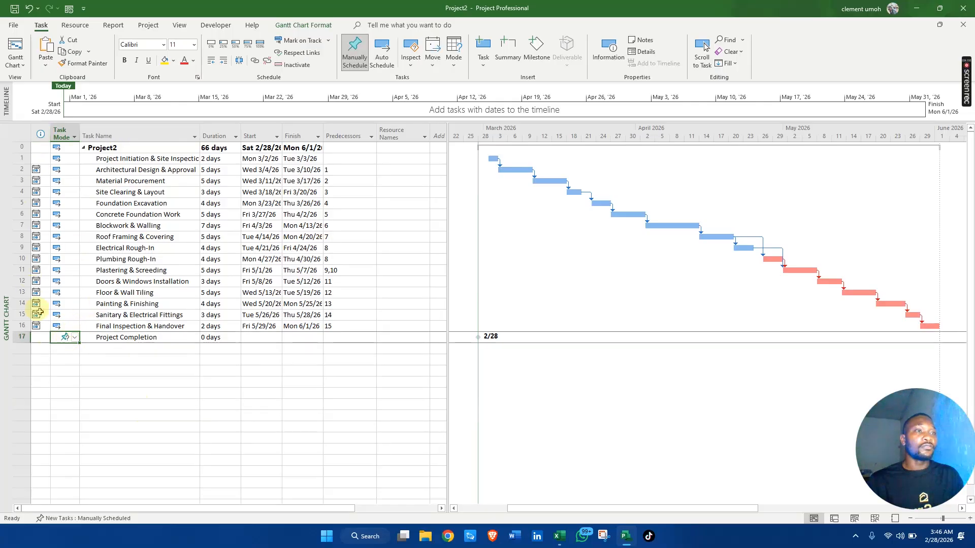
click(75, 338)
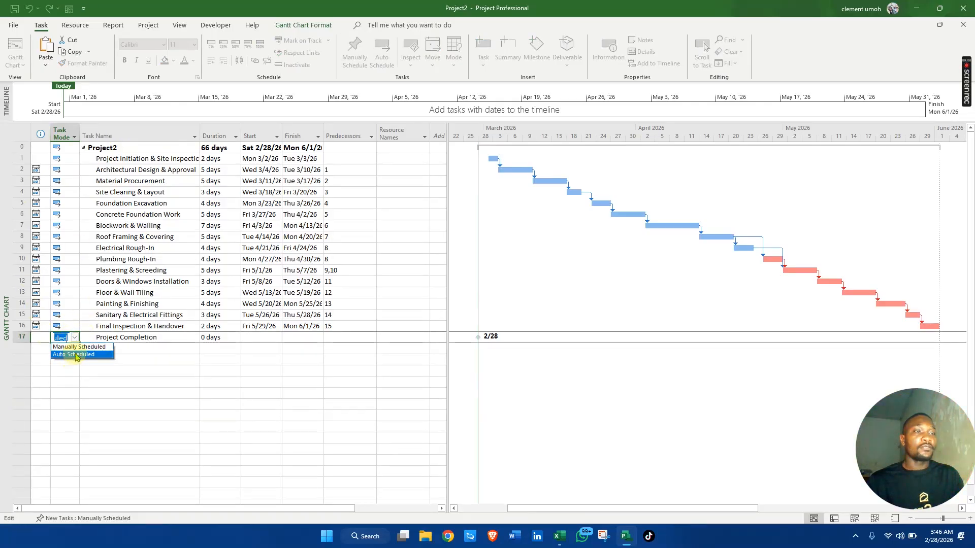
click(82, 358)
click(277, 337)
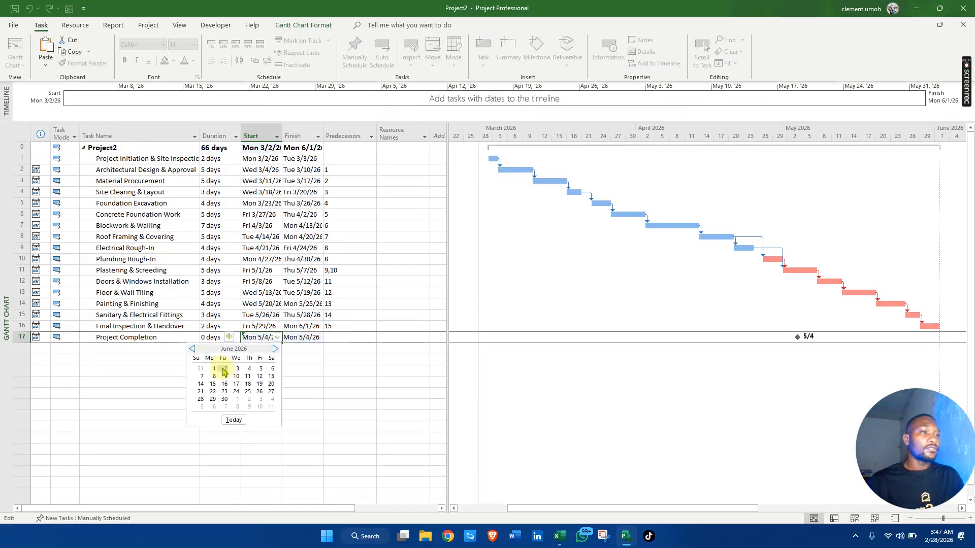
click(224, 367)
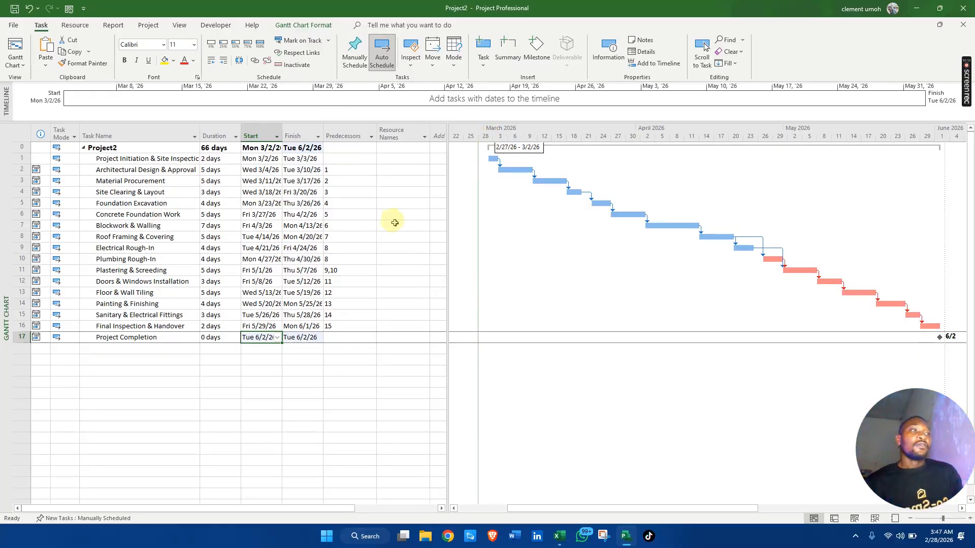
Switch from the Gantt Chart to the Resource Sheet view.
click(413, 214)
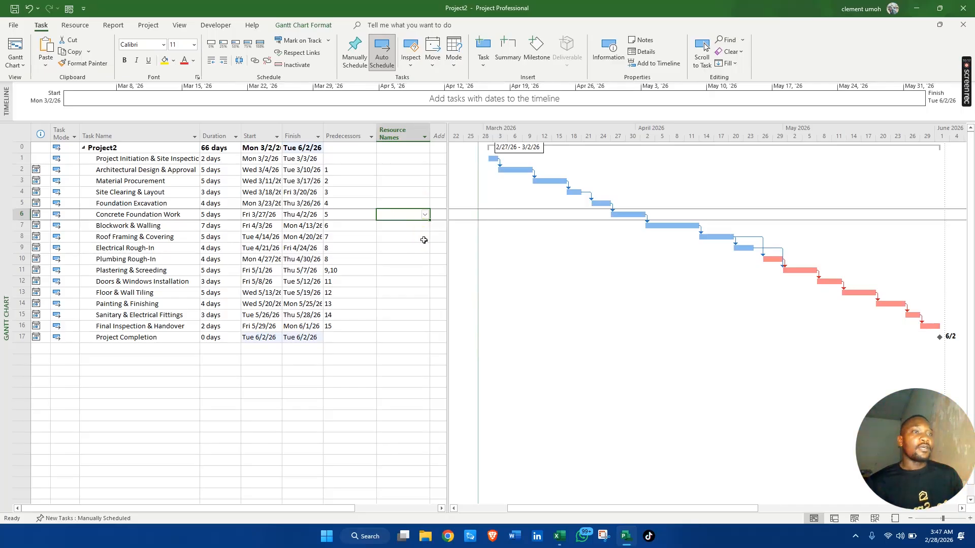
right_click(5, 217)
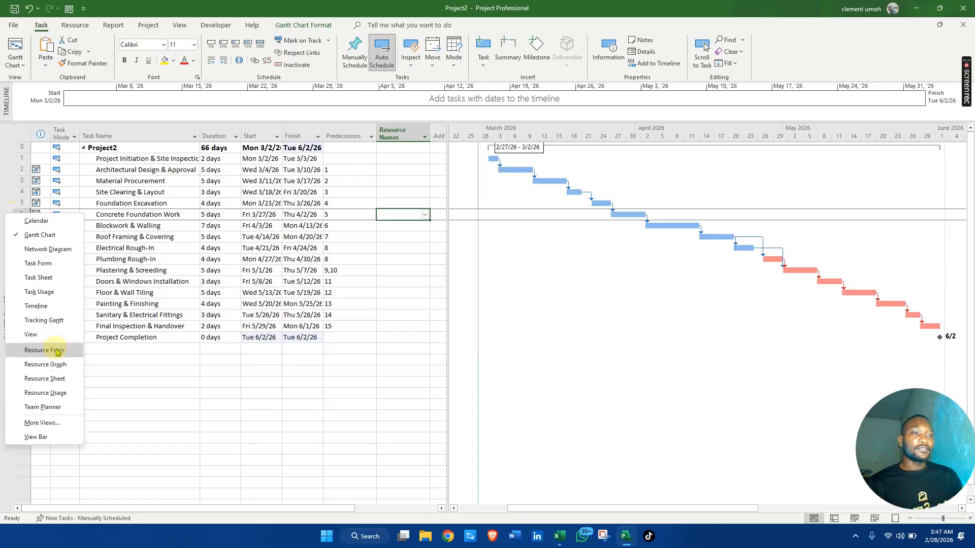
click(45, 379)
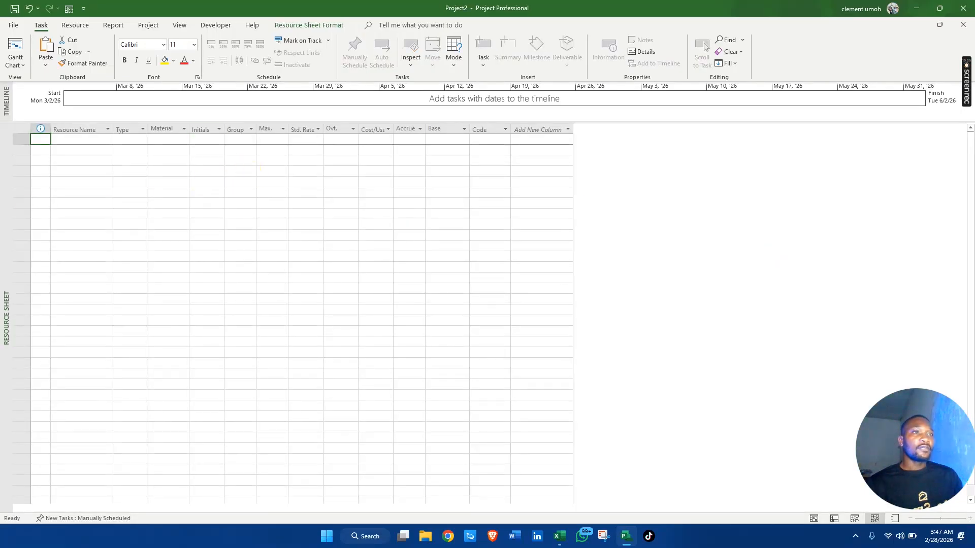
right_click(6, 208)
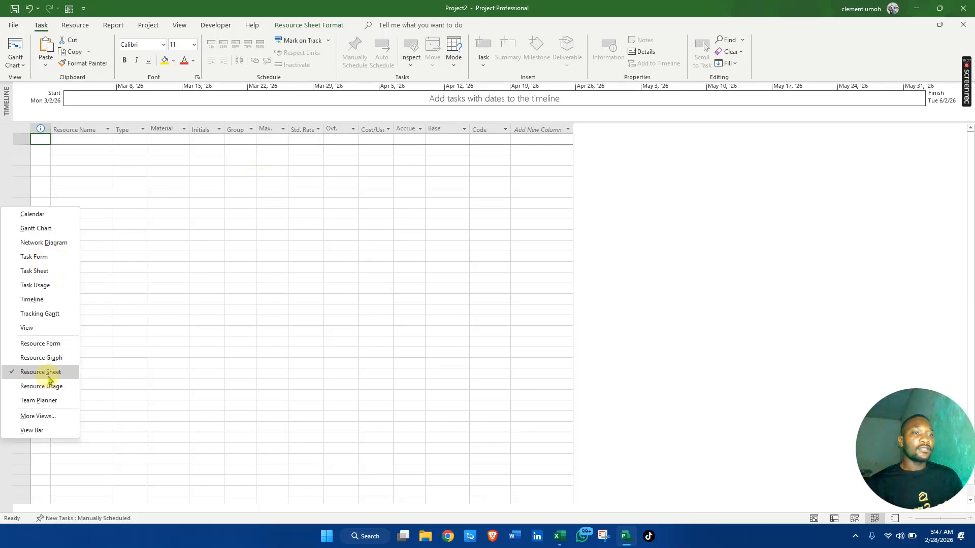
click(48, 372)
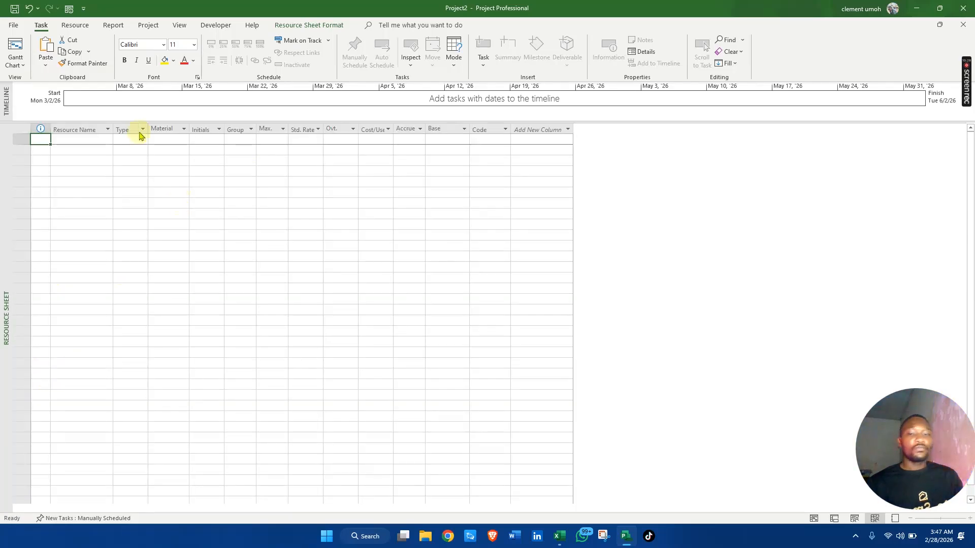
Copy the roles from Project Manager to Painters in Excel's Human_Resources sheet into Project's Resource Name column, starting at the first row.
key(alt+Tab)
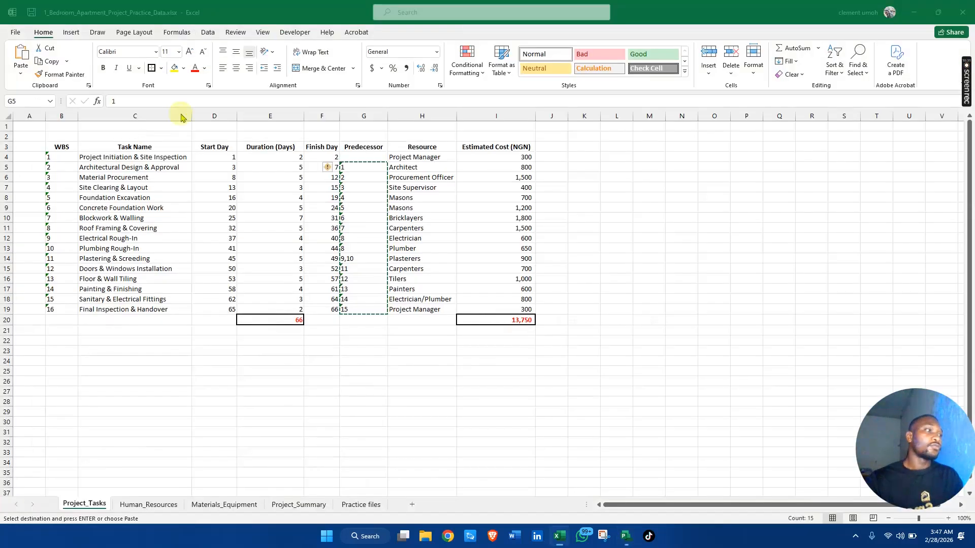
click(159, 506)
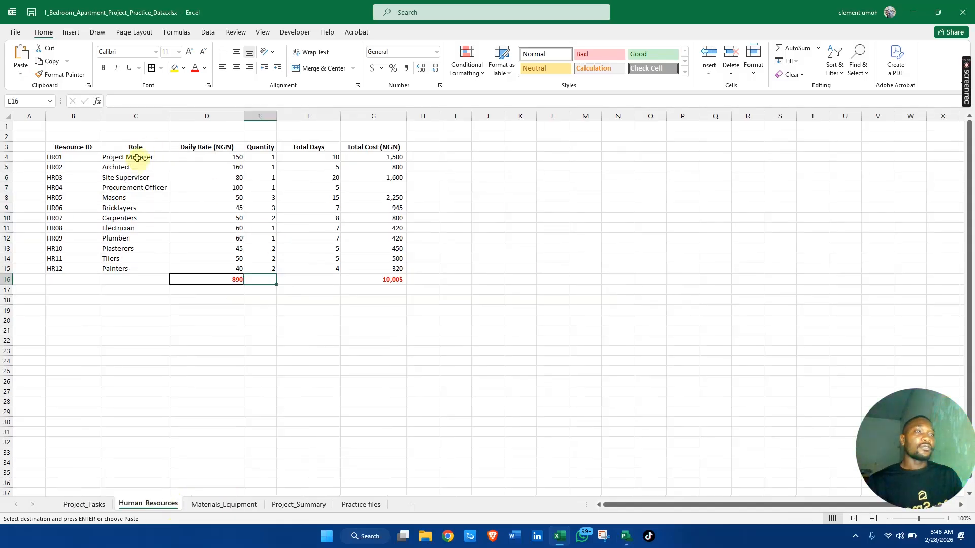
drag(135, 157, 127, 268)
key(ctrl+c)
key(alt+Tab)
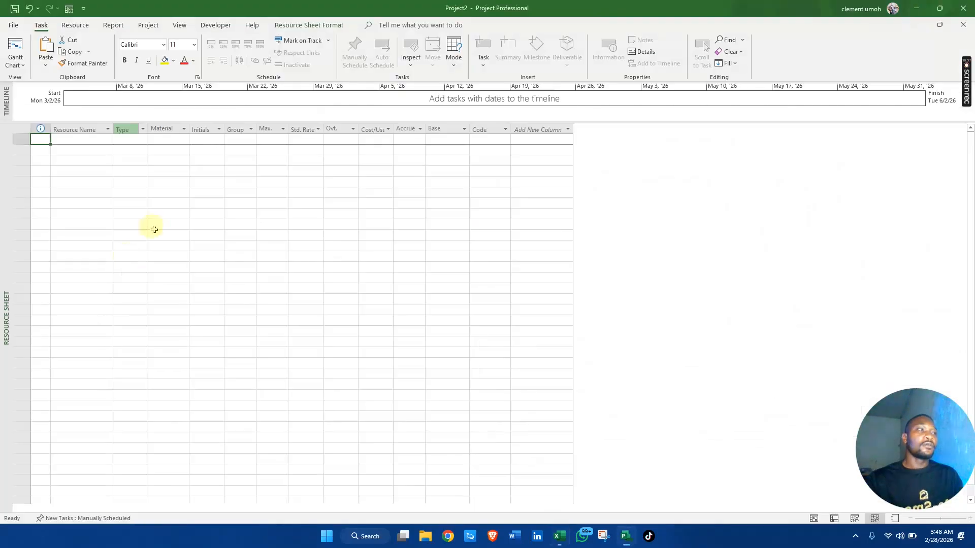
click(101, 141)
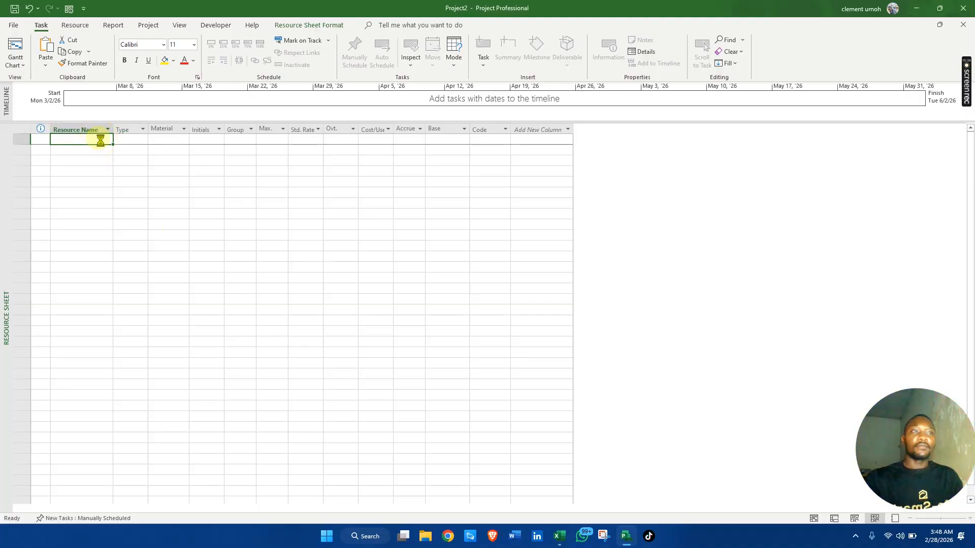
key(ctrl+v)
click(274, 311)
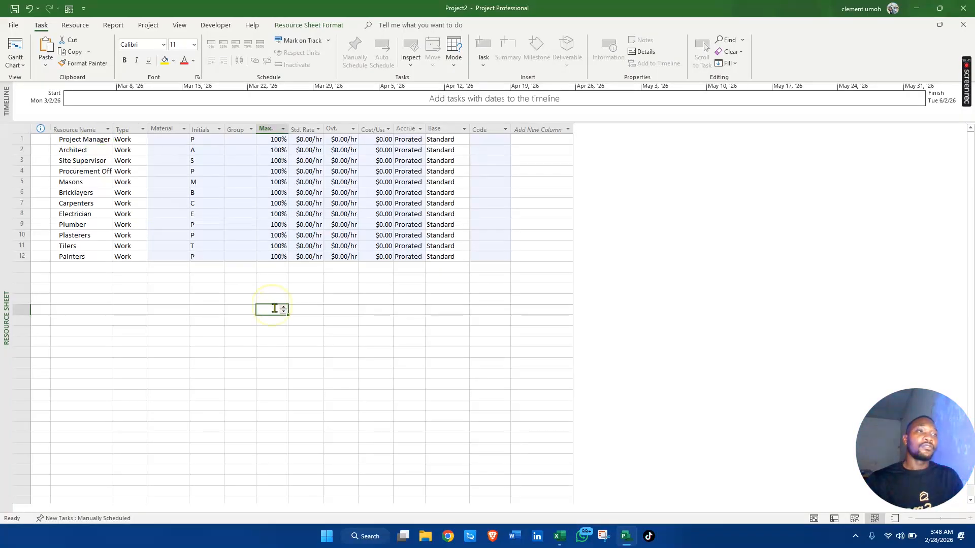
Copy the 12 daily rates from Excel's Human_Resources sheet into the Std. Rate column of Project's Resource Sheet.
key(alt+Tab)
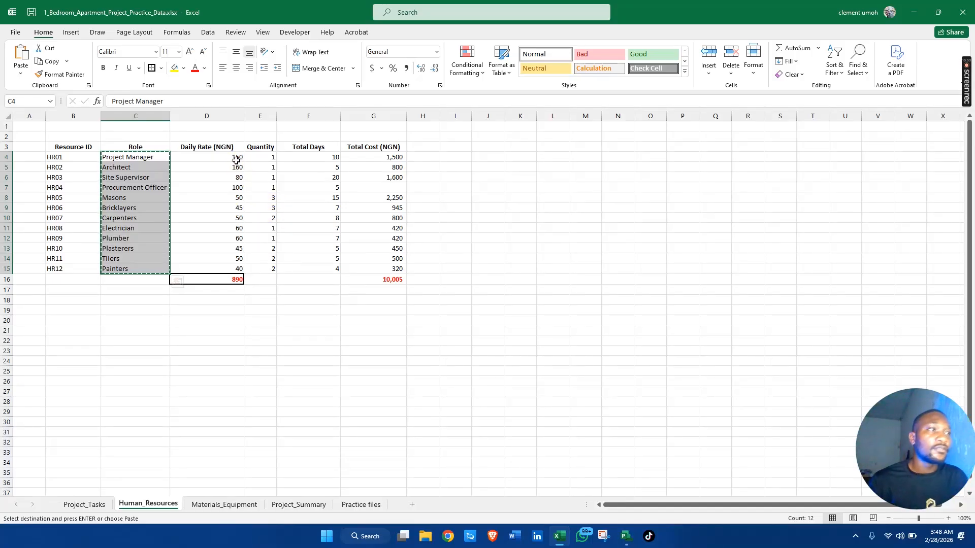
drag(238, 158, 228, 266)
key(ctrl+c)
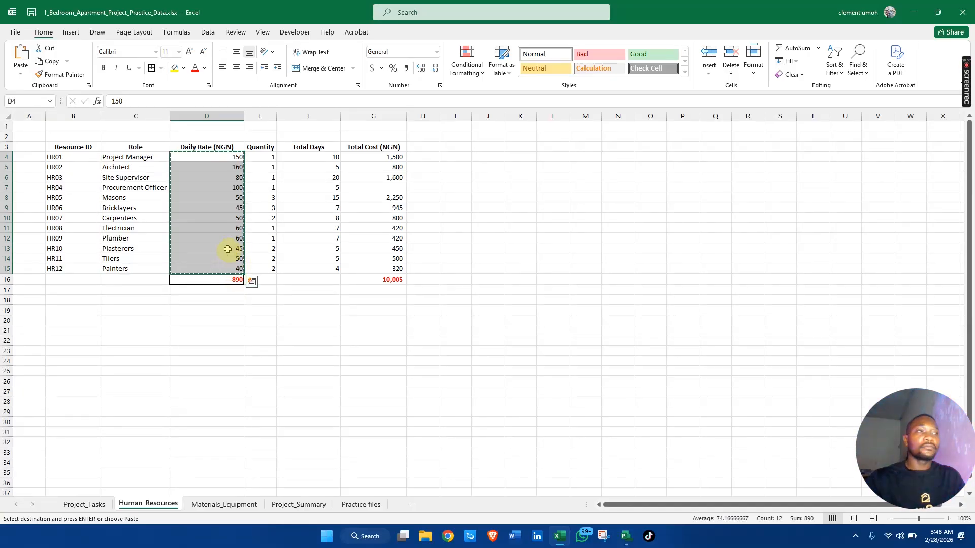
key(alt+Tab)
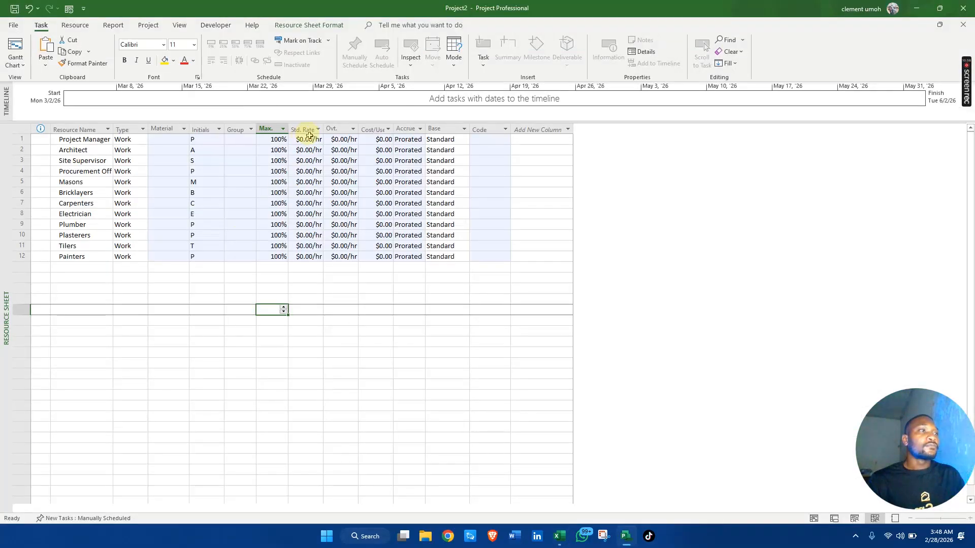
drag(309, 137, 305, 257)
key(ctrl+v)
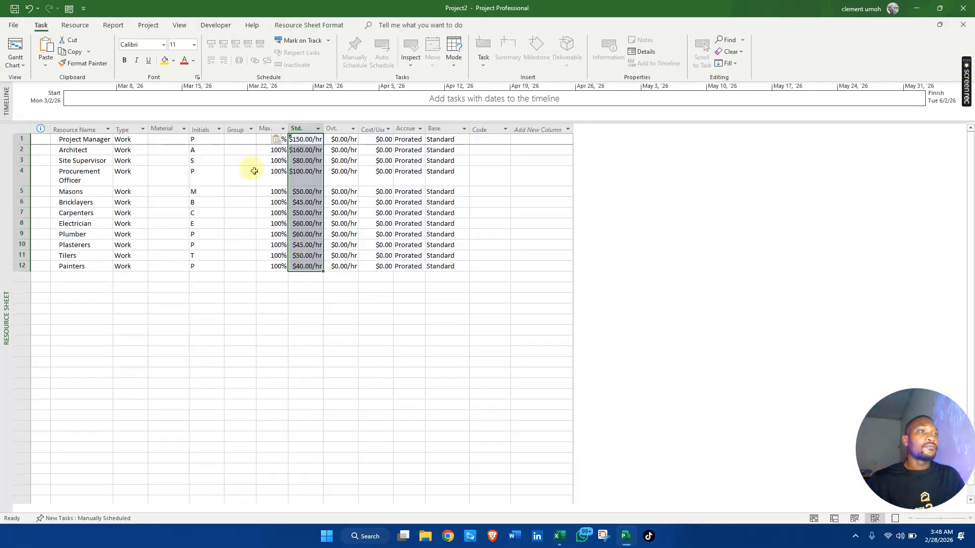
Fit the Resource Name, Std. Rate, Ovt. Rate, Cost/Use, Accrue At and Max. Units columns to their contents.
double_click(110, 130)
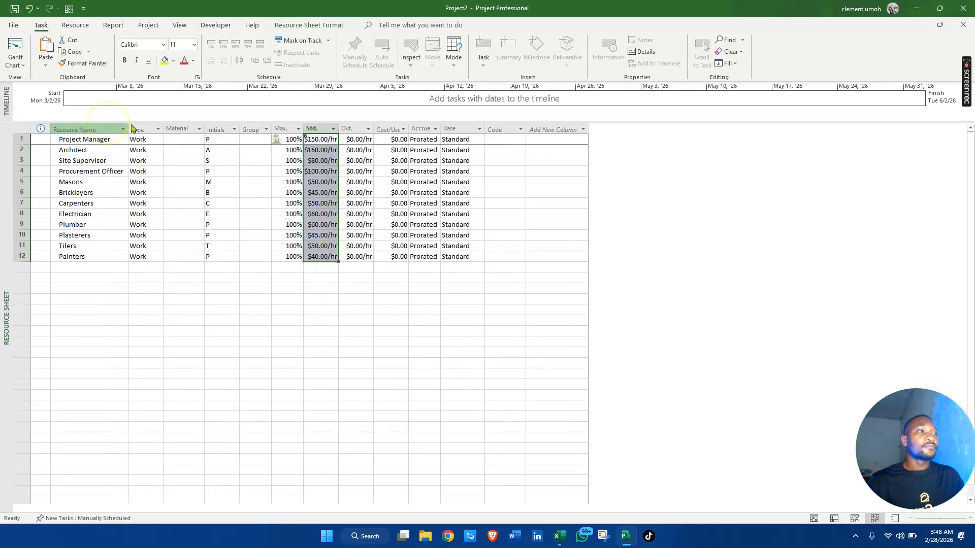
double_click(338, 132)
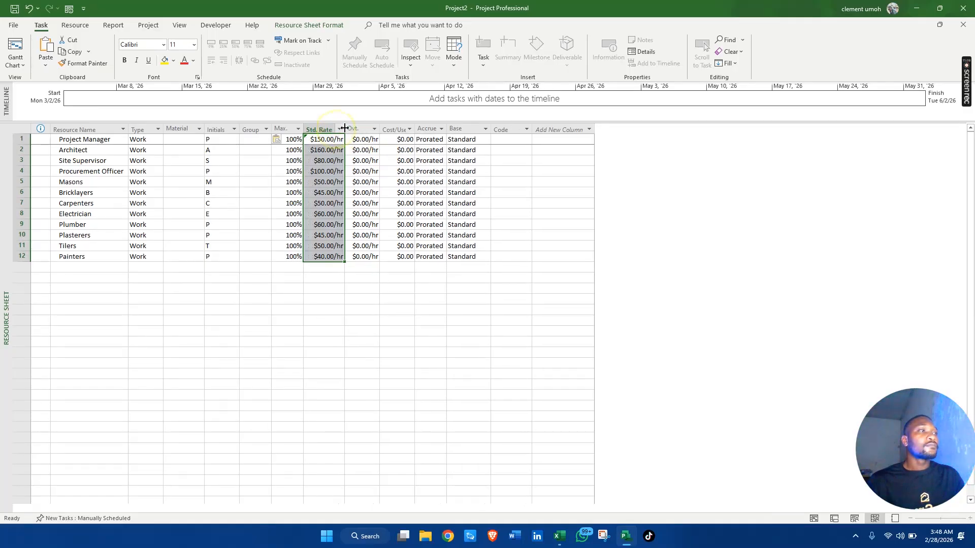
double_click(416, 127)
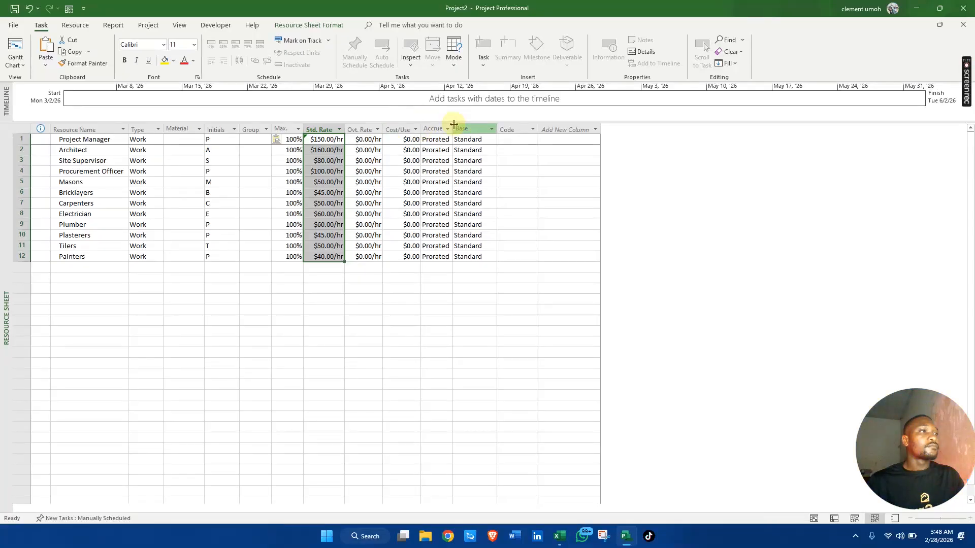
double_click(453, 125)
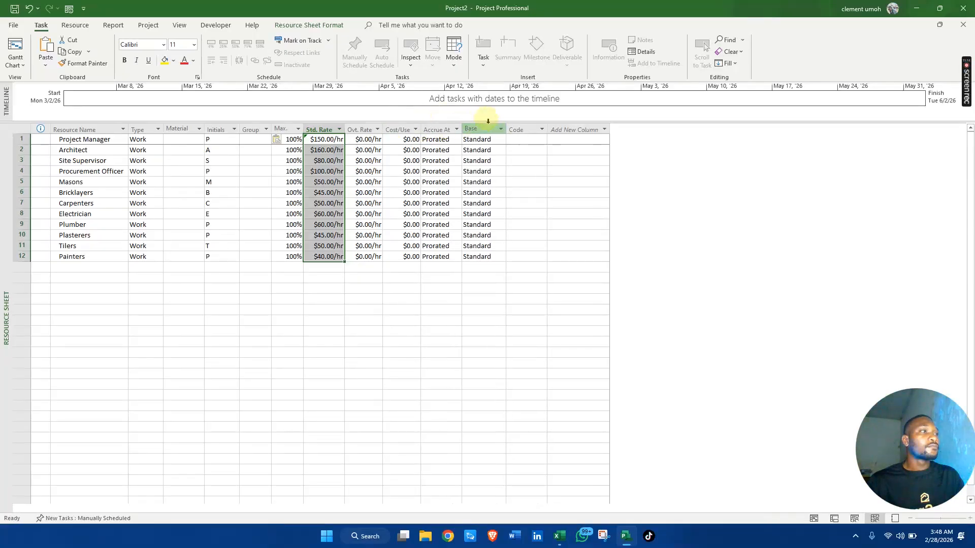
double_click(304, 129)
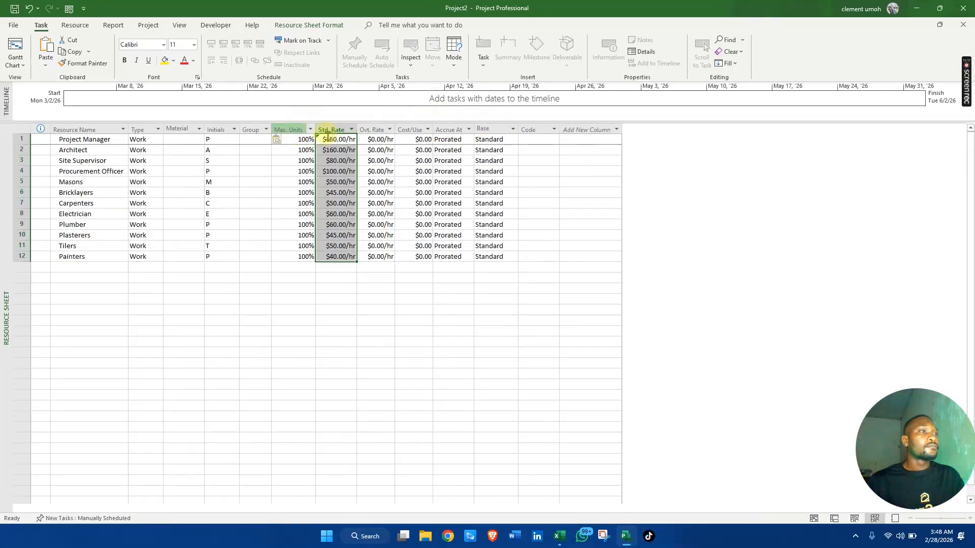
click(534, 321)
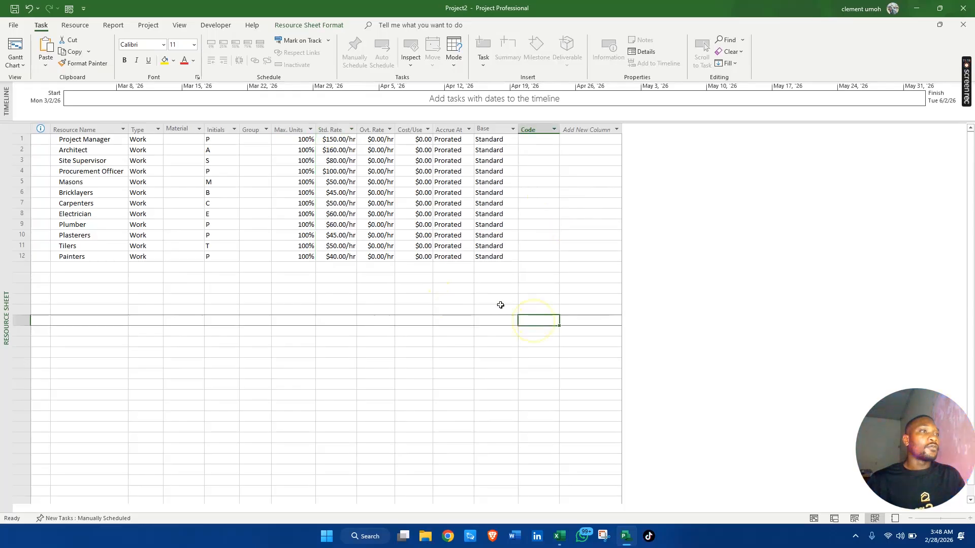
Try to copy the 12 quantities from Excel's Human_Resources sheet into Project's Max. Units column, and undo the paste.
key(alt+Tab)
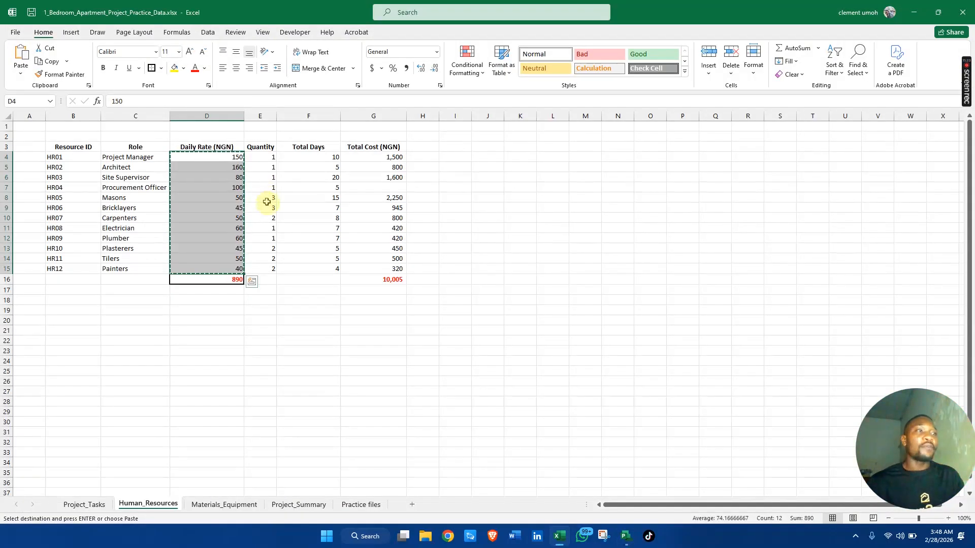
click(262, 281)
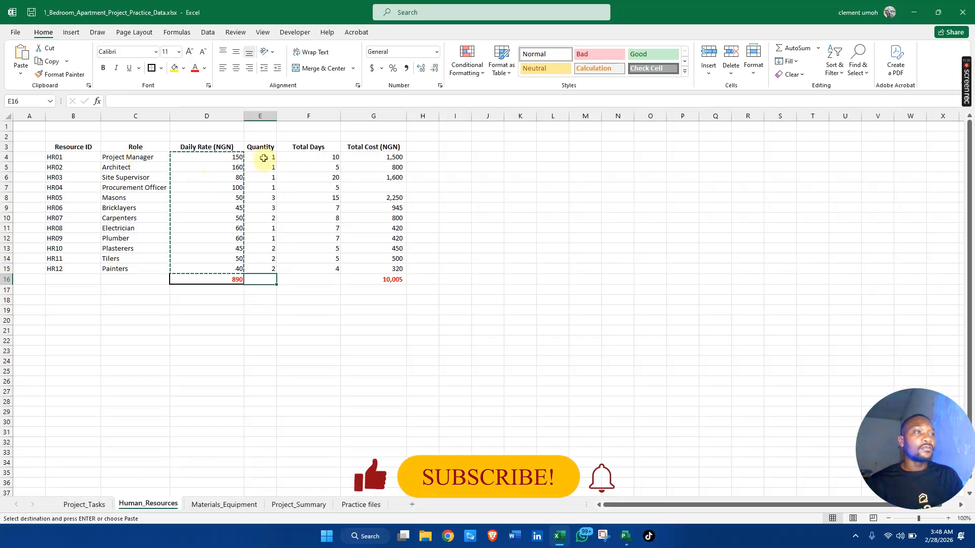
double_click(197, 289)
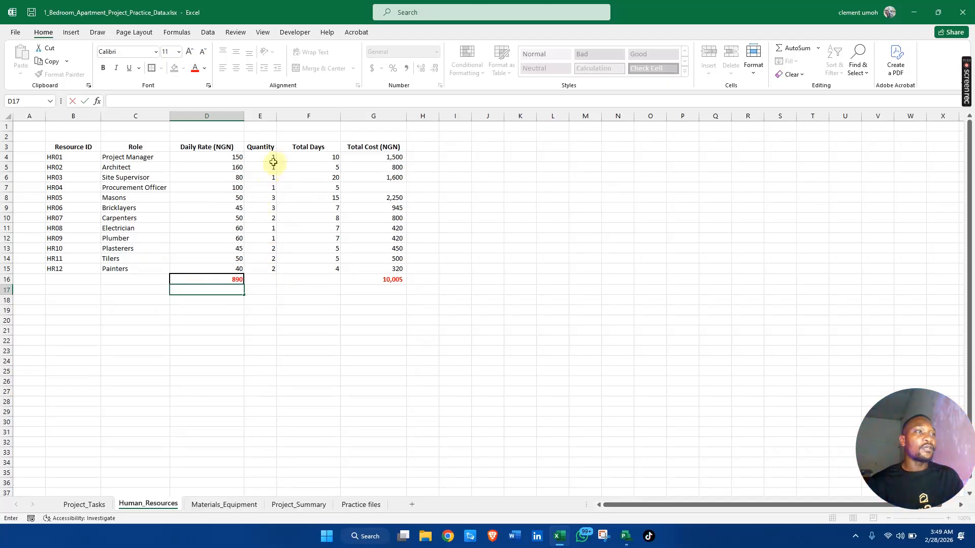
drag(272, 156, 271, 267)
key(ctrl+c)
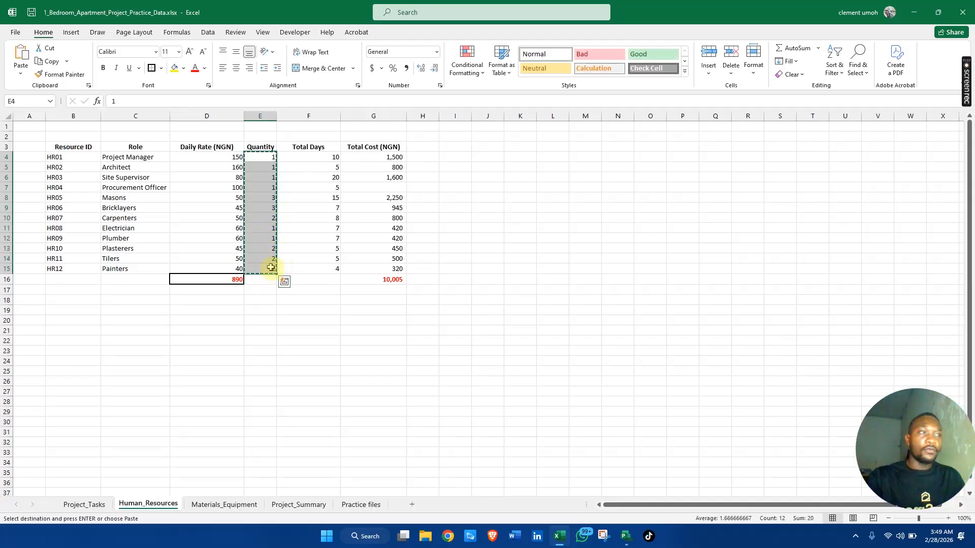
key(alt+Tab)
drag(305, 140, 296, 258)
key(ctrl+v)
click(295, 277)
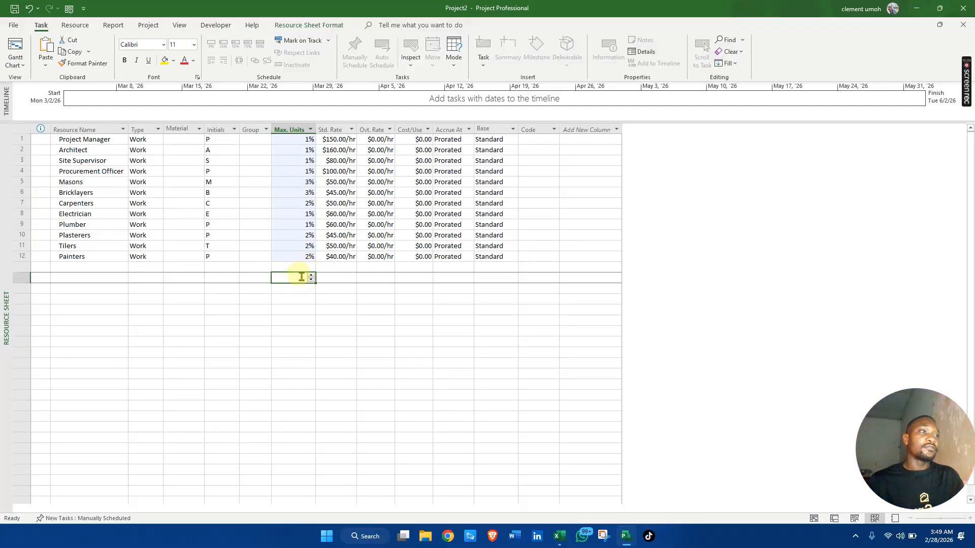
click(315, 246)
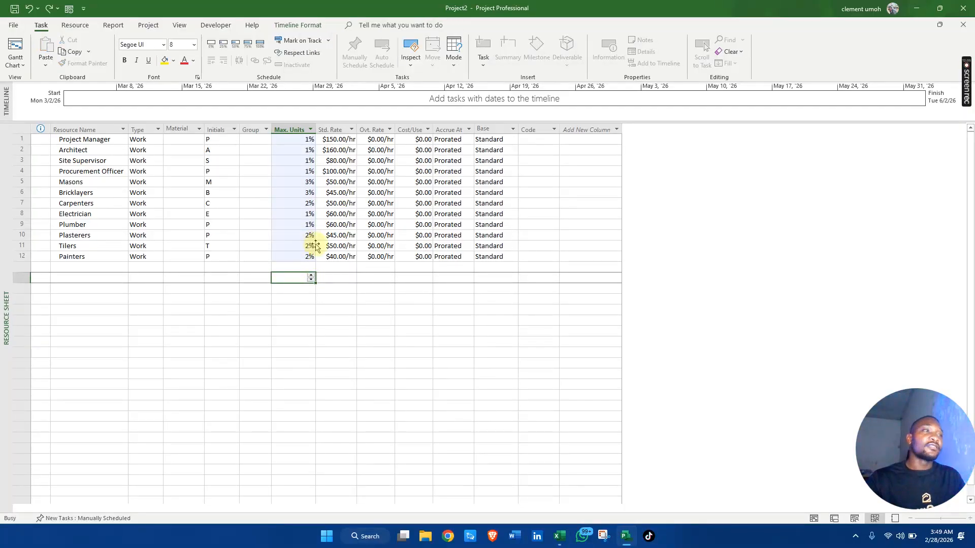
key(ctrl+z)
Check the Masons quantity in Excel's Human_Resources sheet and set the Masons' Max. Units to 300% in Project.
key(alt+Tab)
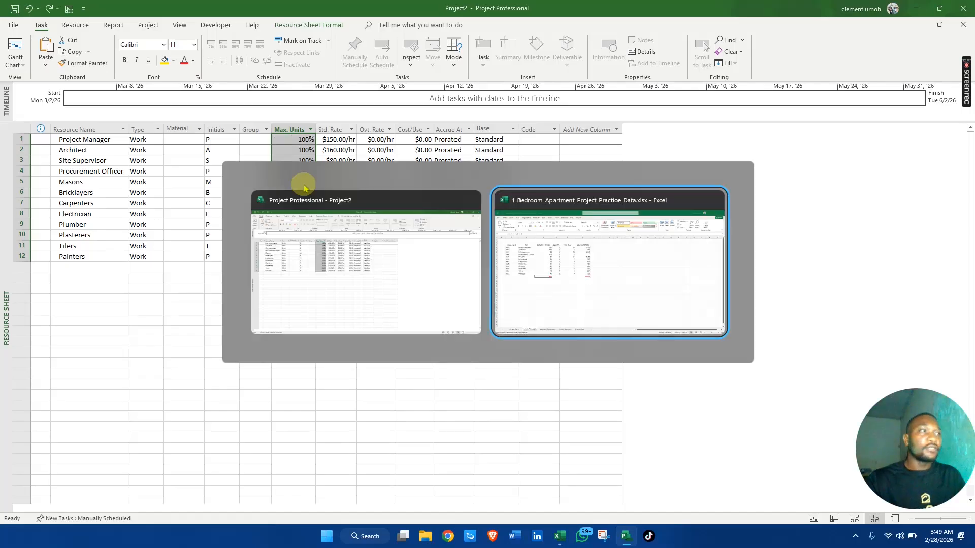
click(277, 313)
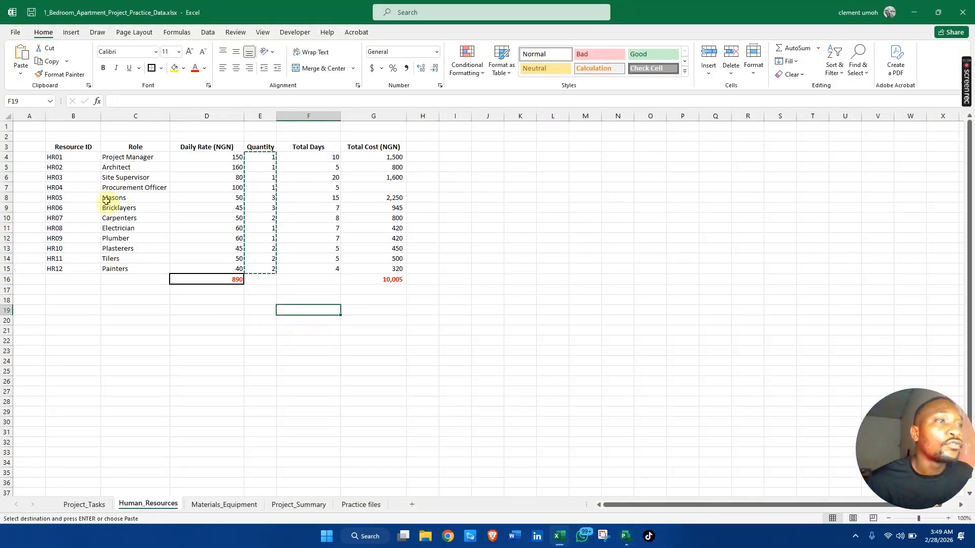
click(270, 197)
key(Escape)
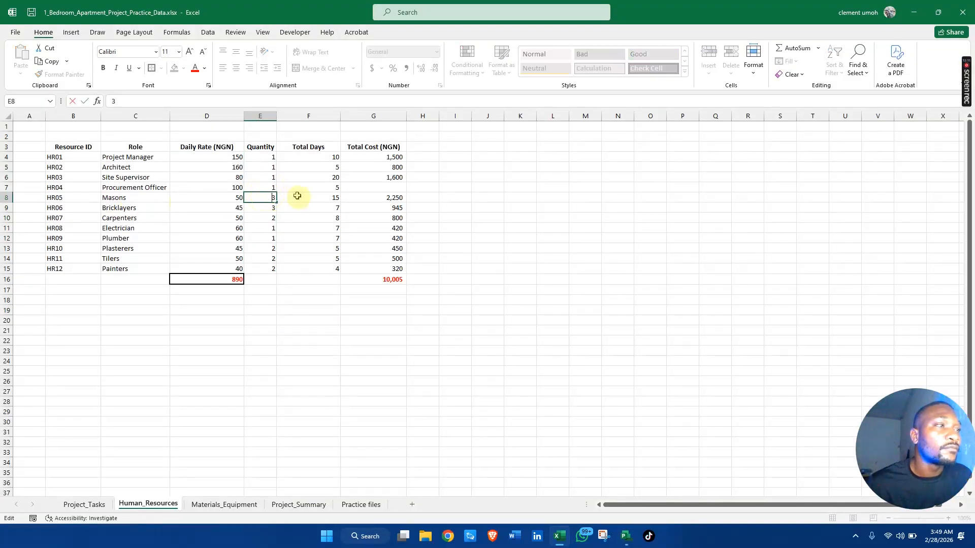
click(300, 197)
key(alt+Tab)
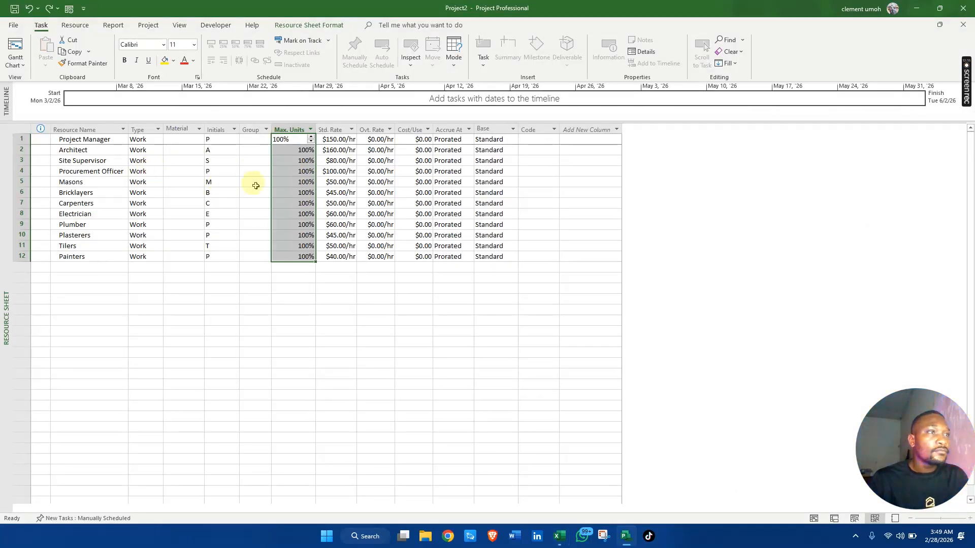
click(254, 183)
click(298, 181)
click(311, 180)
click(311, 180)
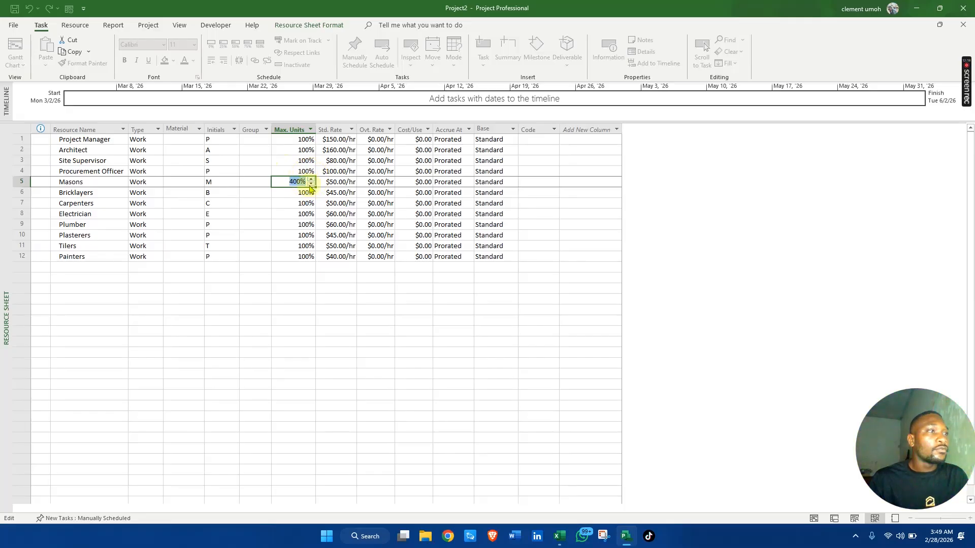
click(253, 288)
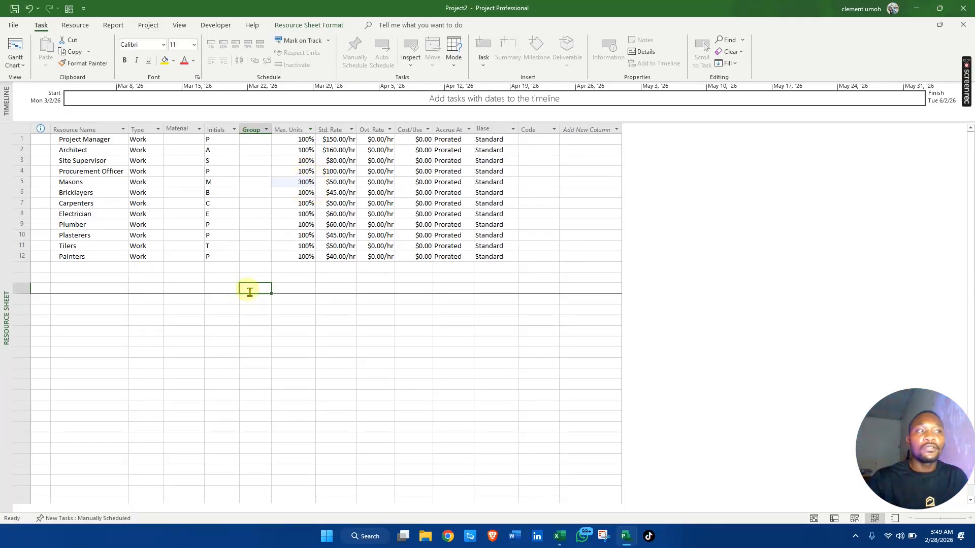
Set Max. Units to 300% for Bricklayers and 200% for Carpenters, following the quantities in Excel.
key(alt+Tab)
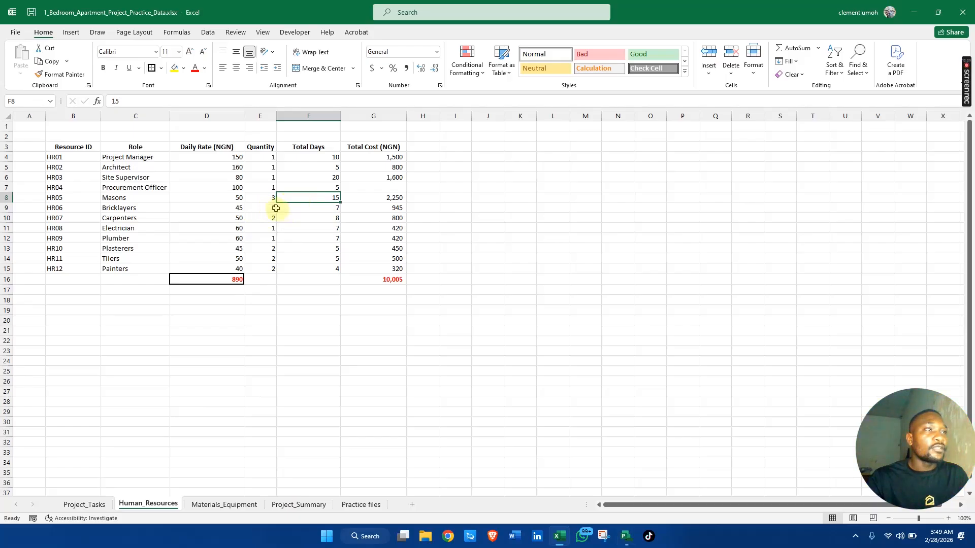
key(alt+Tab)
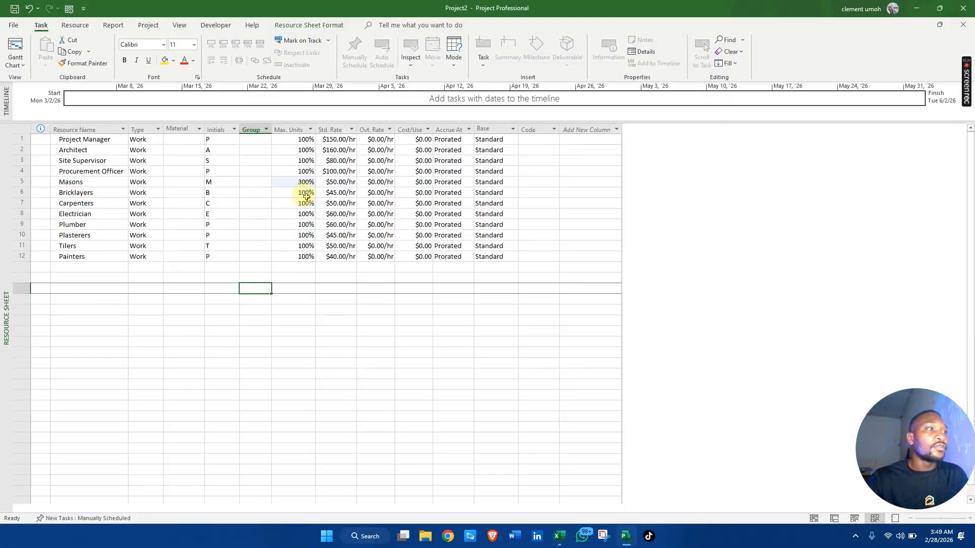
click(305, 199)
click(311, 192)
click(312, 192)
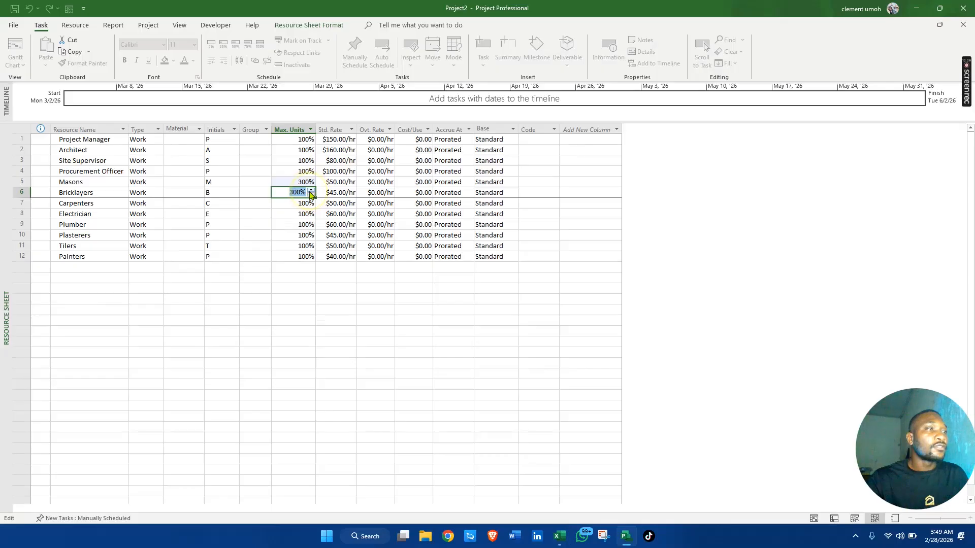
click(304, 204)
click(311, 202)
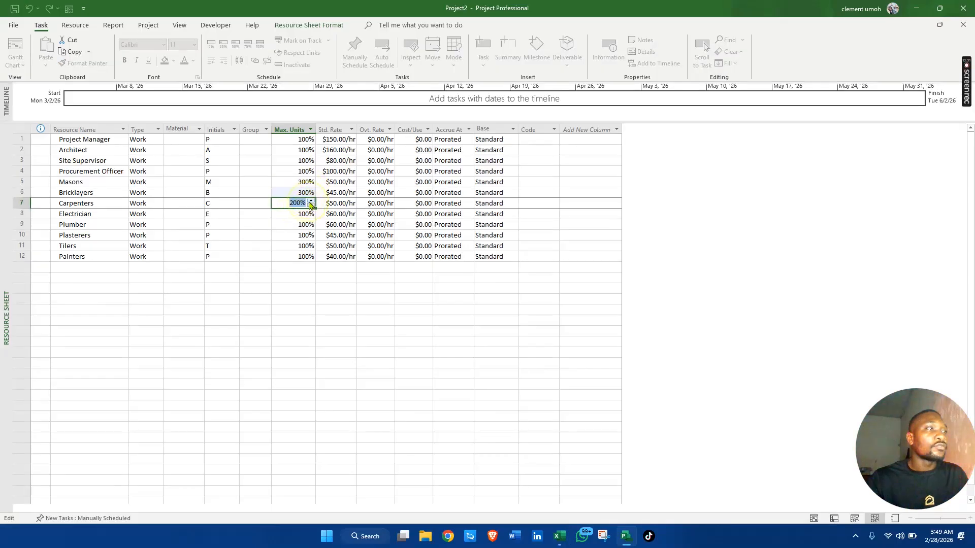
Try 250% as the Electrician's Max. Units, and return it to 100% after checking the quantity in Excel.
click(308, 216)
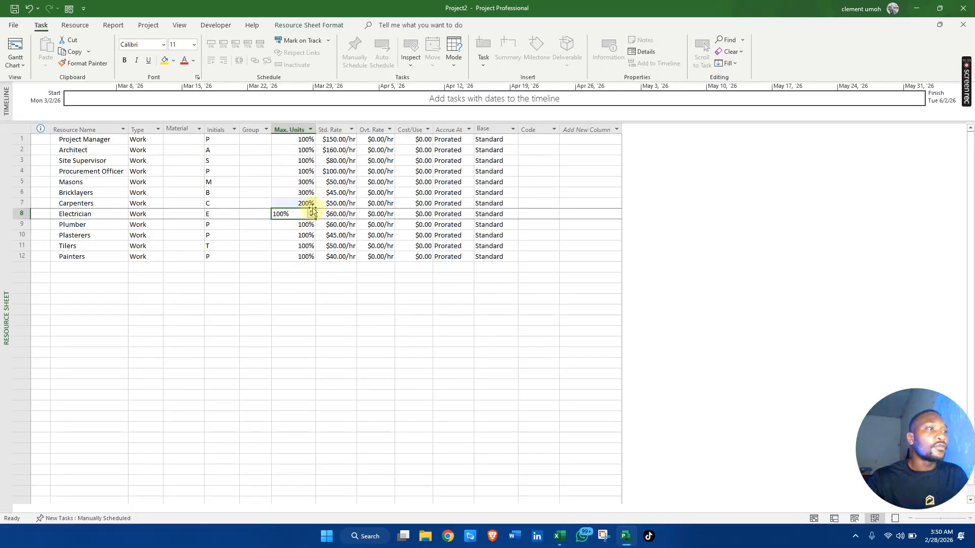
click(311, 211)
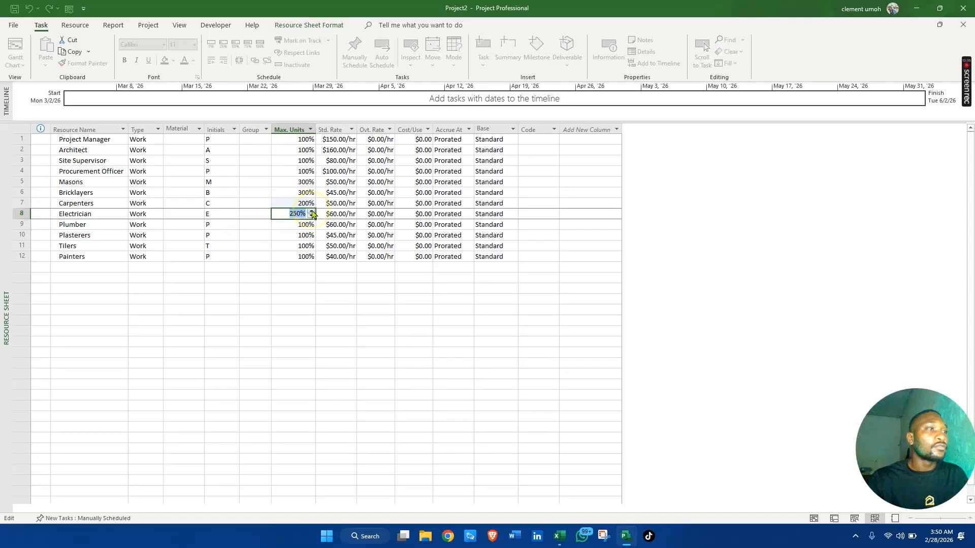
click(279, 295)
key(alt+Tab)
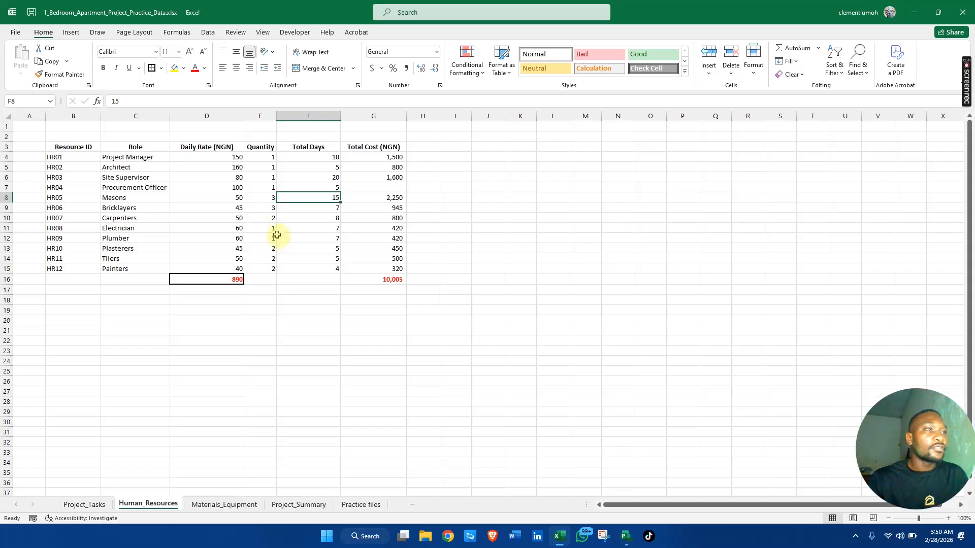
key(alt+Tab)
click(309, 218)
click(311, 216)
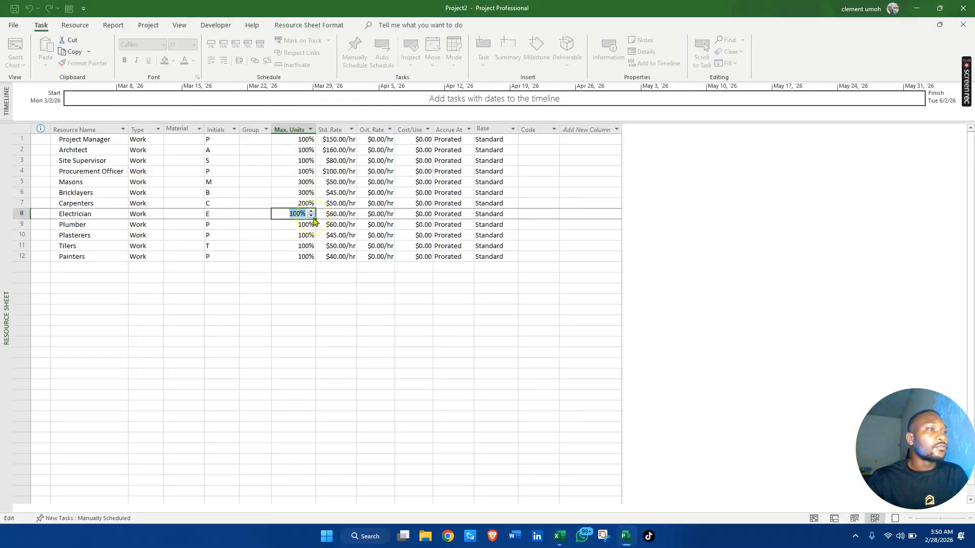
click(296, 296)
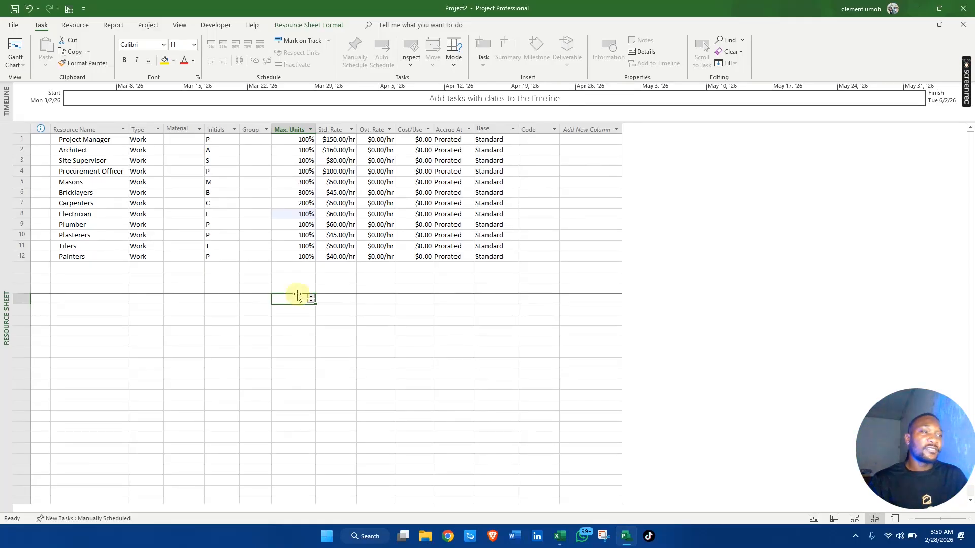
Set Max. Units to 200% for Plasterers, Tilers and Painters, following the quantities in Excel's Human_Resources sheet.
key(alt+Tab)
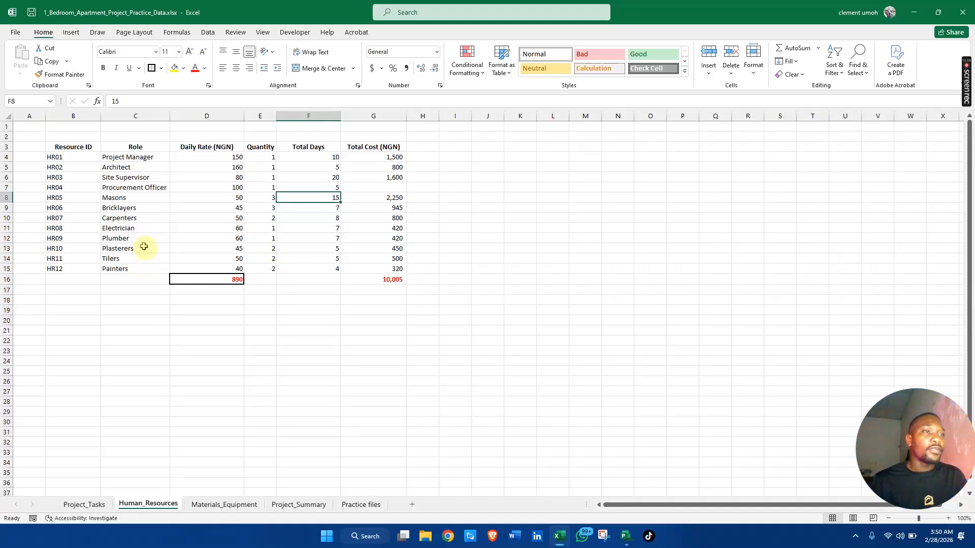
click(263, 247)
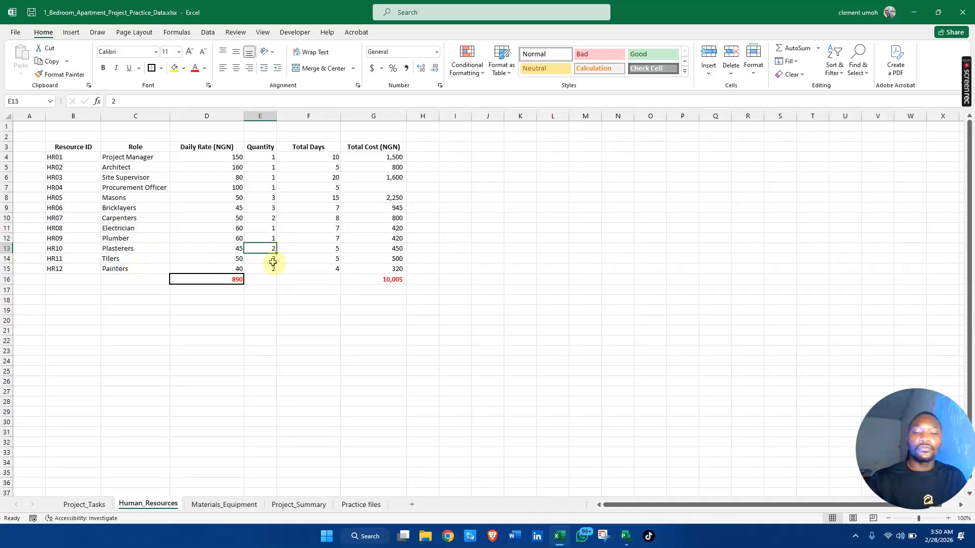
key(alt+Tab)
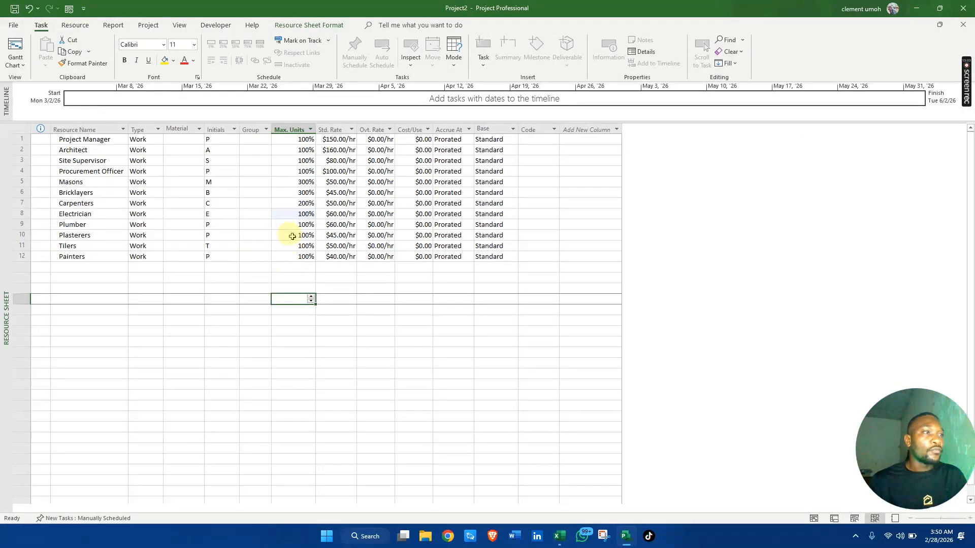
click(298, 235)
click(306, 236)
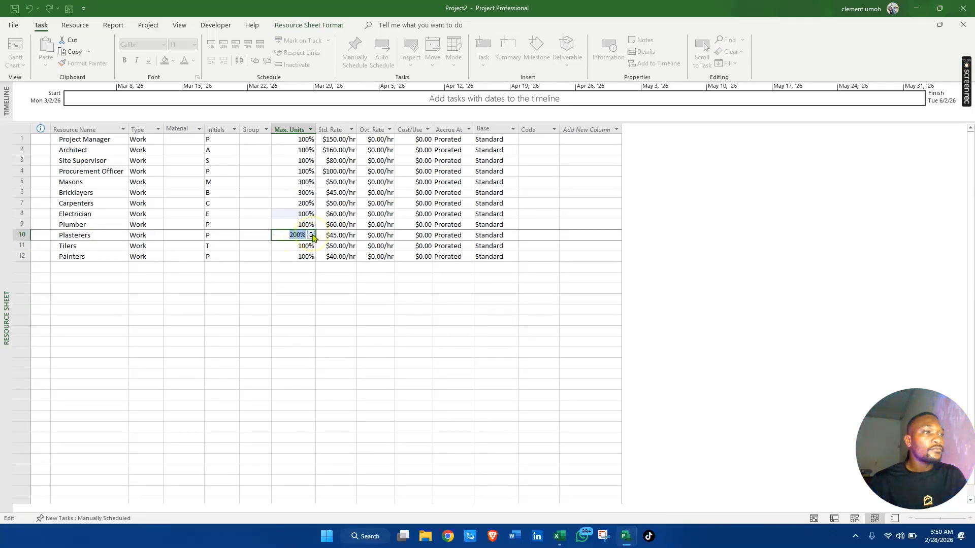
click(308, 247)
click(311, 244)
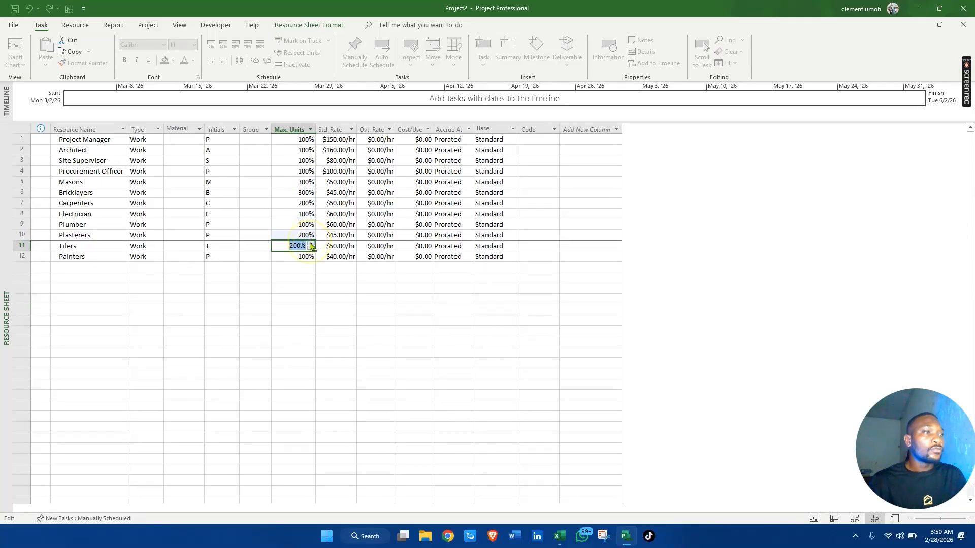
click(311, 257)
click(312, 255)
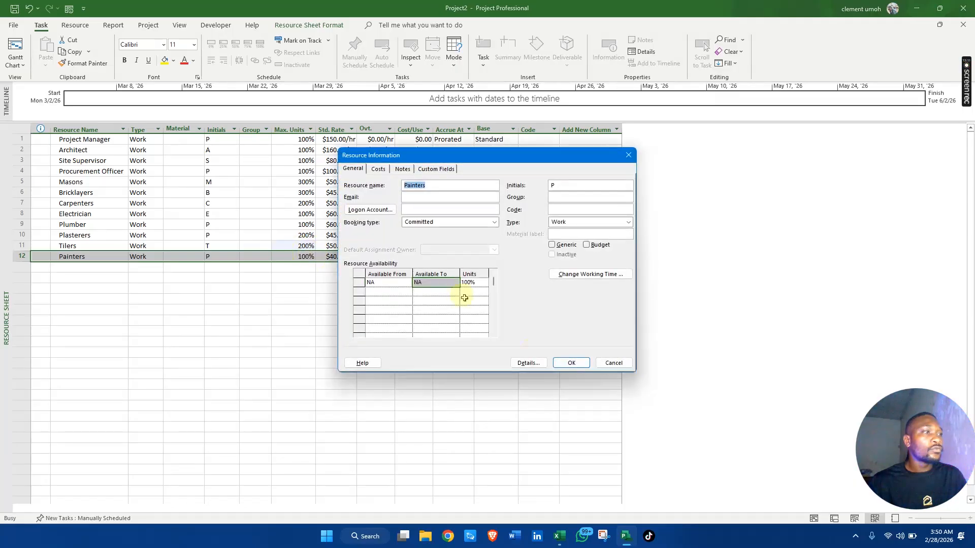
click(614, 363)
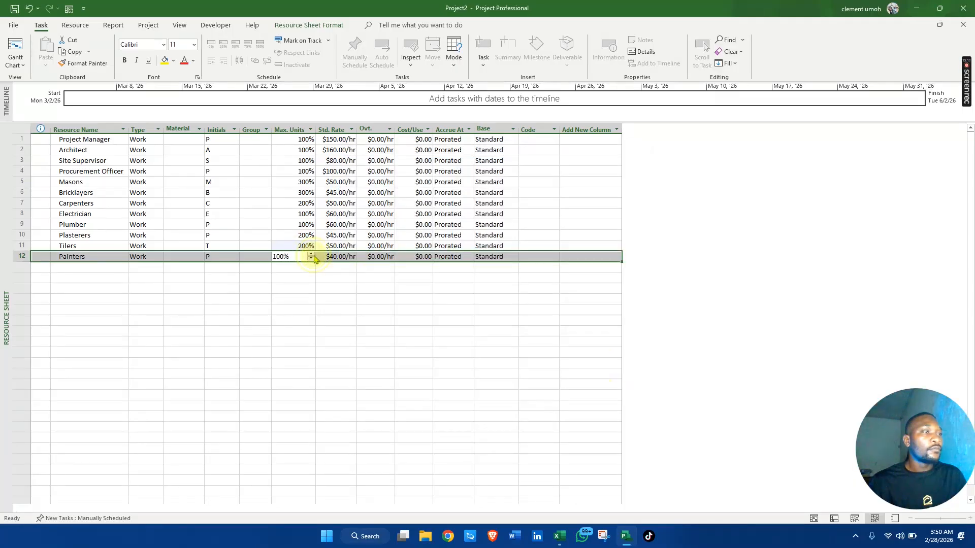
click(311, 255)
click(349, 298)
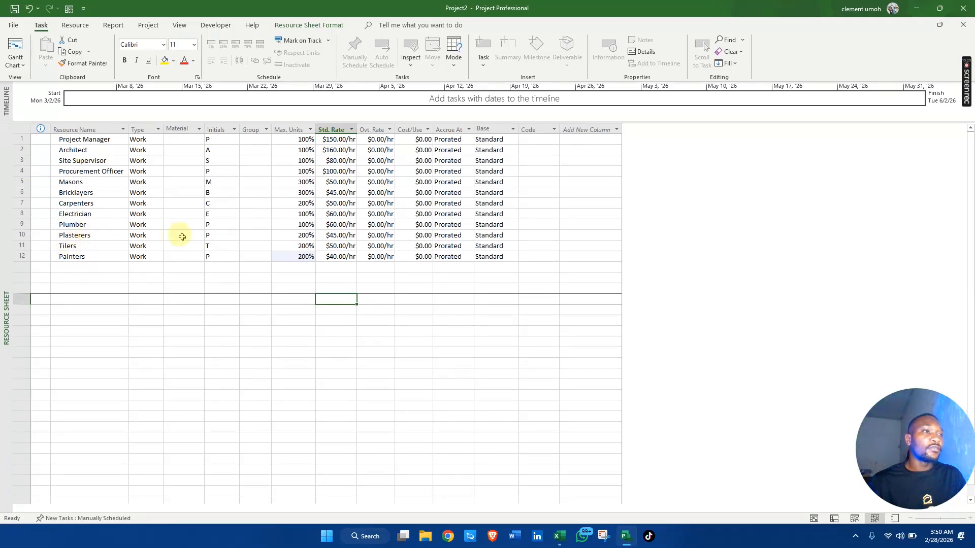
Change the resource type to Cost for Plasterers, Tilers and Painters in the Resource Sheet.
click(161, 236)
click(158, 235)
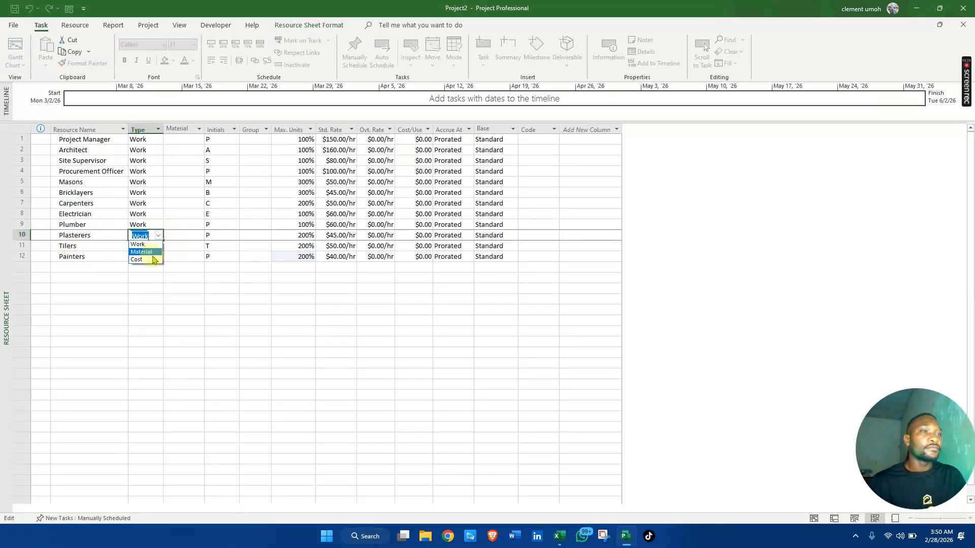
click(153, 260)
click(119, 245)
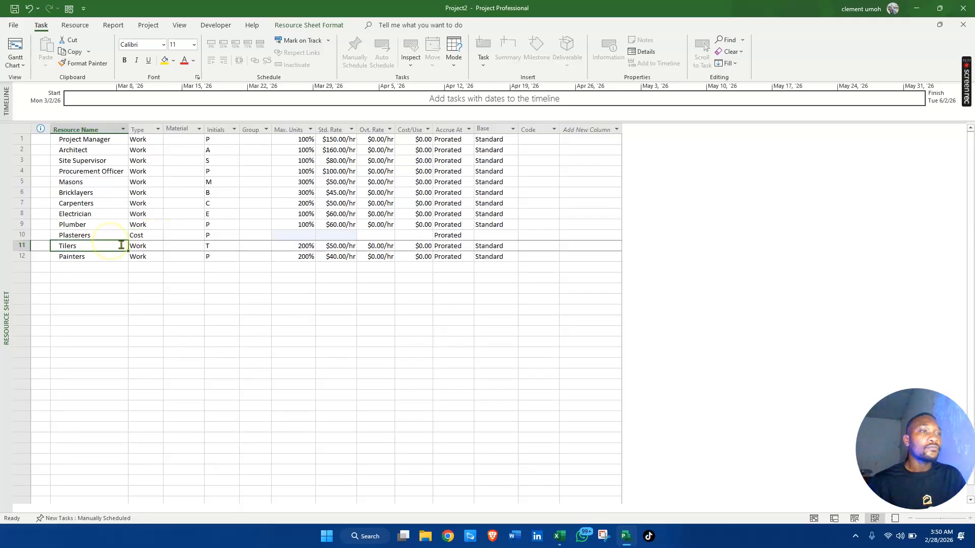
click(153, 245)
click(157, 246)
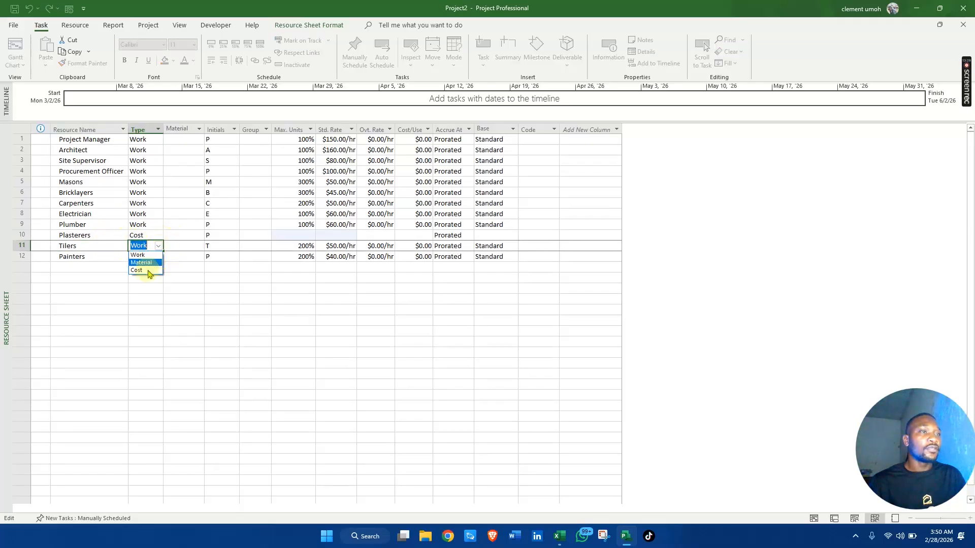
click(149, 275)
click(112, 256)
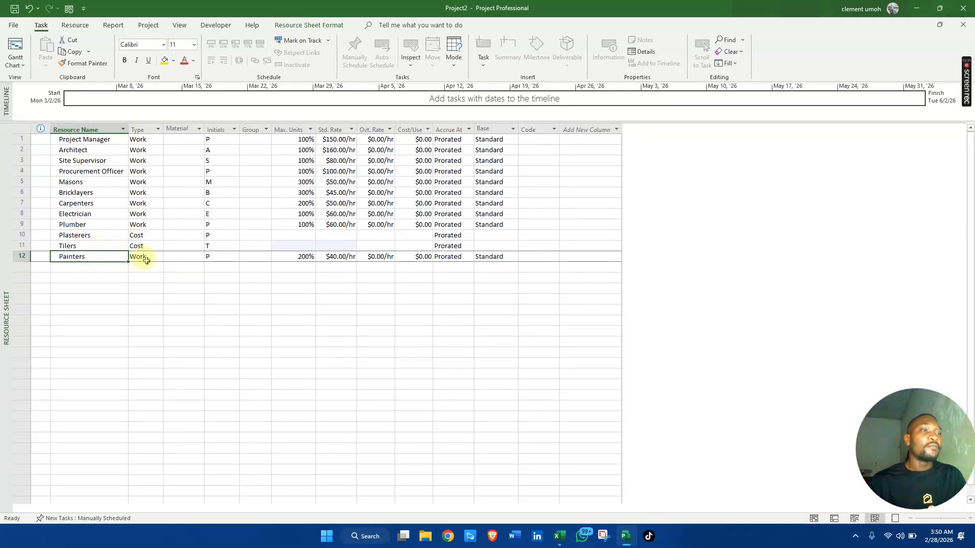
click(150, 258)
click(159, 258)
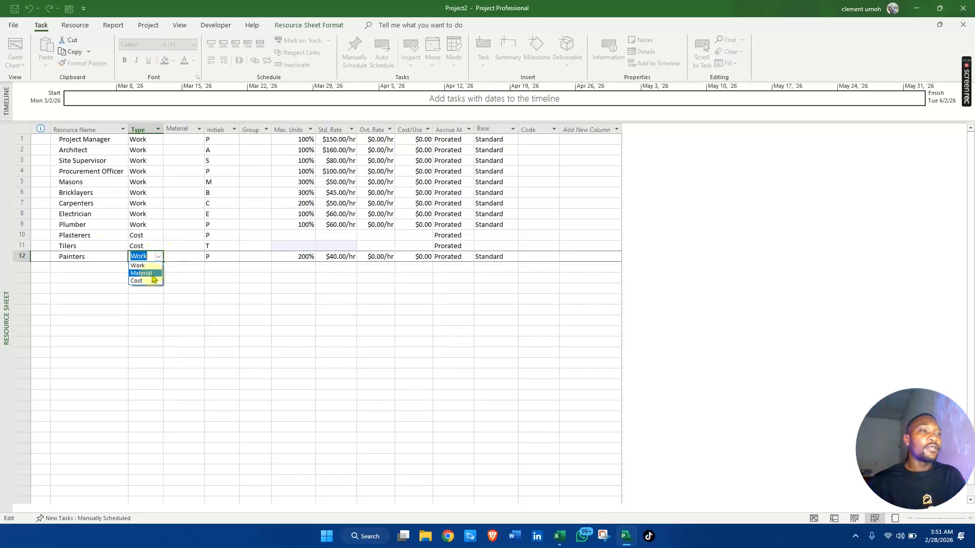
click(147, 285)
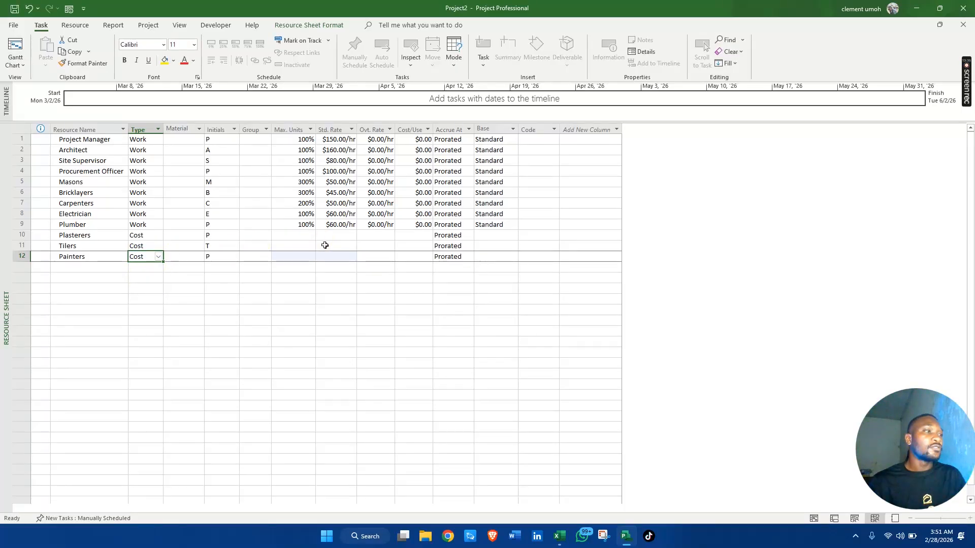
Set Accrue At to End for Plasterers, Tilers and Painters in the Resource Sheet.
click(443, 236)
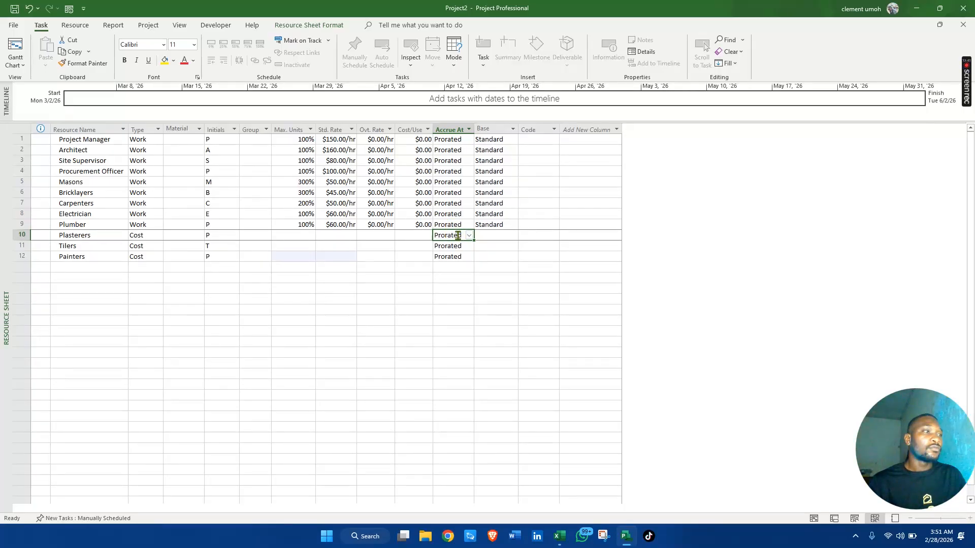
click(470, 237)
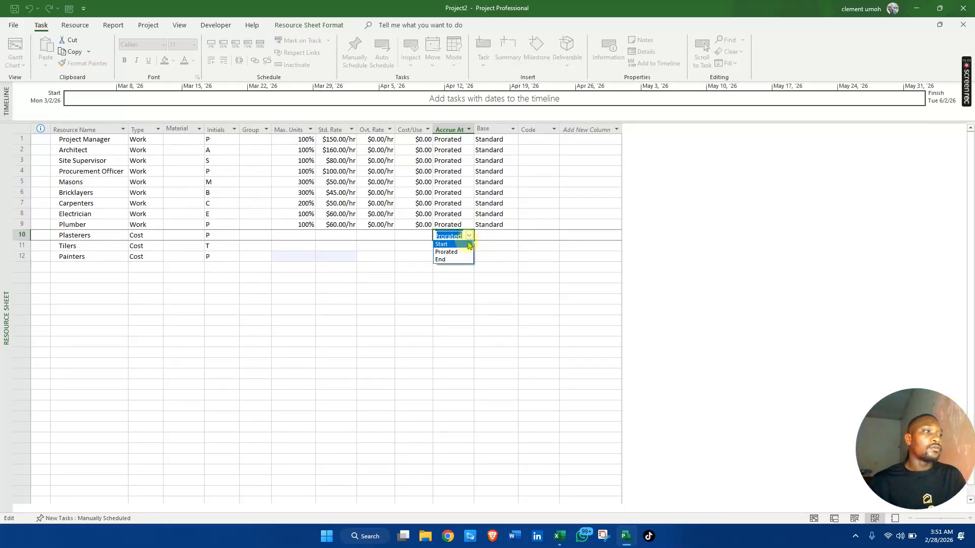
click(457, 256)
click(467, 249)
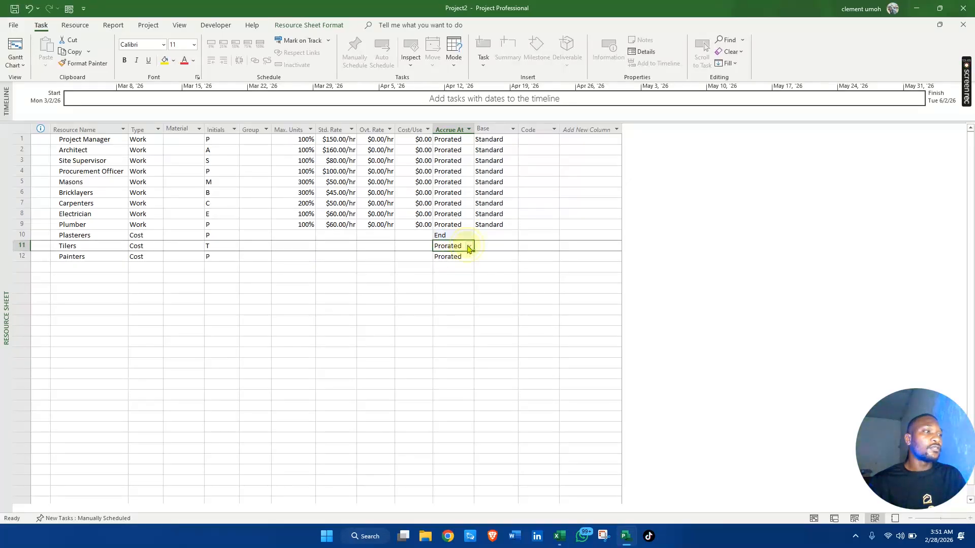
click(468, 248)
click(459, 267)
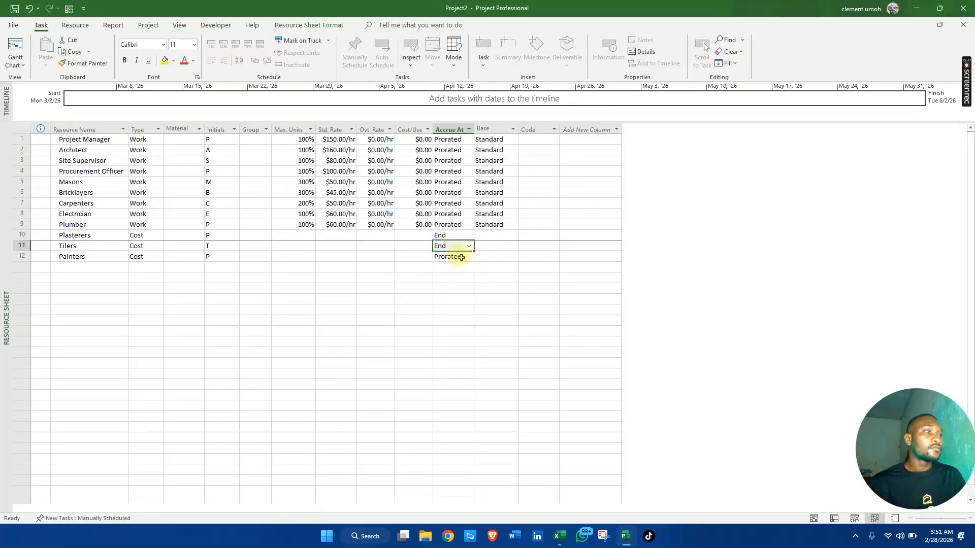
click(462, 260)
click(468, 256)
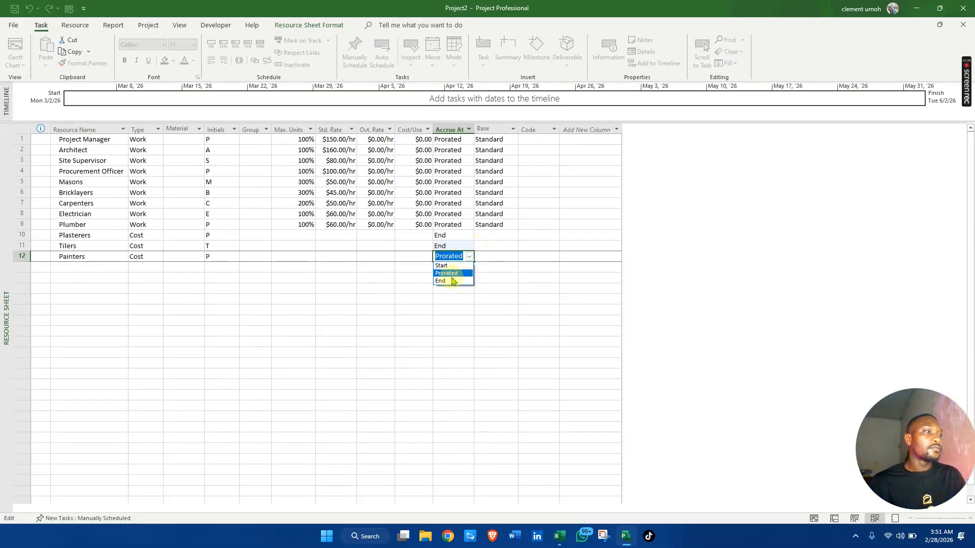
click(446, 282)
click(411, 268)
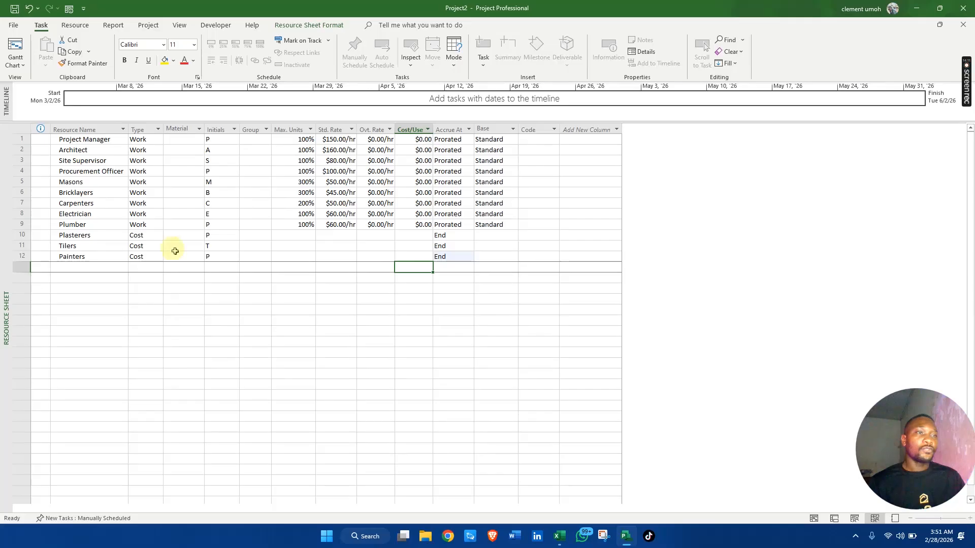
Copy the item names Cement Bags to Scaffolding from Excel's Materials_Equipment sheet and paste them as new resources below Painters in Project.
key(alt+Tab)
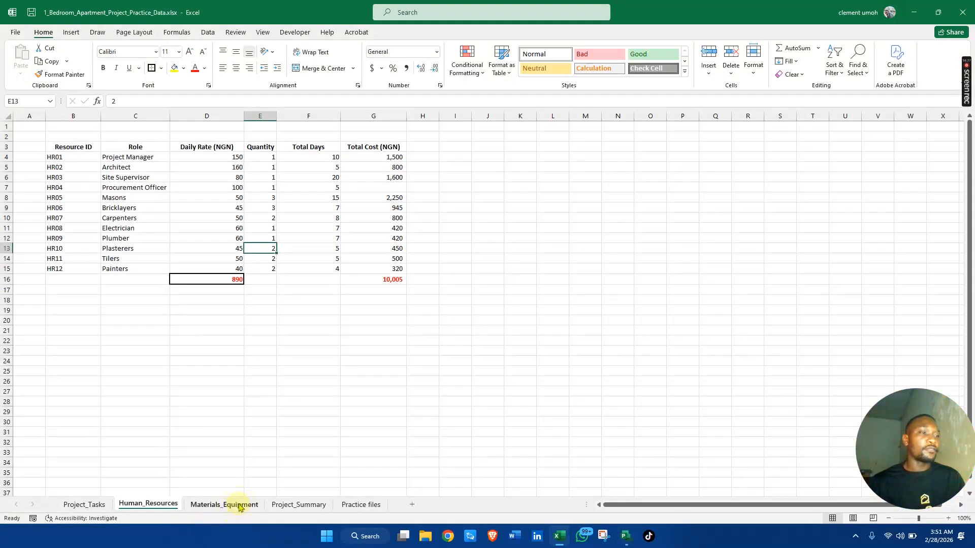
click(239, 504)
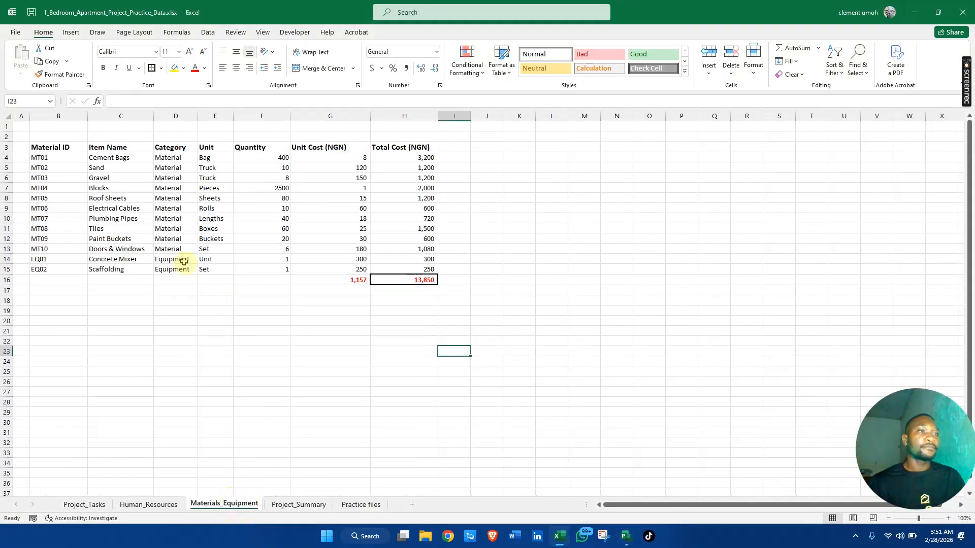
drag(121, 158, 130, 268)
key(ctrl+c)
key(alt+Tab)
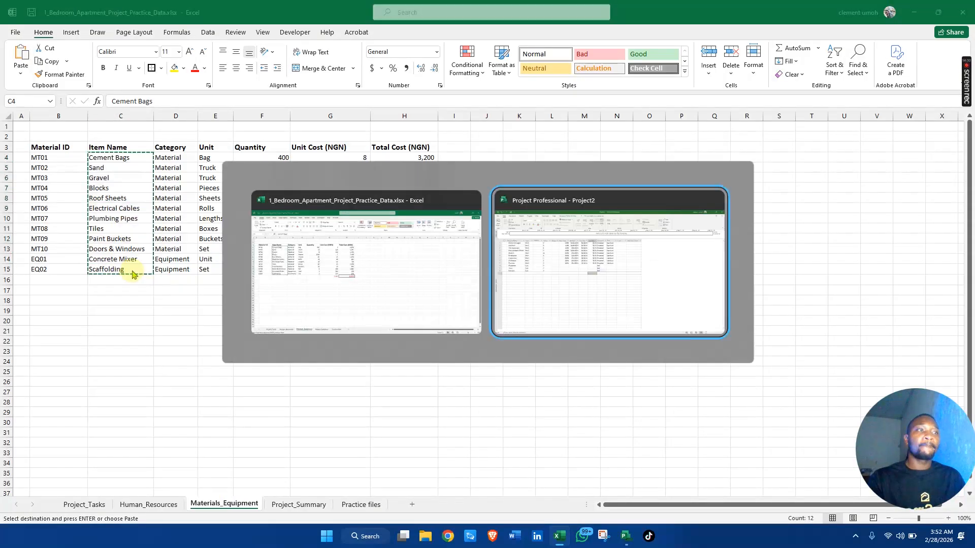
click(90, 267)
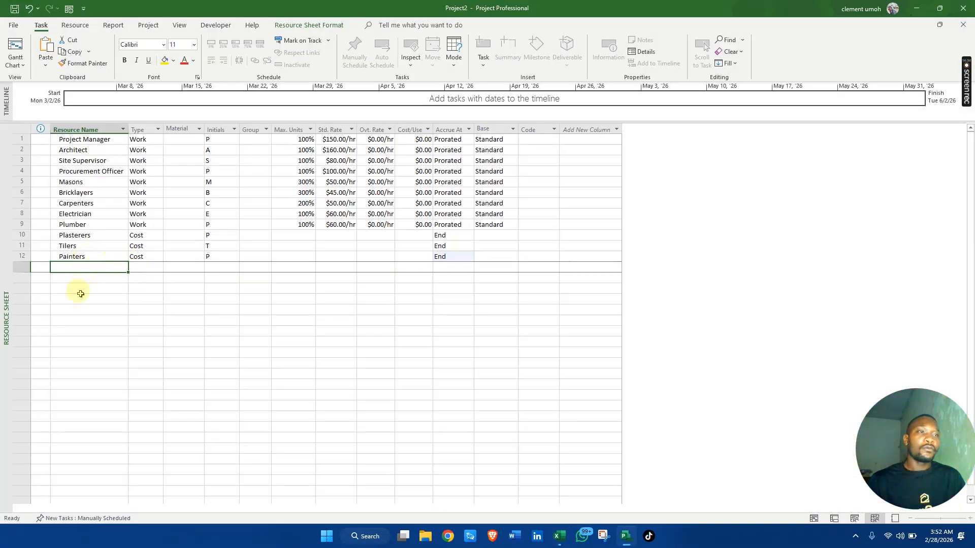
click(81, 290)
click(93, 269)
key(ctrl+v)
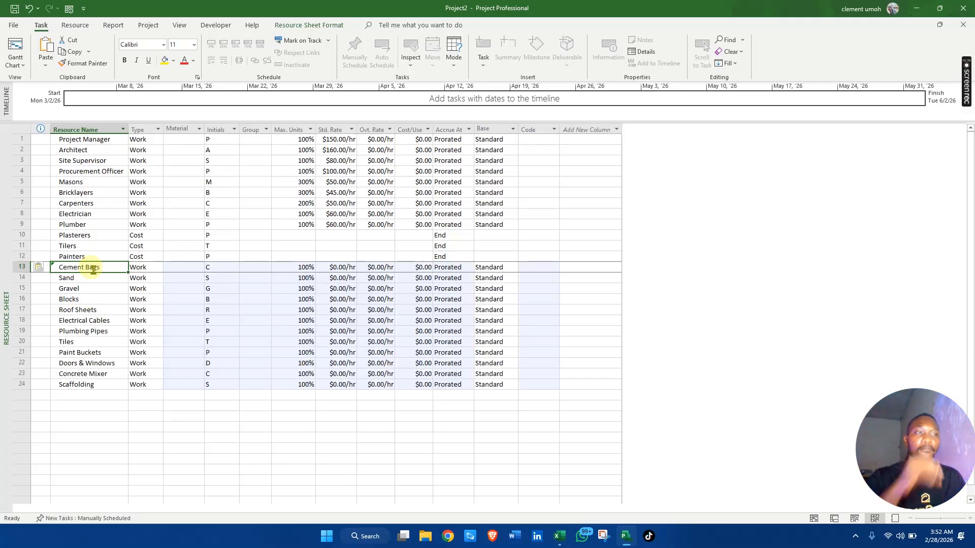
click(262, 415)
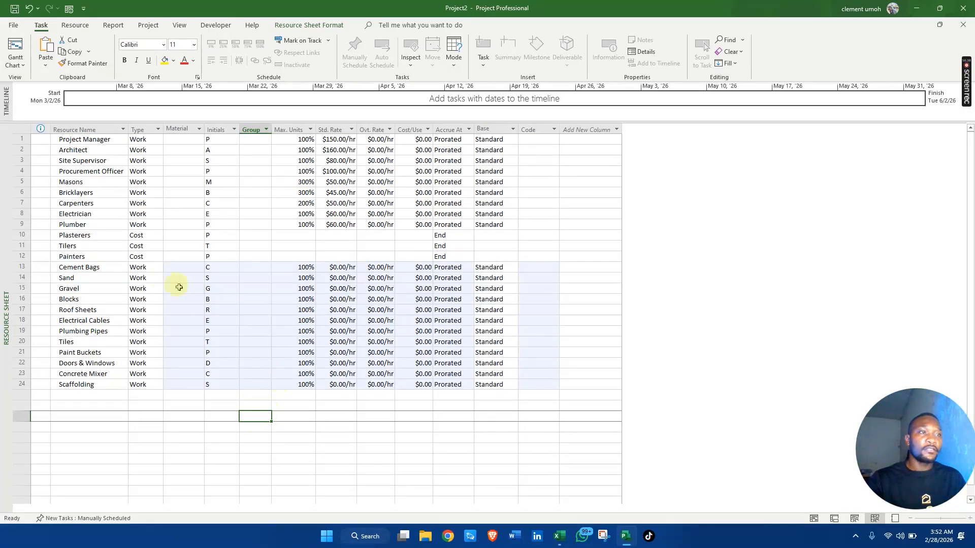
Change the resource type to Material for all resources from Cement Bags to Scaffolding.
click(150, 272)
click(158, 267)
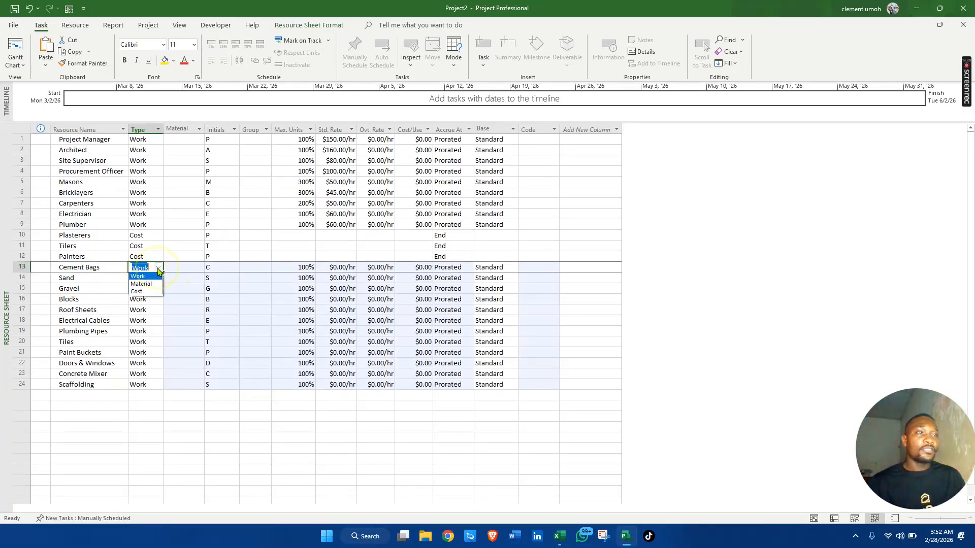
click(157, 283)
click(158, 278)
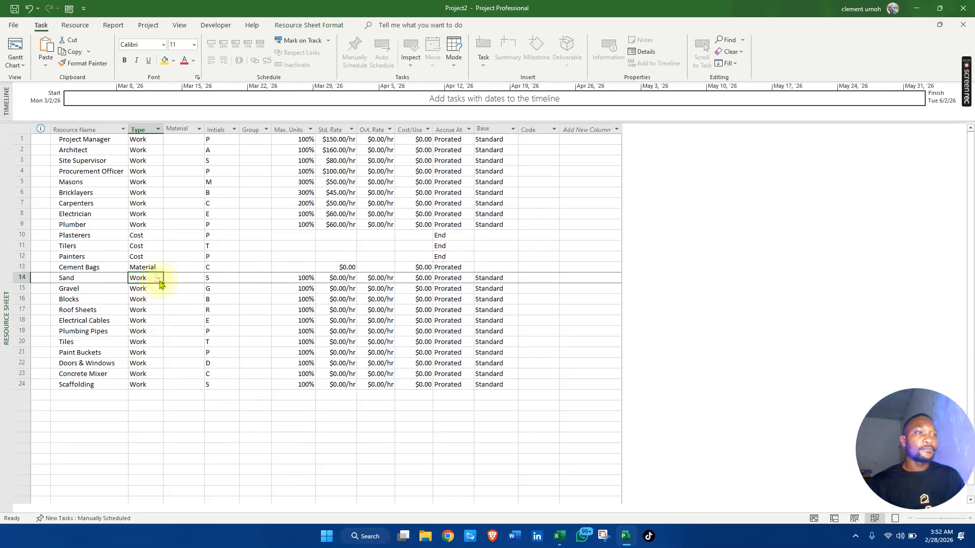
click(158, 278)
click(158, 295)
click(157, 287)
click(158, 288)
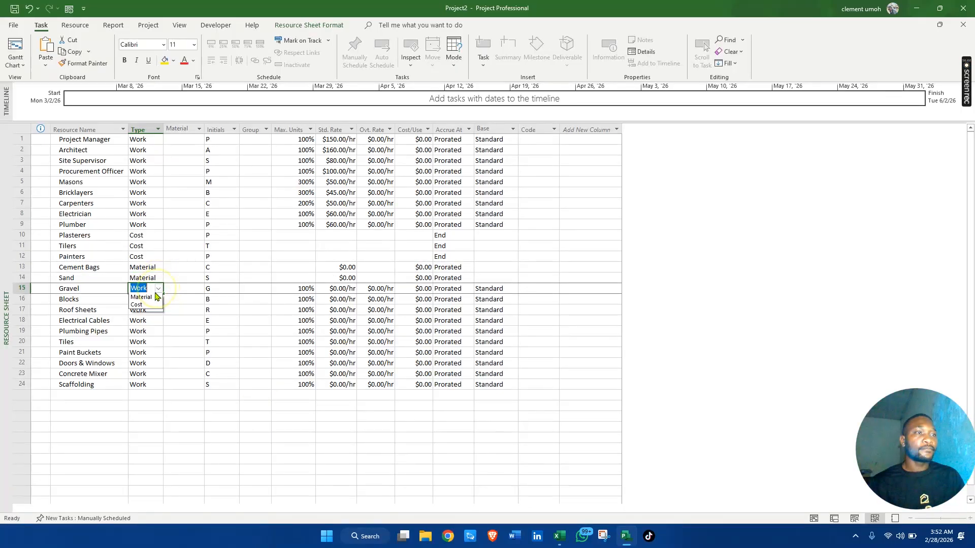
click(149, 306)
click(154, 299)
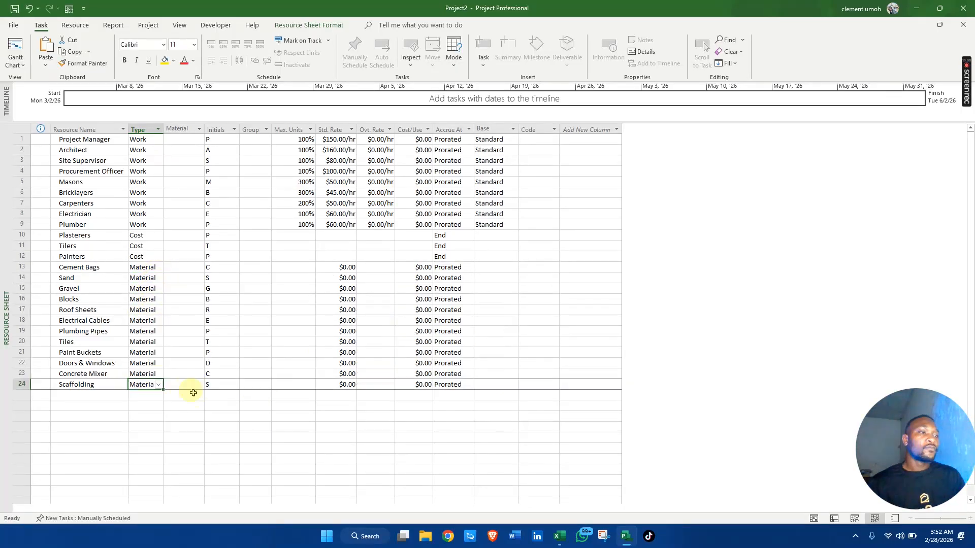
click(193, 394)
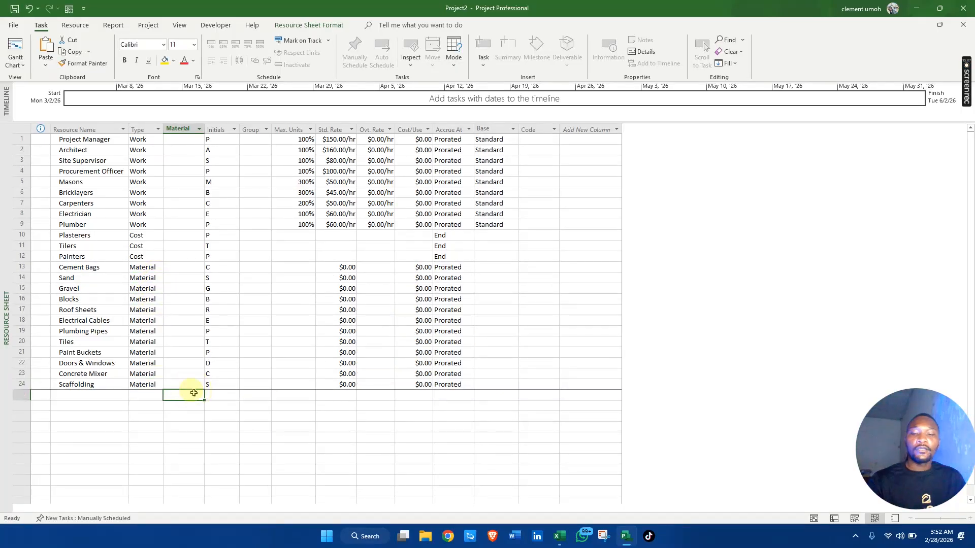
Switch to Excel and copy the Unit values of all items from Cement Bags to Scaffolding.
key(alt+Tab)
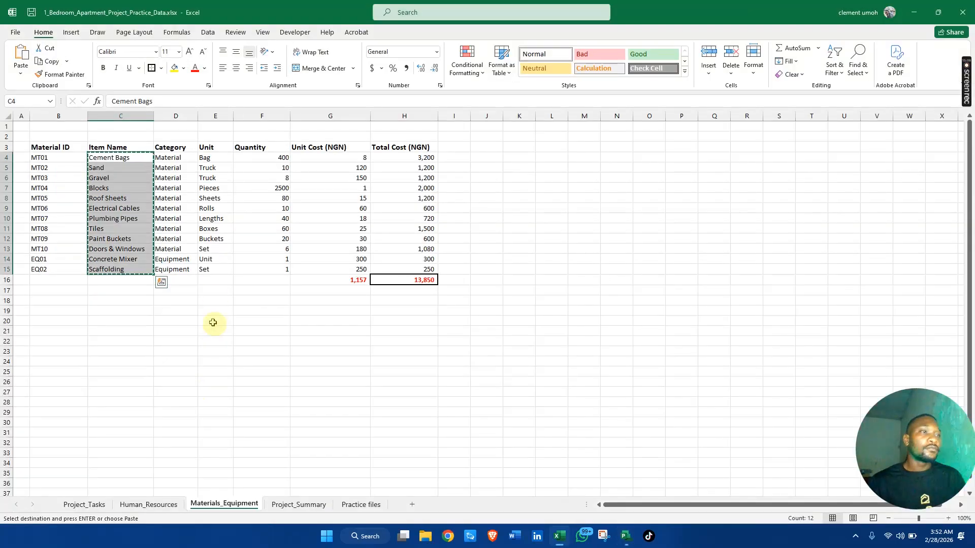
drag(219, 156, 208, 268)
key(ctrl+c)
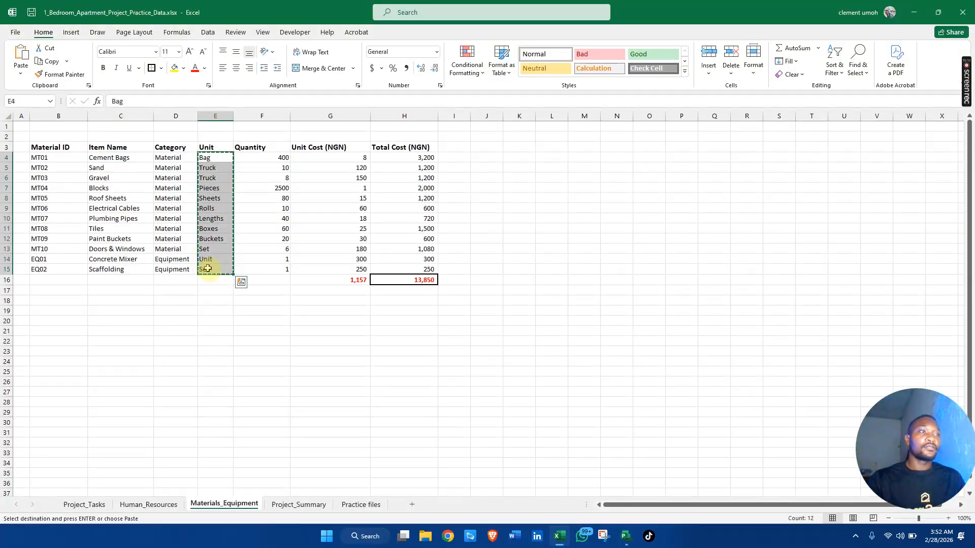
Paste the copied units as material labels for Cement Bags to Scaffolding in Project's Resource Sheet.
key(alt+Tab)
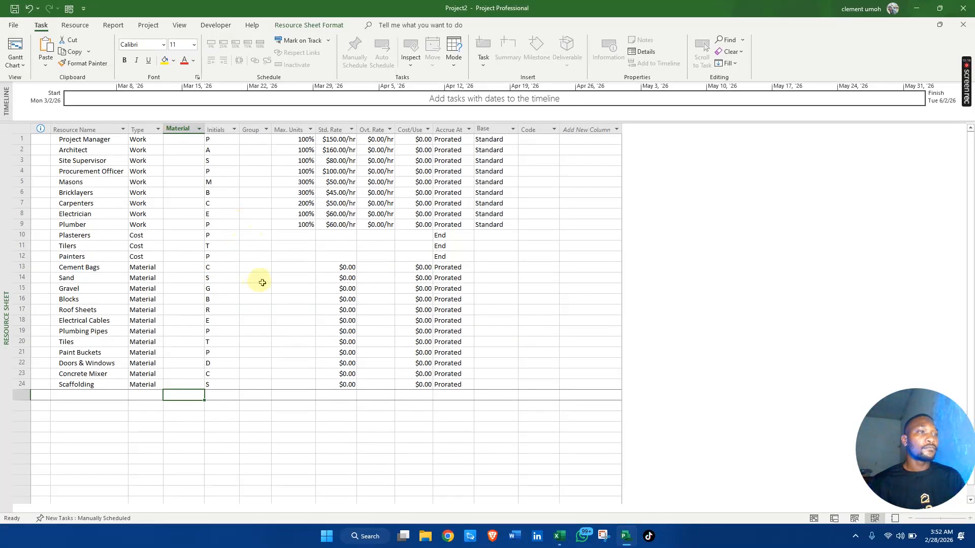
click(182, 287)
text(v)
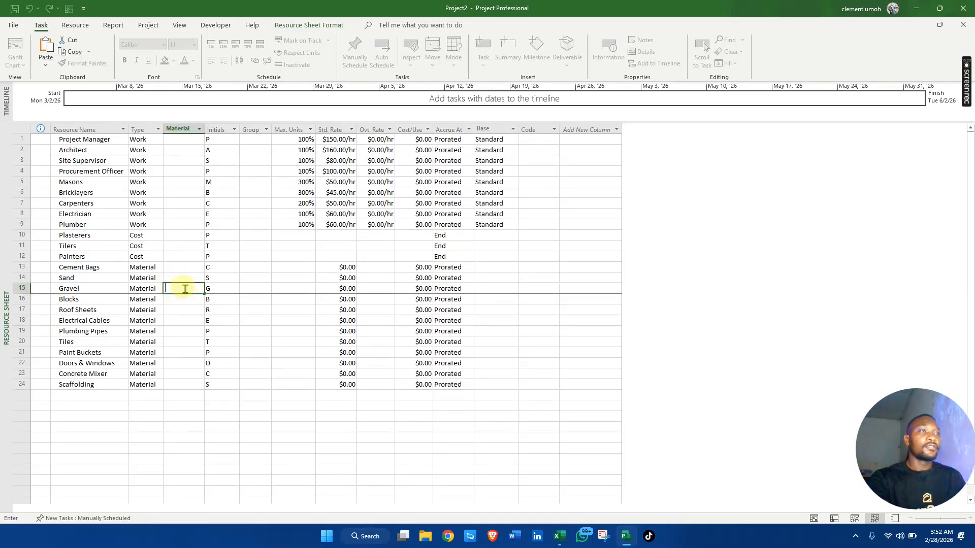
drag(192, 266, 189, 303)
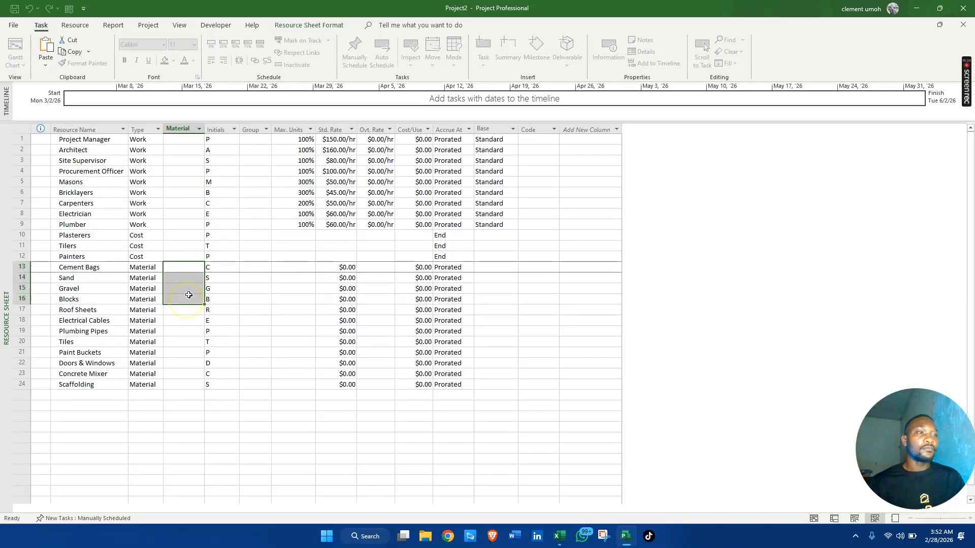
click(183, 300)
click(186, 267)
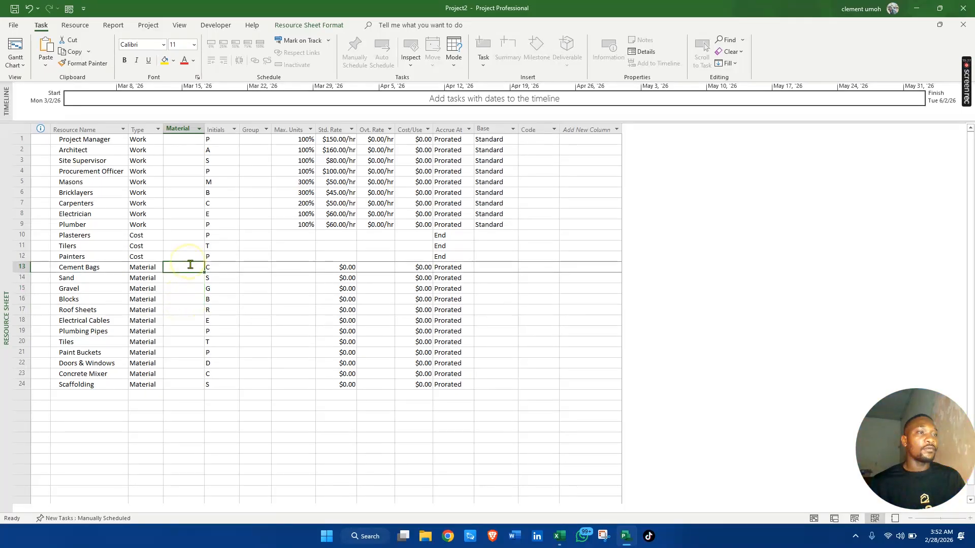
click(187, 278)
drag(189, 271, 188, 381)
key(ctrl+v)
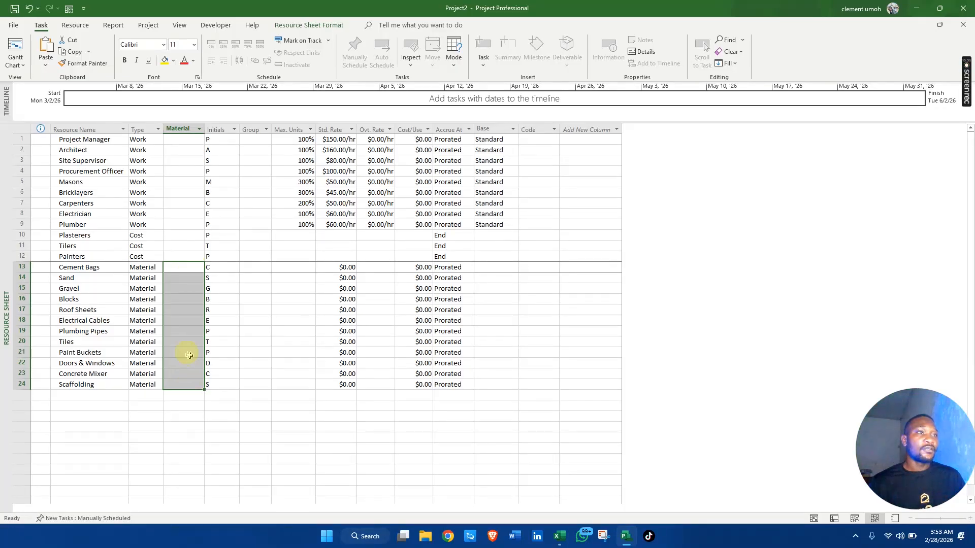
click(250, 319)
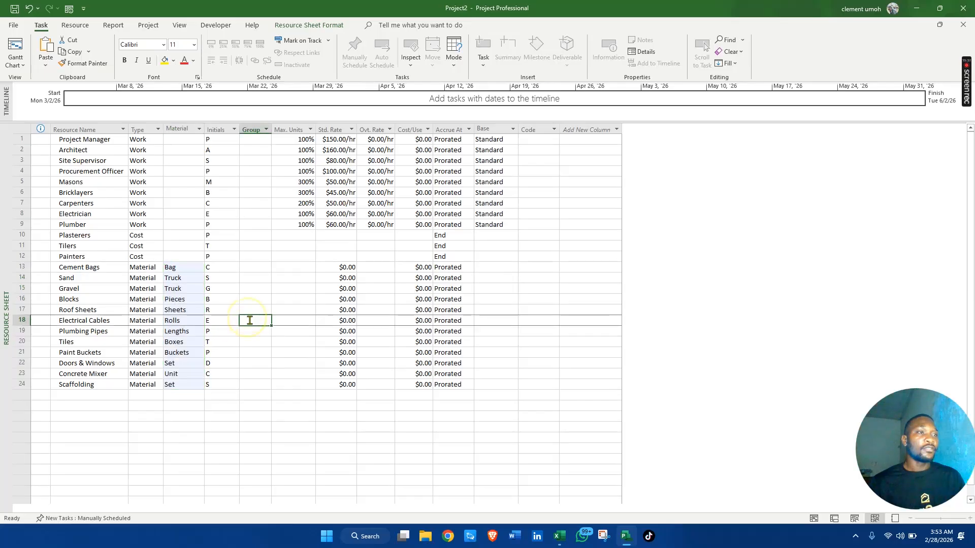
click(183, 280)
double_click(183, 280)
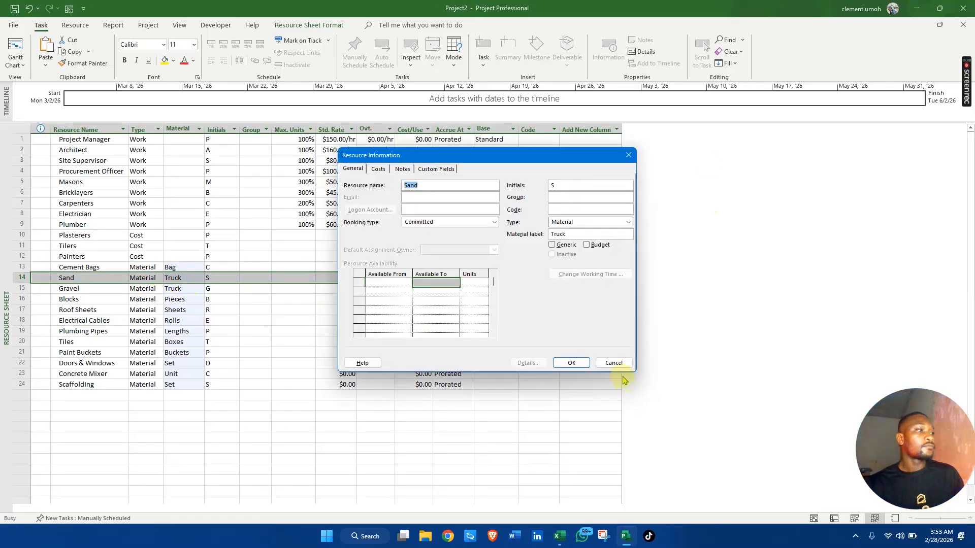
click(614, 363)
Change the material label of Sand and Gravel to Tons.
click(191, 277)
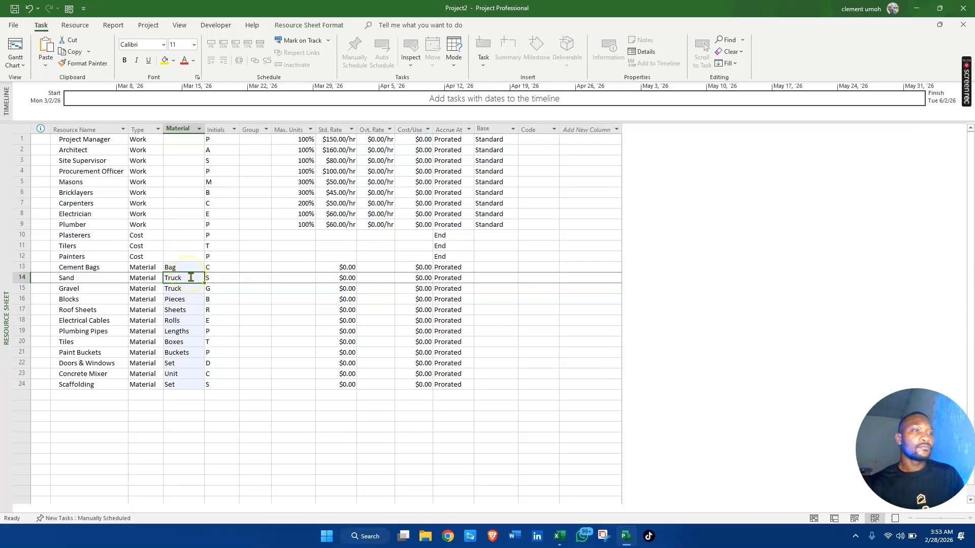
key(BackSpace)
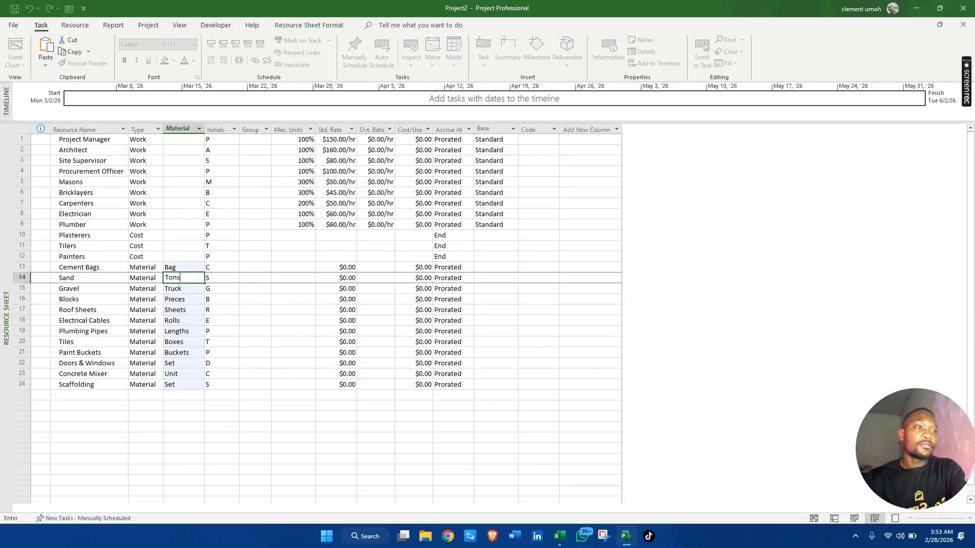
click(189, 290)
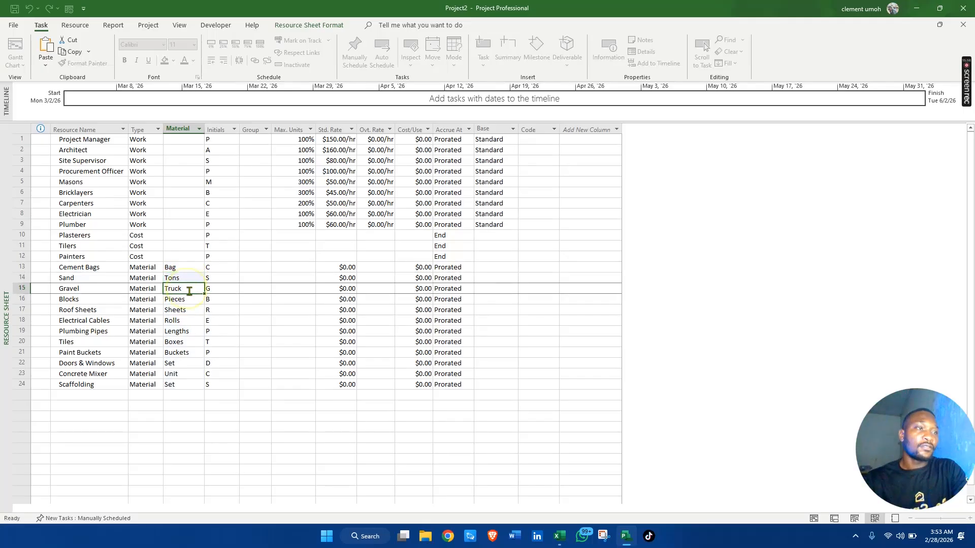
click(188, 291)
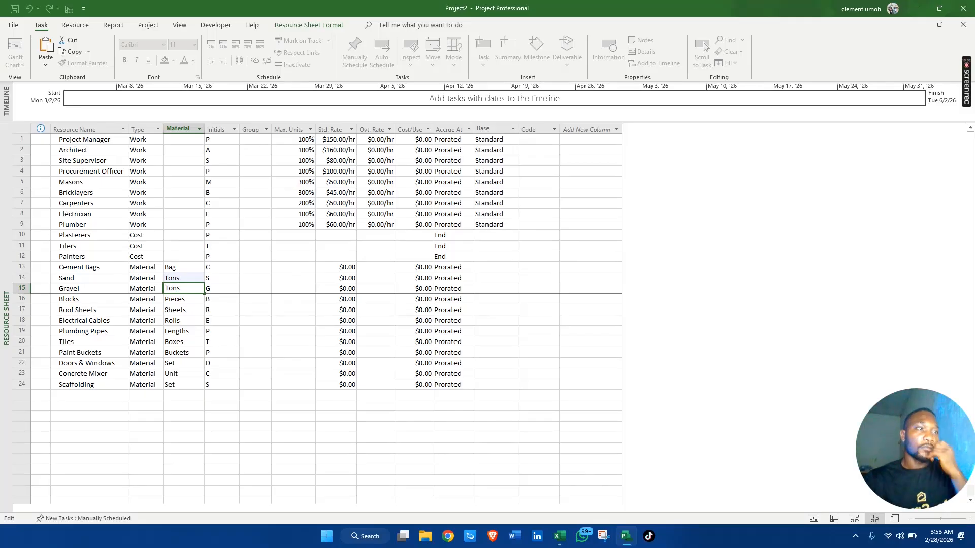
text(Tons)
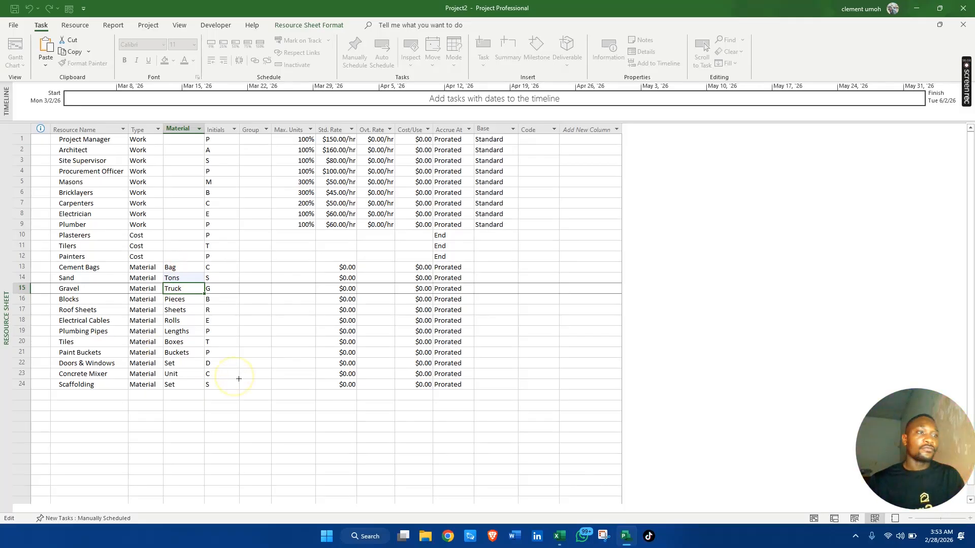
click(236, 377)
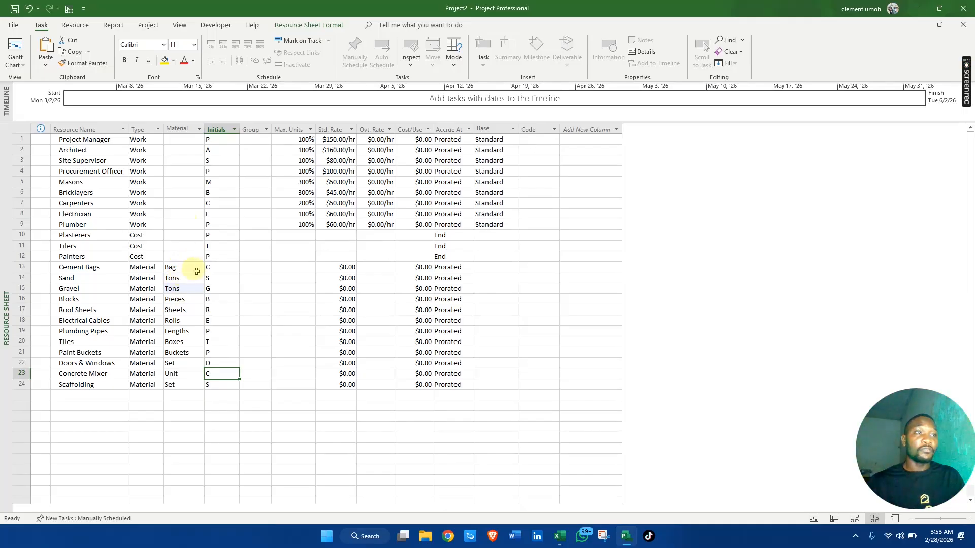
Copy the unit costs from Excel's Materials_Equipment sheet and paste them as standard rates for Cement Bags to Scaffolding in Project.
key(alt+Tab)
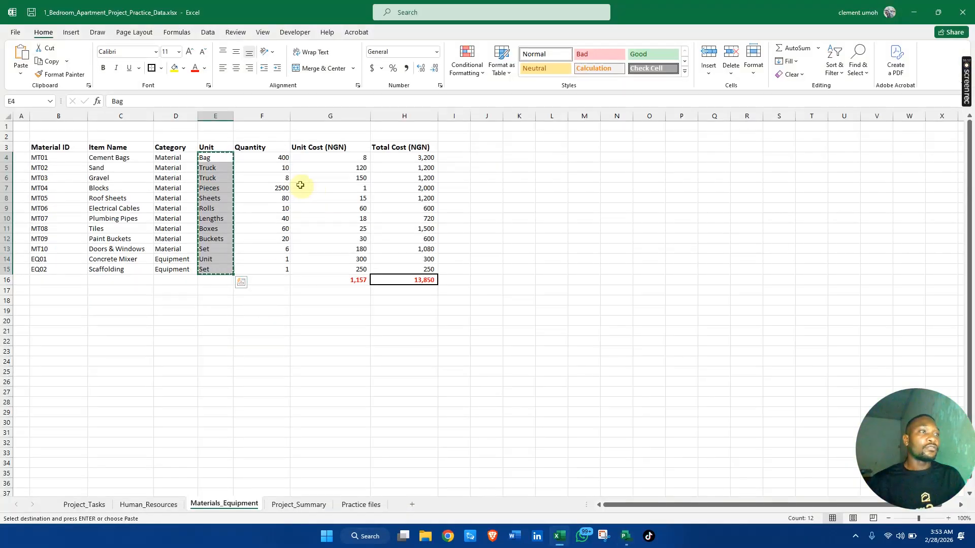
drag(330, 158, 360, 268)
key(ctrl+c)
key(alt+Tab)
drag(342, 268, 333, 389)
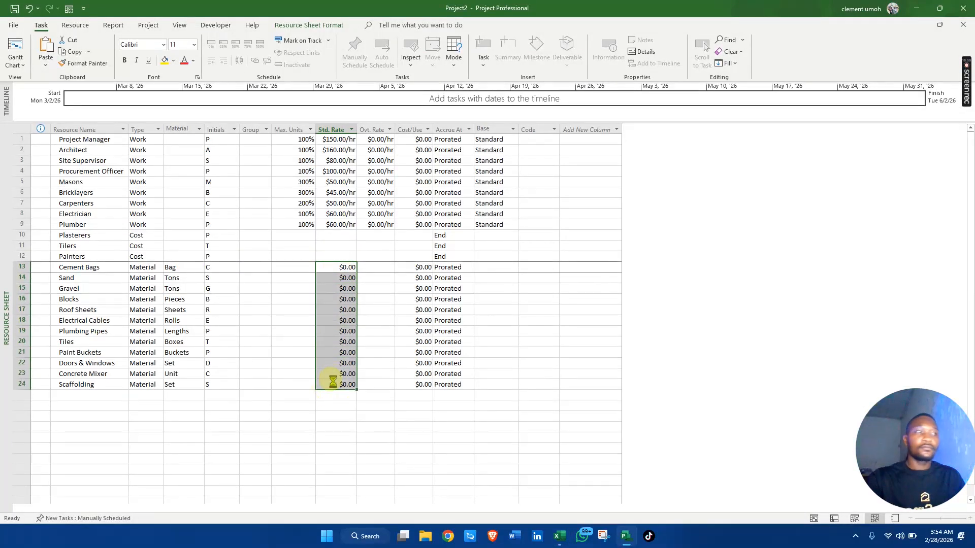
click(376, 363)
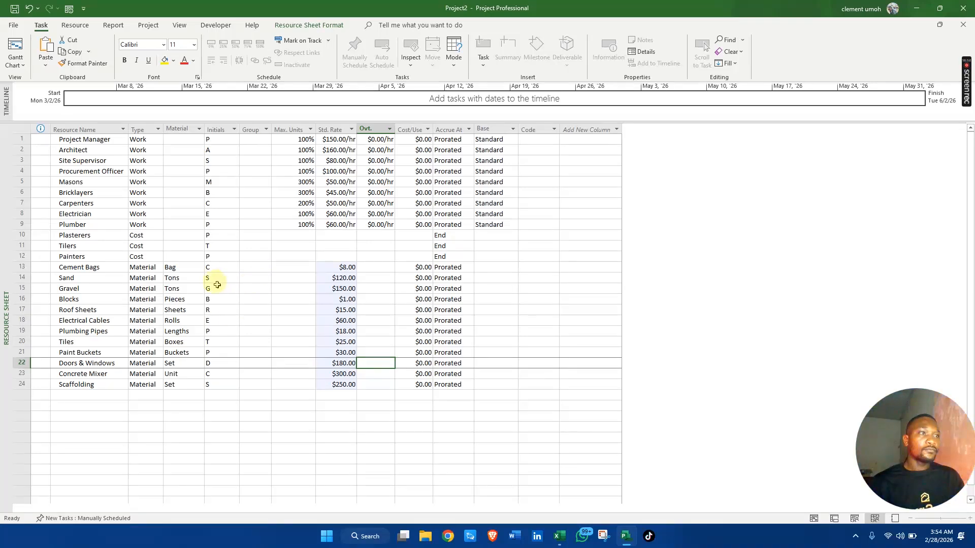
click(282, 286)
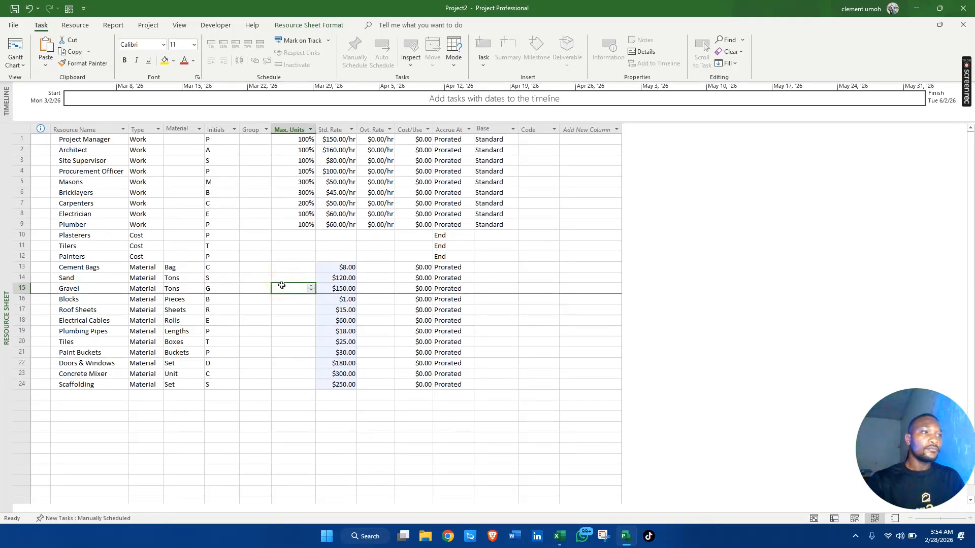
click(254, 287)
text(bsB)
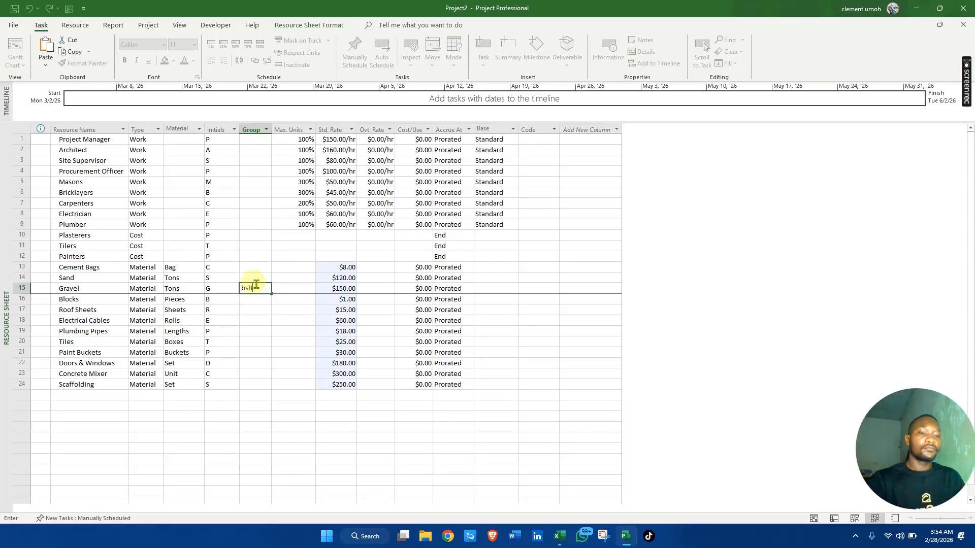
key(BackSpace)
key(BackSpace)
key(BackSpace)
click(294, 449)
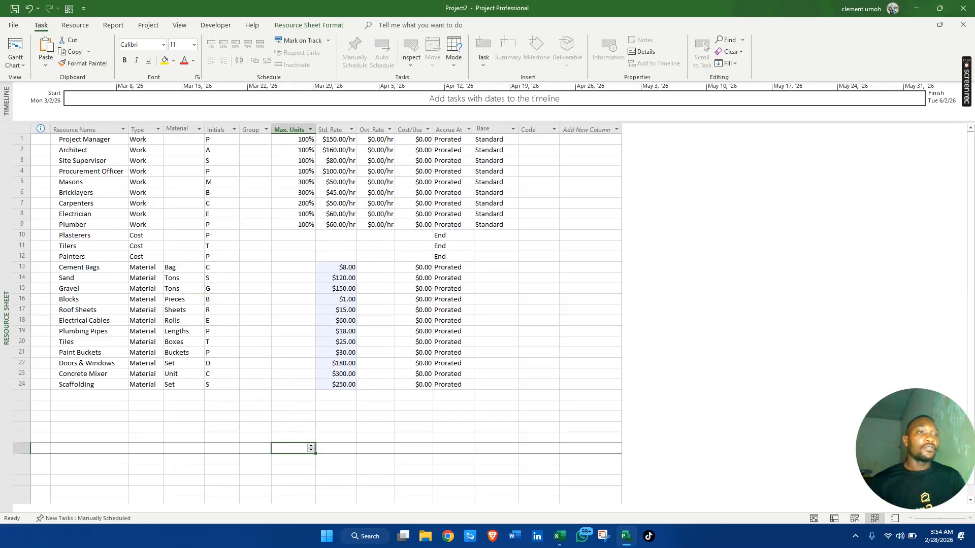
Switch from the Resource Sheet to the Gantt Chart view and display the Cost table.
right_click(5, 202)
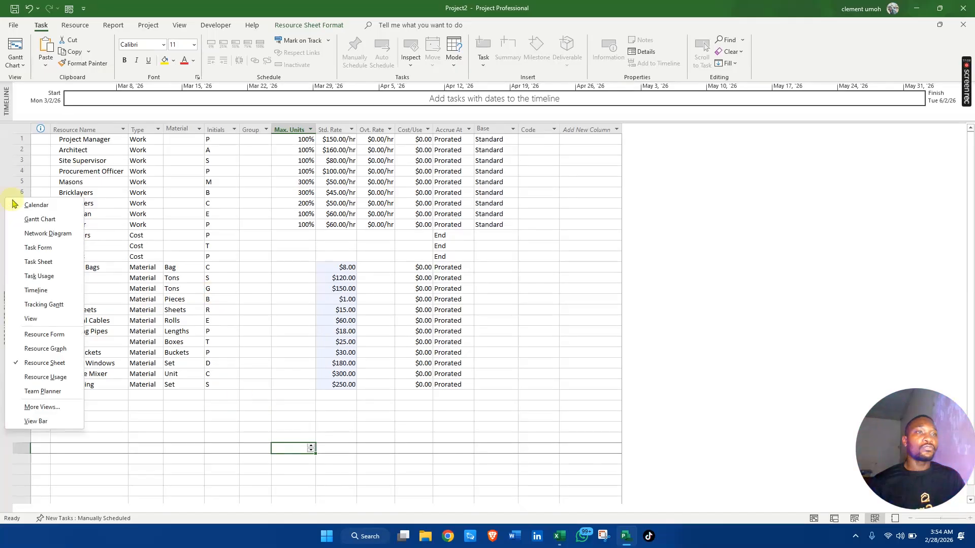
click(23, 218)
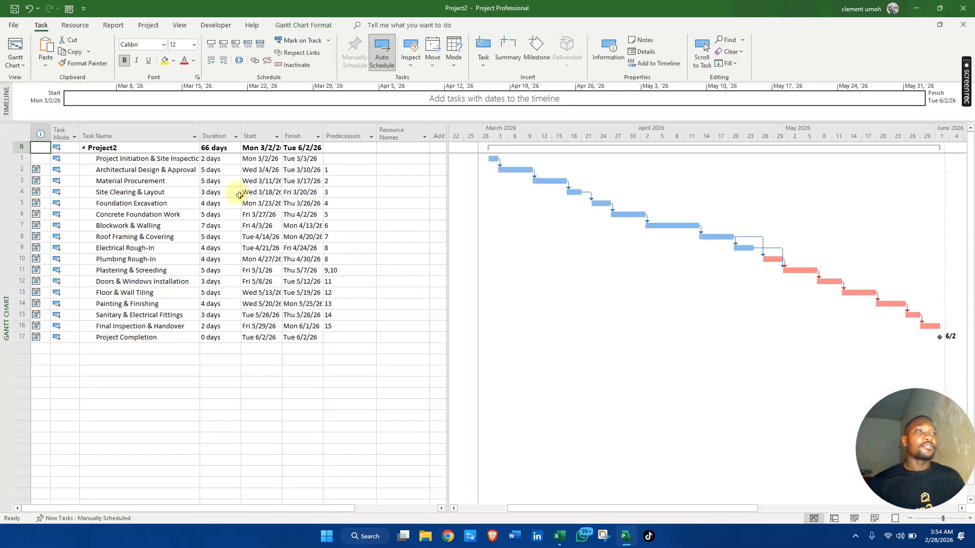
click(19, 133)
right_click(20, 133)
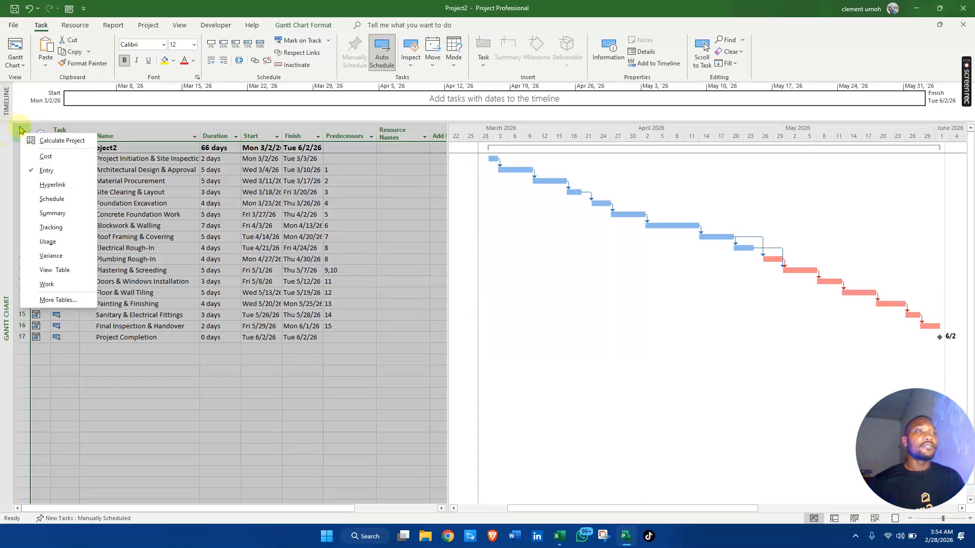
click(45, 157)
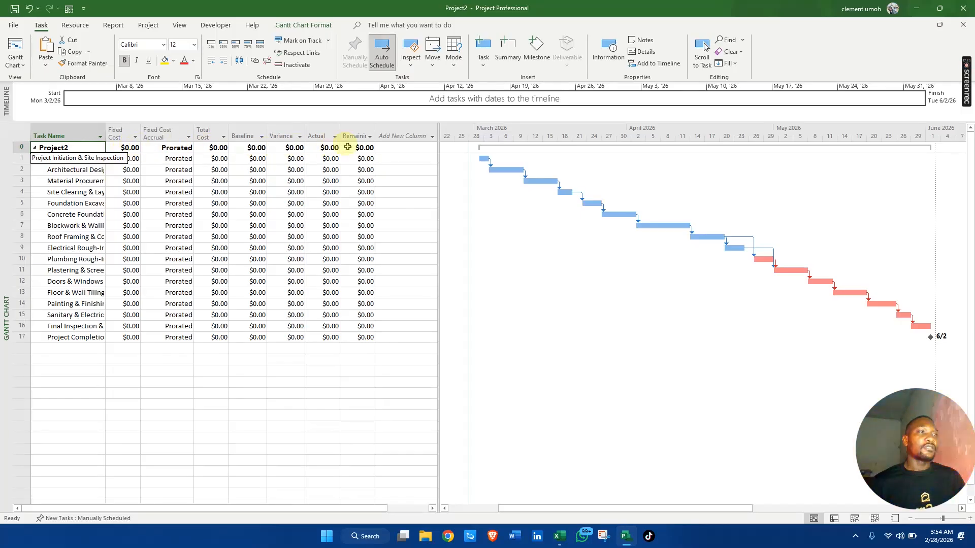
Fit the Fixed Cost, Fixed Cost Accrual and Total Cost columns of the Cost table to their contents.
double_click(143, 133)
click(197, 136)
key(Escape)
double_click(202, 133)
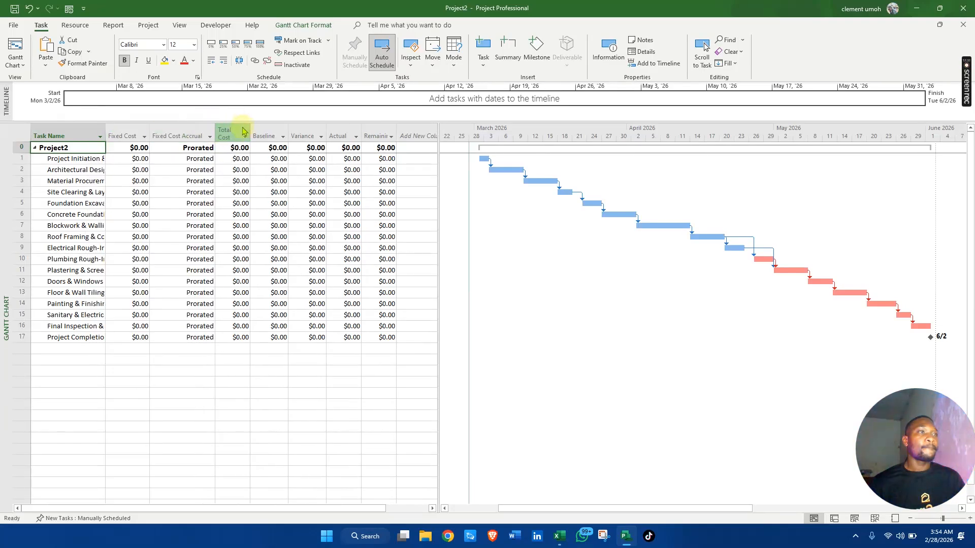
double_click(249, 126)
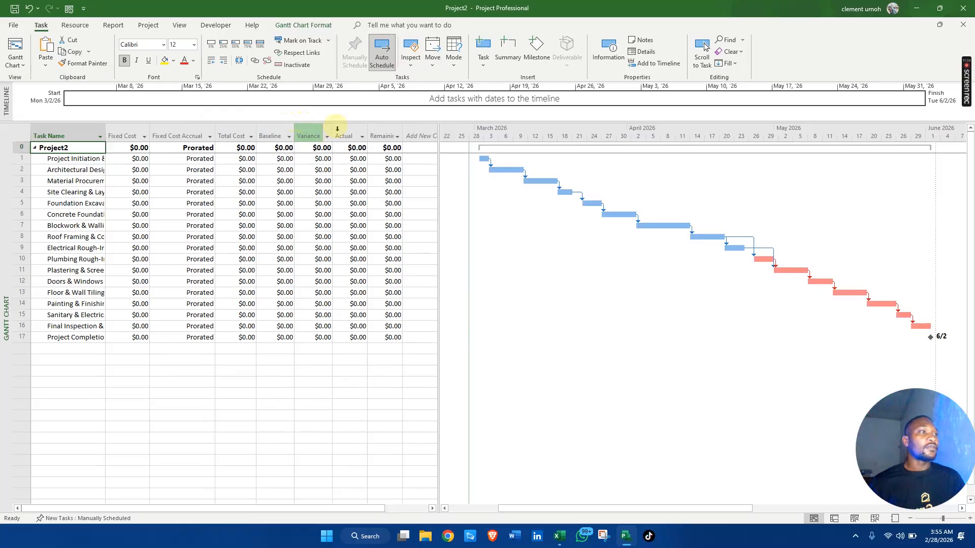
Display the Schedule table and fit its Finish, Late Start, Late Finish and Free Slack columns to their contents.
click(22, 130)
right_click(23, 130)
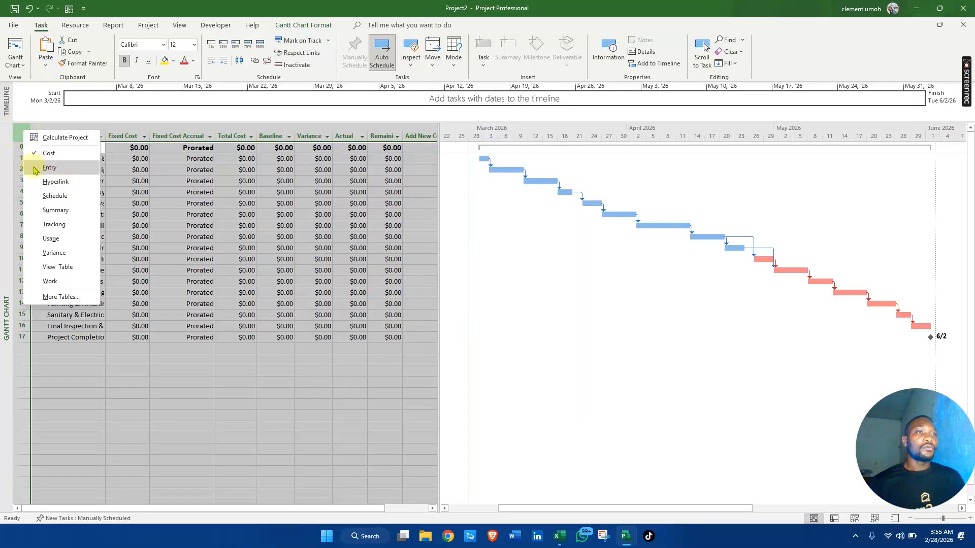
click(54, 196)
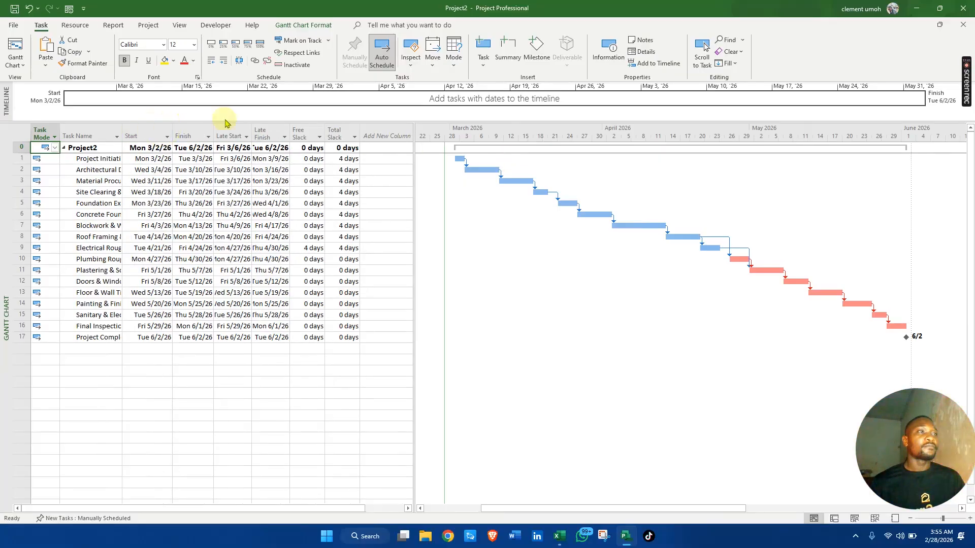
double_click(213, 131)
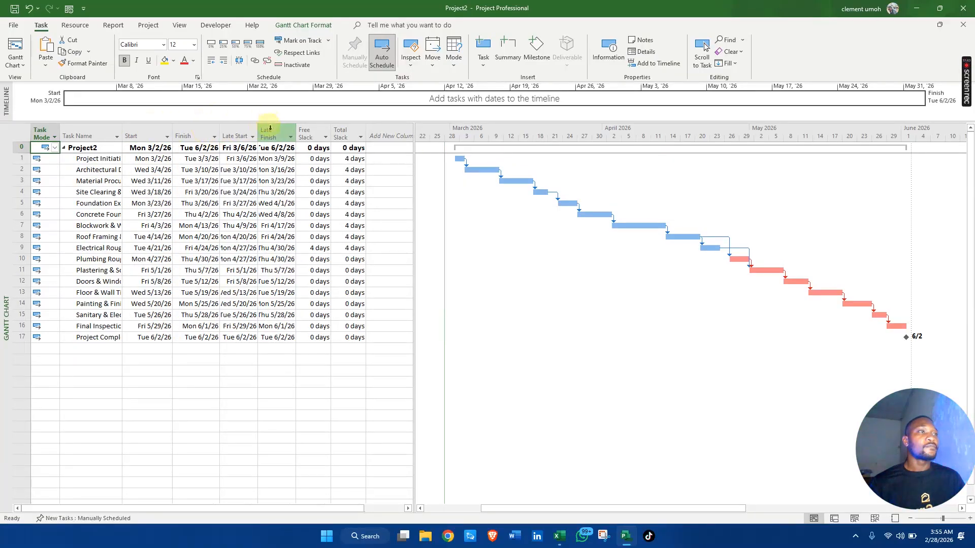
double_click(257, 131)
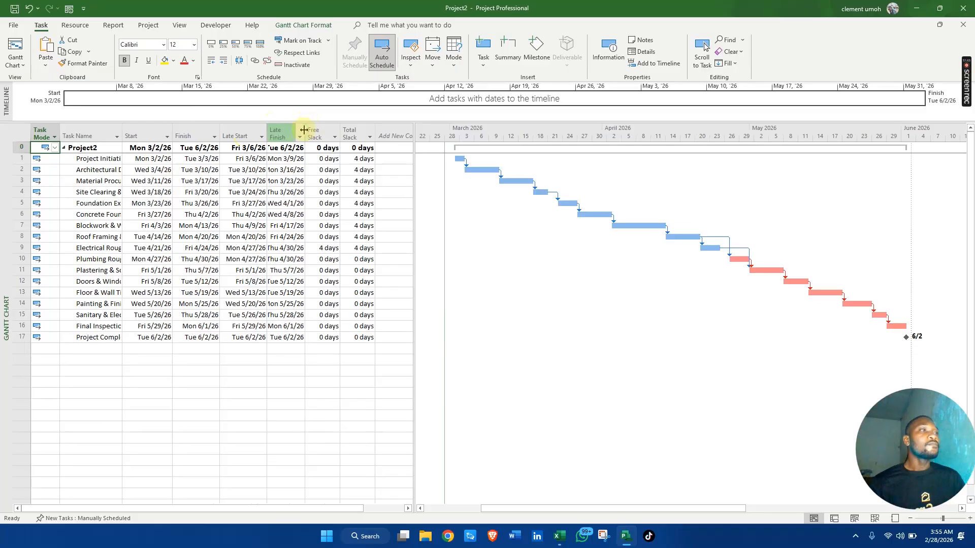
double_click(305, 131)
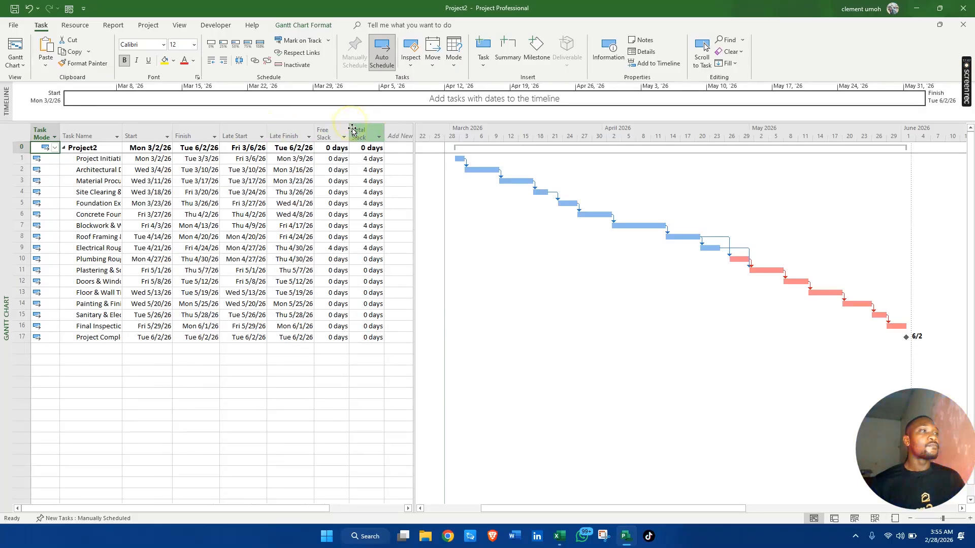
click(352, 127)
click(351, 130)
click(451, 179)
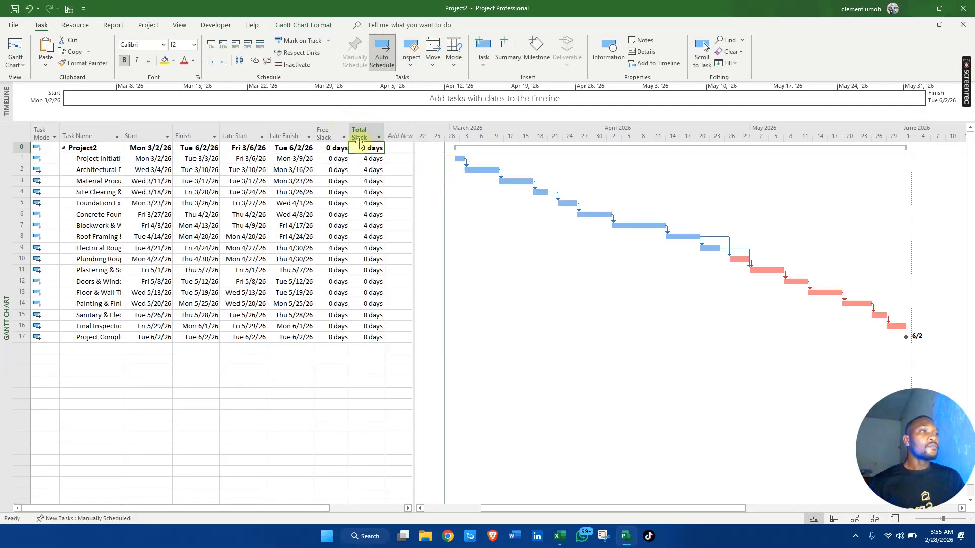
click(346, 131)
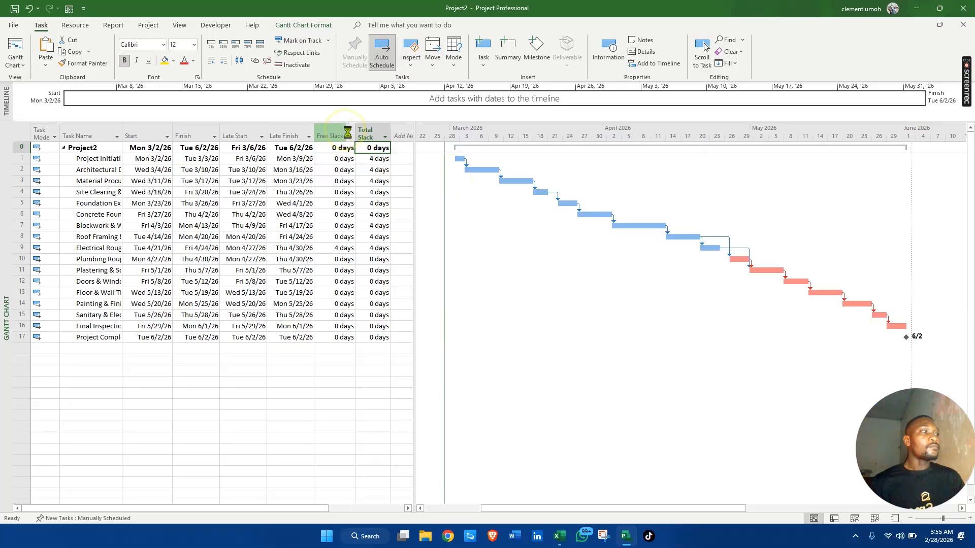
Review the total slack of the Site Clearing & Layout and Foundation Excavation tasks.
click(385, 184)
click(383, 191)
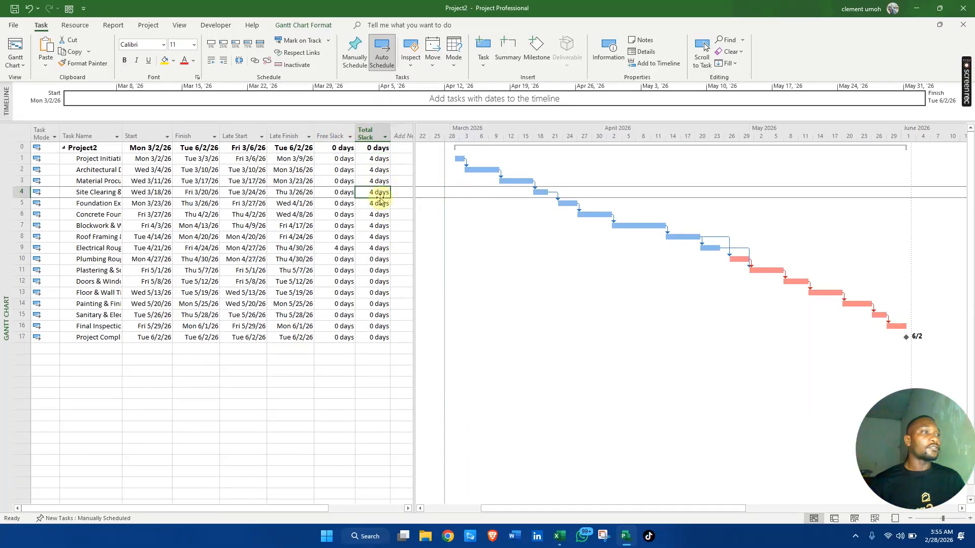
click(379, 203)
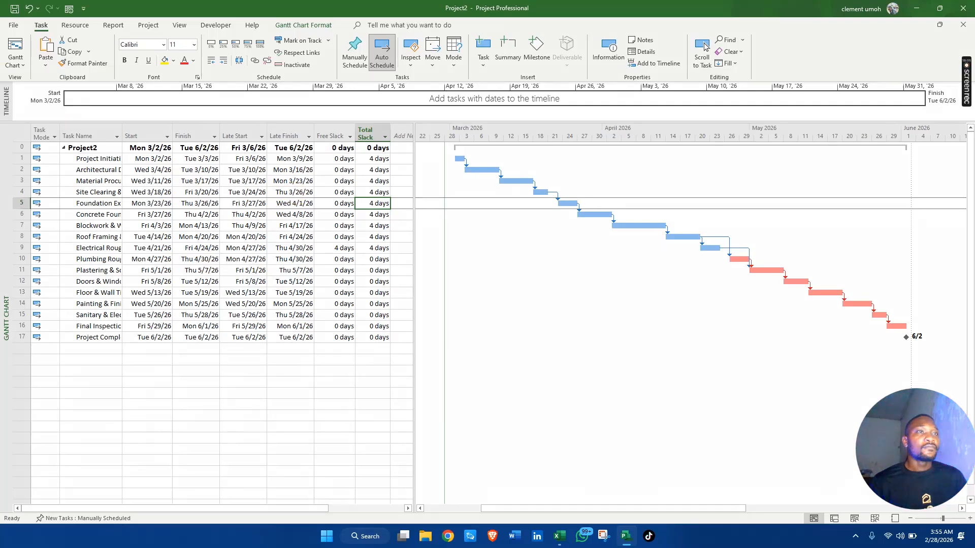
View the project's Tracking table, followed by its Variance table.
click(21, 135)
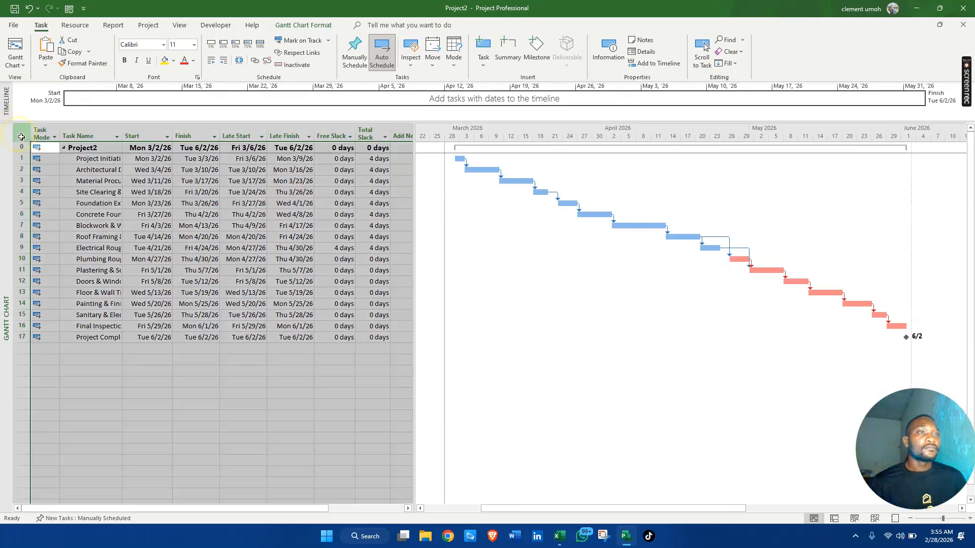
right_click(22, 134)
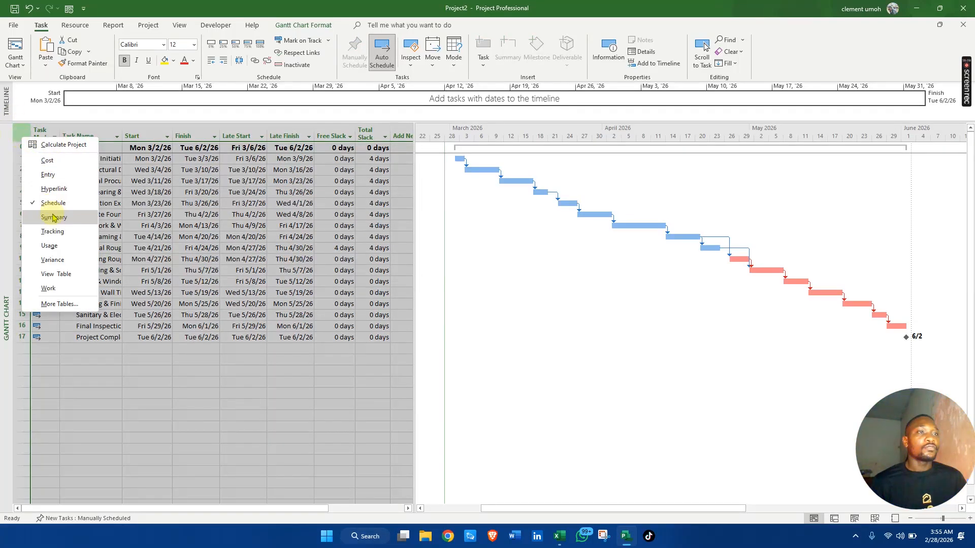
click(52, 232)
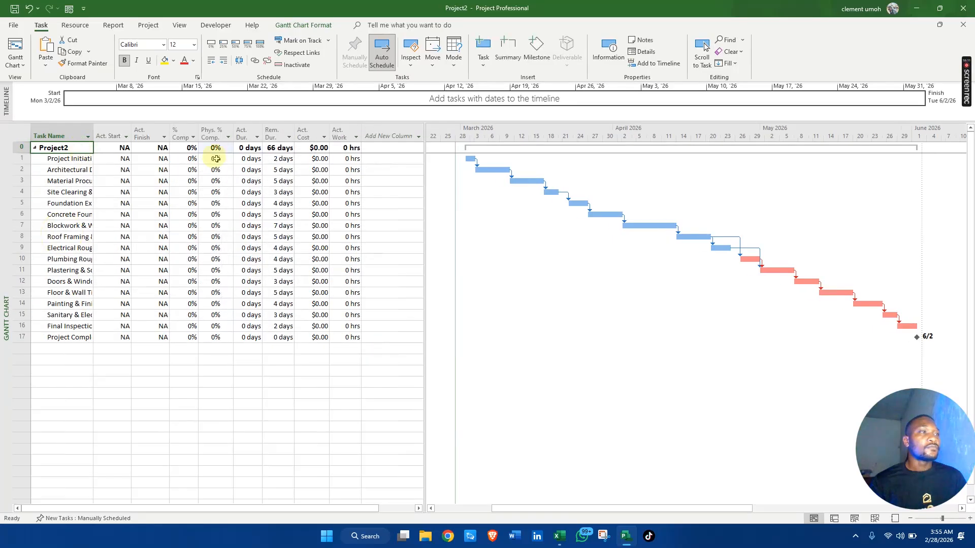
click(25, 127)
right_click(25, 128)
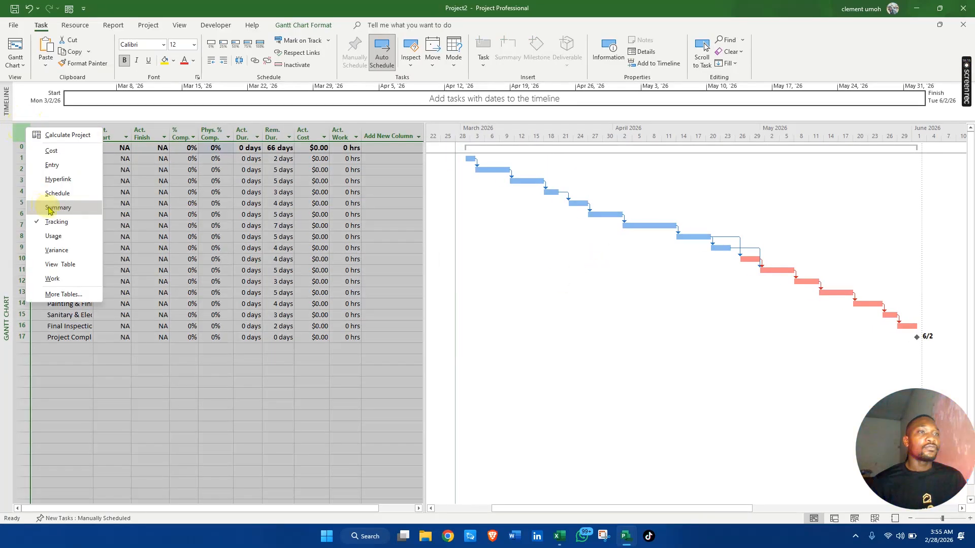
click(56, 250)
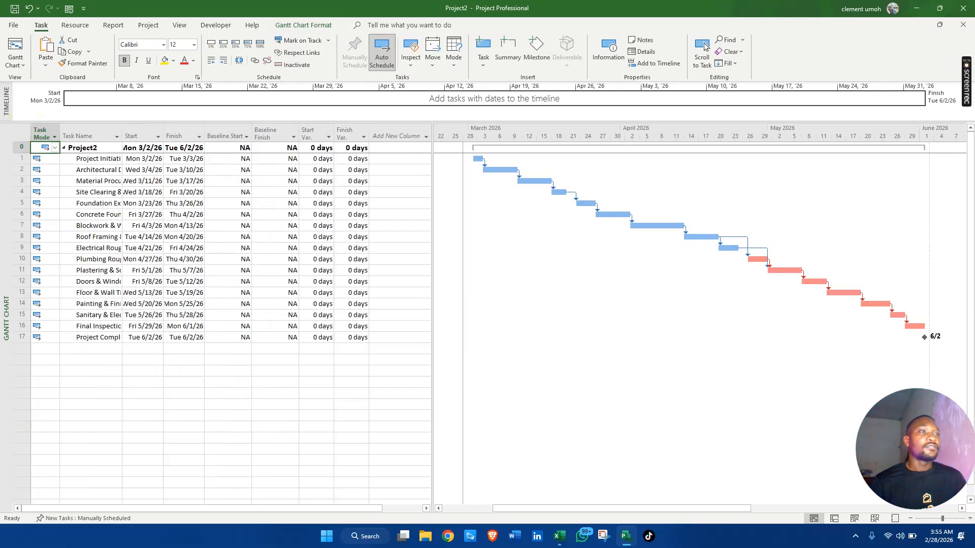
Return the Gantt Chart to the Entry table and open Assign Resources, placing its dialog over the upper part of the chart.
click(22, 133)
right_click(22, 133)
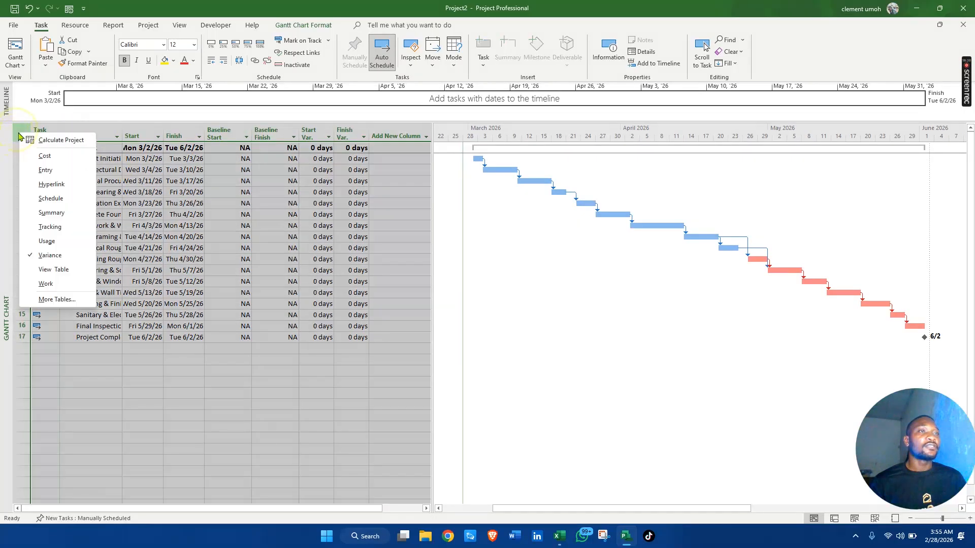
click(68, 172)
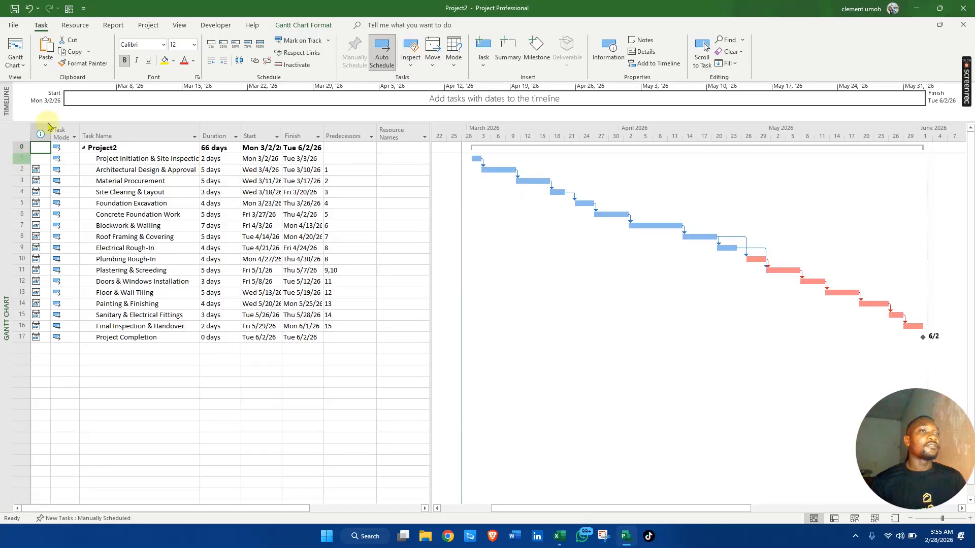
click(76, 25)
click(50, 56)
drag(770, 298, 627, 142)
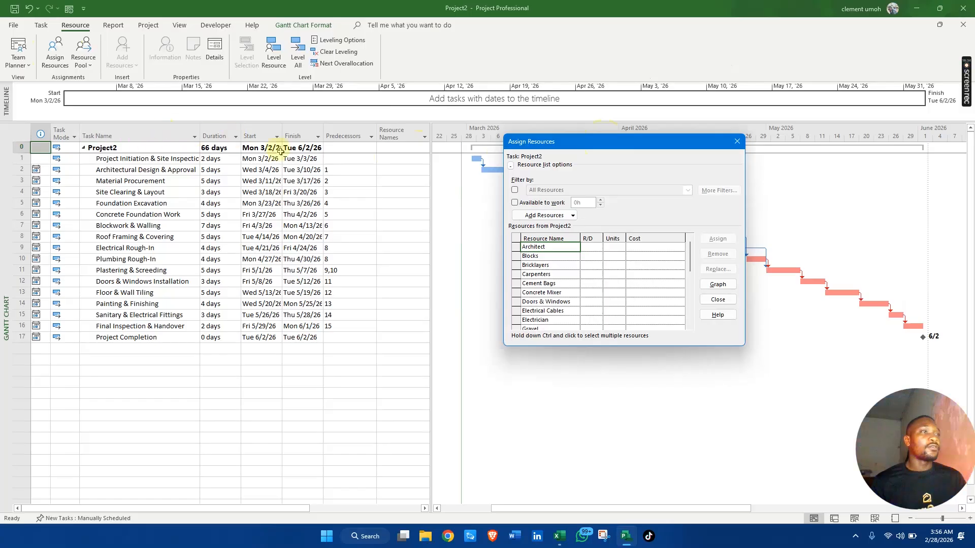
Assign the Site Supervisor to the Project Initiation & Site Inspection task.
drag(691, 260, 691, 318)
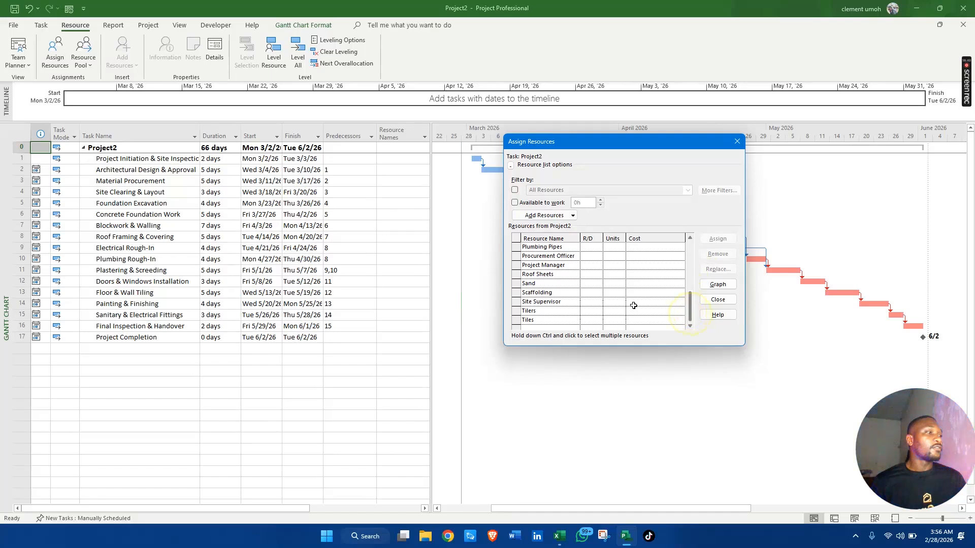
click(552, 302)
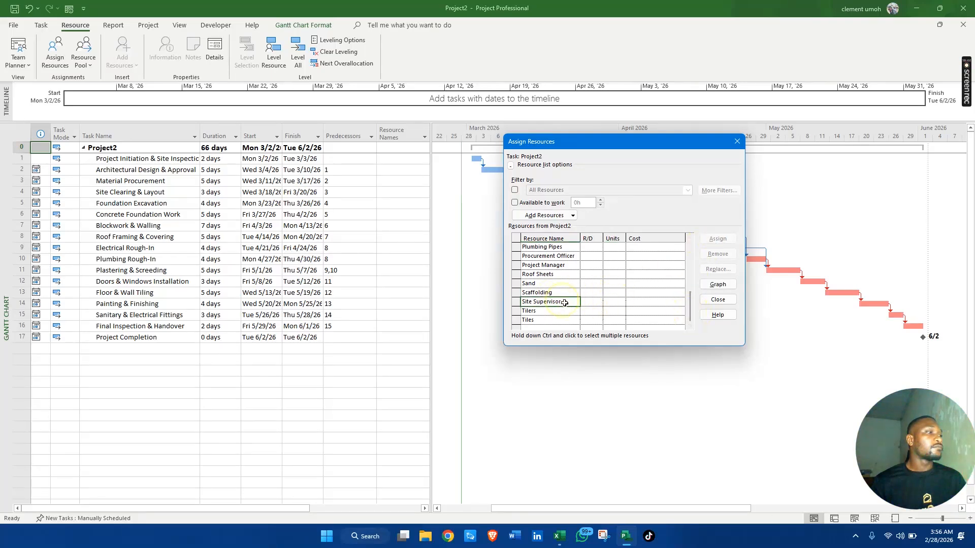
click(635, 300)
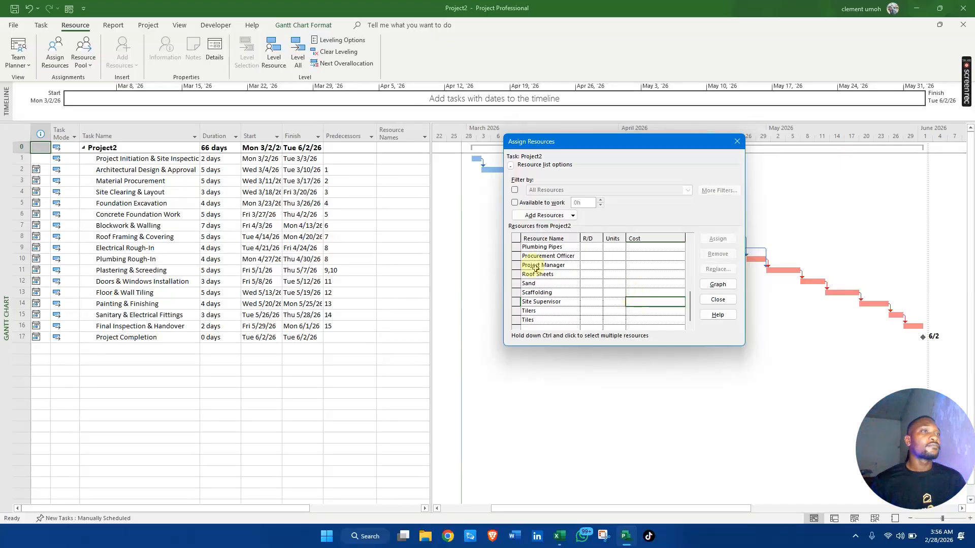
click(22, 157)
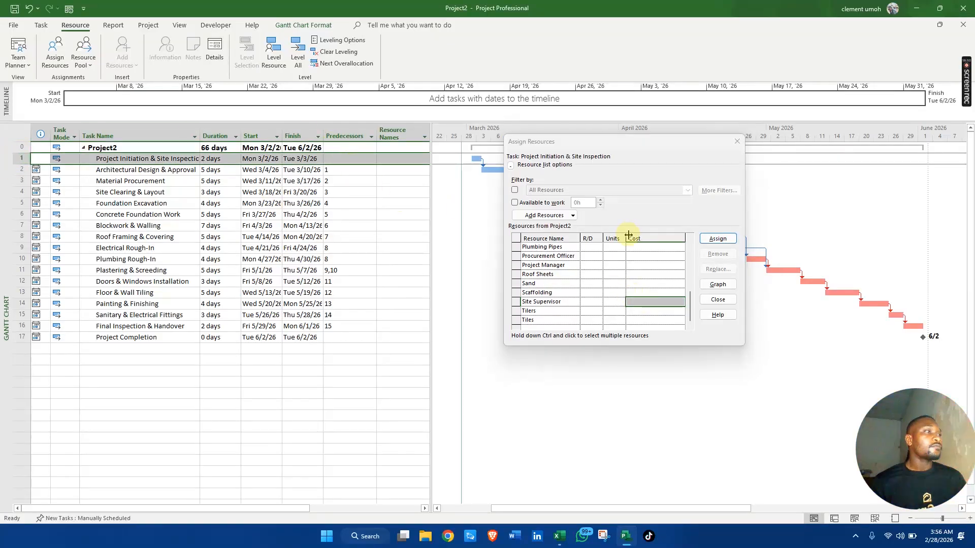
click(716, 239)
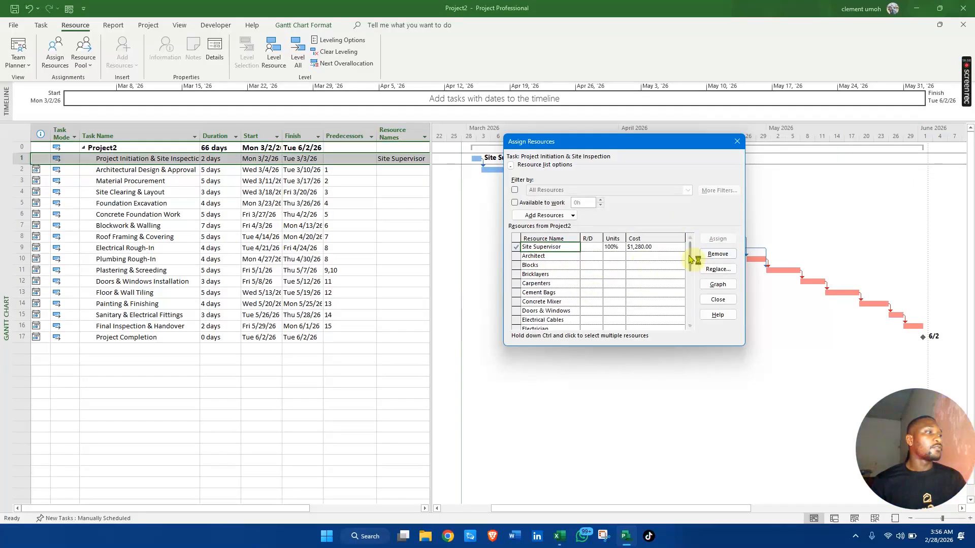
Assign the Project Manager to the Project Initiation & Site Inspection task as well.
drag(689, 260, 686, 301)
click(563, 302)
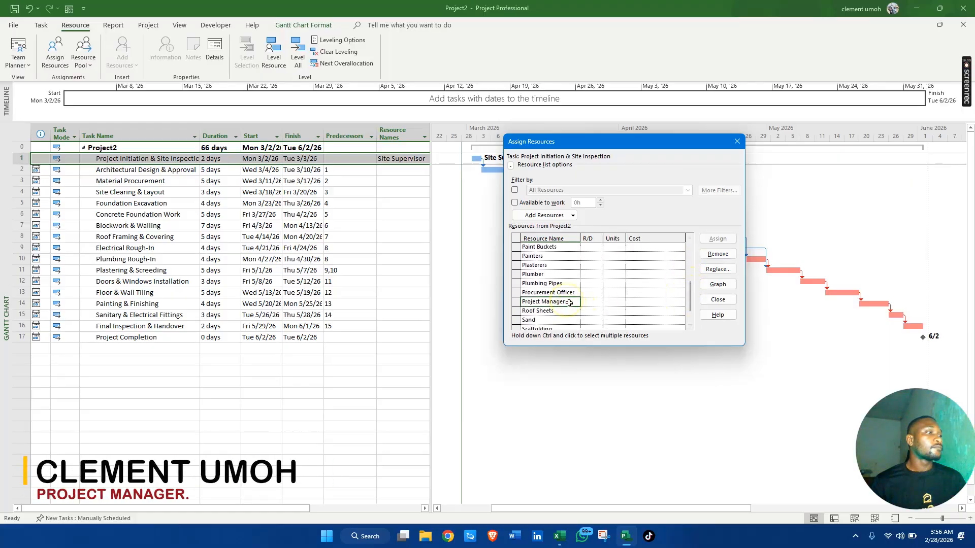
click(719, 240)
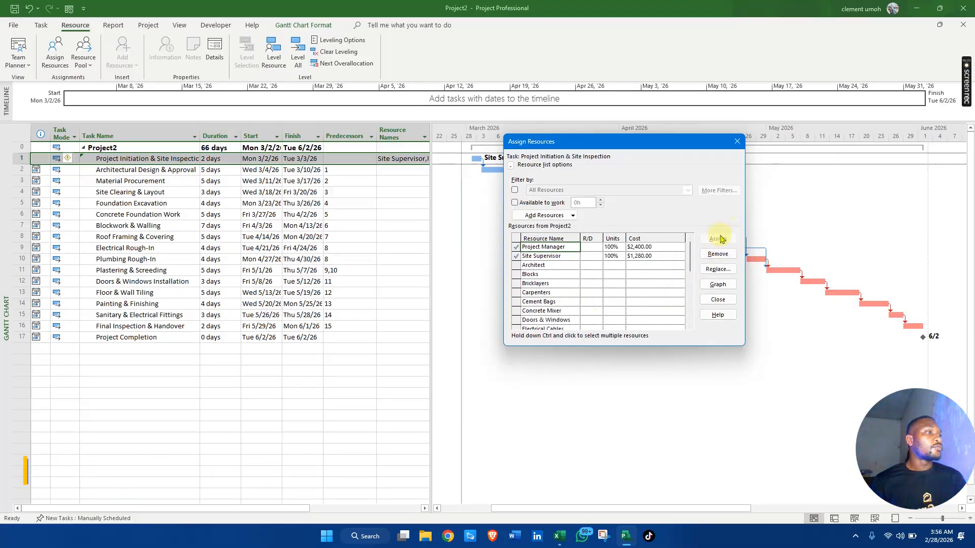
Set the Project Manager's units to 50% on the Project Initiation & Site Inspection task and close the resource assignment dialog.
click(611, 247)
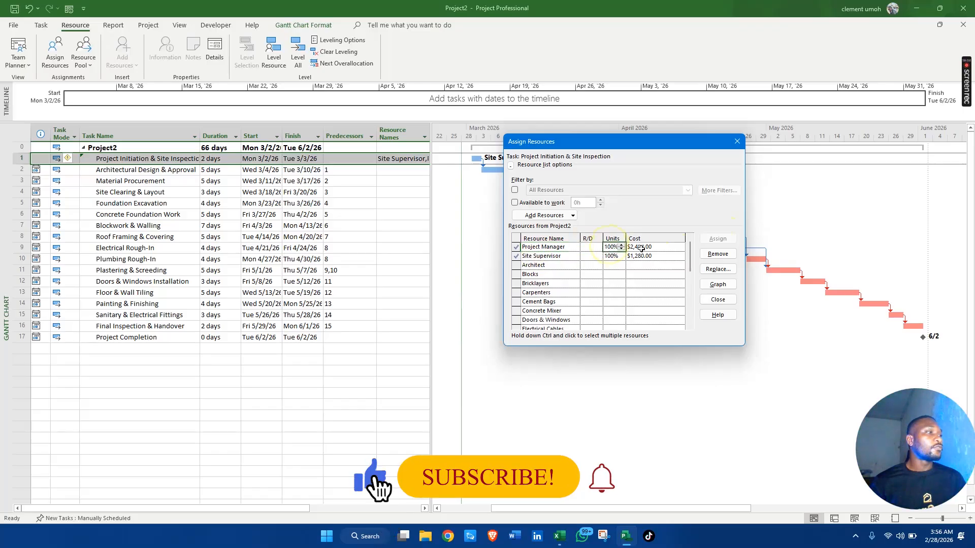
click(621, 248)
click(621, 249)
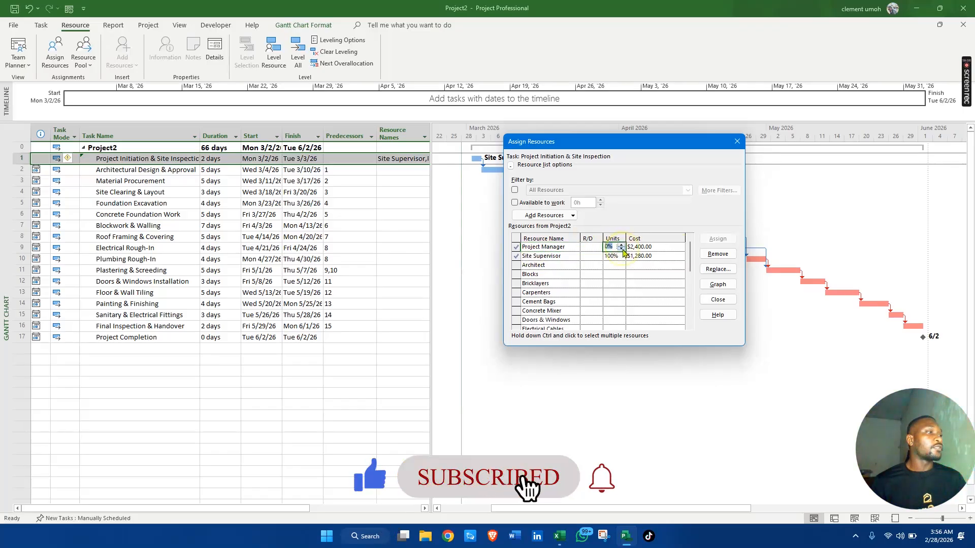
click(622, 245)
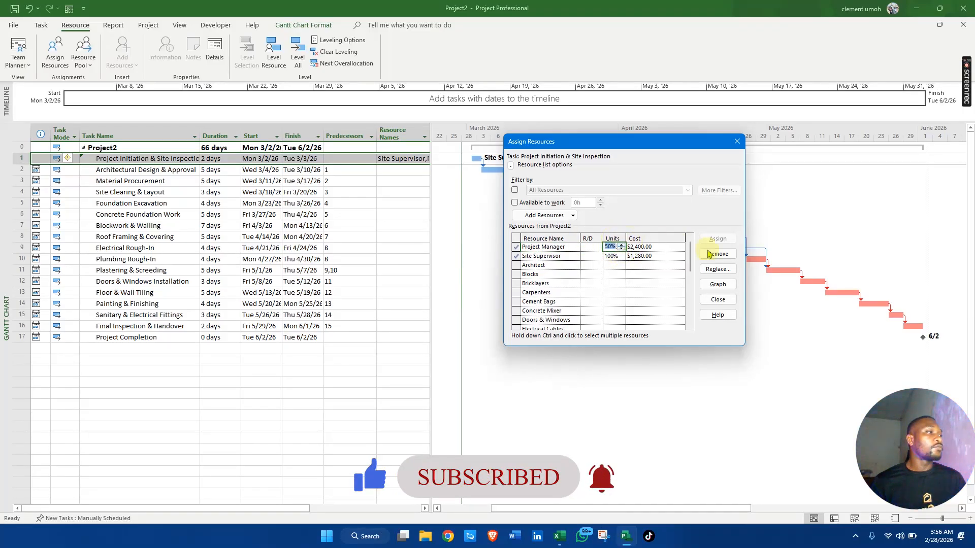
click(677, 293)
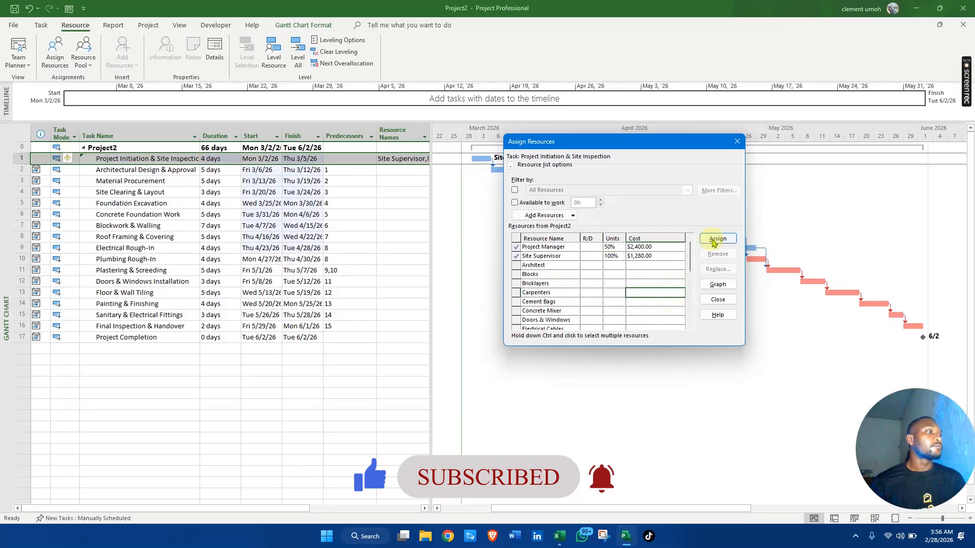
click(736, 141)
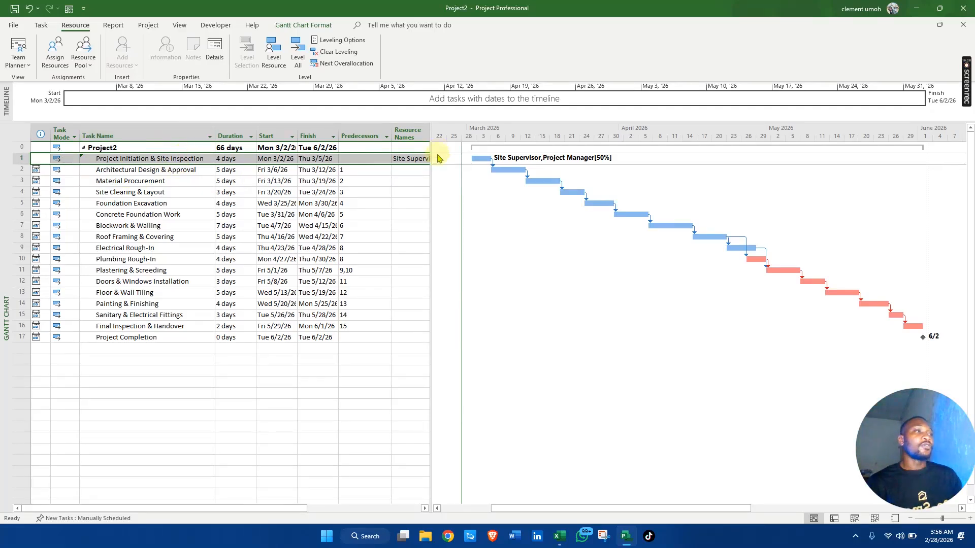
Narrow the Predecessors column of the task table and select the Architectural Design & Approval task.
drag(390, 136, 364, 147)
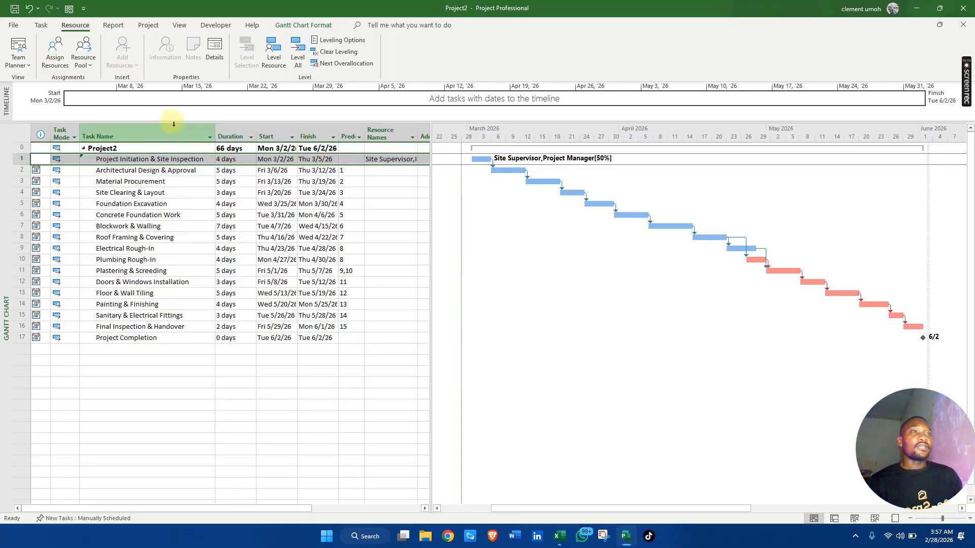
click(181, 170)
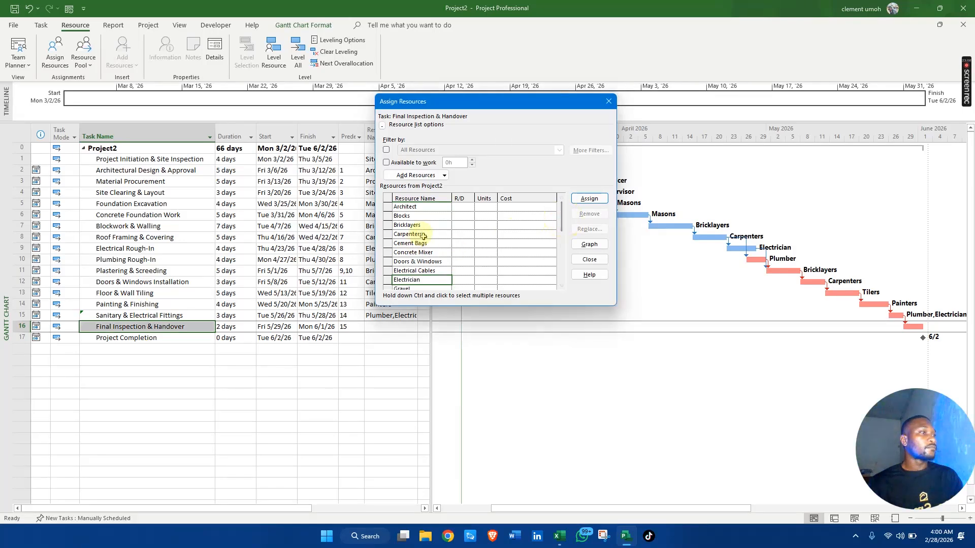
Assign the Project Manager to the Final Inspection & Handover task and close the resource assignment dialog.
drag(562, 218, 564, 255)
click(443, 262)
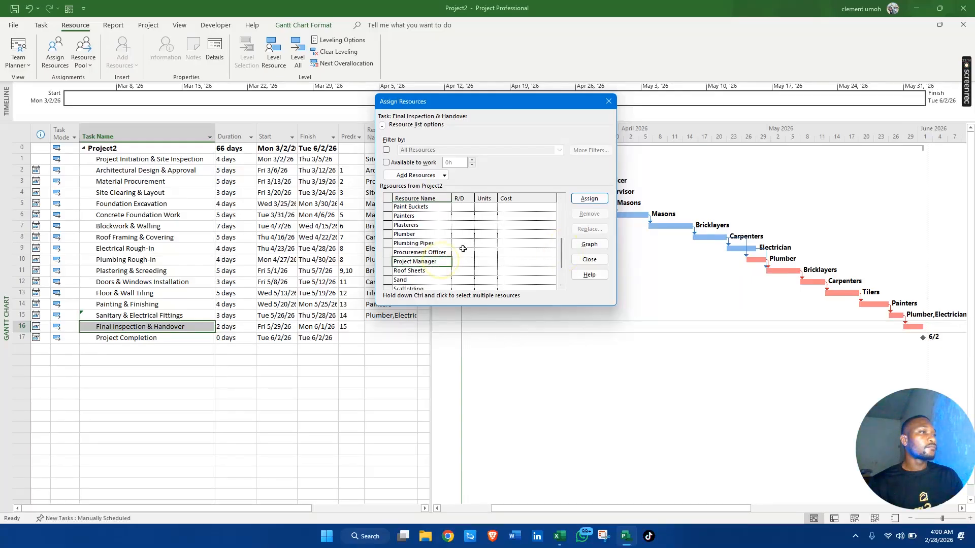
click(590, 199)
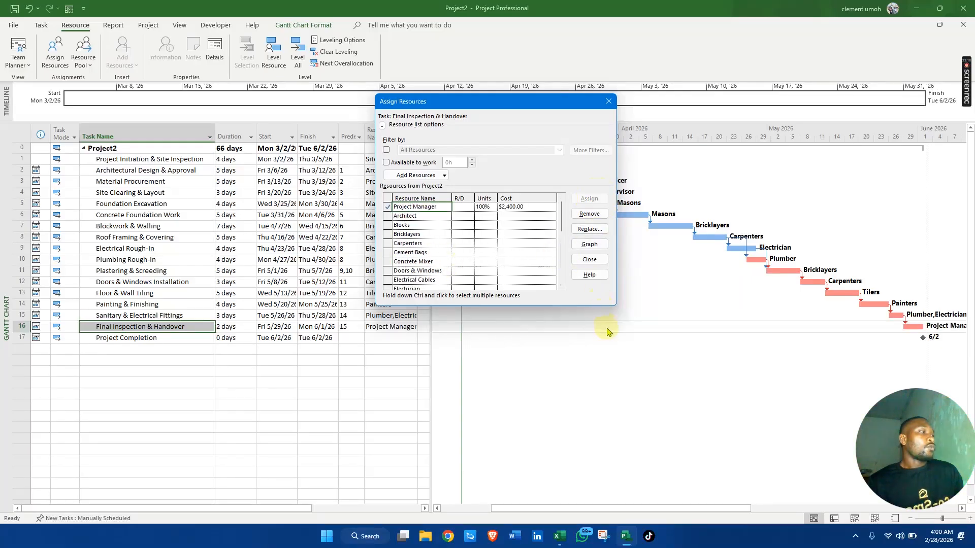
click(448, 413)
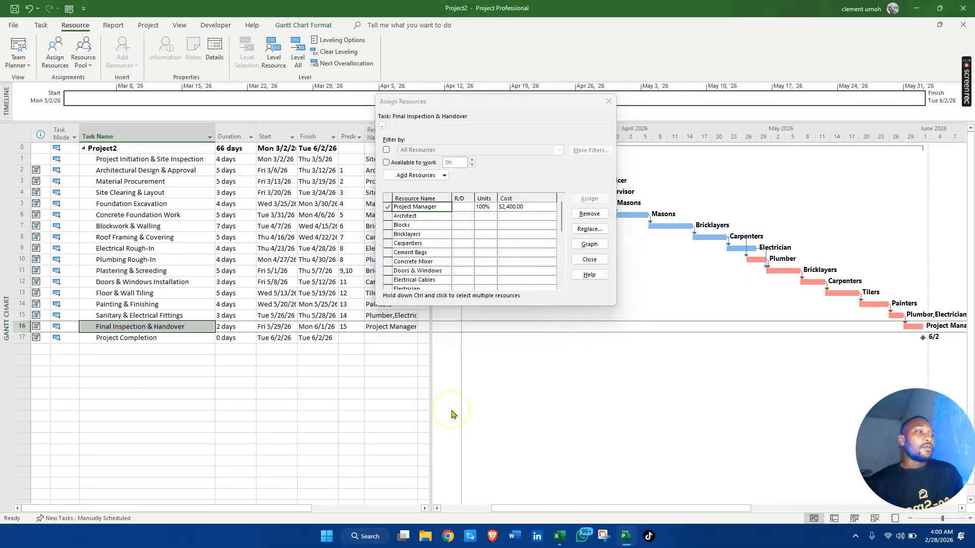
click(590, 259)
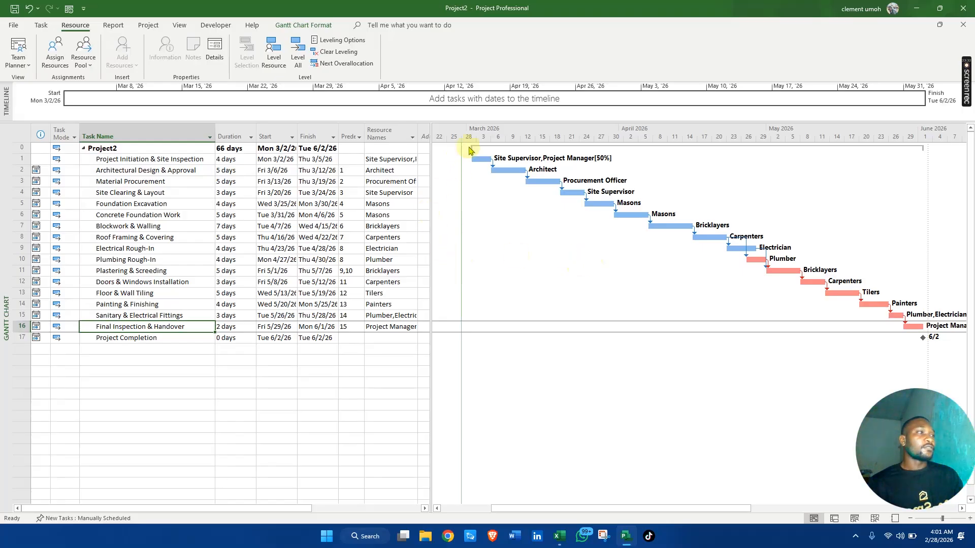
Display the Cost table beside the Gantt chart and examine the Floor & Wall Tiling and Painting & Finishing rows.
click(19, 130)
right_click(19, 130)
click(60, 155)
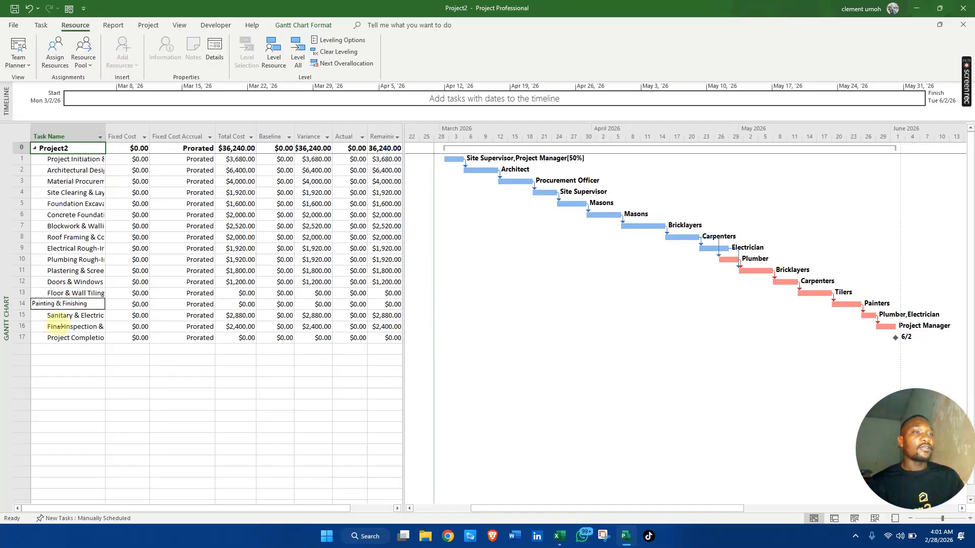
click(92, 293)
click(90, 306)
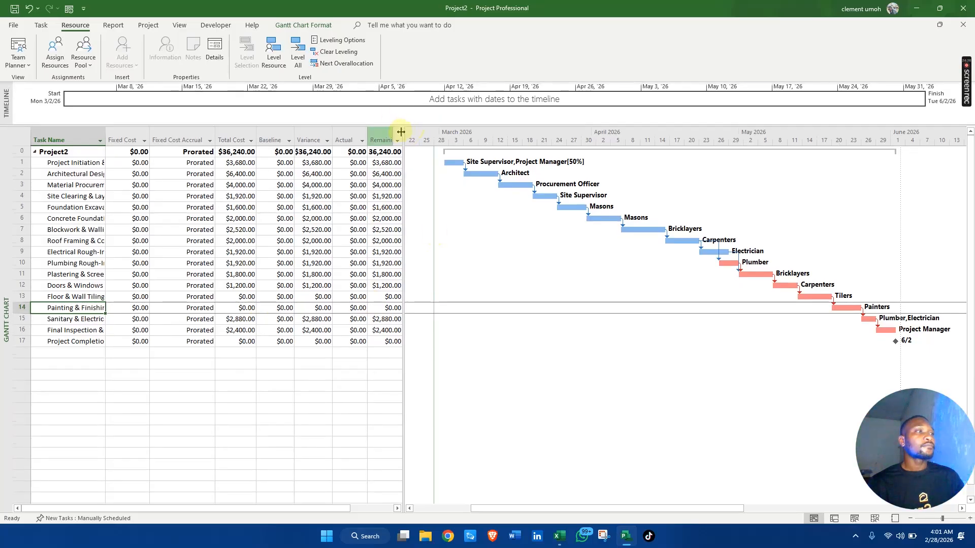
Widen the Cost table's area beside the chart and fit the Variance column to its contents.
drag(403, 126, 422, 129)
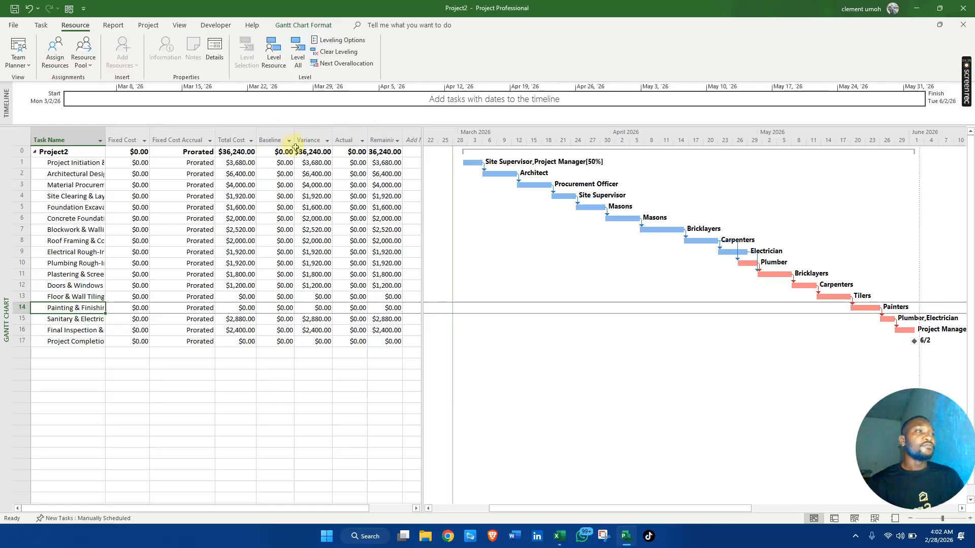
double_click(332, 133)
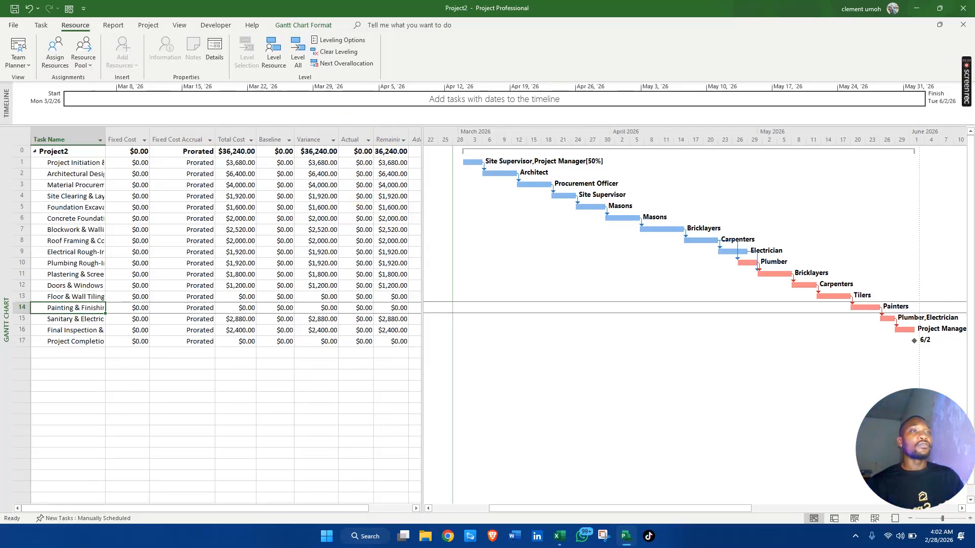
Return to the Entry table and reopen Assign Resources for the Architectural Design & Approval task, placing the dialog over the table's lower part.
click(24, 137)
right_click(23, 137)
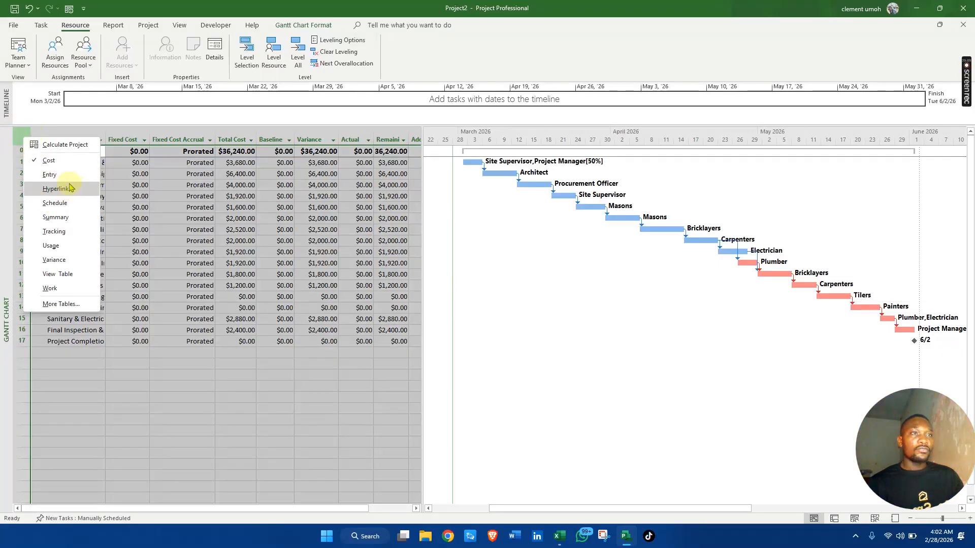
click(56, 175)
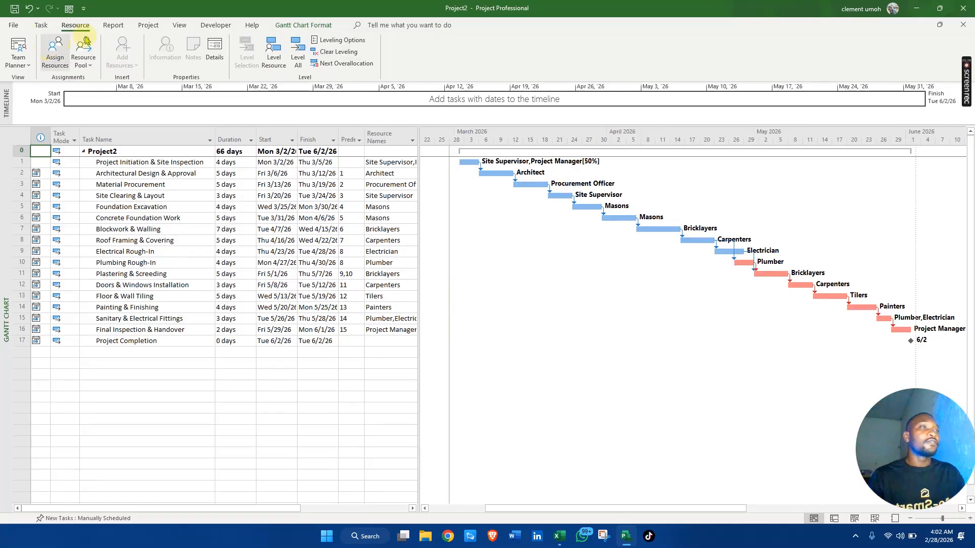
click(55, 51)
drag(772, 297, 402, 231)
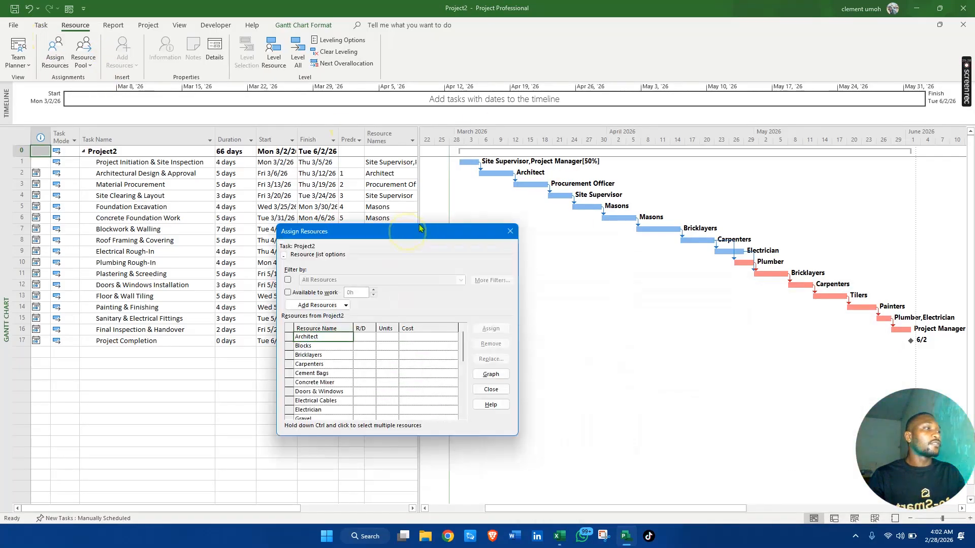
click(175, 173)
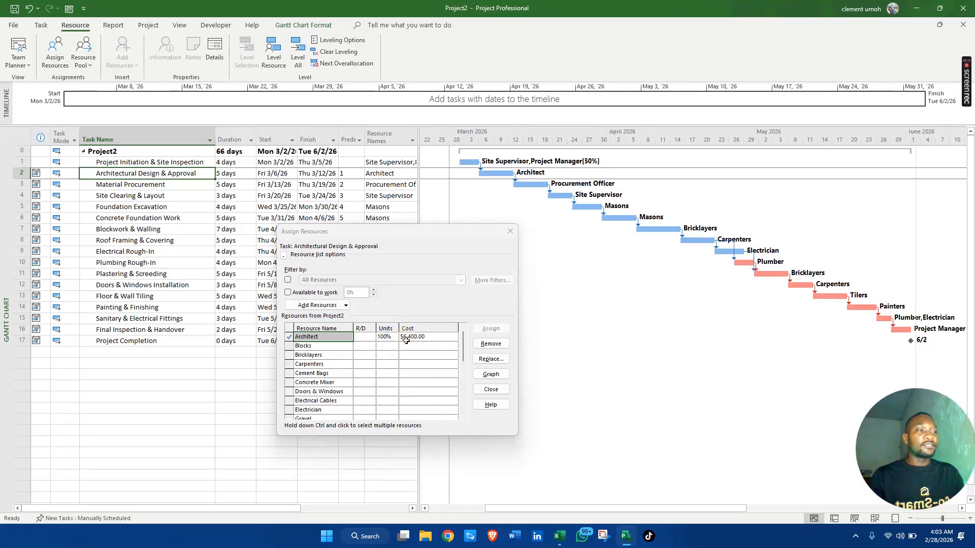
Open Calculator in a small window, switch it to Standard mode and place it beside the Assign Resources dialog.
click(327, 536)
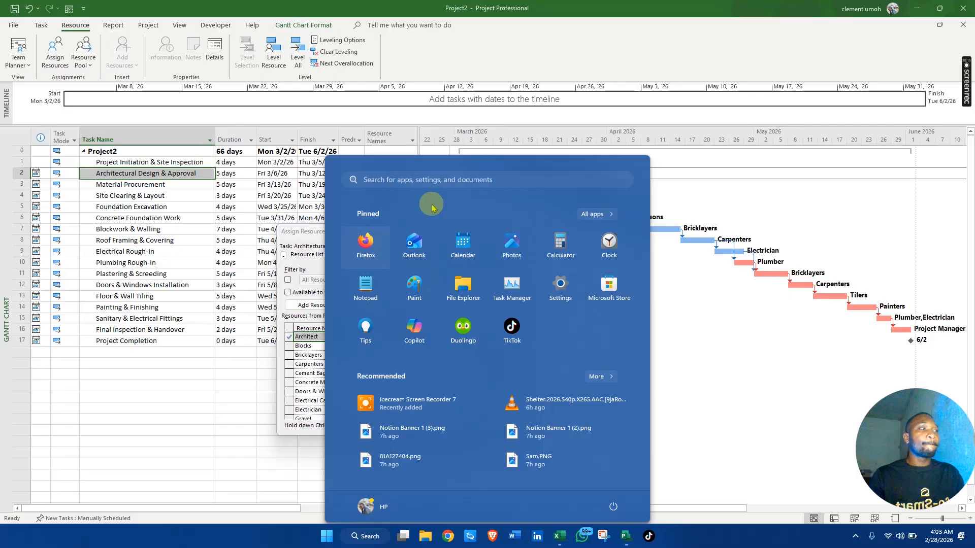
click(560, 244)
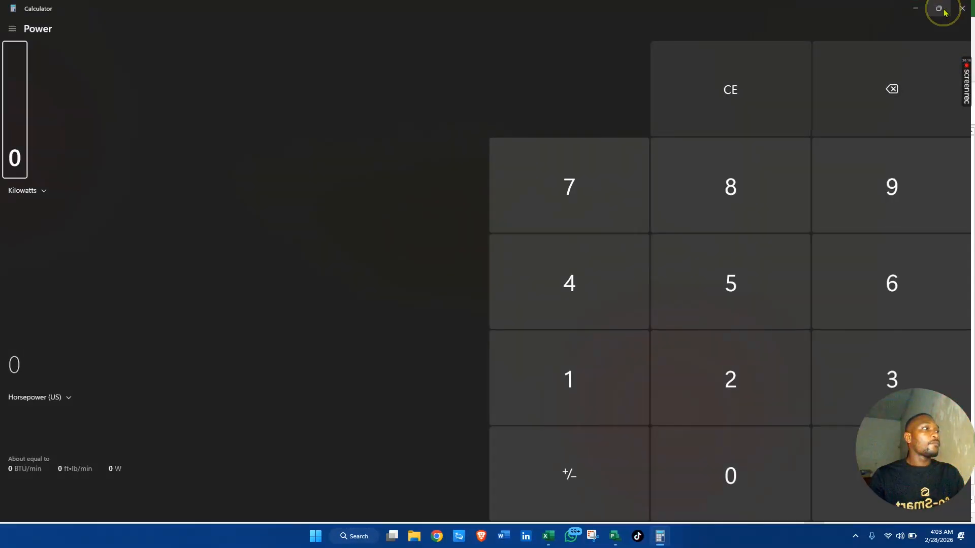
click(940, 9)
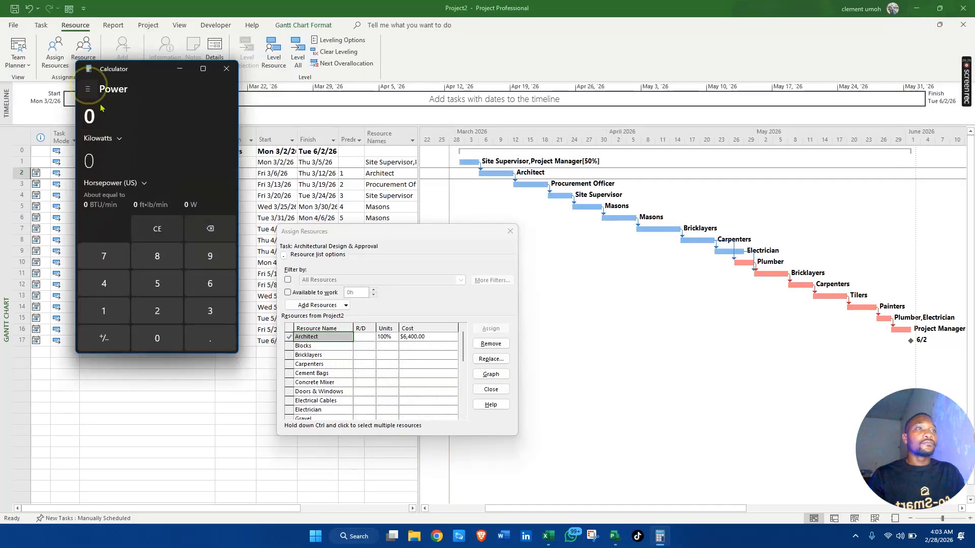
click(88, 90)
click(122, 131)
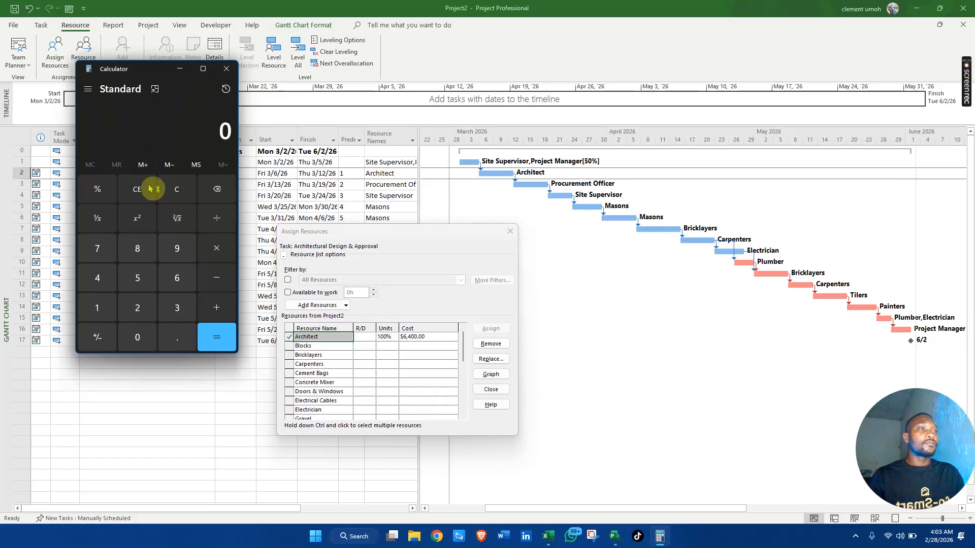
drag(151, 65, 698, 147)
Enter 8 × 5 in the calculator to work out the Architect's hours for the design task.
click(684, 334)
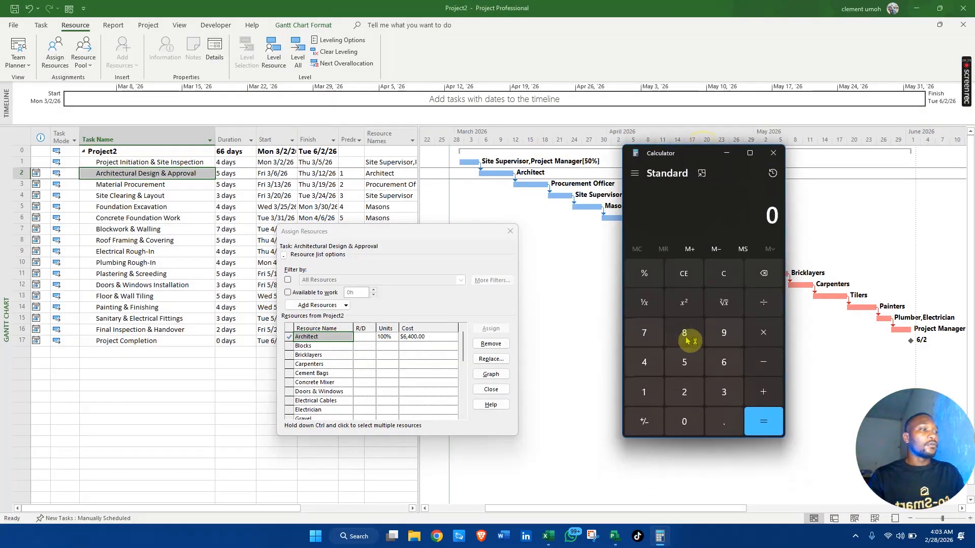
click(762, 335)
click(757, 336)
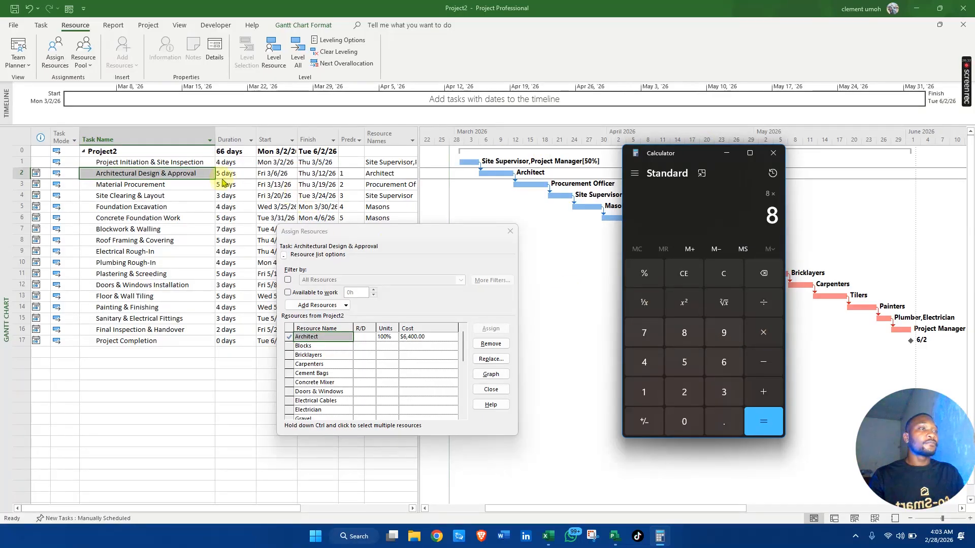
click(683, 362)
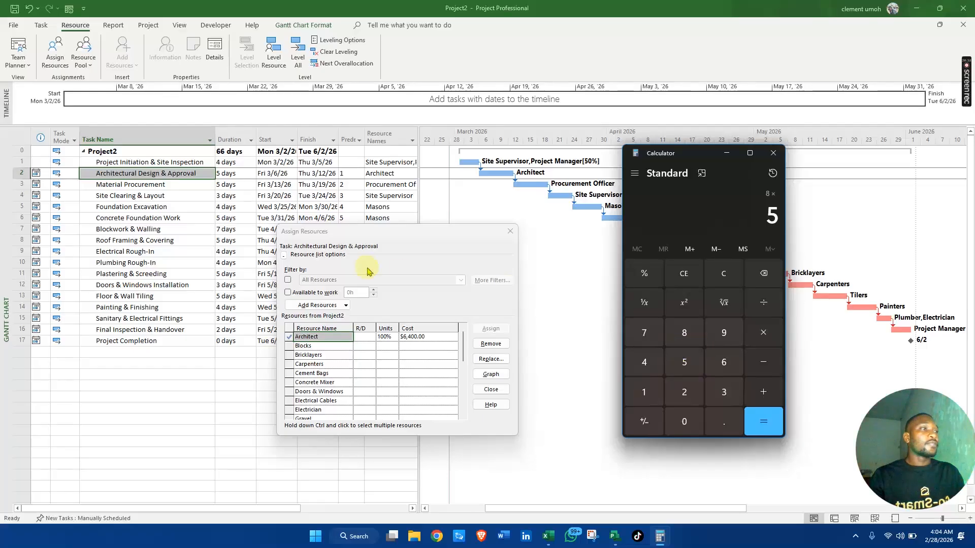
Switch back to the project and look up the Architect's standard rate in the Resource Sheet.
click(7, 237)
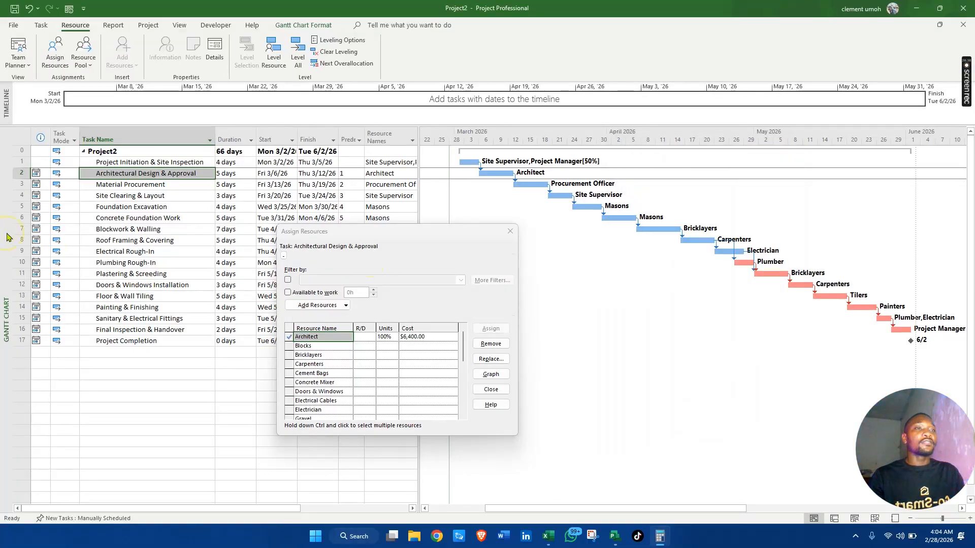
right_click(8, 237)
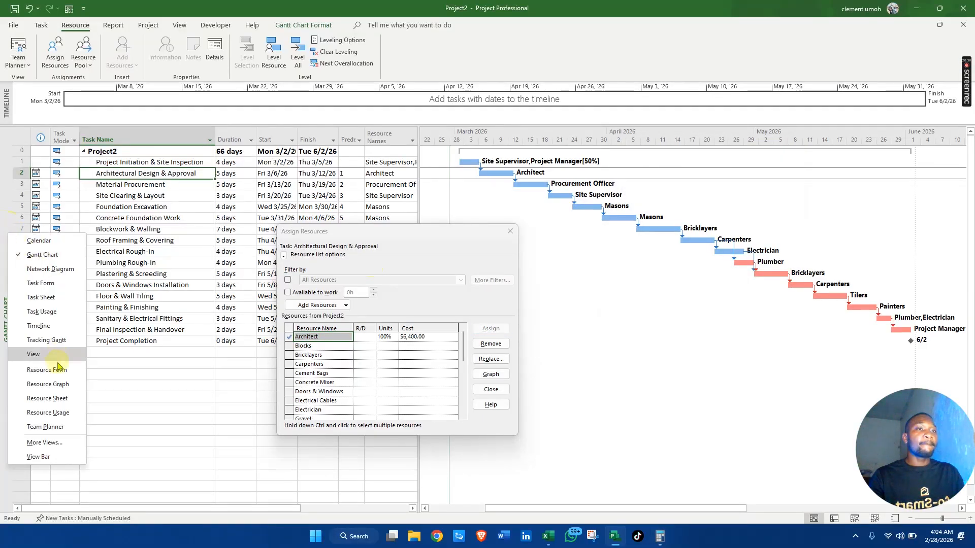
click(60, 401)
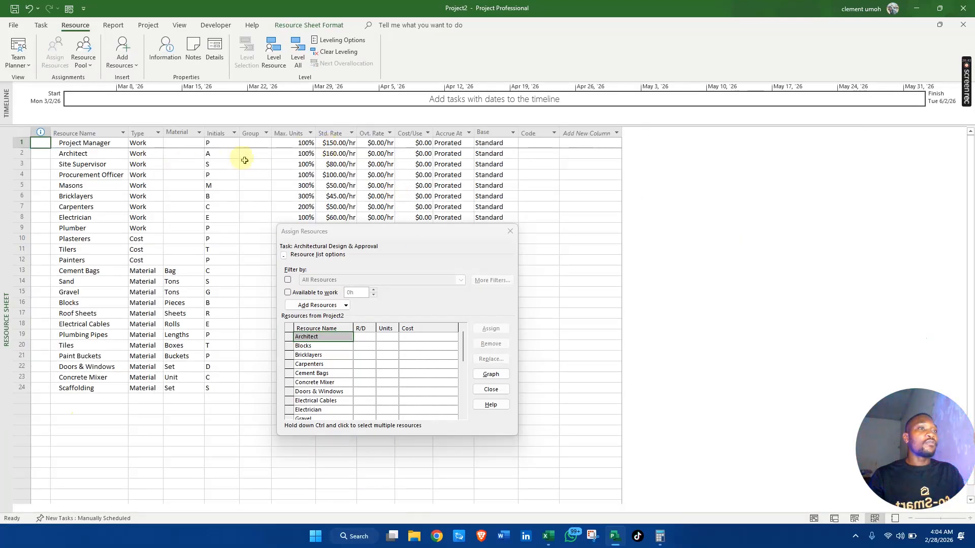
click(338, 155)
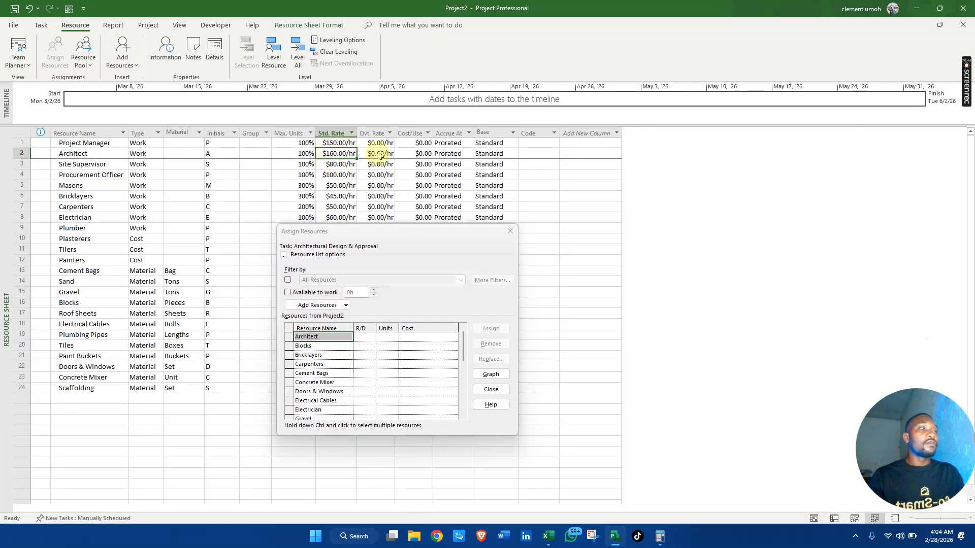
Return to Calculator and multiply the Architect's hours by 160 to work out the assignment cost.
click(659, 536)
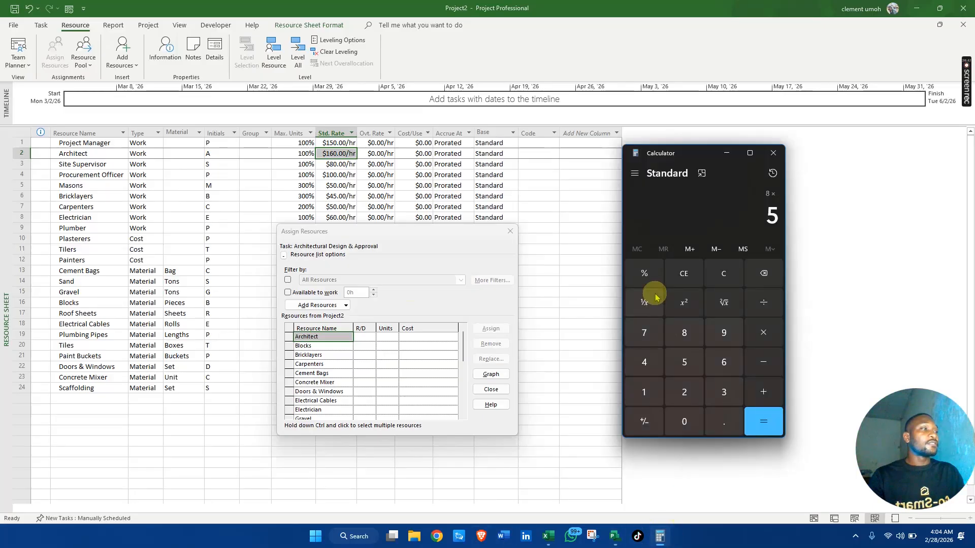
click(764, 332)
click(644, 393)
click(723, 362)
click(684, 422)
click(765, 422)
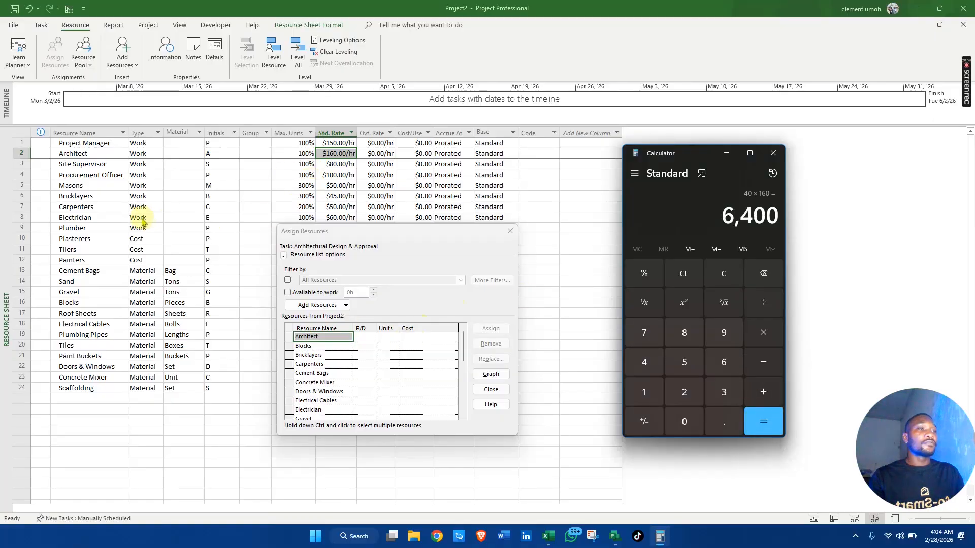
Return to the Gantt Chart and examine the Architect's assigned cost on the Architectural Design & Approval task.
click(10, 176)
right_click(11, 177)
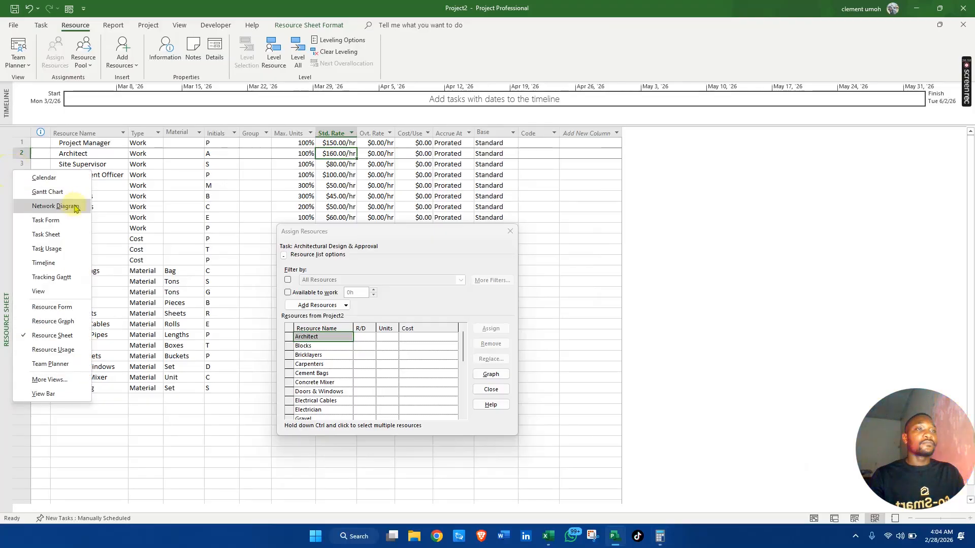
click(72, 192)
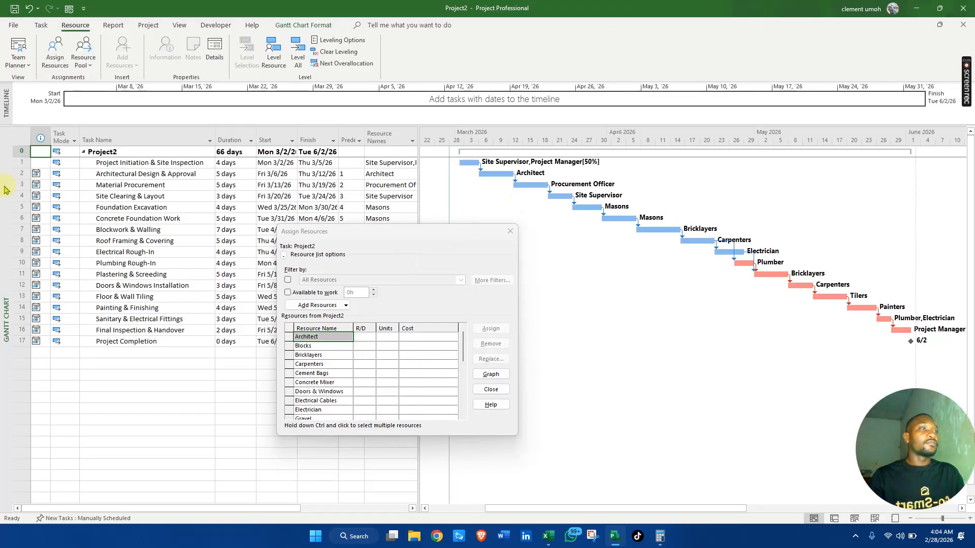
click(129, 173)
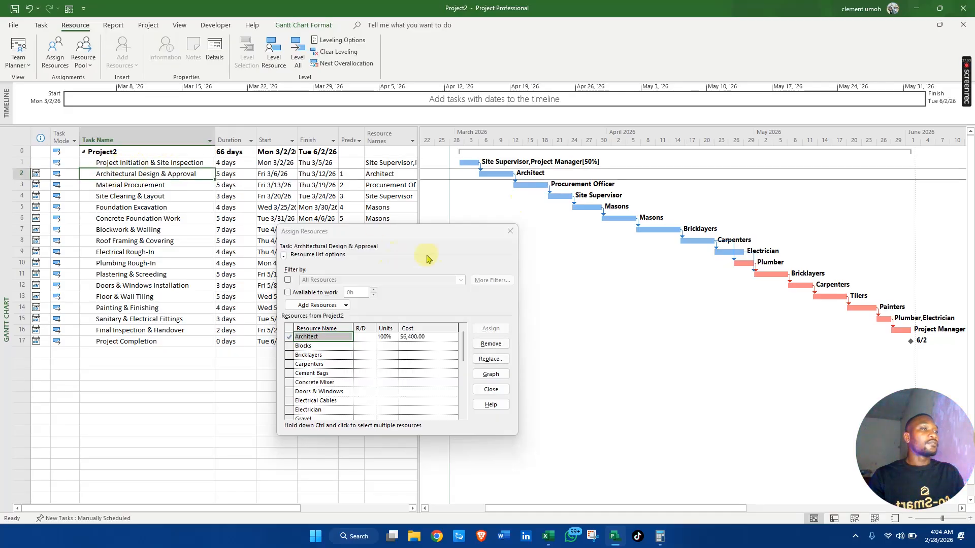
Check the assigned resource costs of the Material Procurement and Site Clearing & Layout tasks, and close the resource assignments.
click(659, 536)
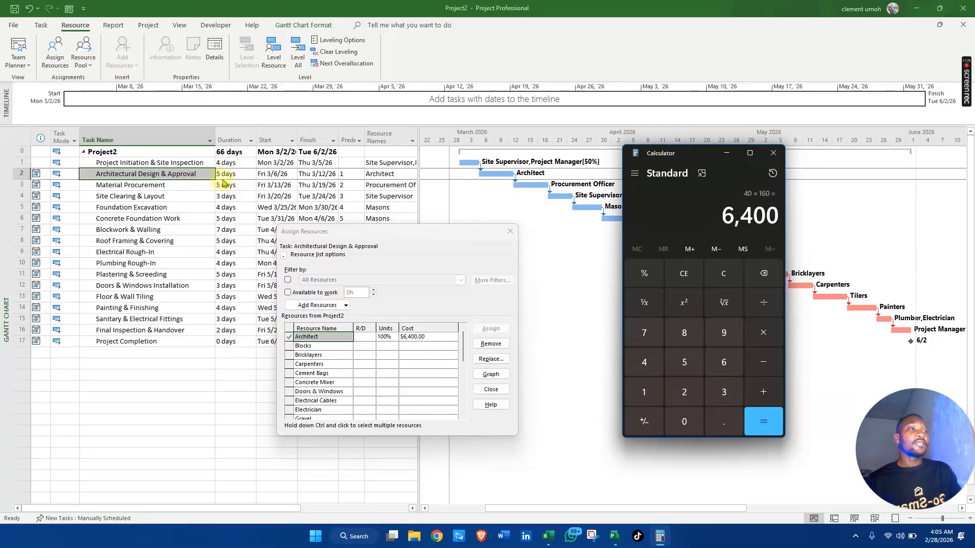
click(146, 188)
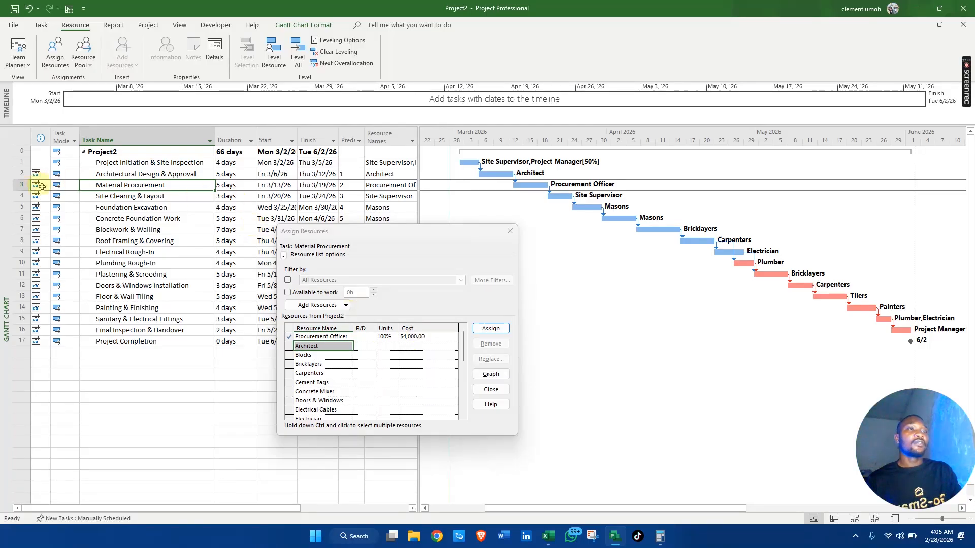
click(23, 196)
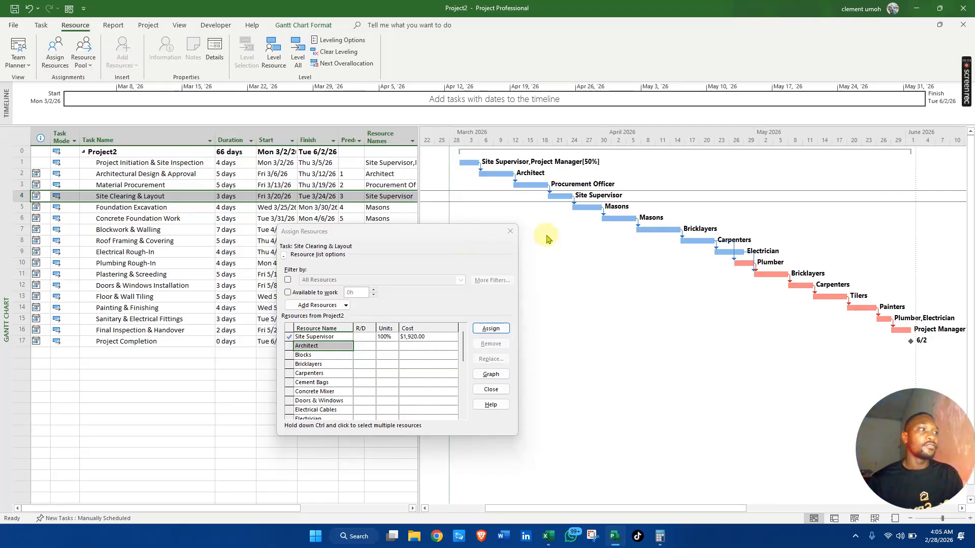
click(511, 234)
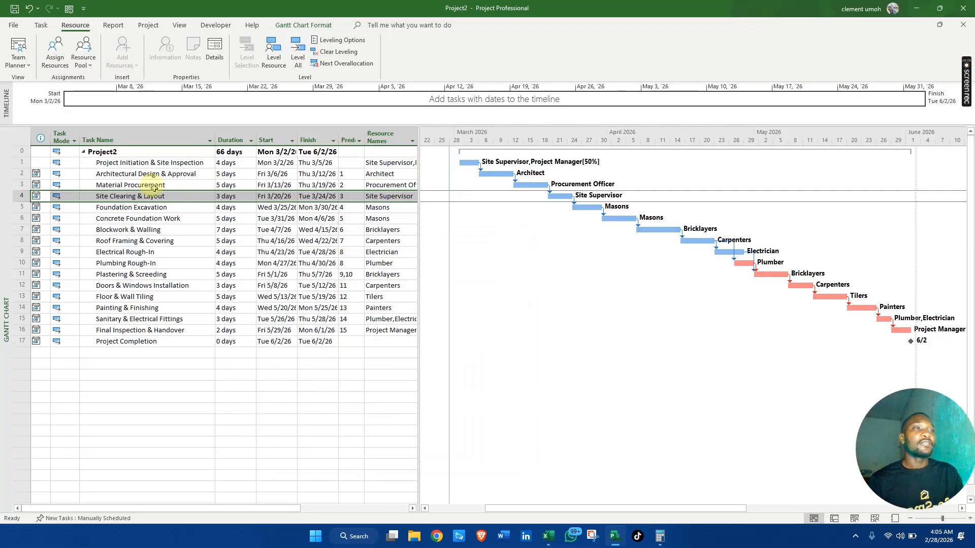
Switch to the Excel practice workbook and look up the Cement Bags' quantity, unit cost and total cost on the Materials_Equipment sheet.
key(alt+Tab)
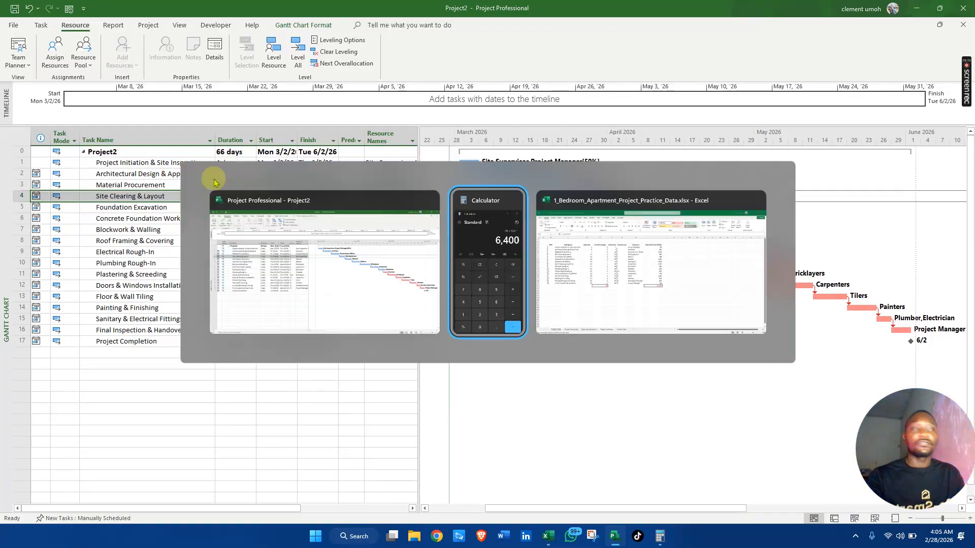
key(alt+Tab)
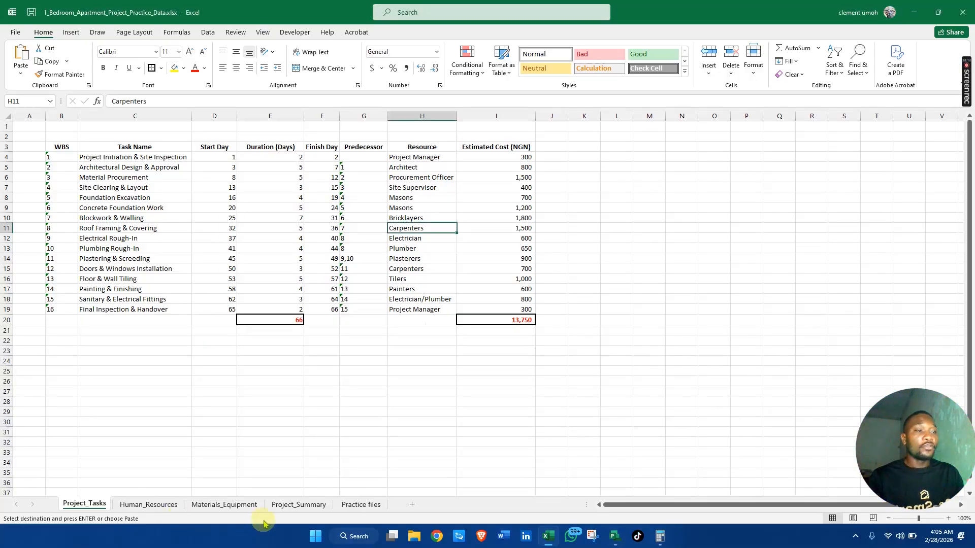
click(230, 506)
click(262, 331)
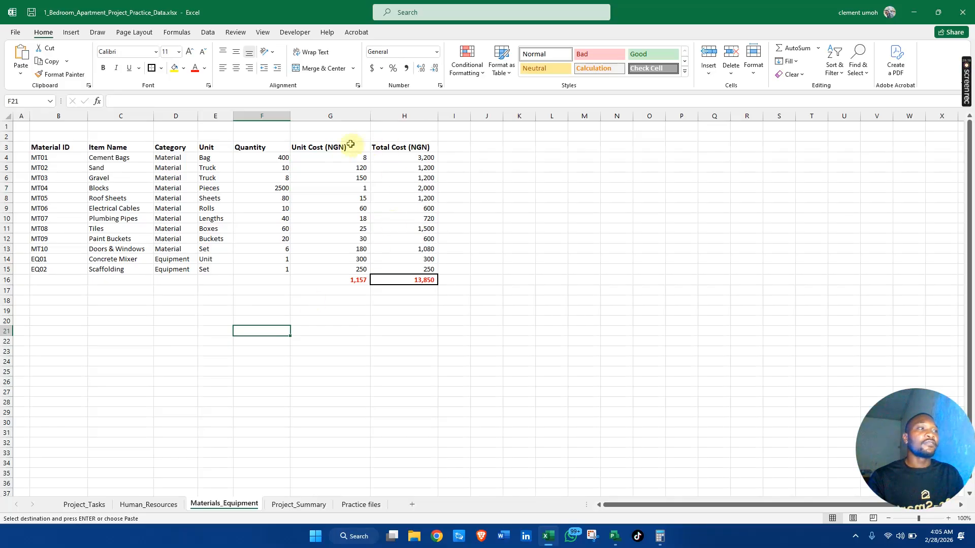
click(271, 160)
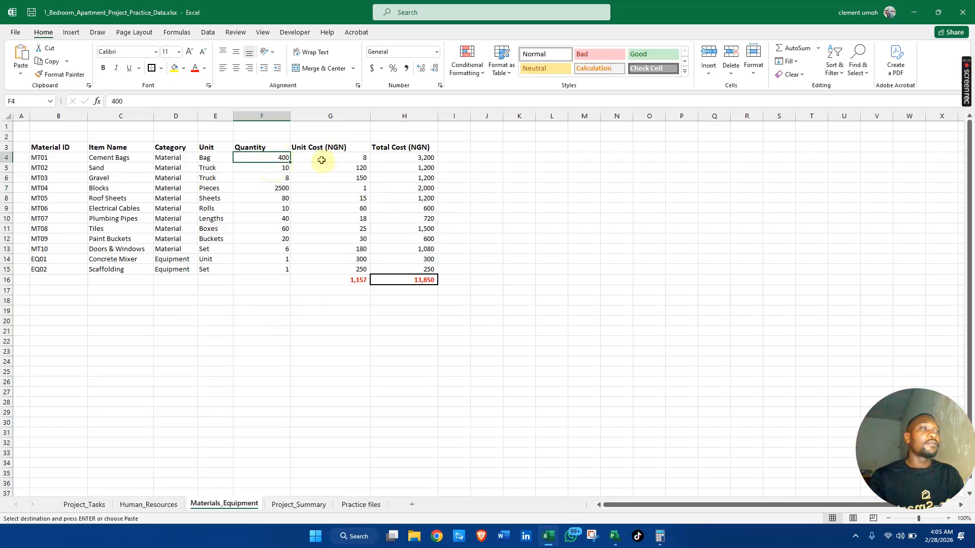
click(333, 158)
click(415, 157)
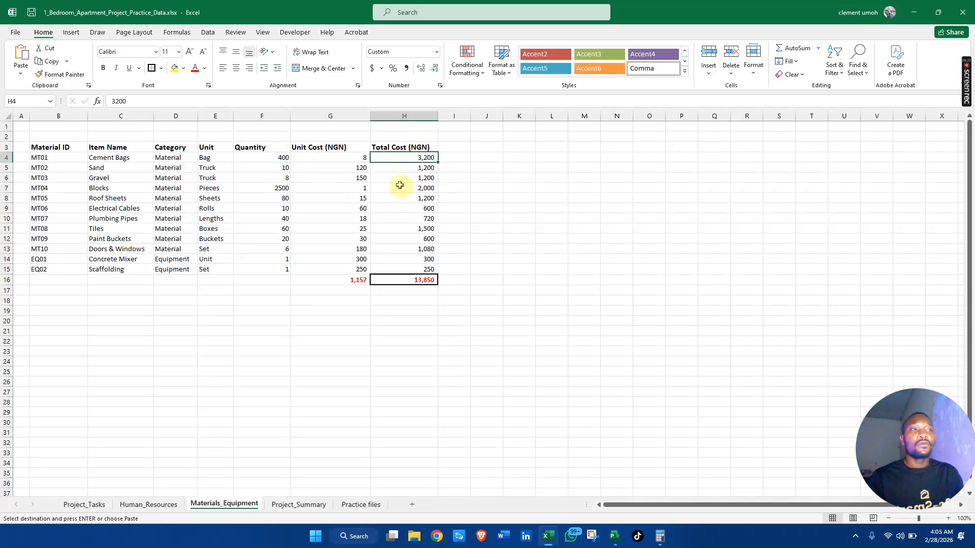
Switch to Calculator, multiply 8 by 400 to check the Cement Bags' total cost, and close it.
click(659, 537)
mouse_move(659, 536)
click(658, 480)
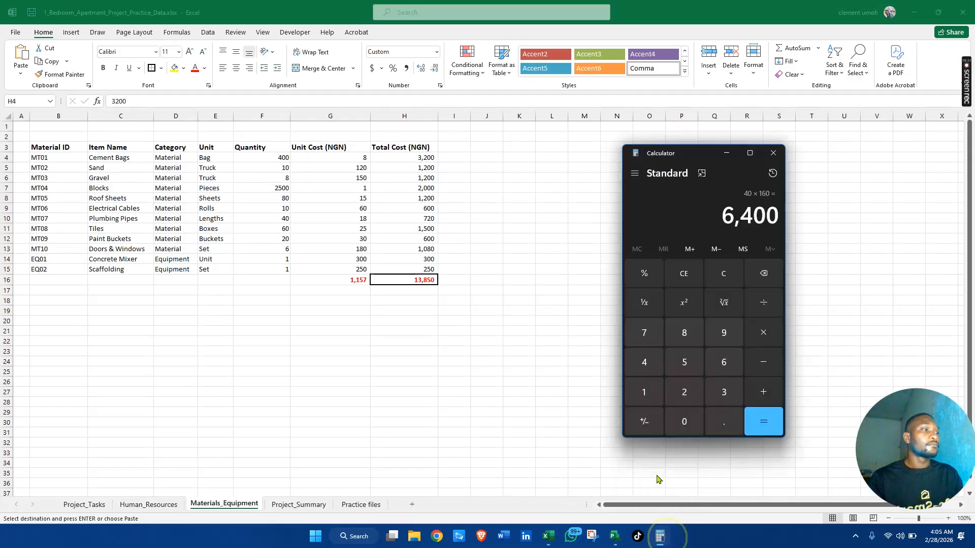
click(684, 274)
click(685, 337)
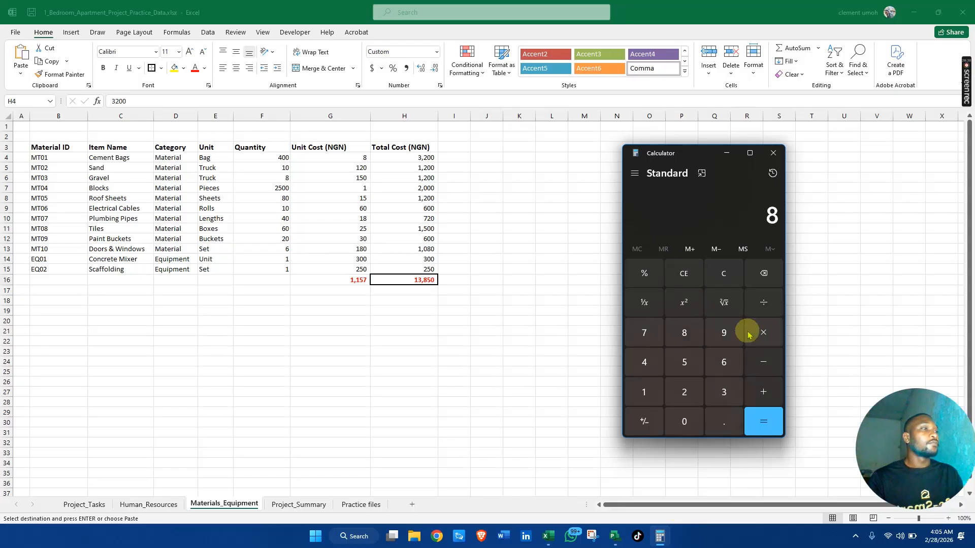
click(766, 337)
click(643, 363)
click(678, 419)
click(679, 419)
click(761, 416)
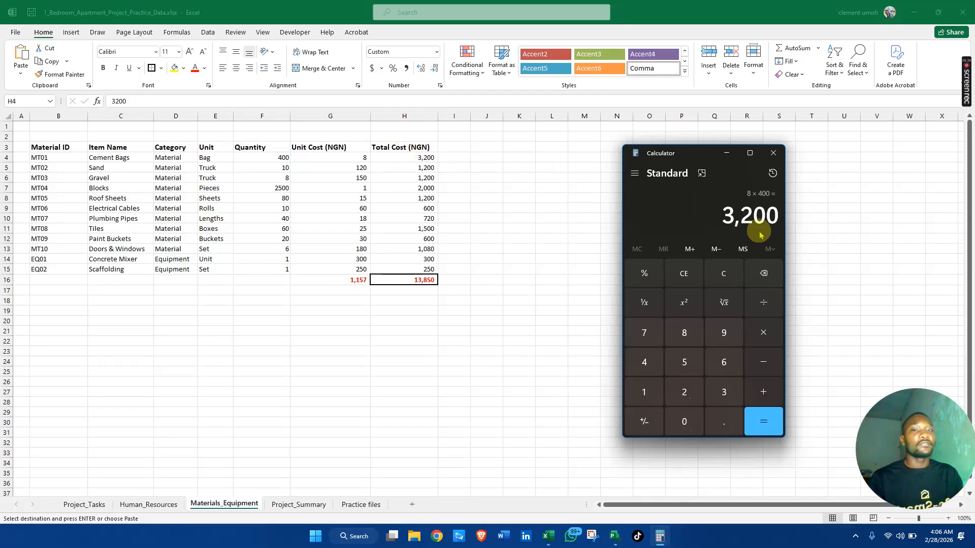
click(782, 152)
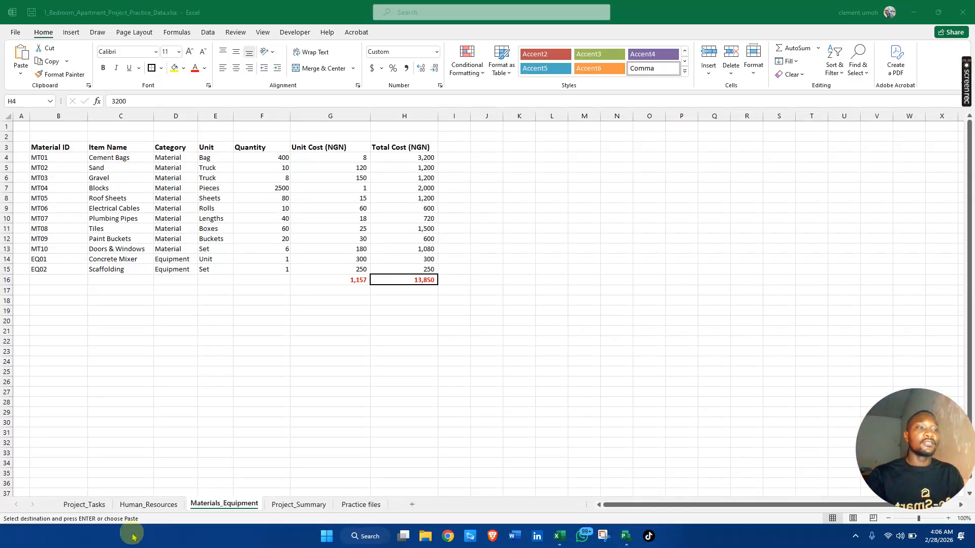
Review the workbook's Project_Tasks, Human_Resources and Project_Summary sheets, and return to Materials_Equipment.
click(91, 507)
click(84, 505)
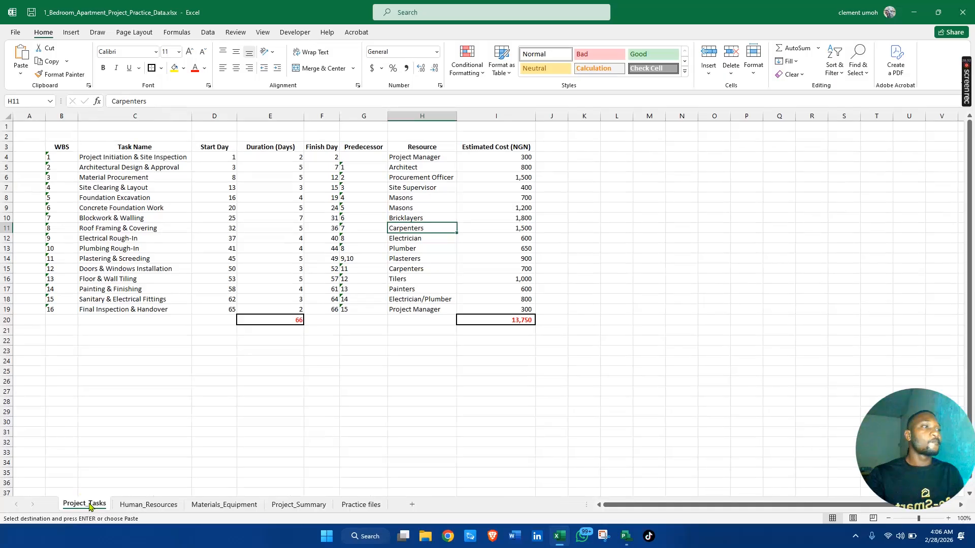
click(133, 505)
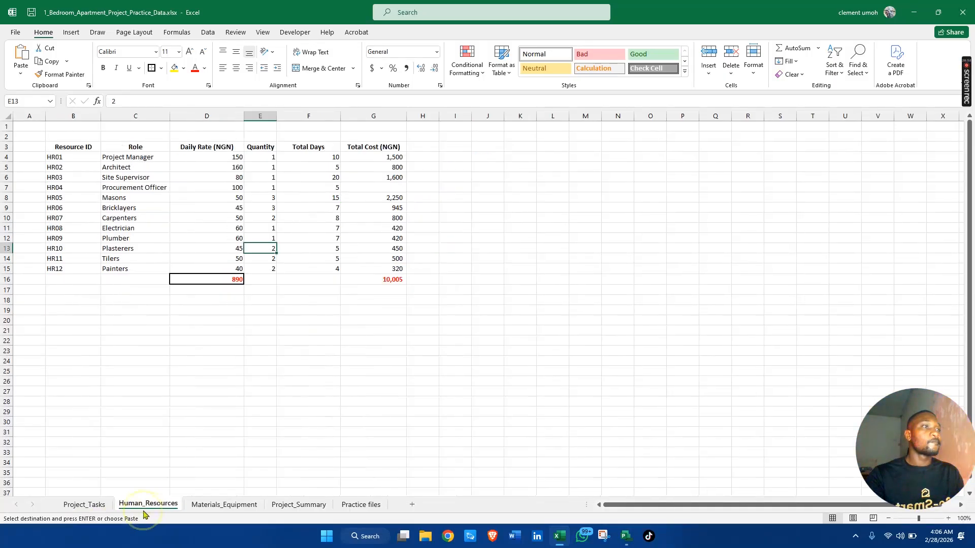
click(100, 511)
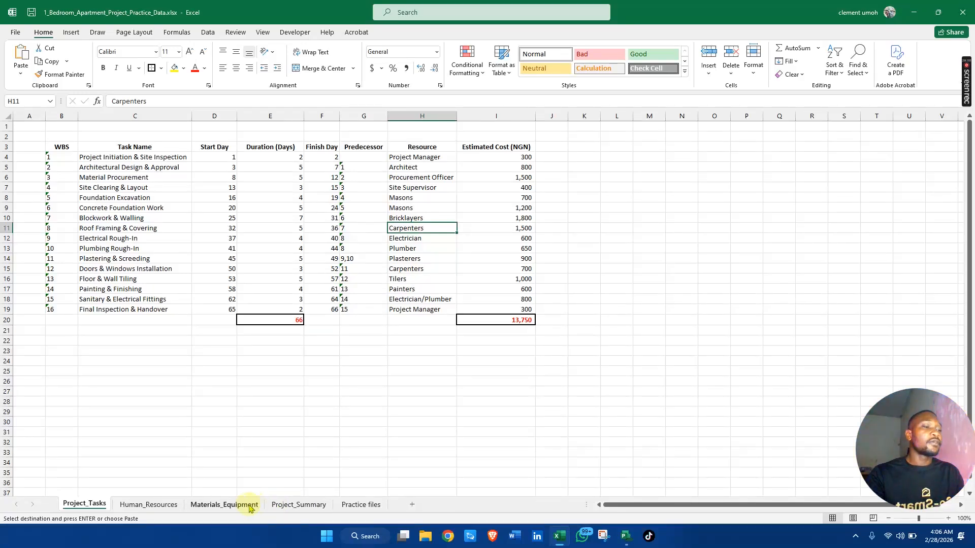
click(284, 506)
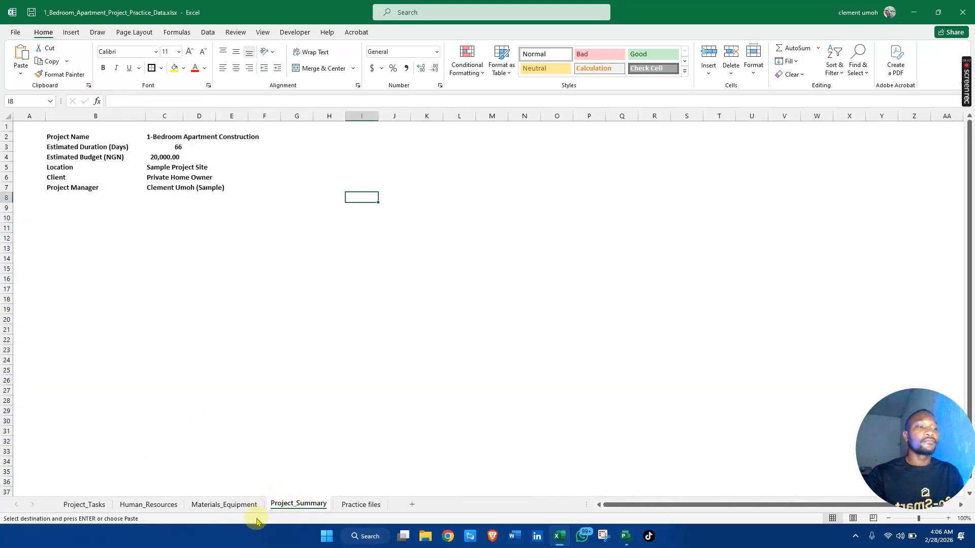
click(244, 510)
Switch back to Microsoft Project and open the resource assignments for the Foundation Excavation task, positioned over the chart's upper area.
key(alt+Tab)
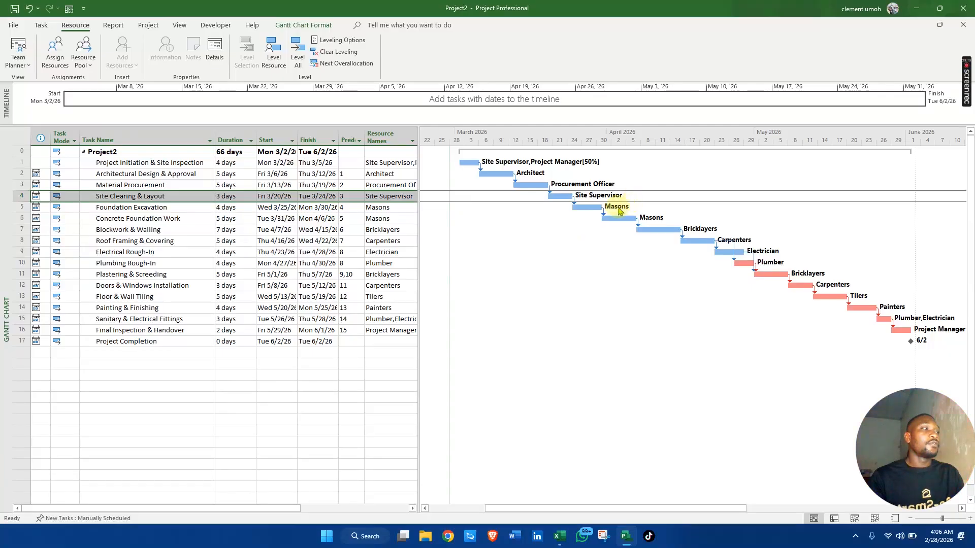
click(582, 208)
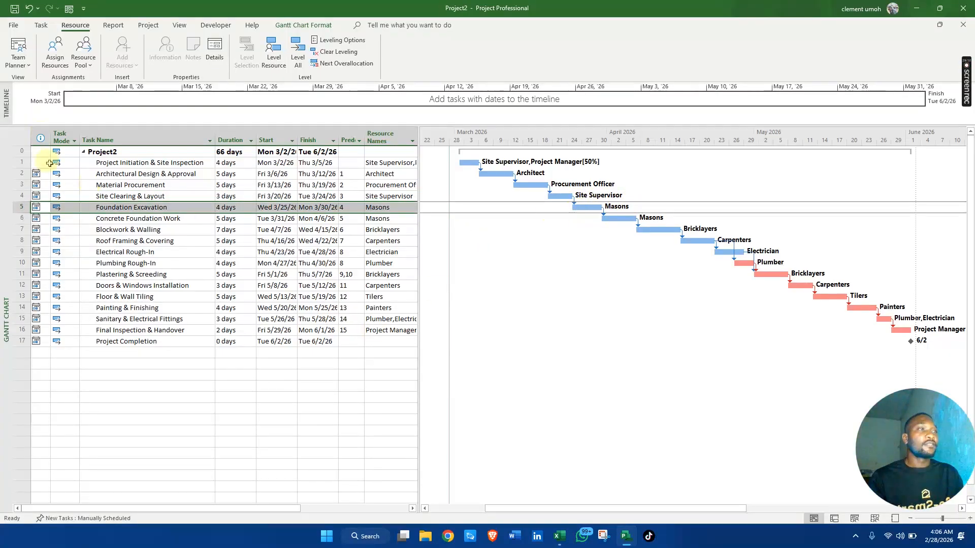
click(55, 56)
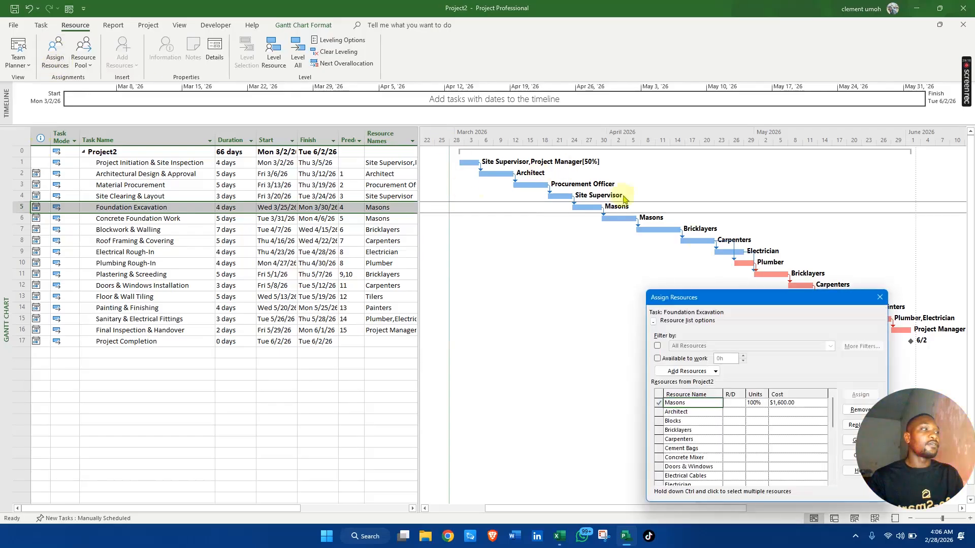
drag(734, 295, 628, 128)
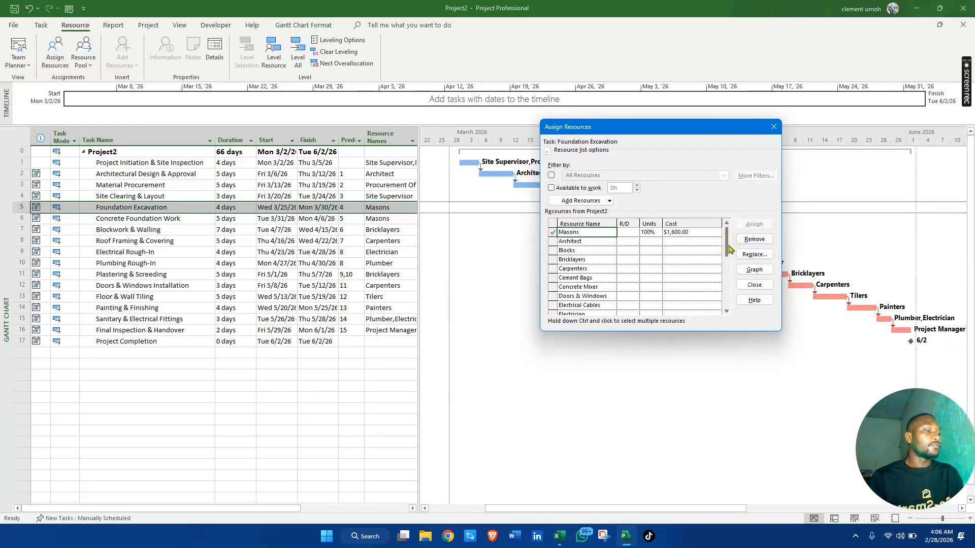
click(597, 280)
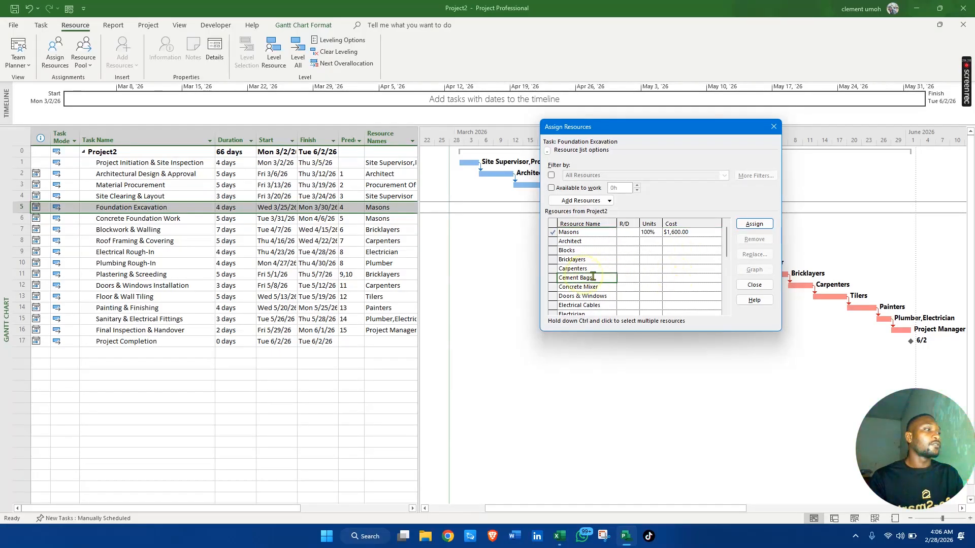
click(770, 225)
click(753, 225)
click(652, 241)
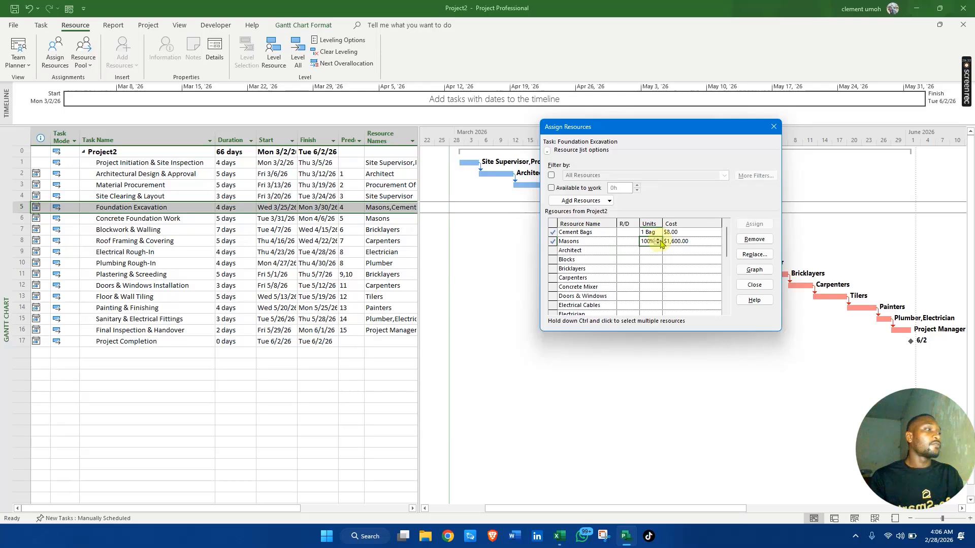
click(654, 233)
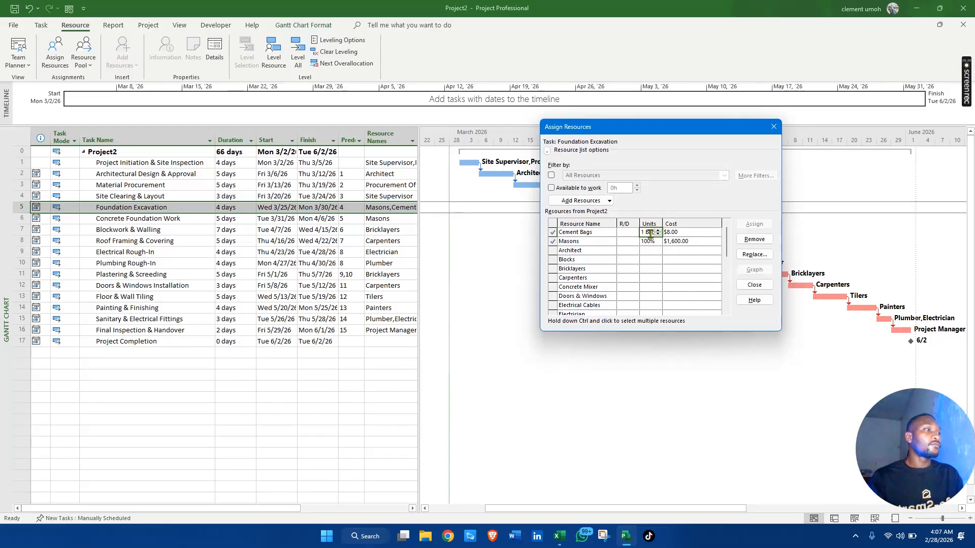
key(alt+Tab)
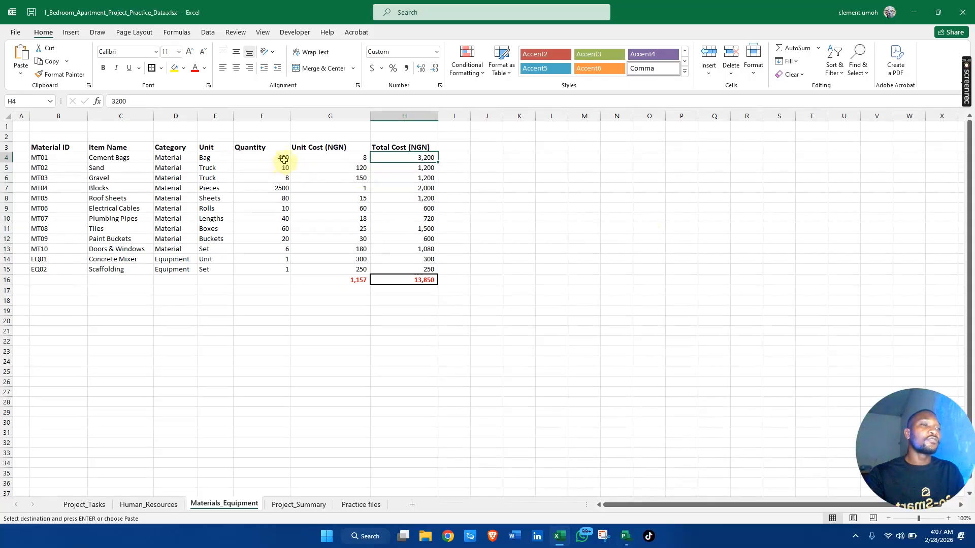
key(alt+Tab)
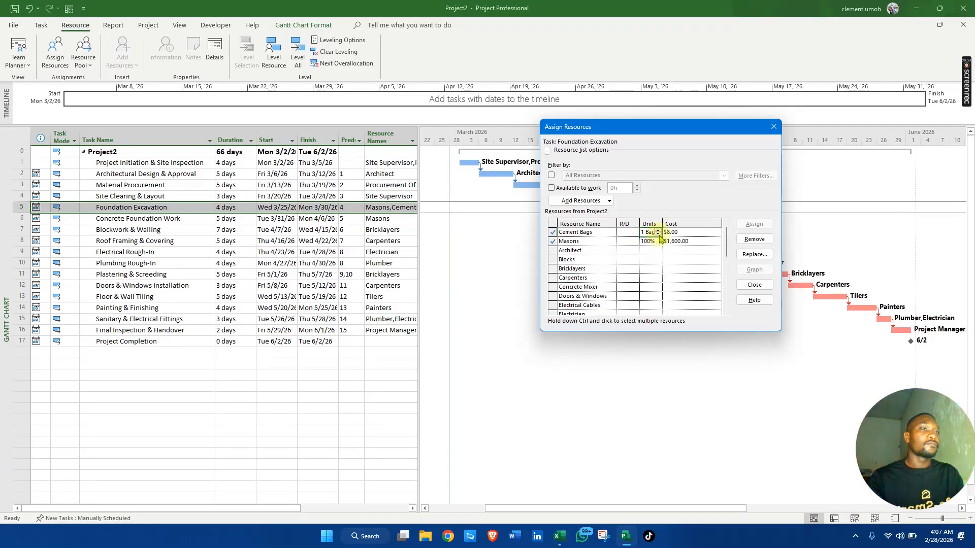
click(755, 240)
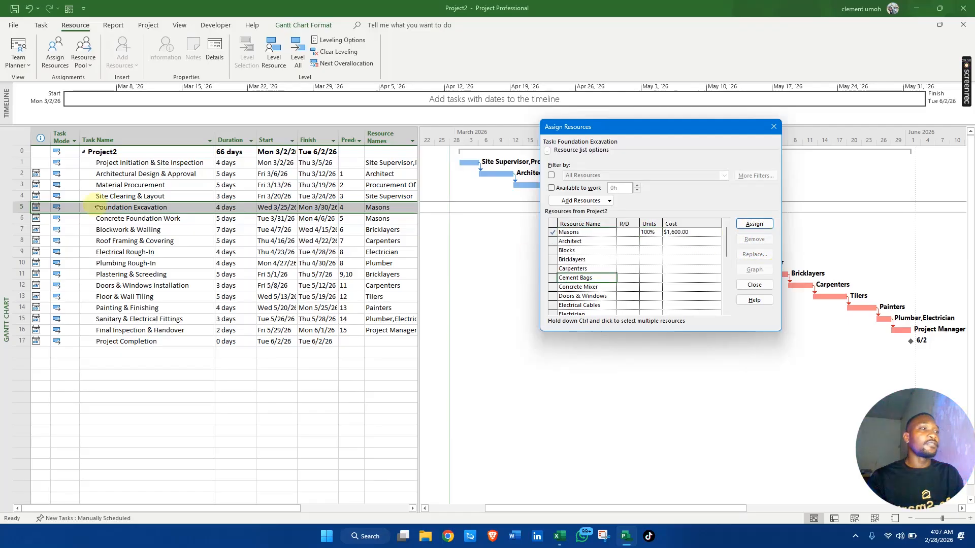
Assign Cement Bags to the Concrete Foundation Work task and set its units to 350 bags.
click(161, 218)
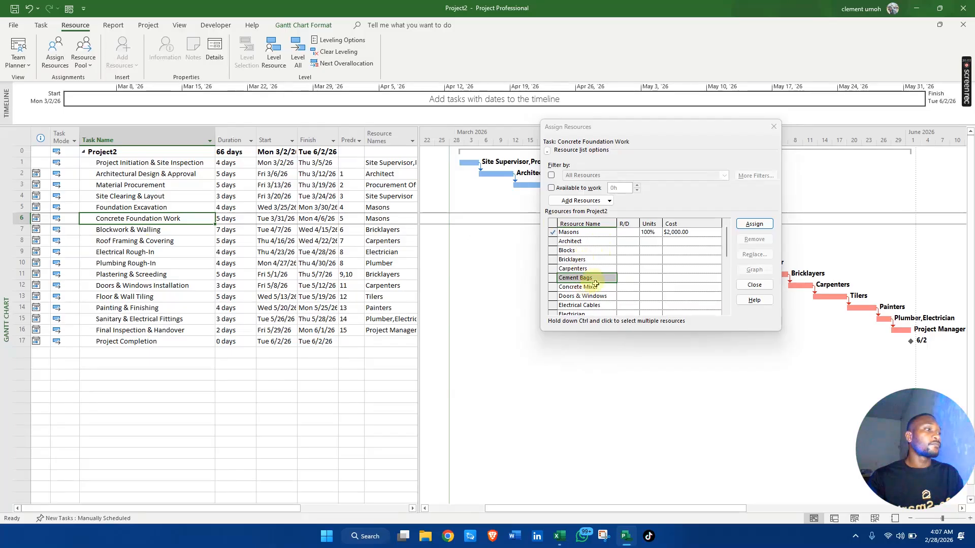
click(753, 224)
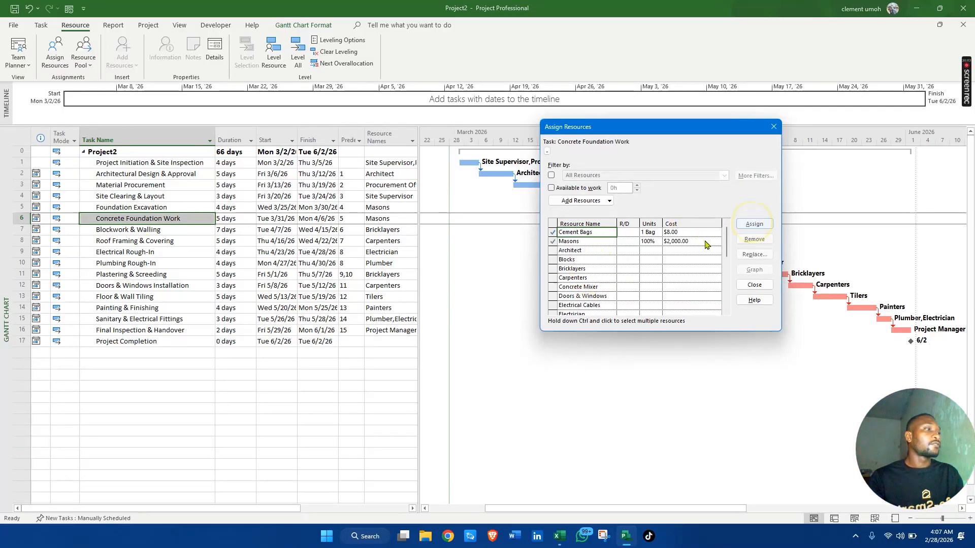
click(649, 232)
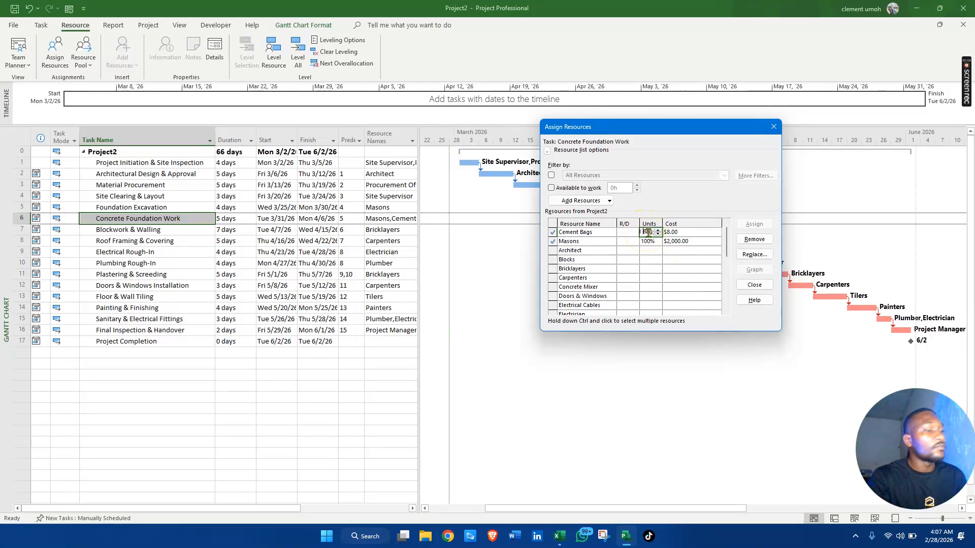
click(648, 232)
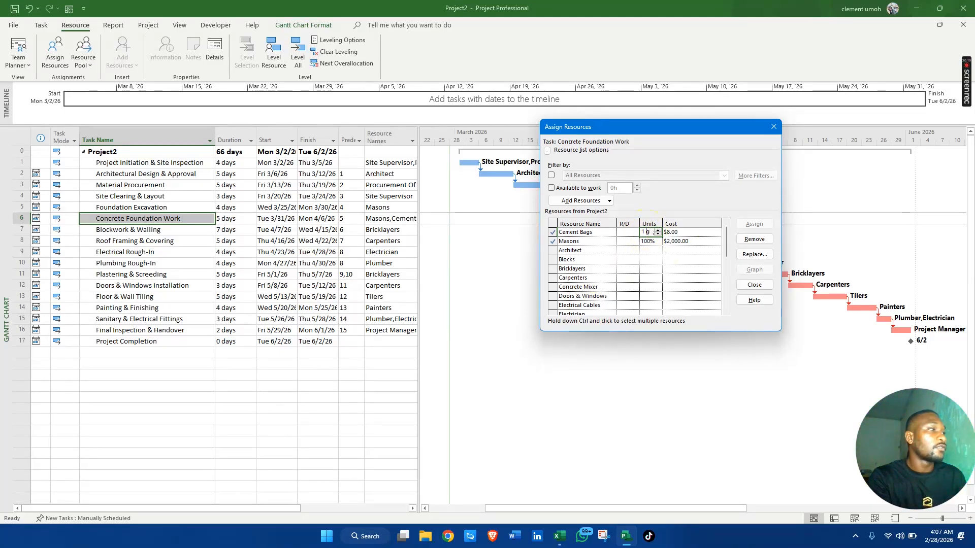
click(648, 231)
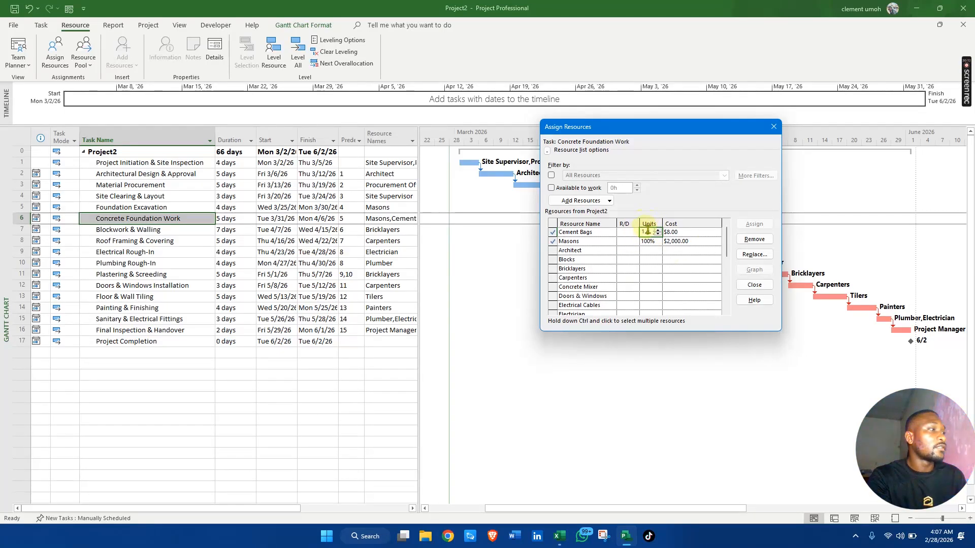
key(BackSpace)
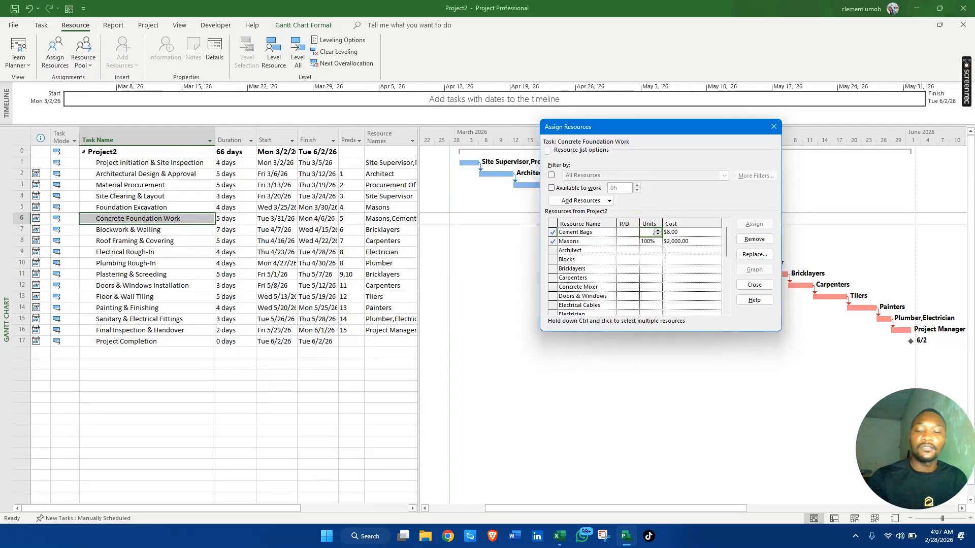
text(0)
click(651, 232)
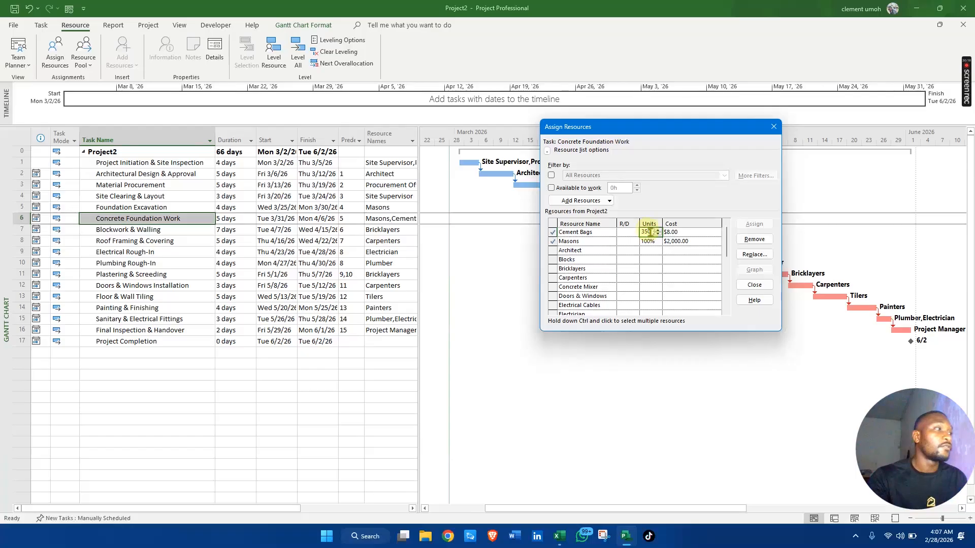
key(Return)
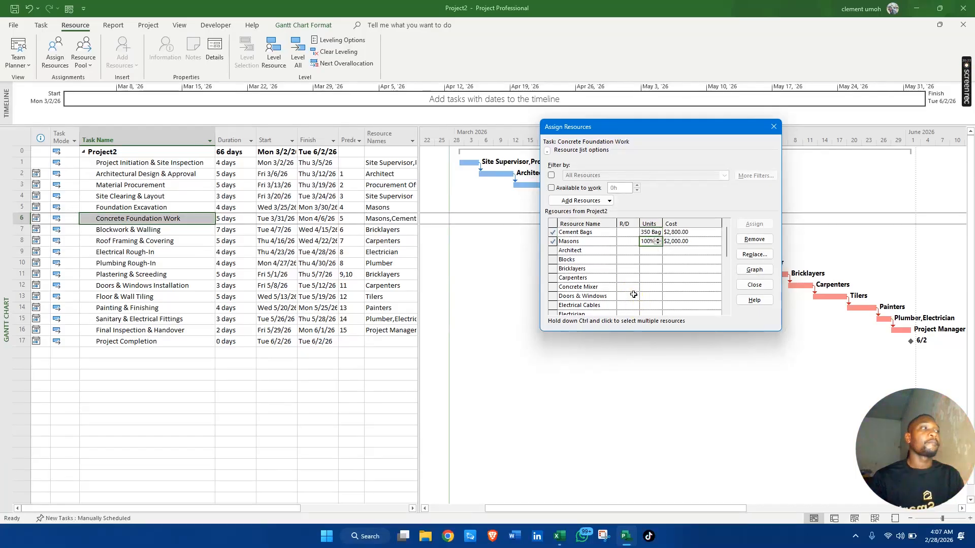
Uncover the Gantt bars behind the Assign Resources dialog and assign Cement Bags to the Blockwork & Walling task.
drag(658, 133, 612, 260)
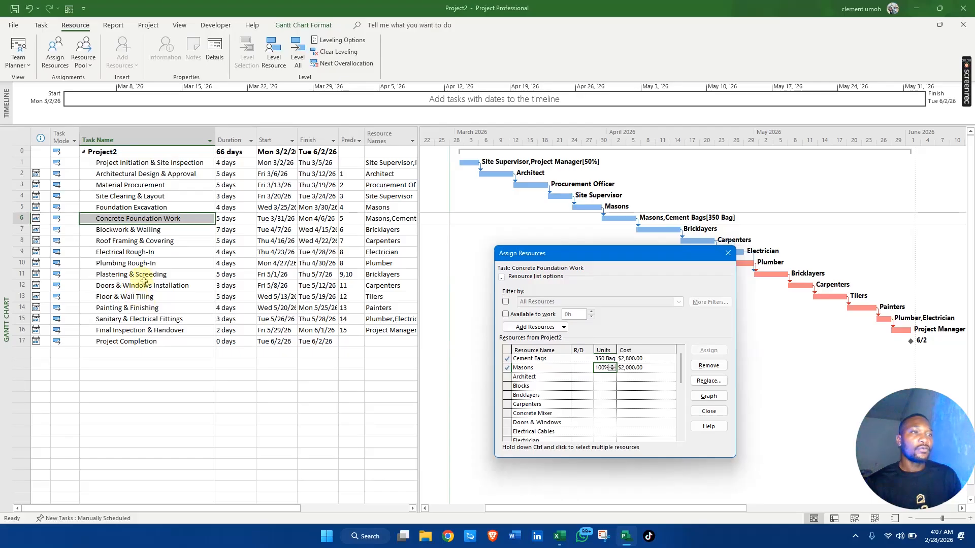
click(179, 233)
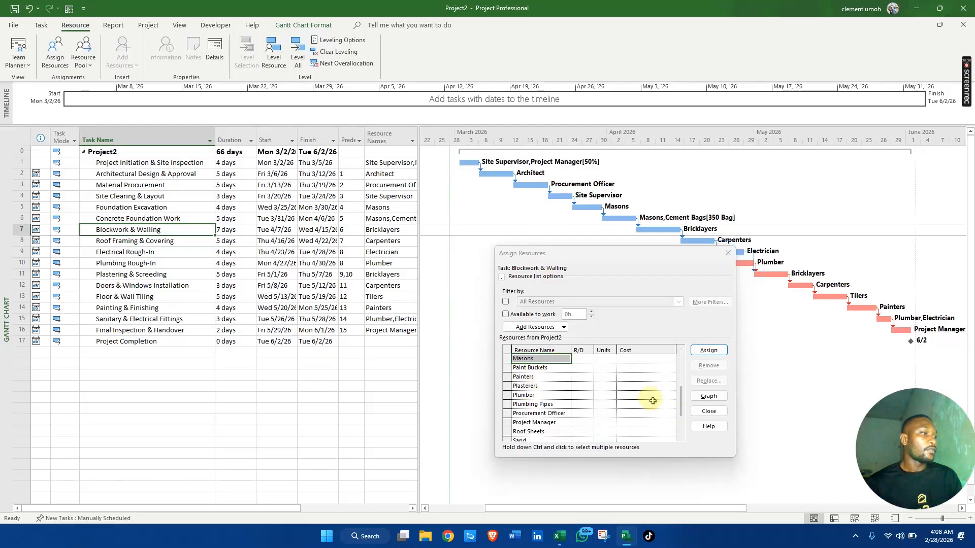
drag(681, 402, 696, 369)
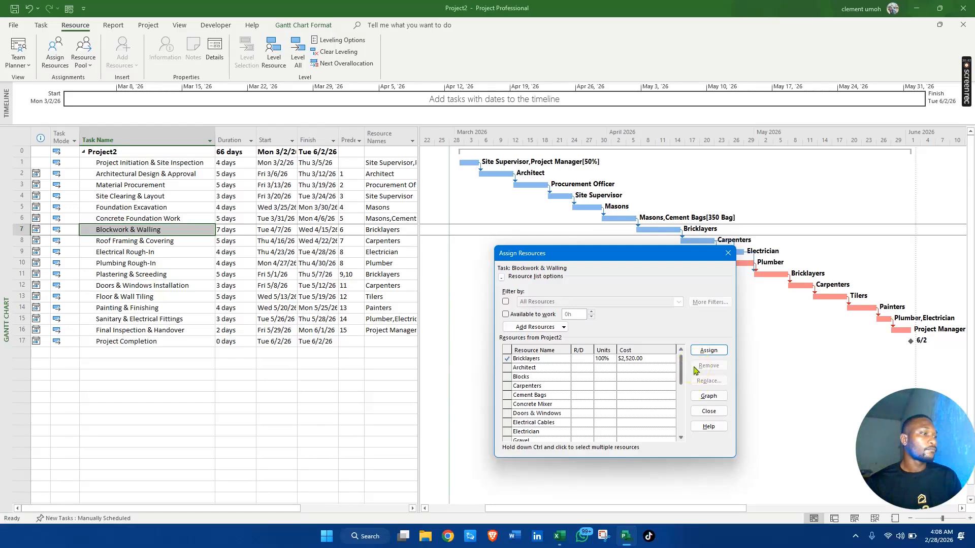
drag(697, 375, 702, 354)
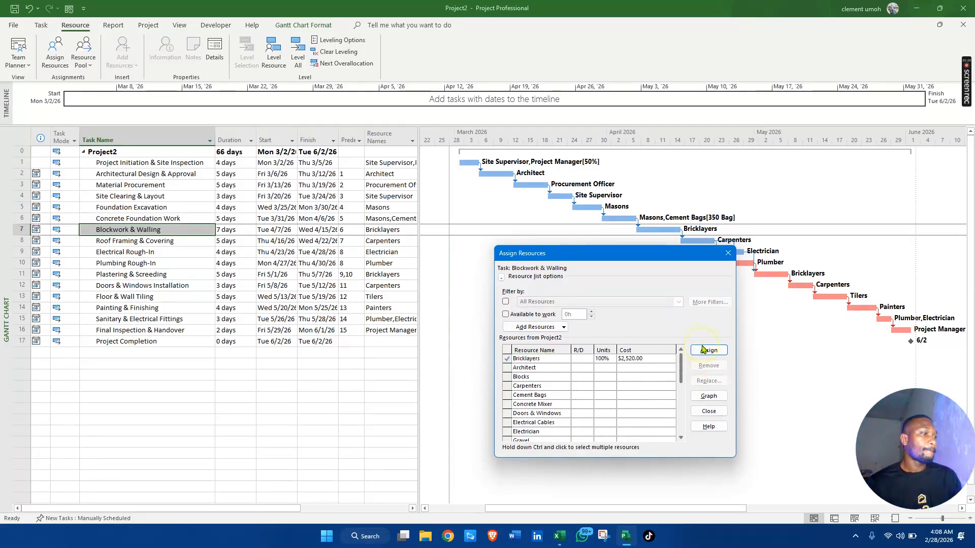
click(703, 355)
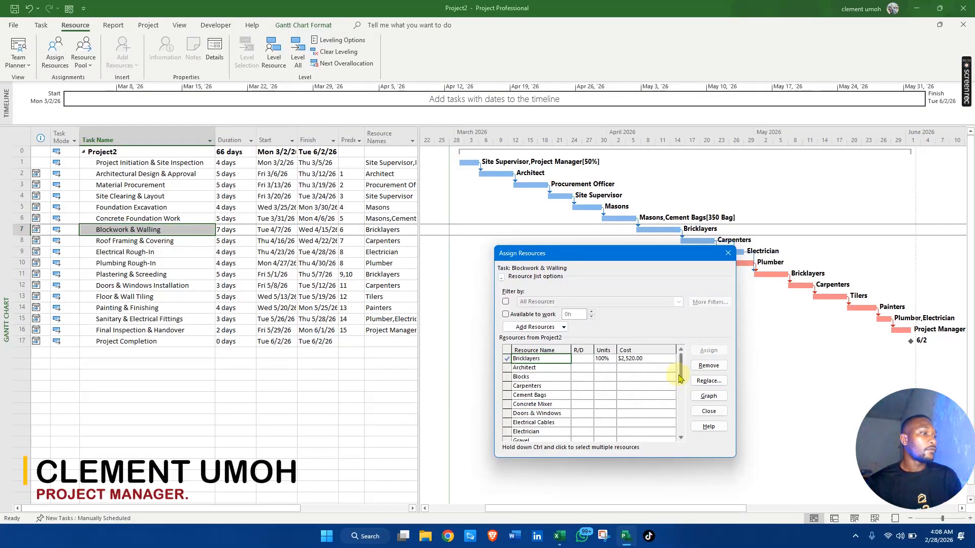
scroll(682, 386, down, 1)
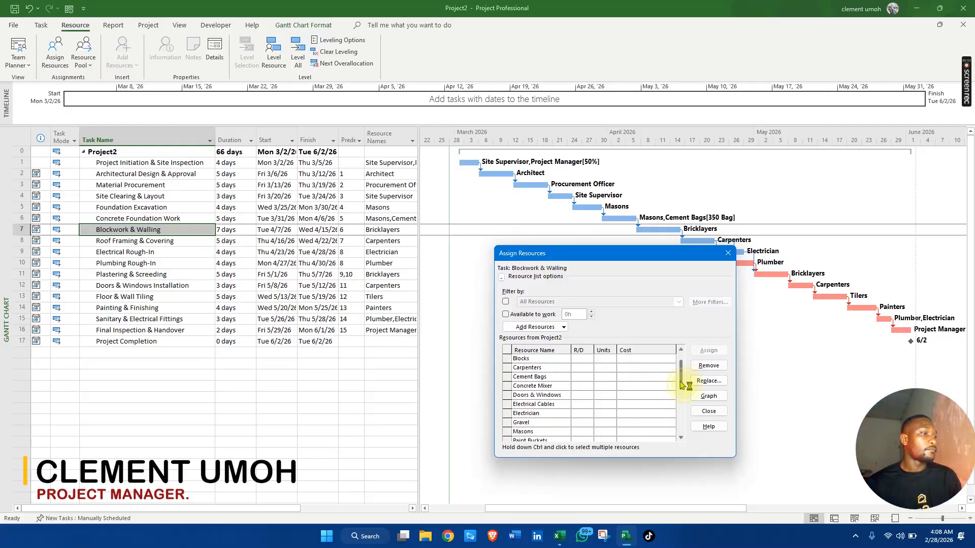
click(544, 376)
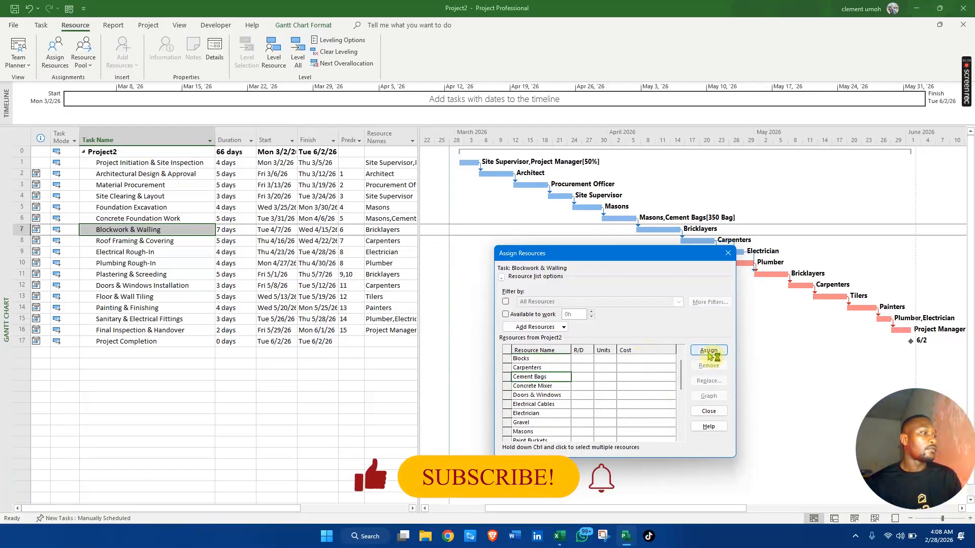
key(Return)
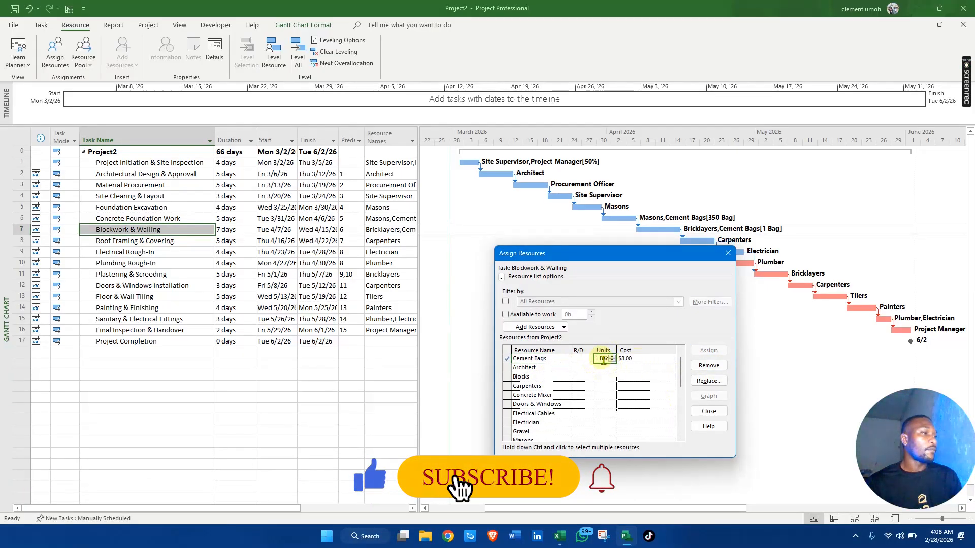
Set the Cement Bags units for Blockwork & Walling to 50 bags.
click(605, 359)
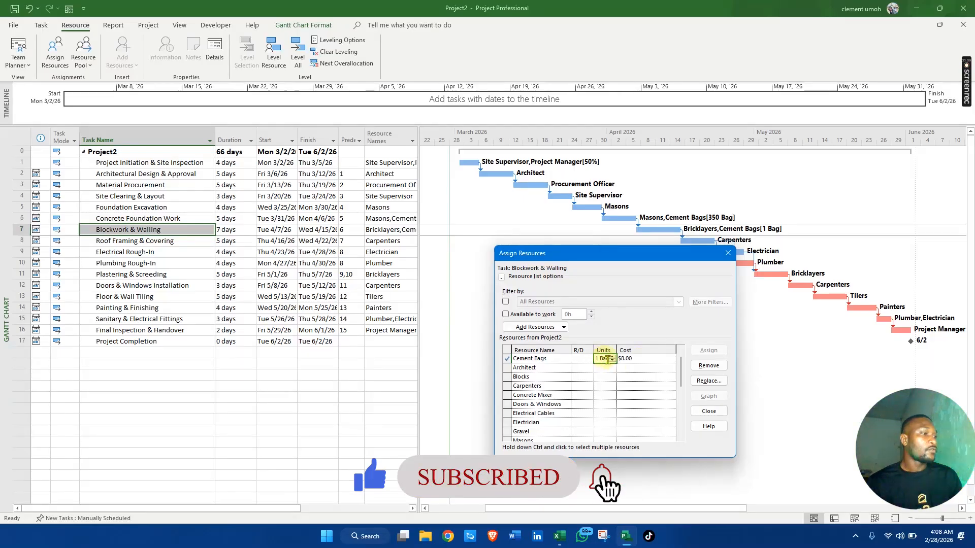
click(604, 359)
key(BackSpace)
key(BackSpace)
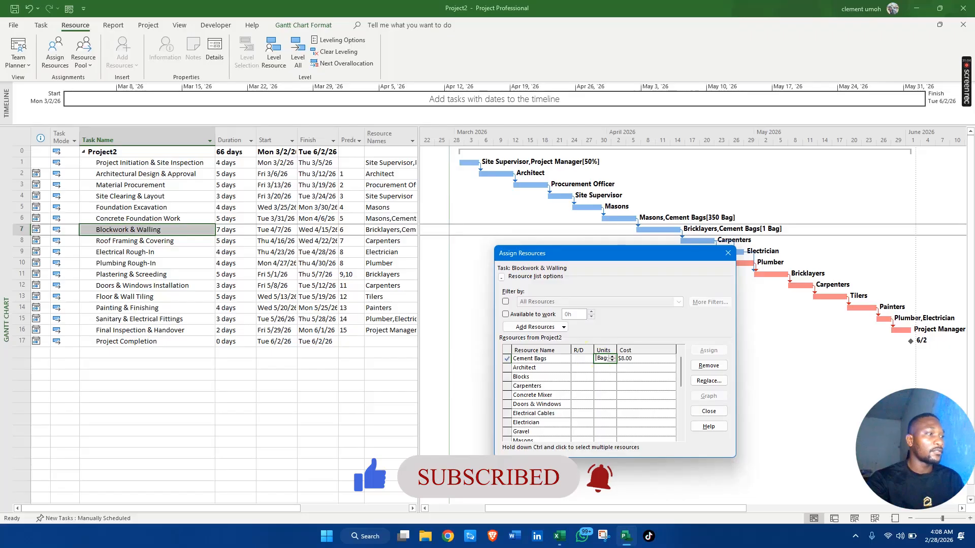
text(50 B)
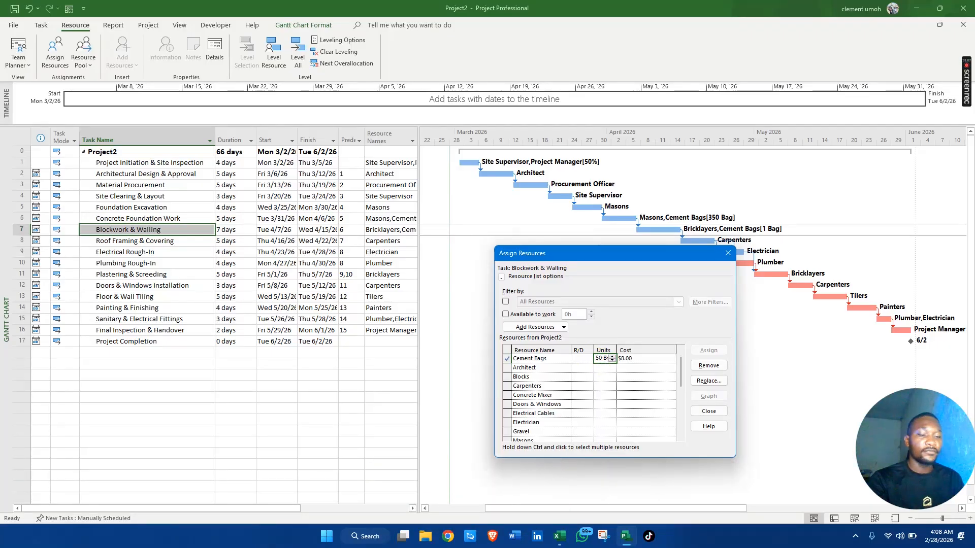
click(603, 366)
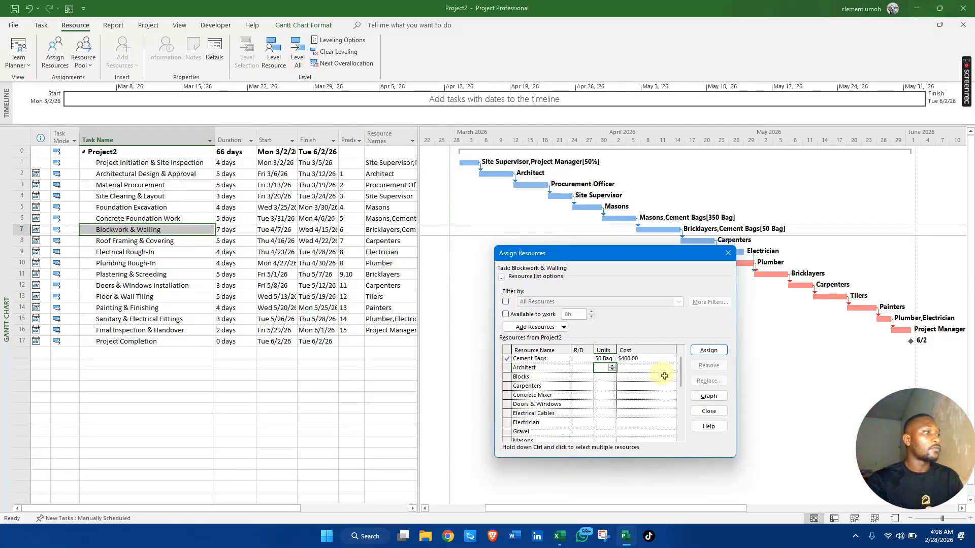
Check the material quantities on the Materials_Equipment sheet in Excel and assign Sand to the Concrete Foundation Work task in Project.
click(130, 220)
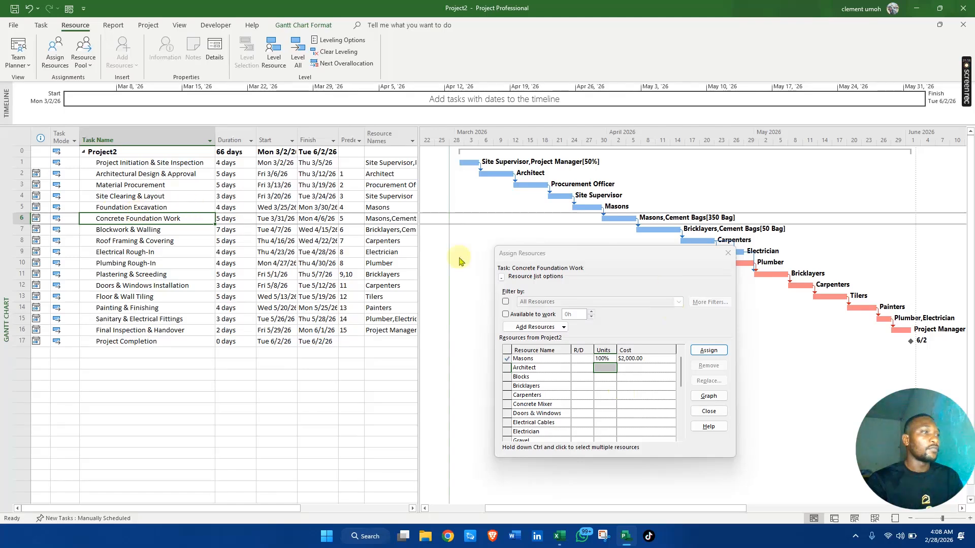
drag(681, 383, 682, 401)
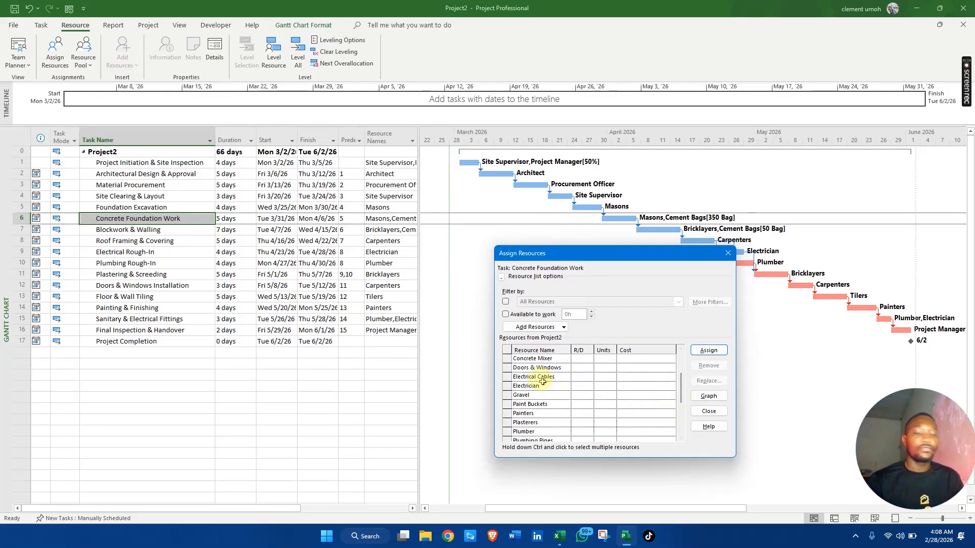
key(alt+Tab)
key(alt+Tab)
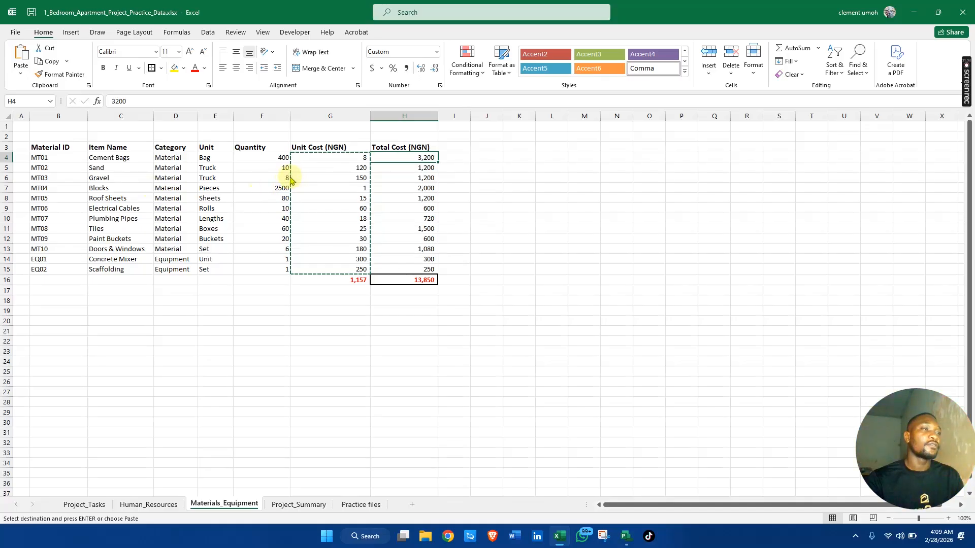
key(alt+Tab)
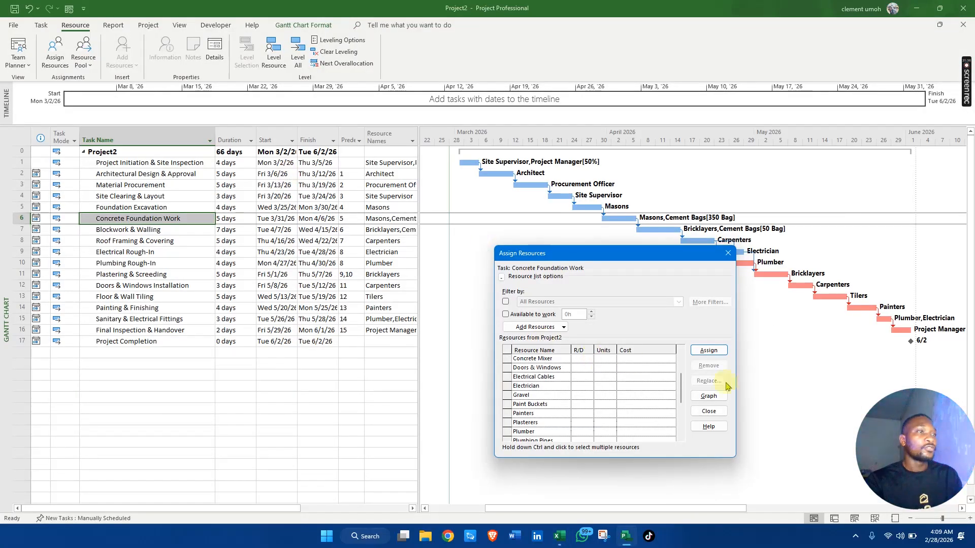
drag(683, 395, 681, 424)
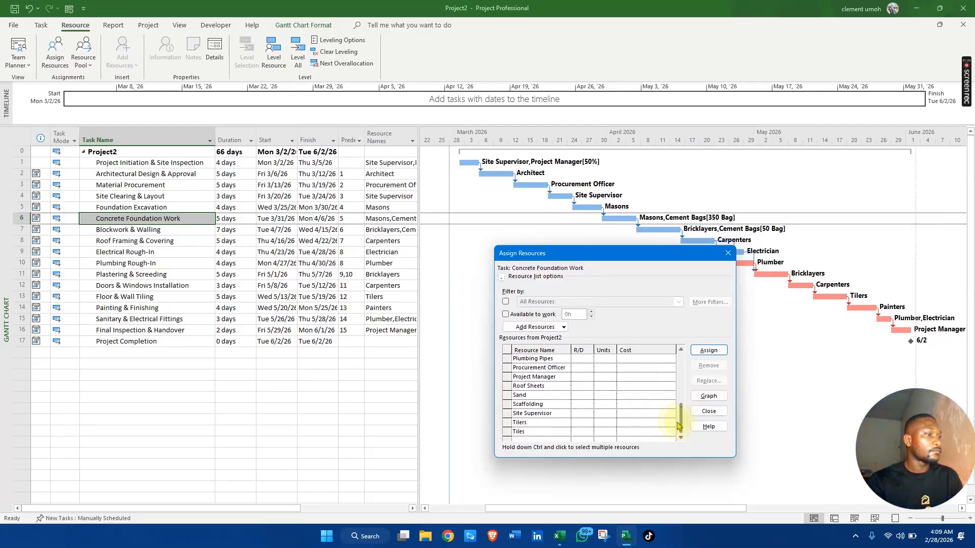
click(608, 399)
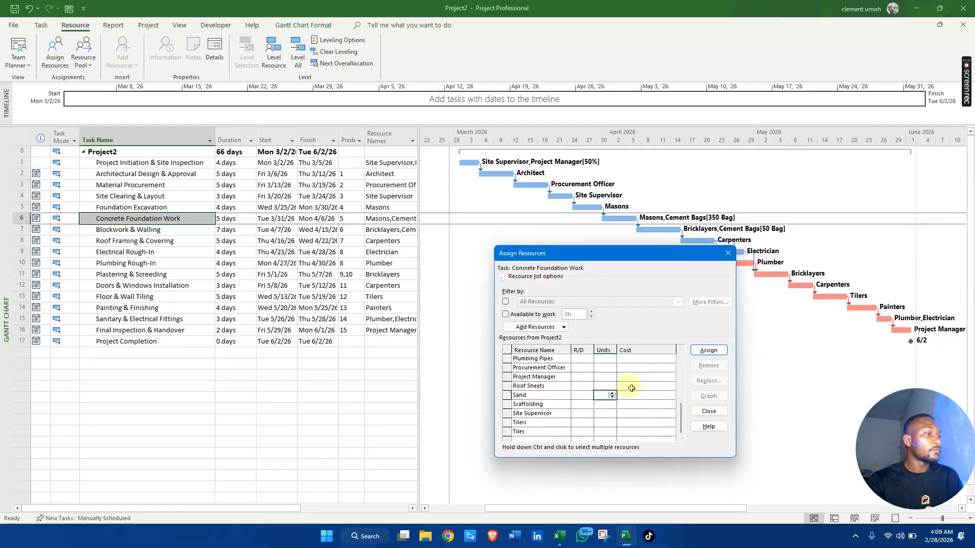
click(711, 351)
Set the Sand units for the Concrete Foundation Work task to 8 tons.
click(602, 359)
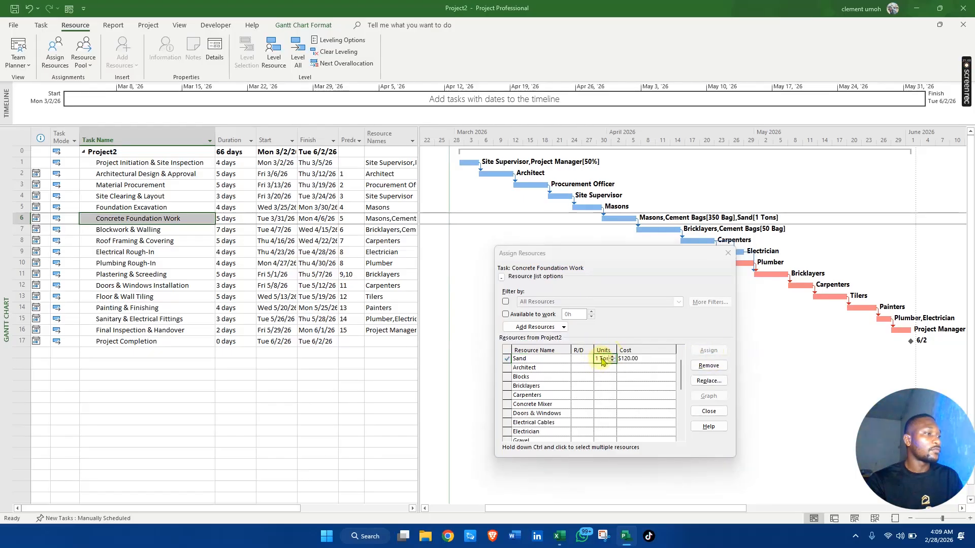
double_click(601, 359)
click(633, 155)
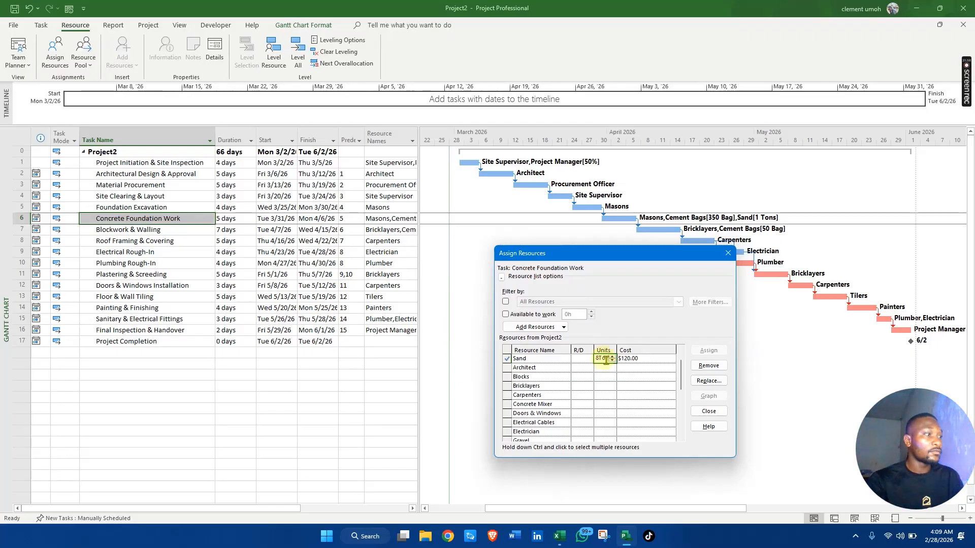
key(Return)
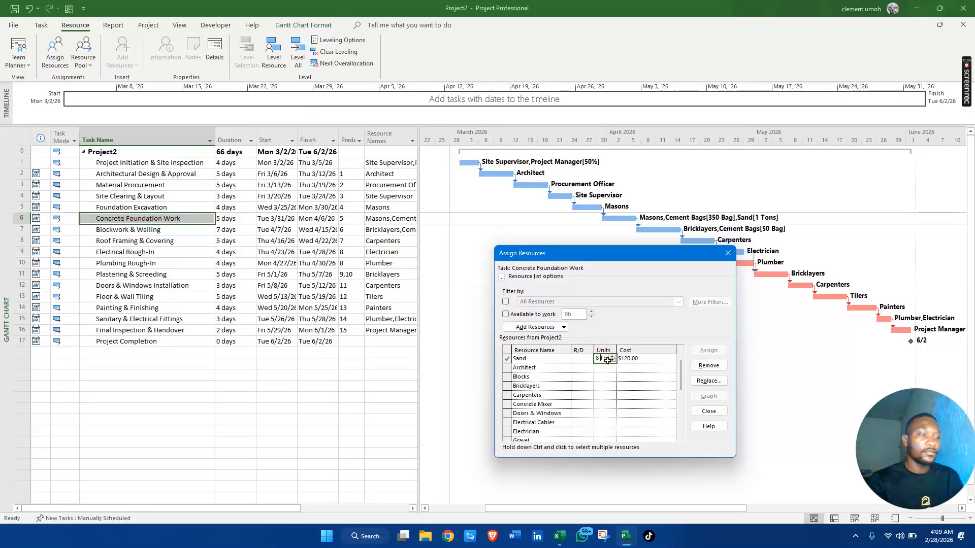
Assign Gravel to the Concrete Foundation Work task with 8 tons as its units.
drag(681, 368, 683, 384)
click(607, 405)
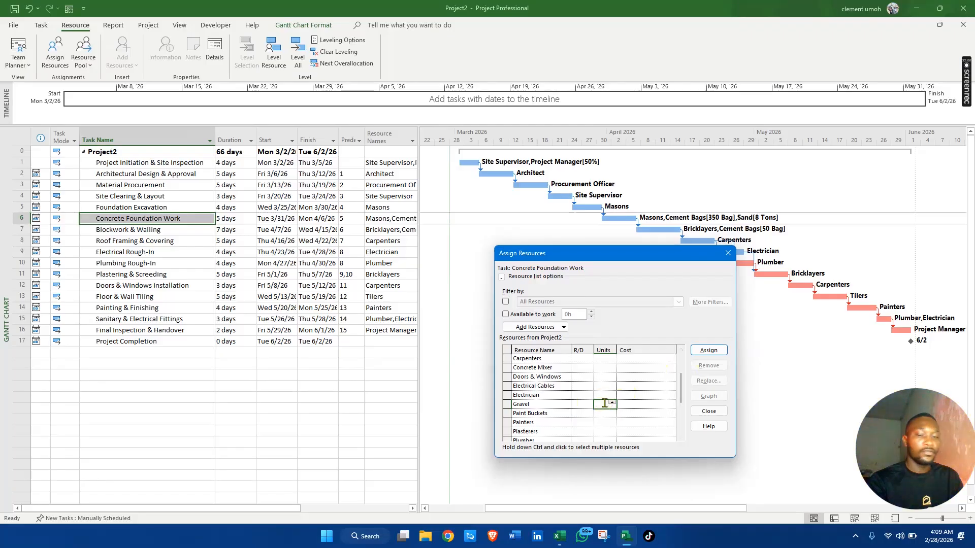
click(709, 350)
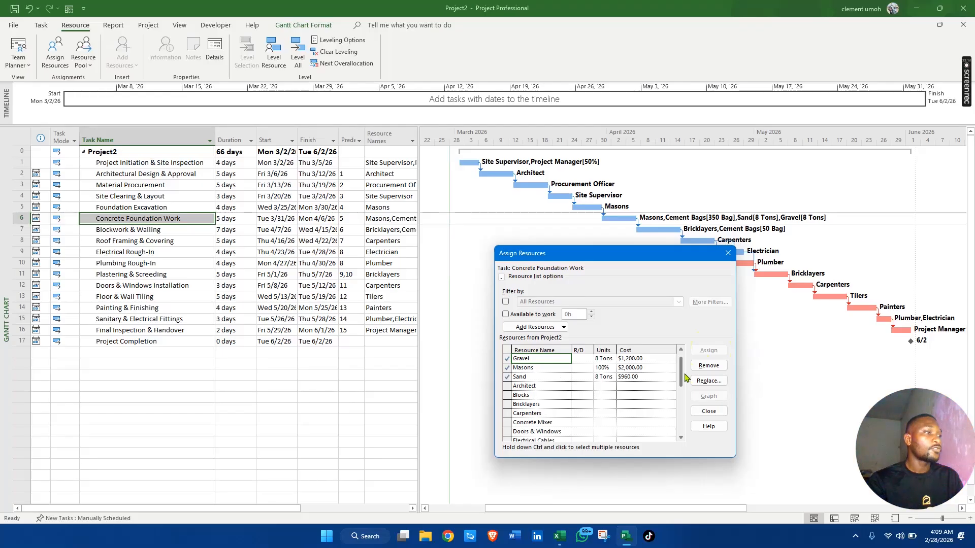
Assign Sand to the Blockwork & Walling task with 1 ton as its units.
click(153, 230)
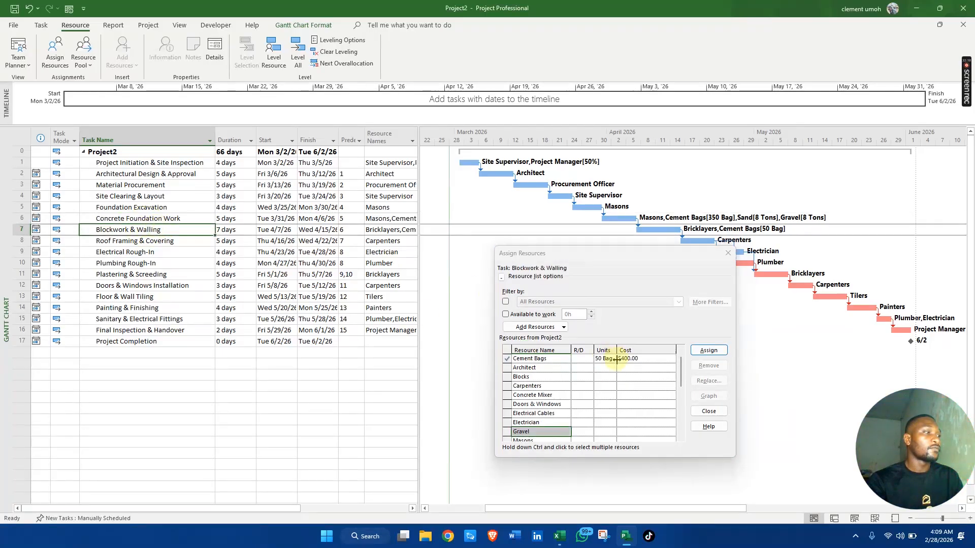
click(593, 368)
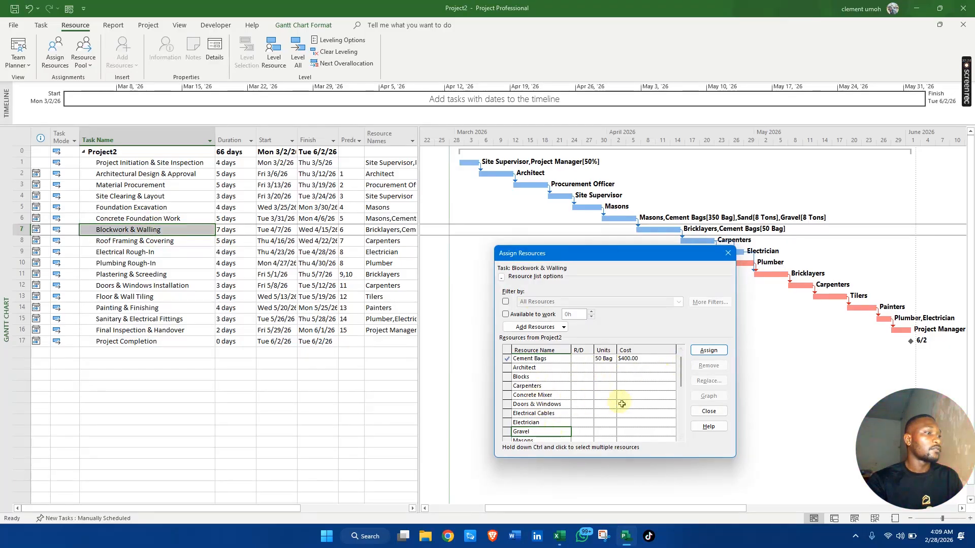
drag(681, 366, 685, 412)
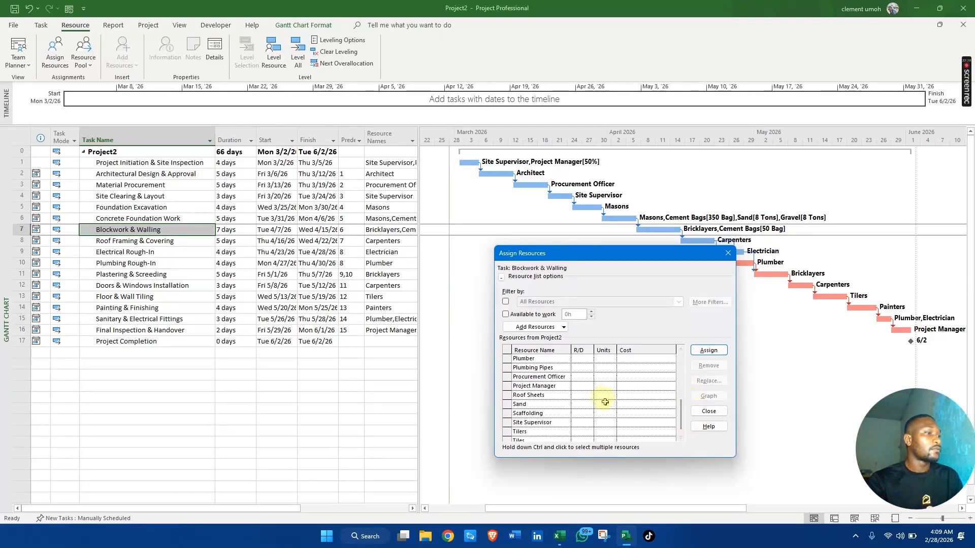
click(608, 405)
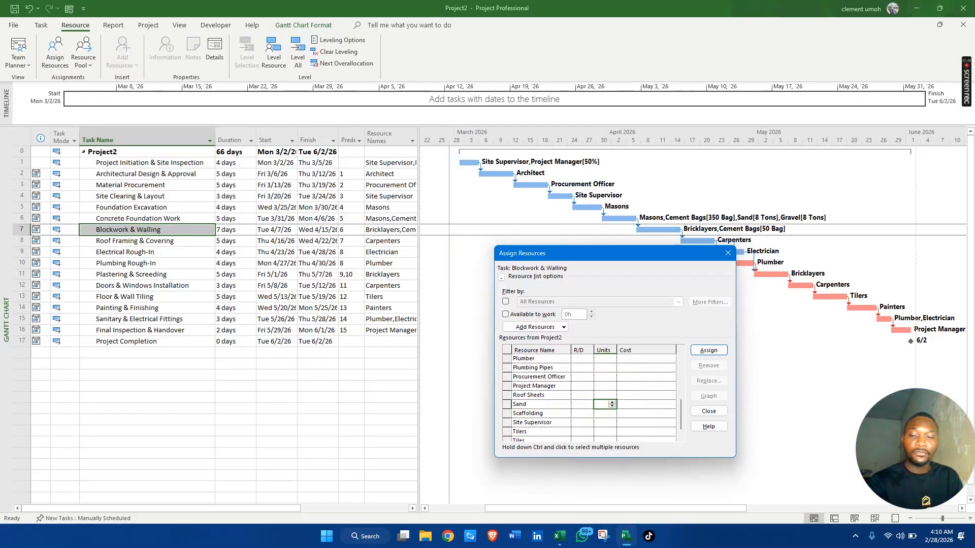
text(2)
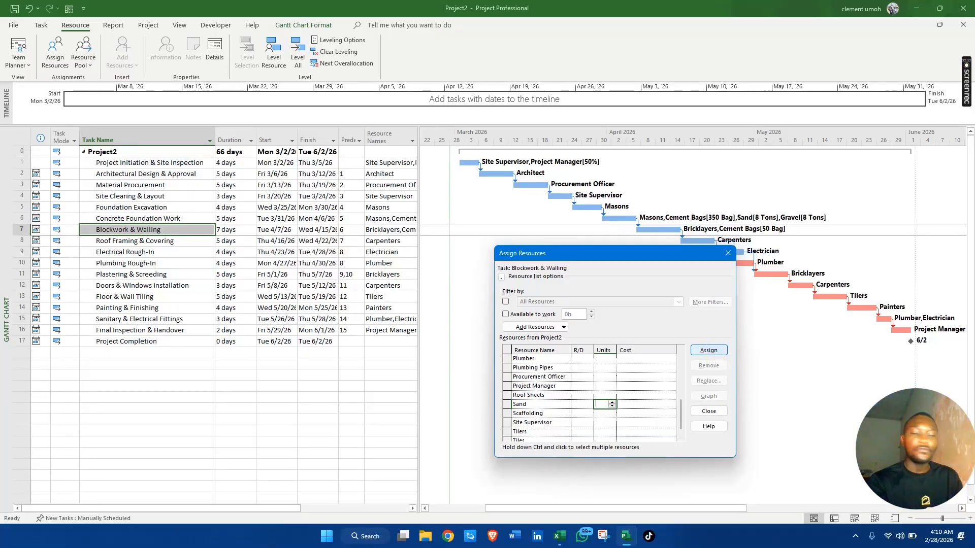
click(711, 356)
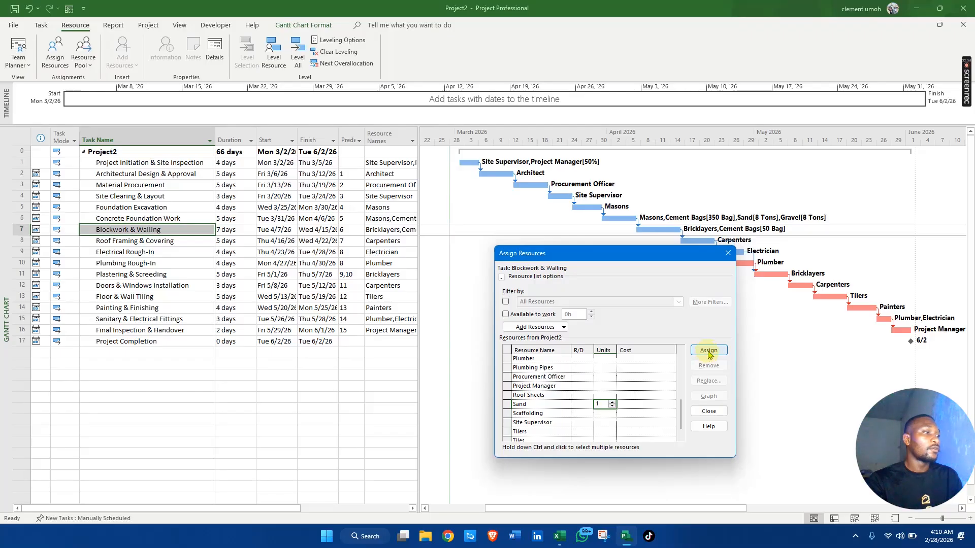
click(709, 351)
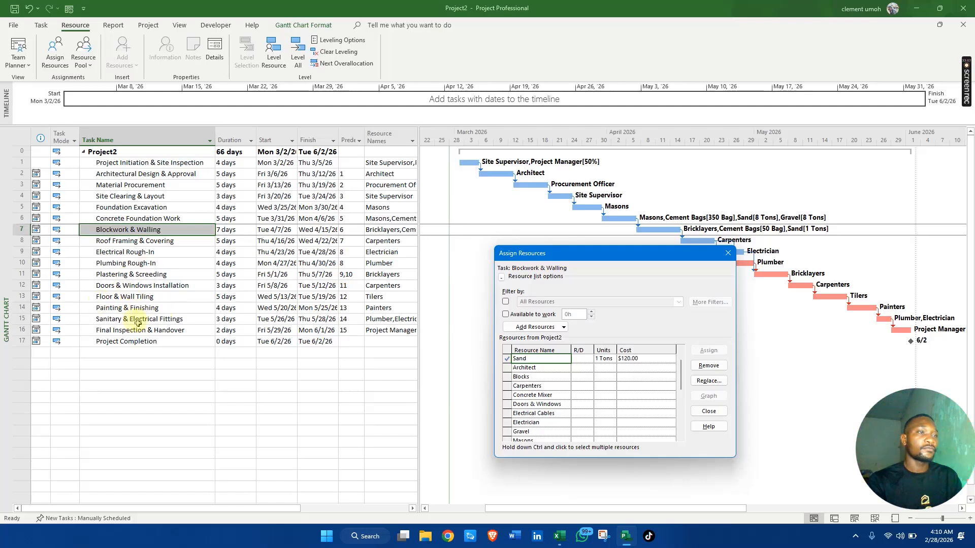
Assign 1 ton of Sand to the Plastering & Screeding task.
click(175, 274)
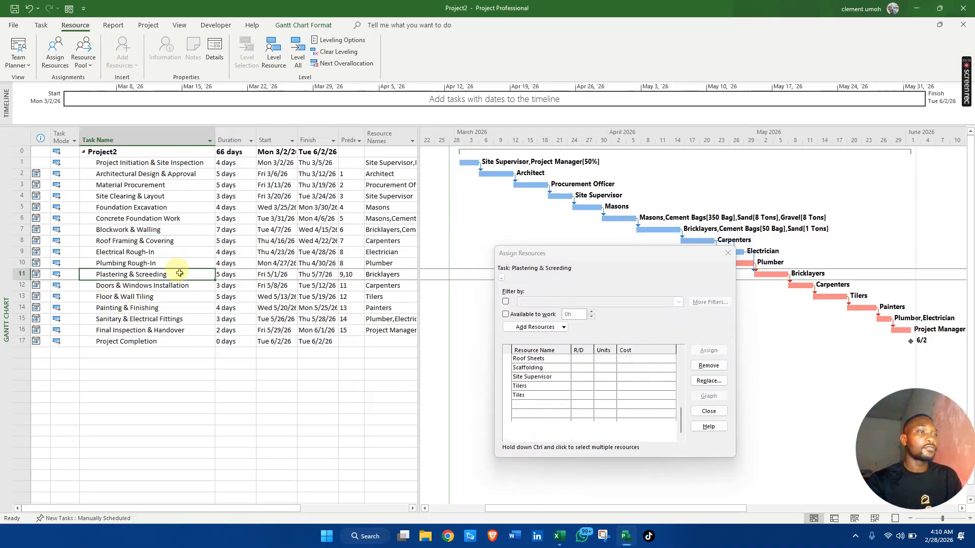
click(600, 359)
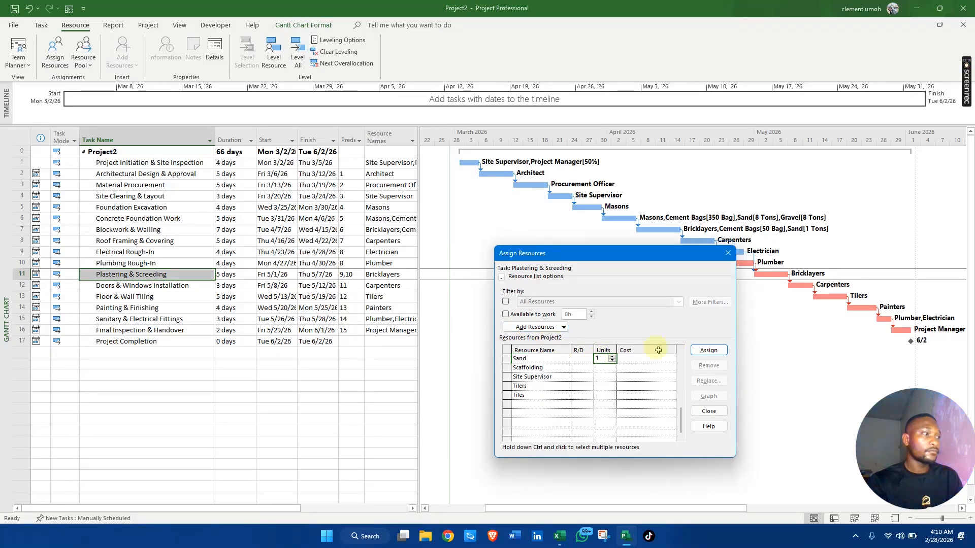
click(705, 351)
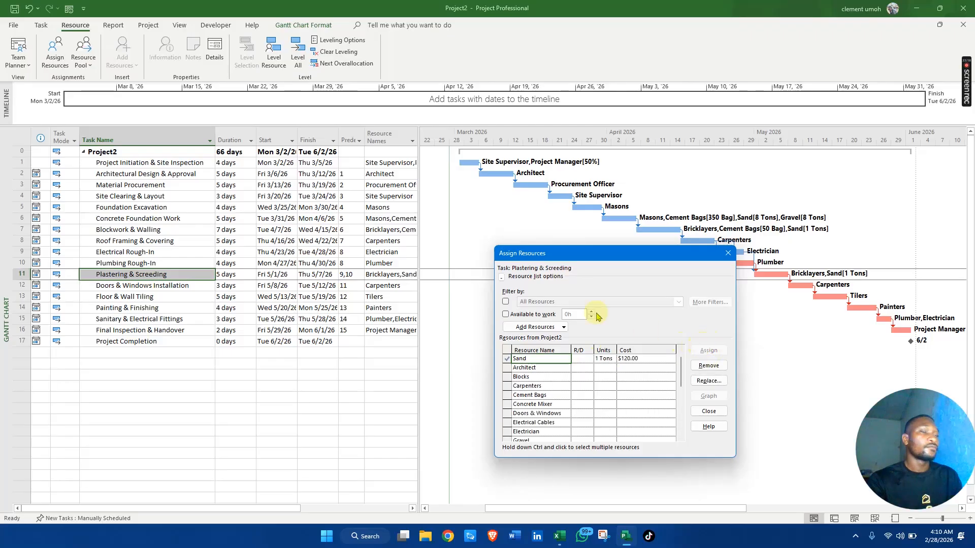
Assign 1 ton of Sand to the Floor & Wall Tiling task.
click(143, 297)
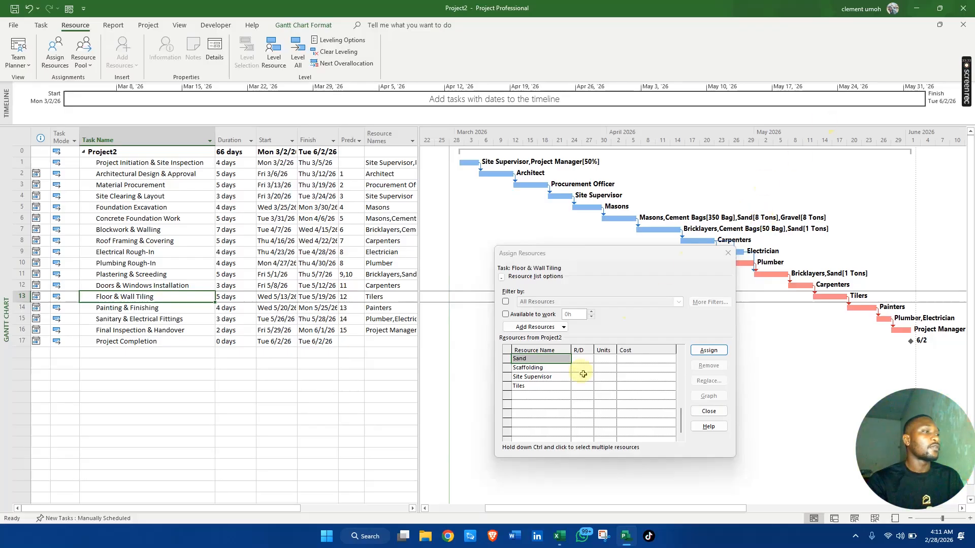
click(613, 360)
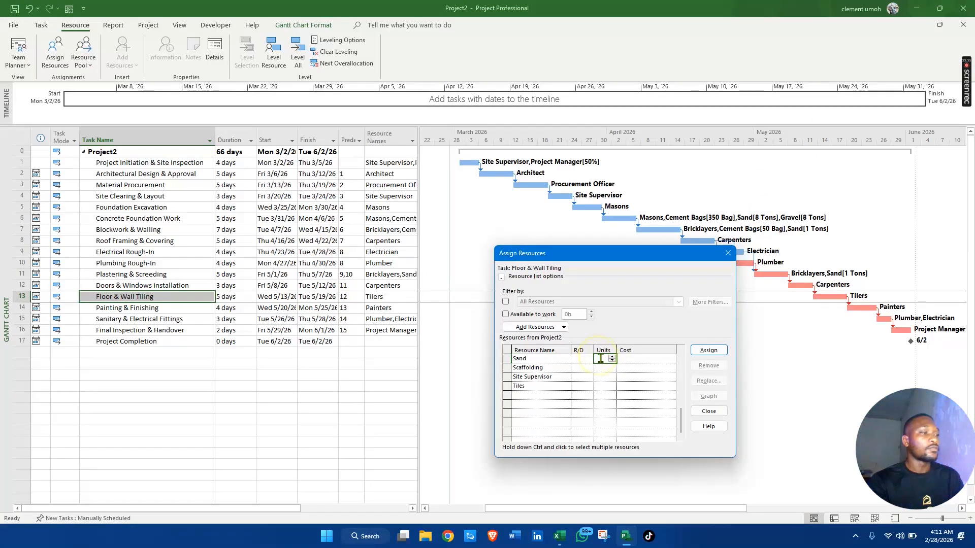
text(1)
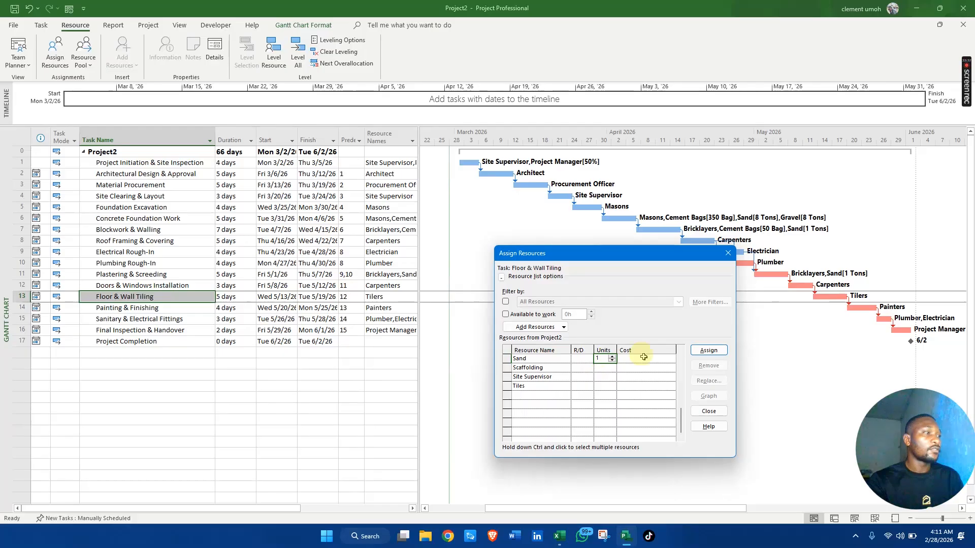
click(709, 351)
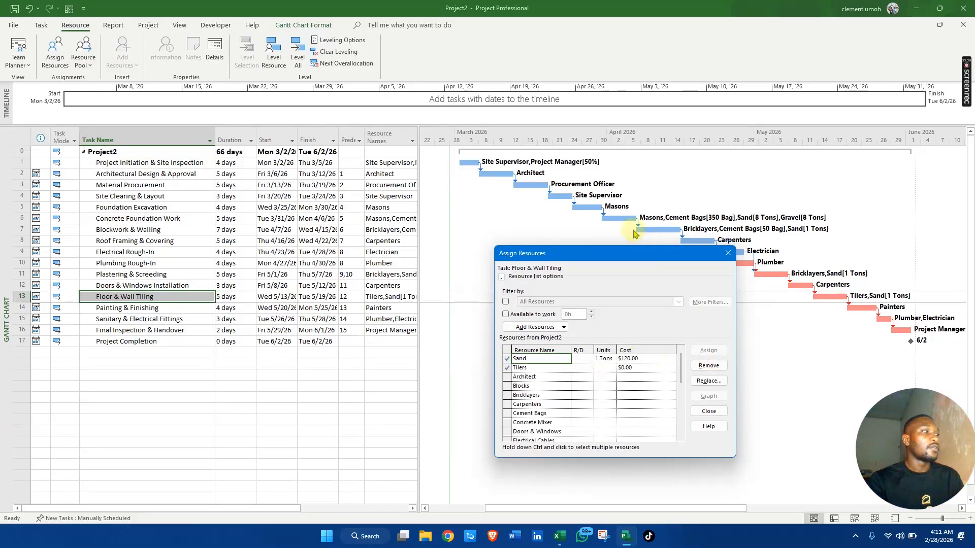
Reduce the Sand units on the Concrete Foundation Work task to 7 tons.
click(139, 218)
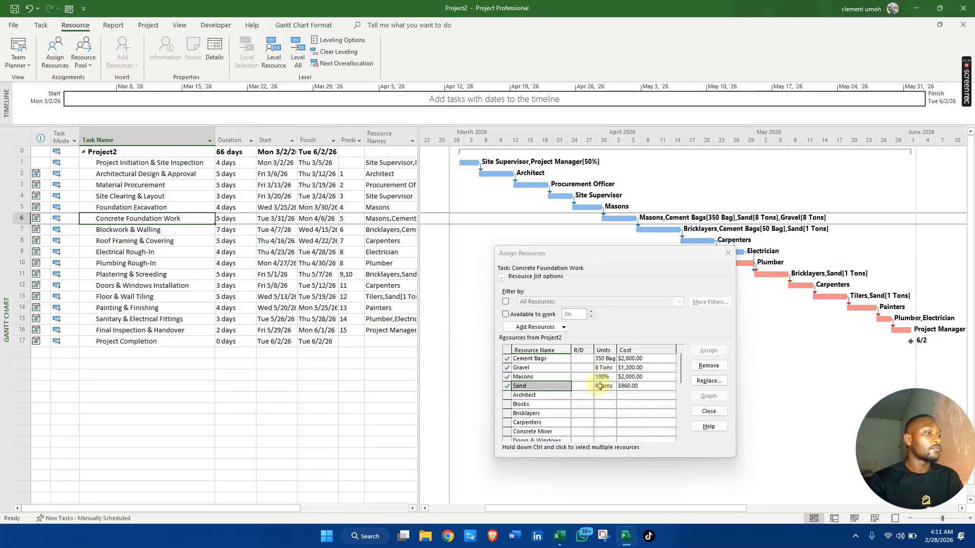
click(602, 386)
click(599, 385)
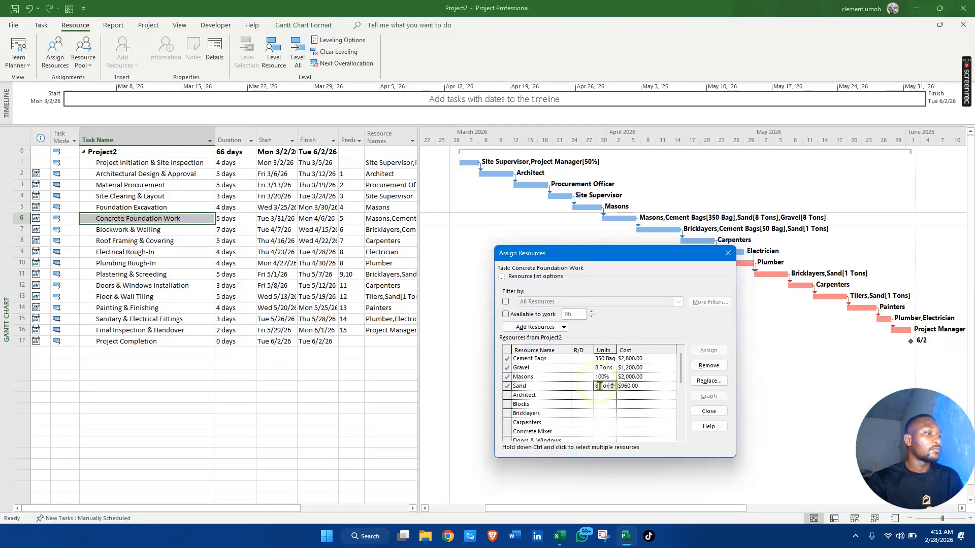
key(BackSpace)
key(BackSpace)
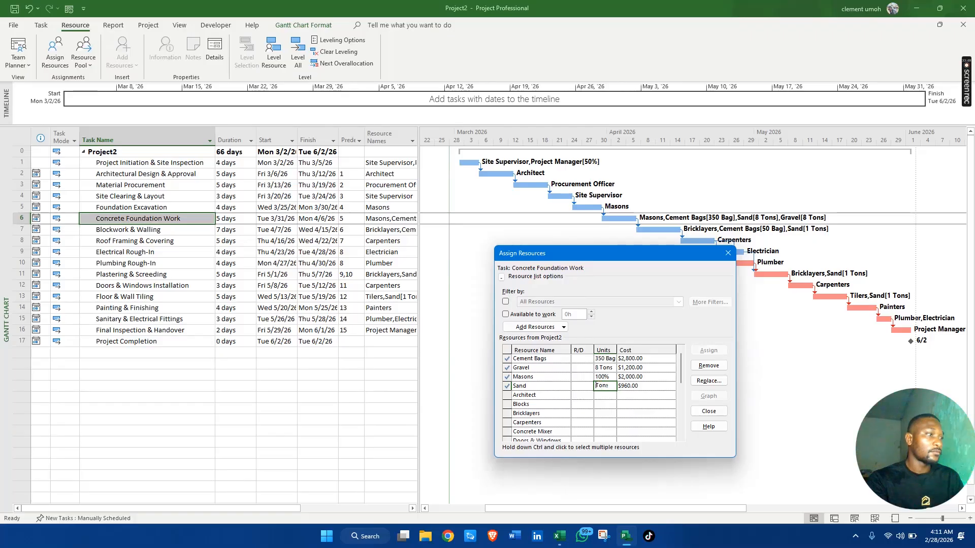
text(7)
key(Return)
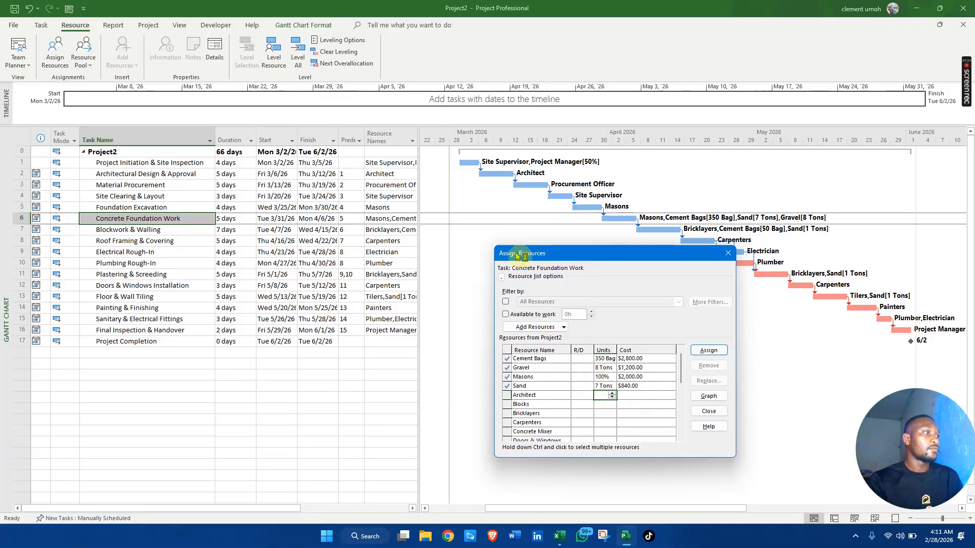
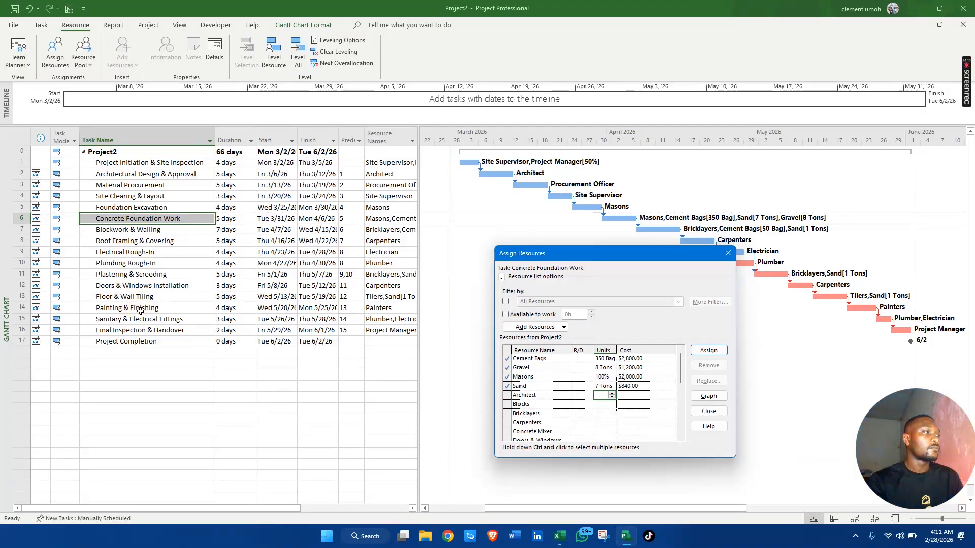
Check the Tilers' total cost on the Human_Resources sheet in Excel and set the Tilers cost on Project's Floor & Wall Tiling task to $500.
click(152, 308)
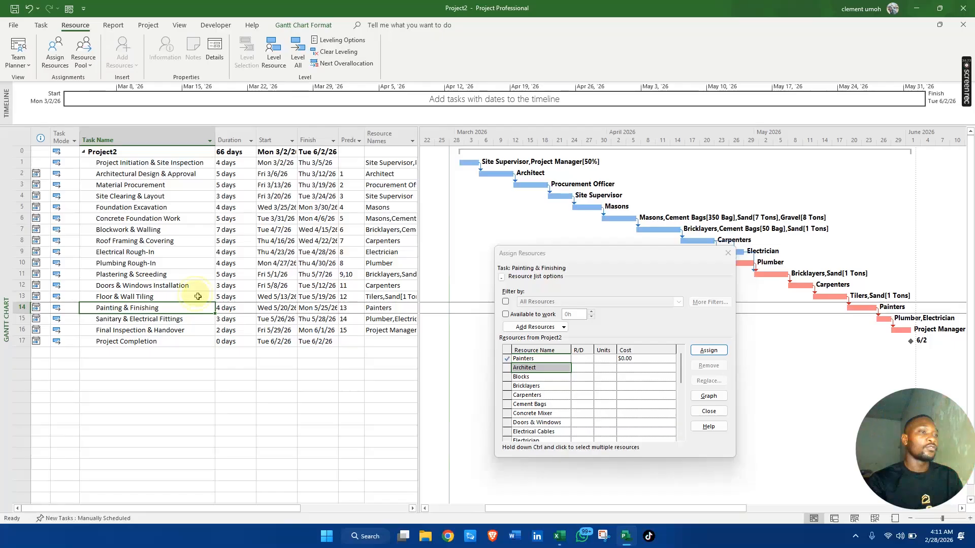
click(198, 297)
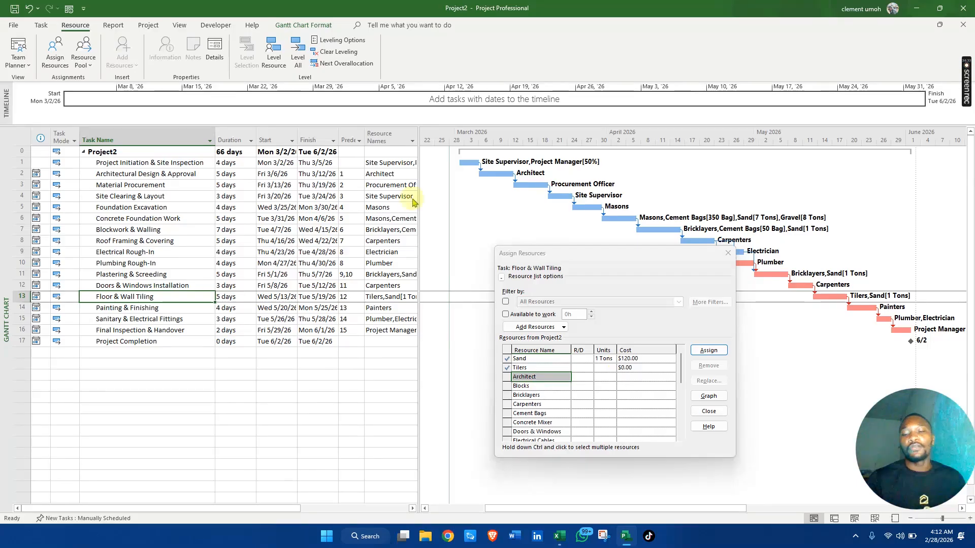
key(alt+Tab)
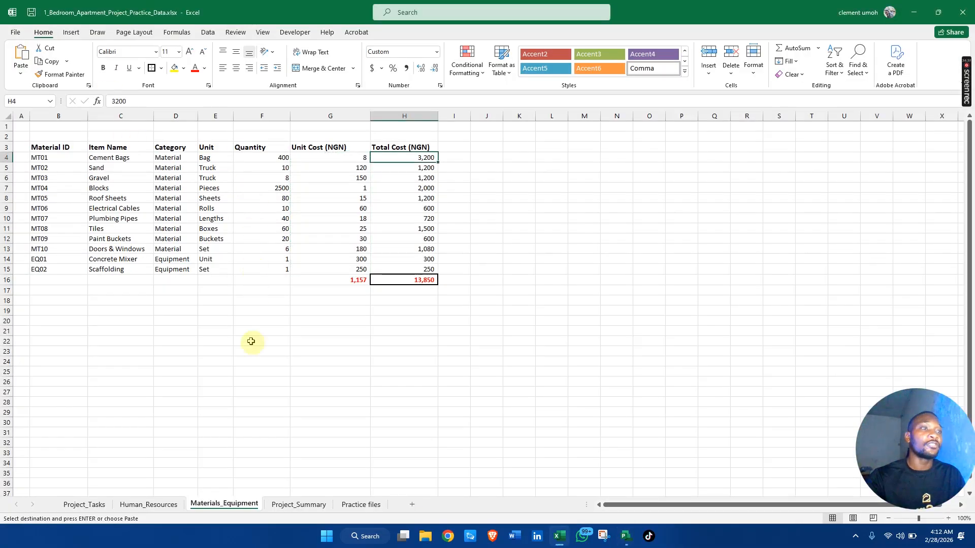
click(161, 505)
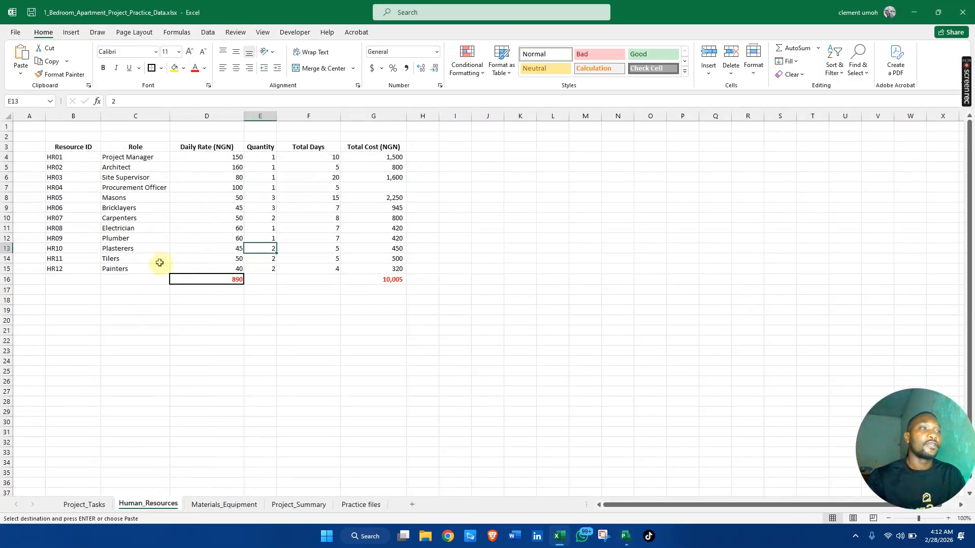
click(127, 257)
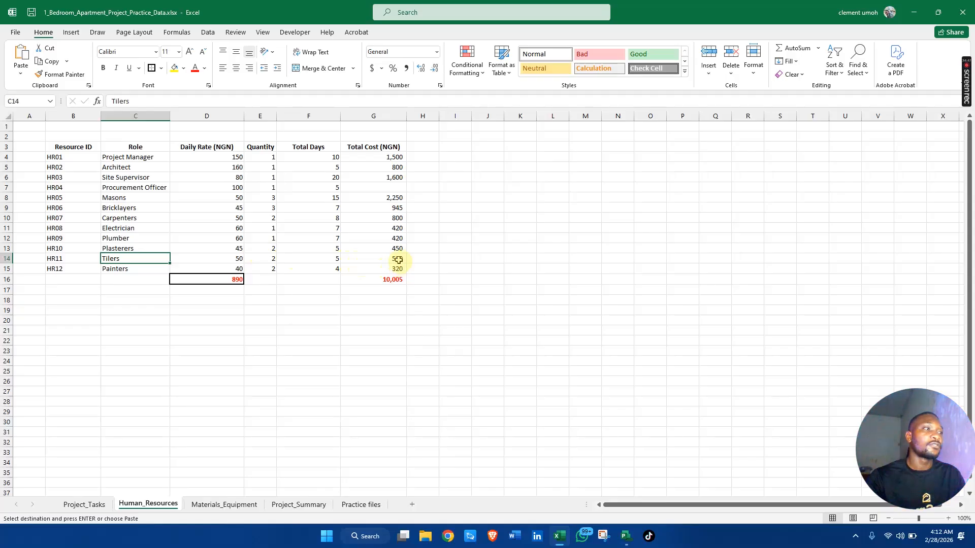
key(alt+Tab)
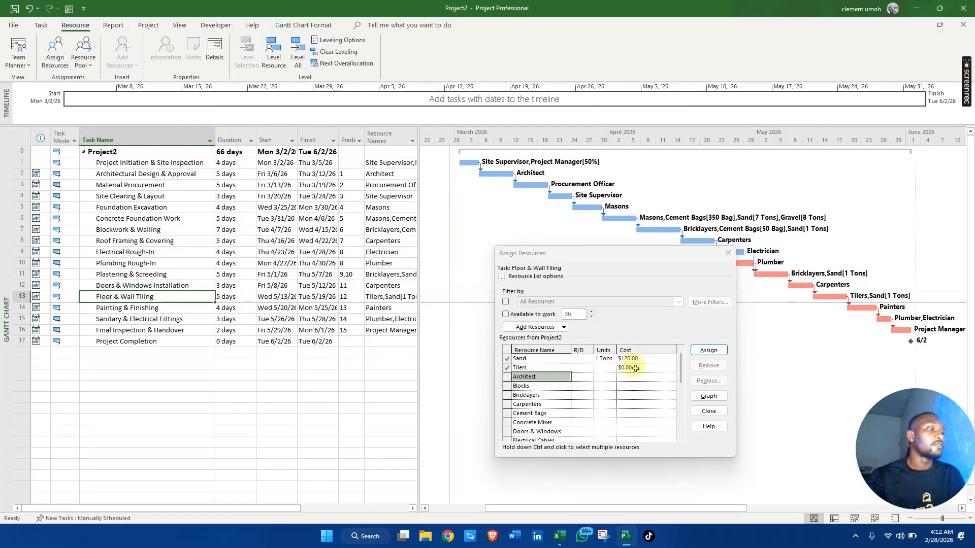
click(635, 368)
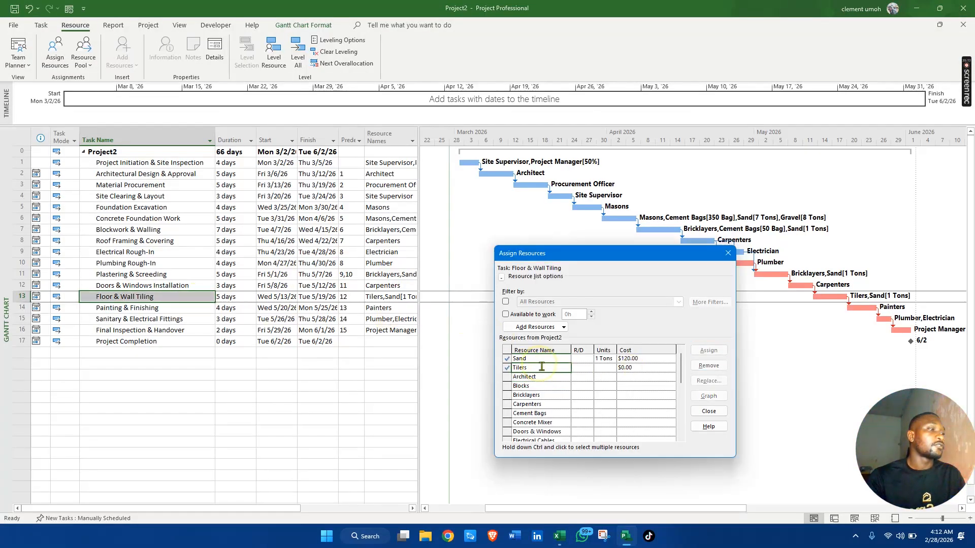
click(633, 368)
click(626, 366)
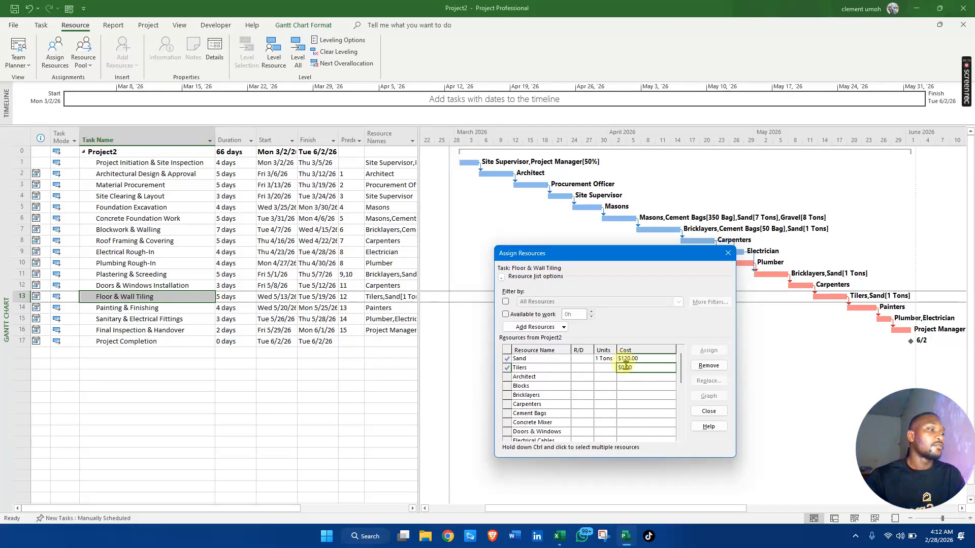
key(alt+Tab)
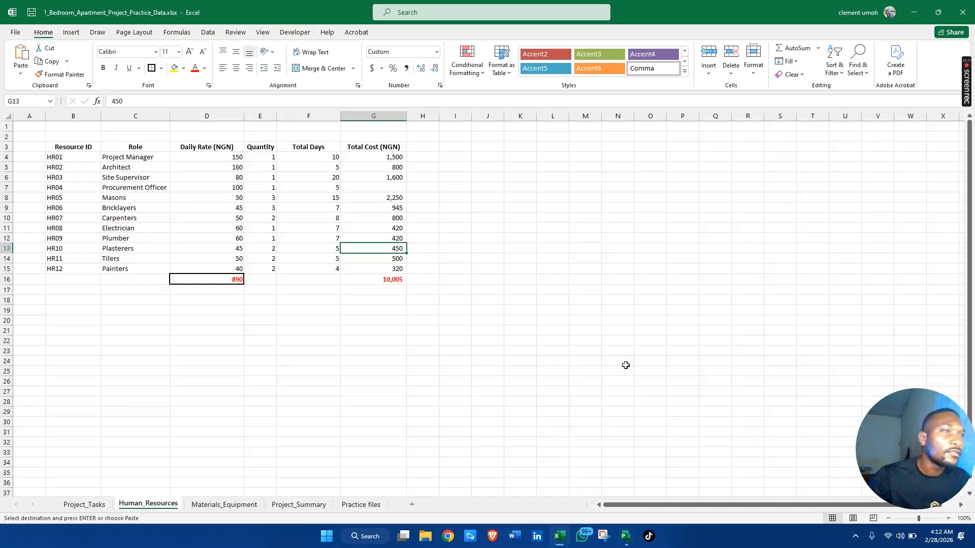
key(alt+Tab)
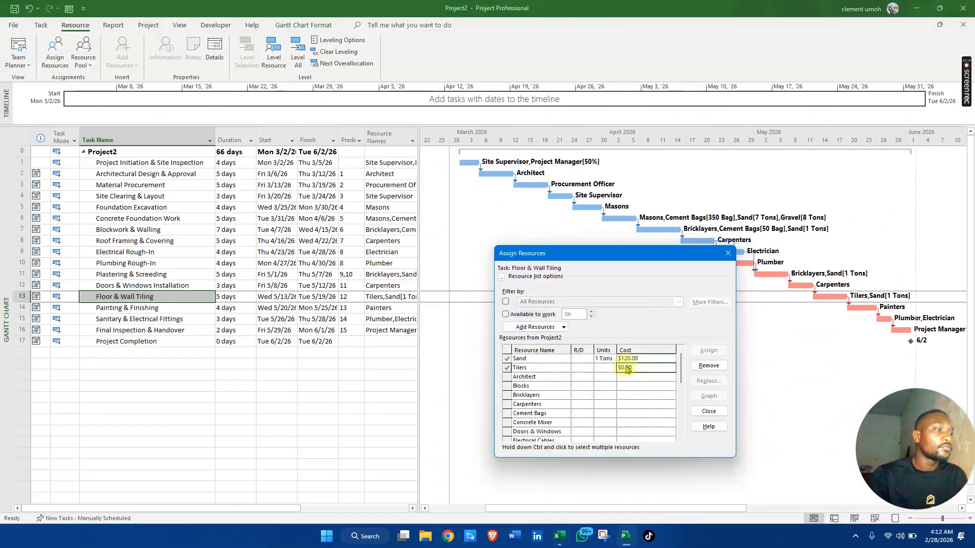
click(626, 366)
text(500)
key(Return)
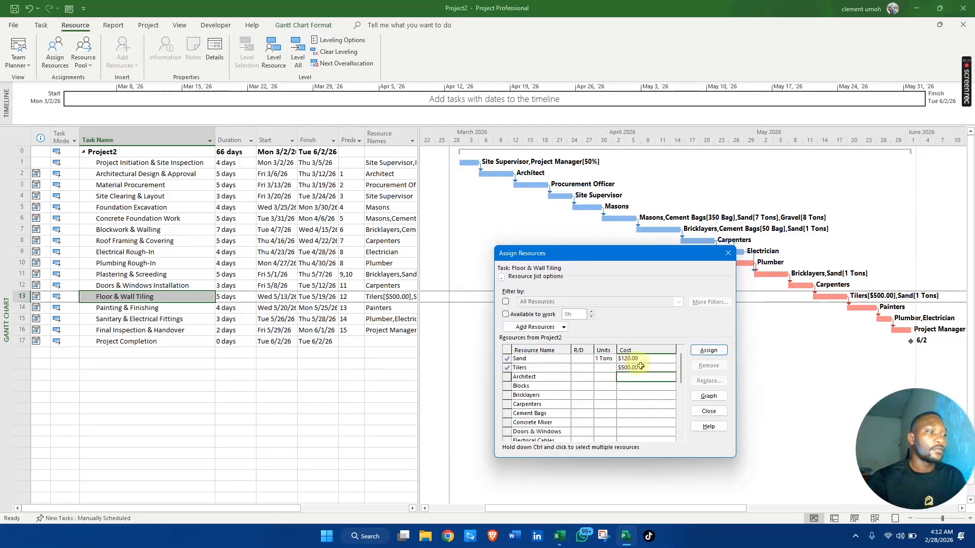
Check the Painters' total cost on the Human_Resources sheet in Excel and set the Painters cost on Project's Painting & Finishing task to $320.
key(alt+Tab)
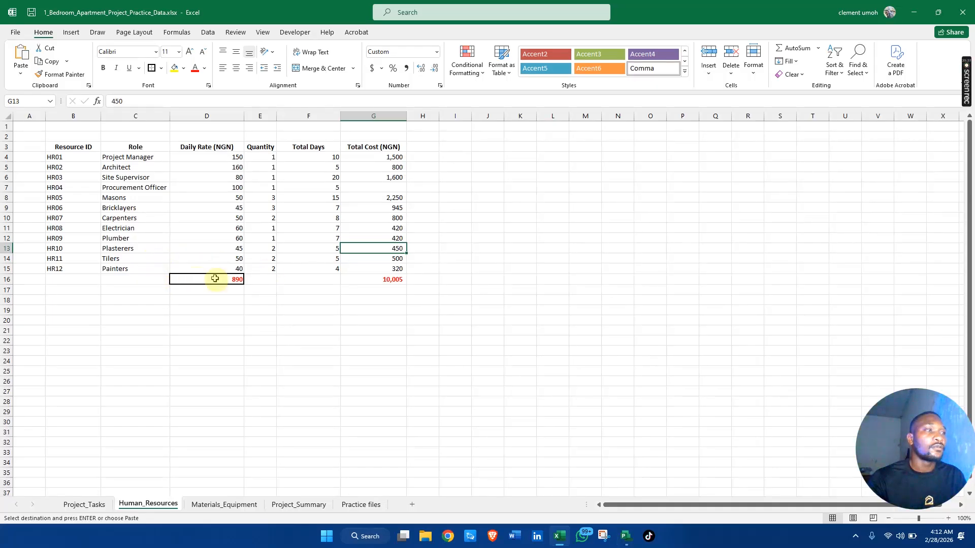
key(alt+Tab)
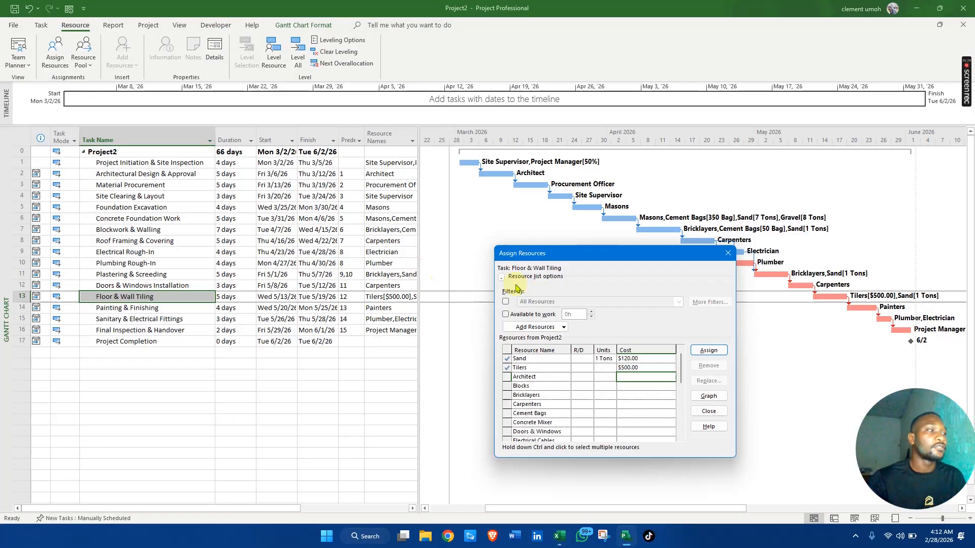
click(145, 308)
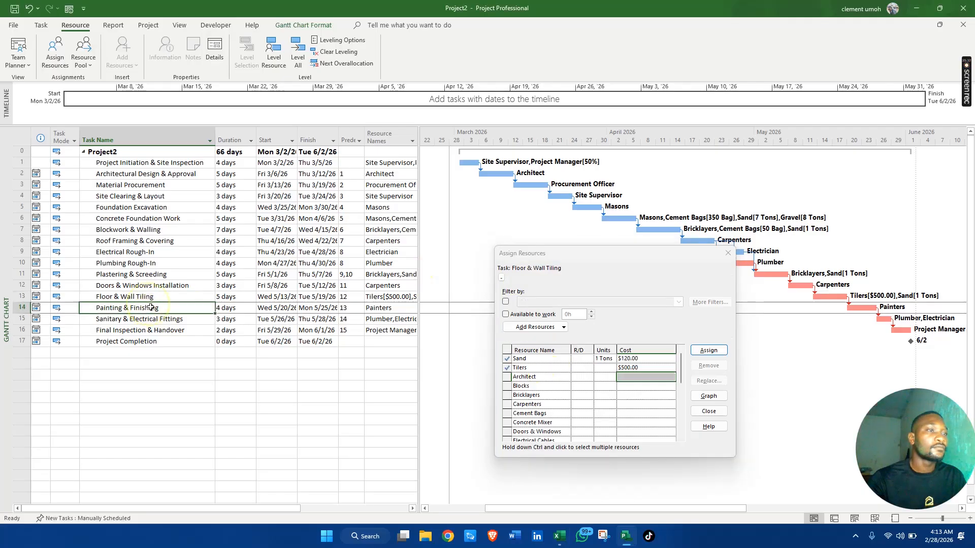
click(636, 359)
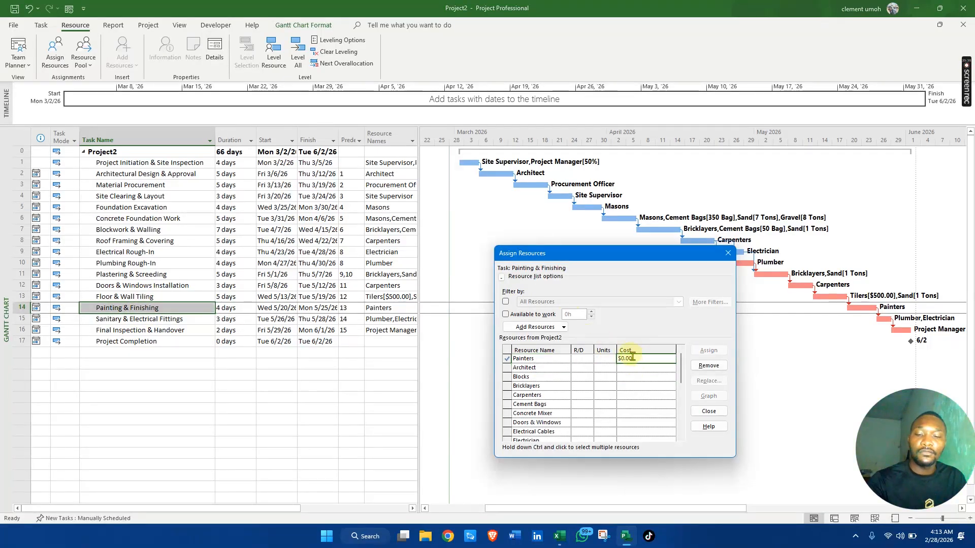
text(320)
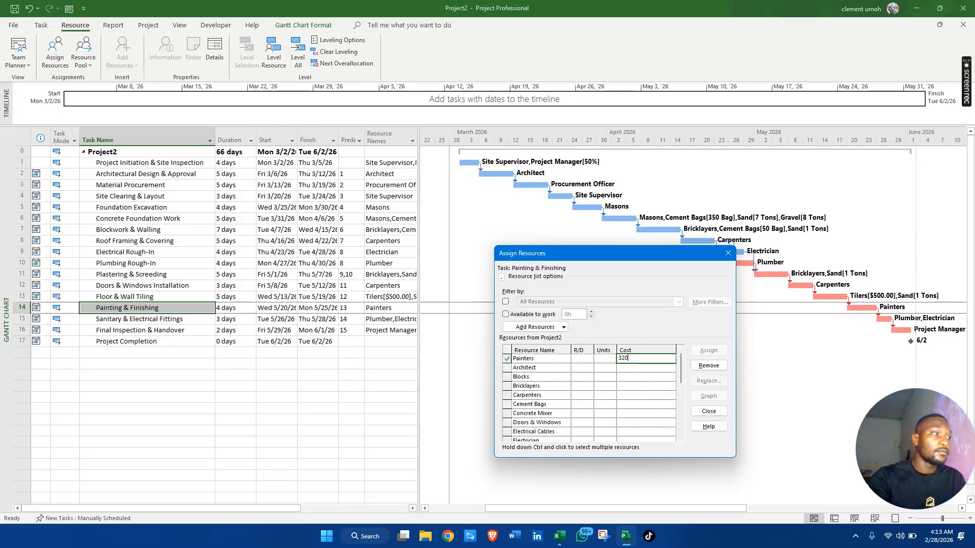
key(Return)
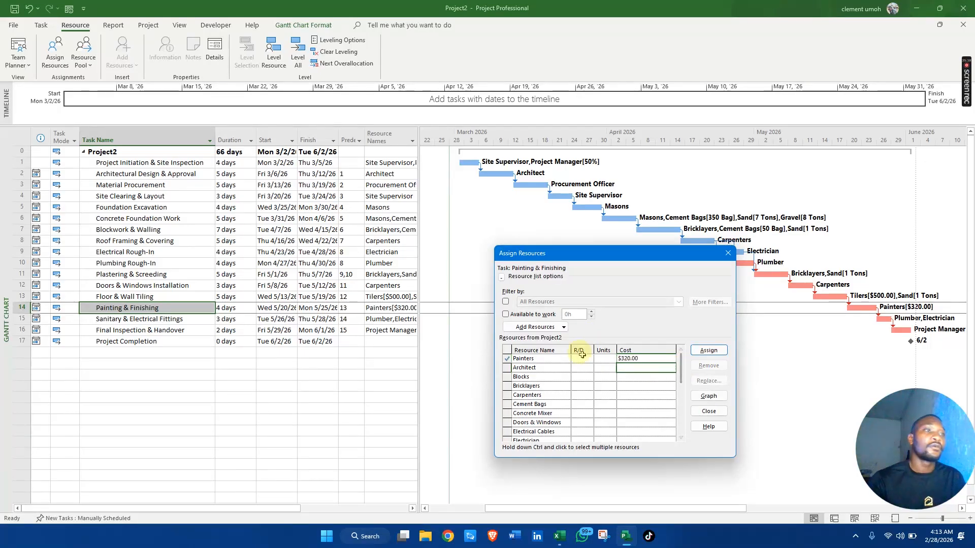
Compare the Human_Resources costs in Excel with the resources assigned to Project's Plastering & Screeding and Plumbing Rough-In tasks.
key(alt+Tab)
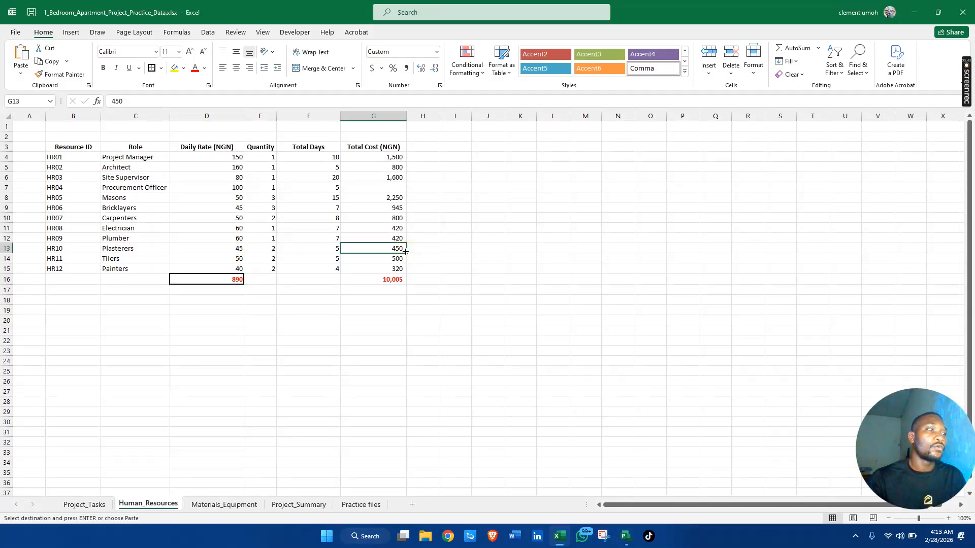
key(alt+Tab)
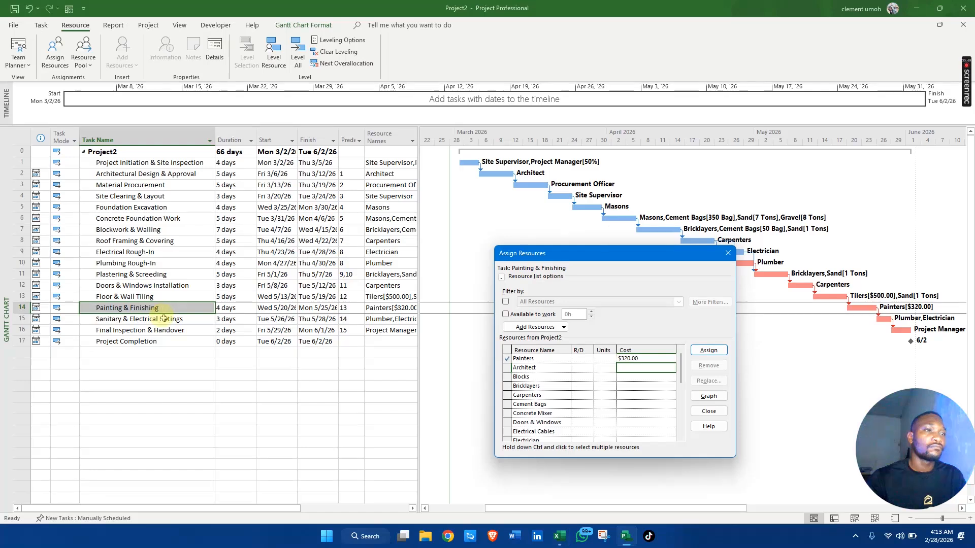
click(145, 273)
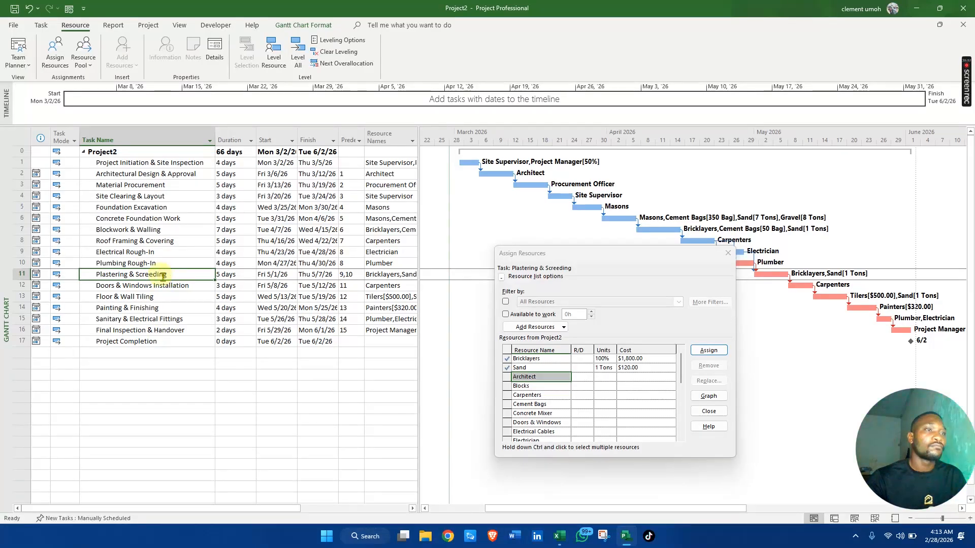
click(139, 264)
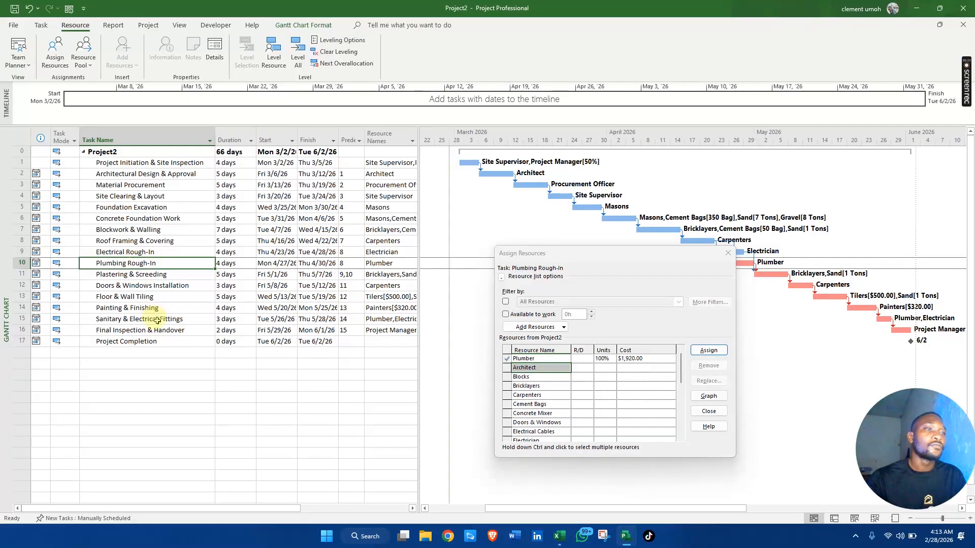
Switch the Gantt Chart to the Cost table to review the task costs and return to the Entry table.
click(26, 133)
right_click(27, 133)
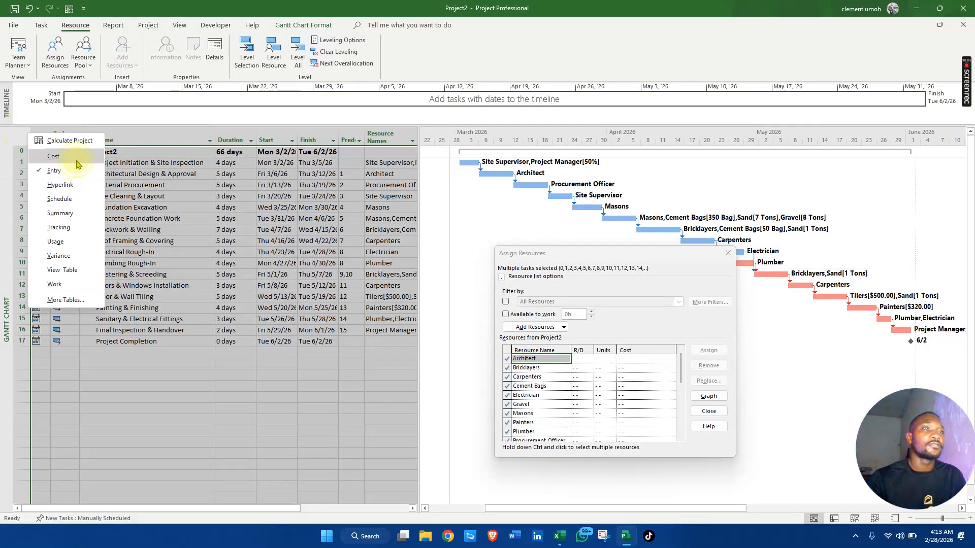
click(76, 159)
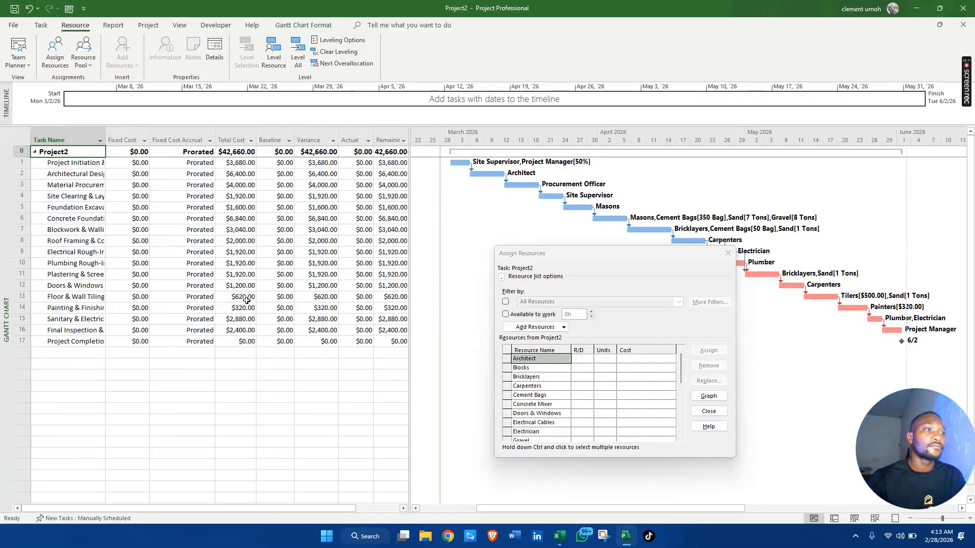
key(alt+Tab)
click(21, 135)
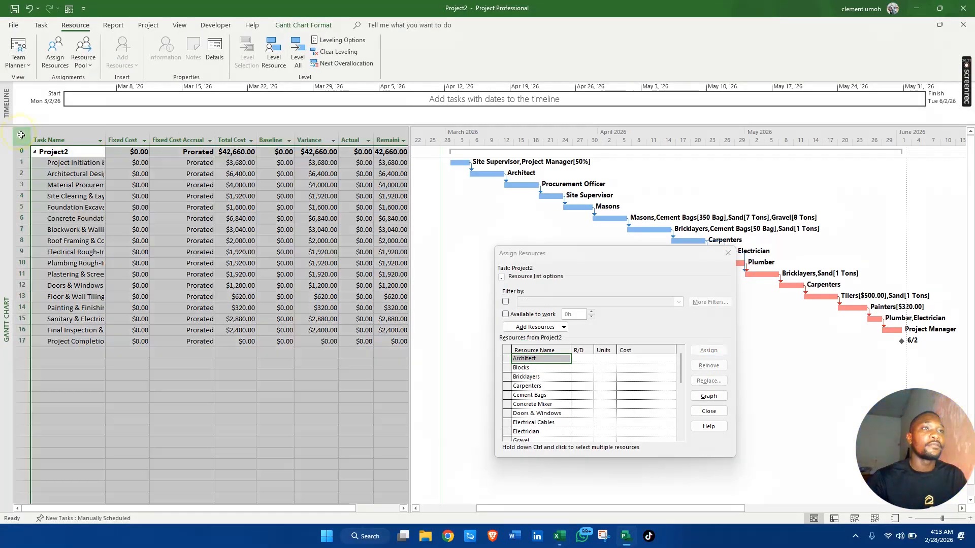
right_click(22, 135)
click(55, 175)
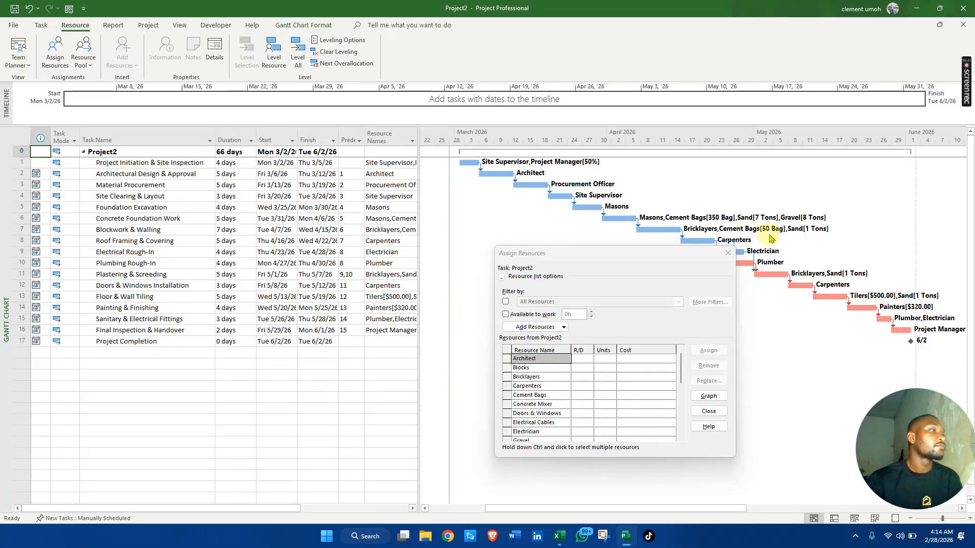
Reduce the Cement Bags units on the Blockwork & Walling task to 40 bags.
click(669, 268)
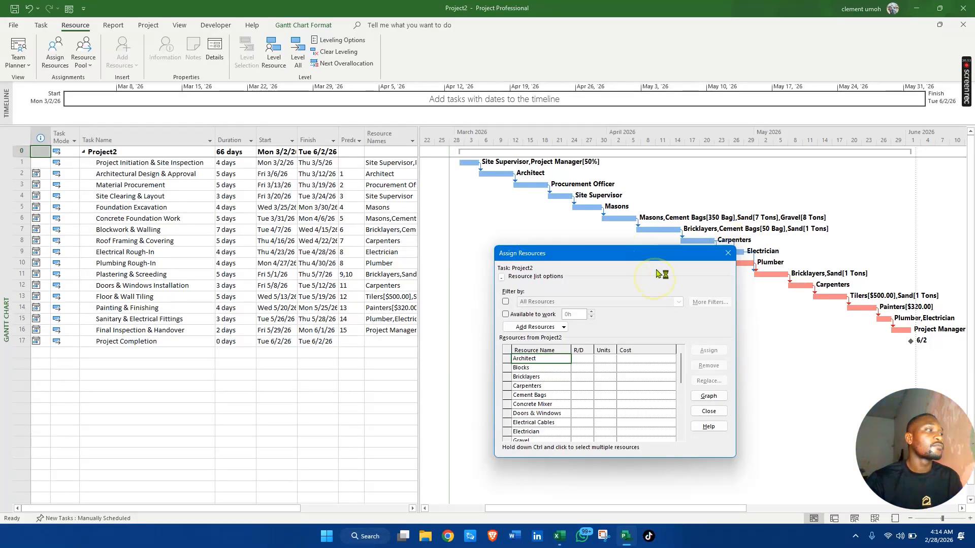
click(730, 231)
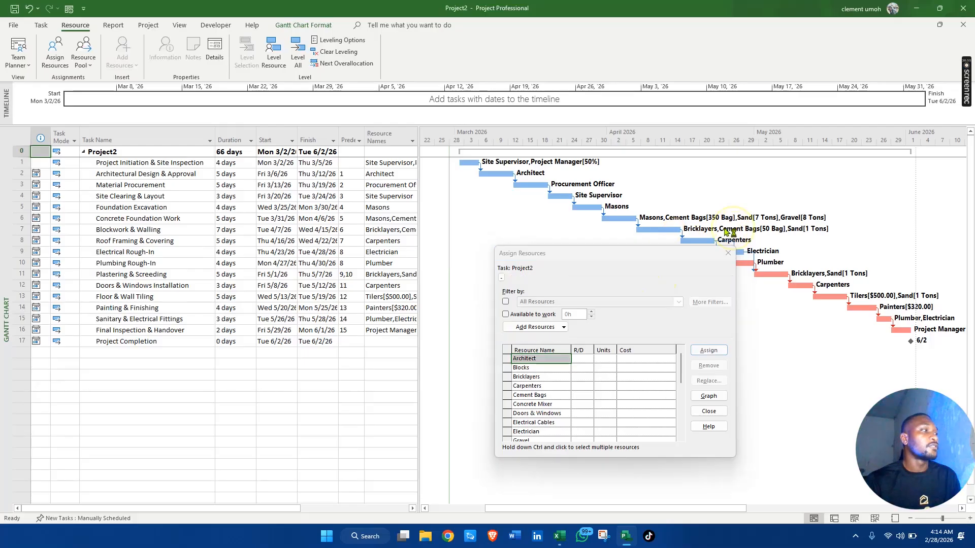
click(143, 229)
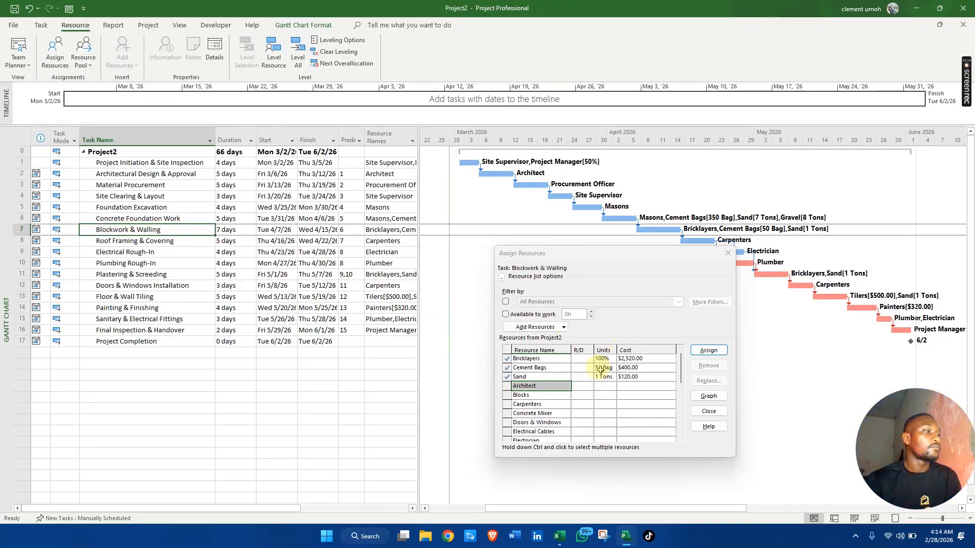
click(600, 369)
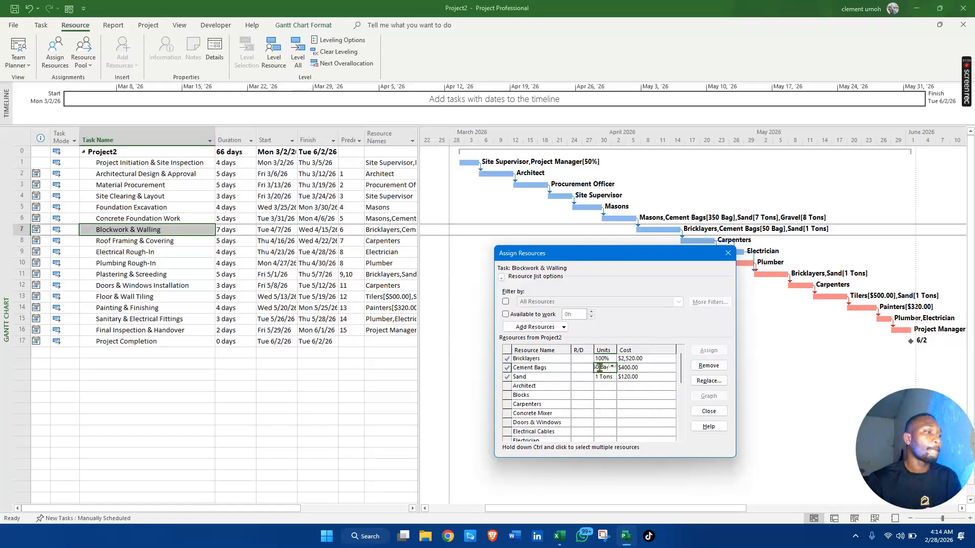
key(Return)
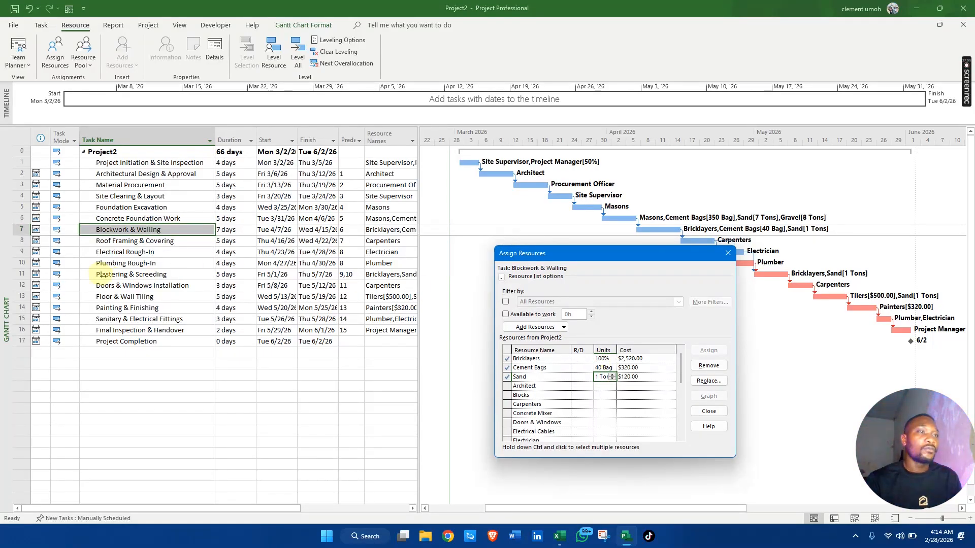
Assign 5 bags of Cement Bags to the Plastering & Screeding task.
click(22, 274)
click(599, 360)
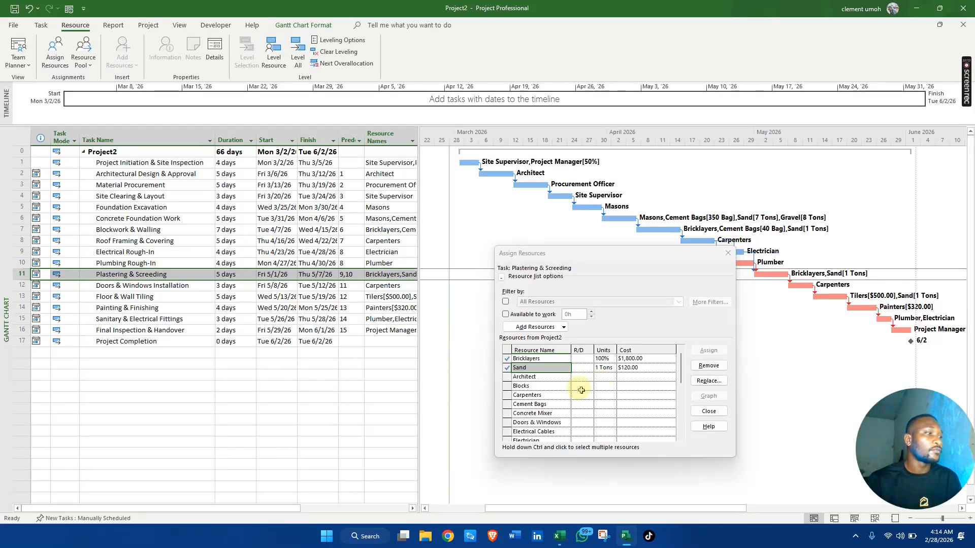
click(599, 376)
drag(680, 374, 679, 385)
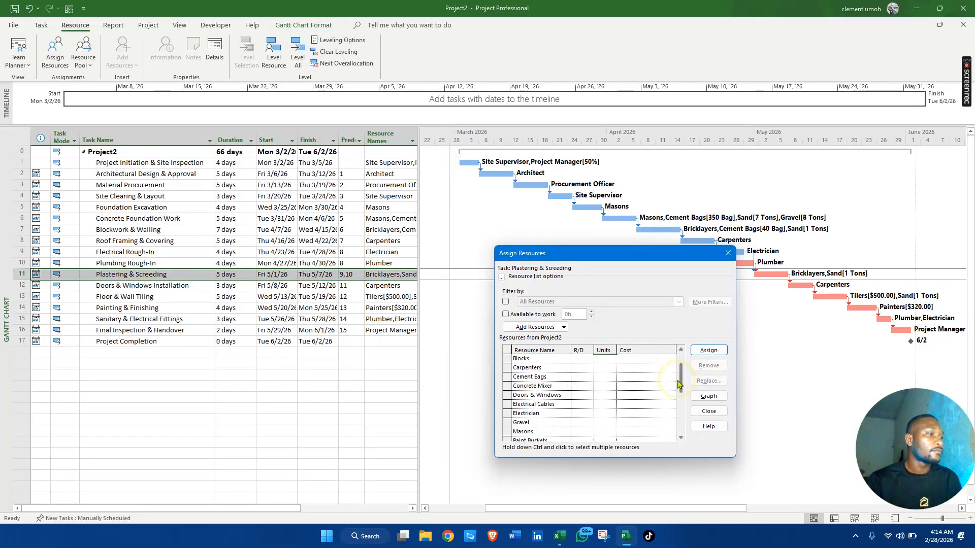
click(605, 378)
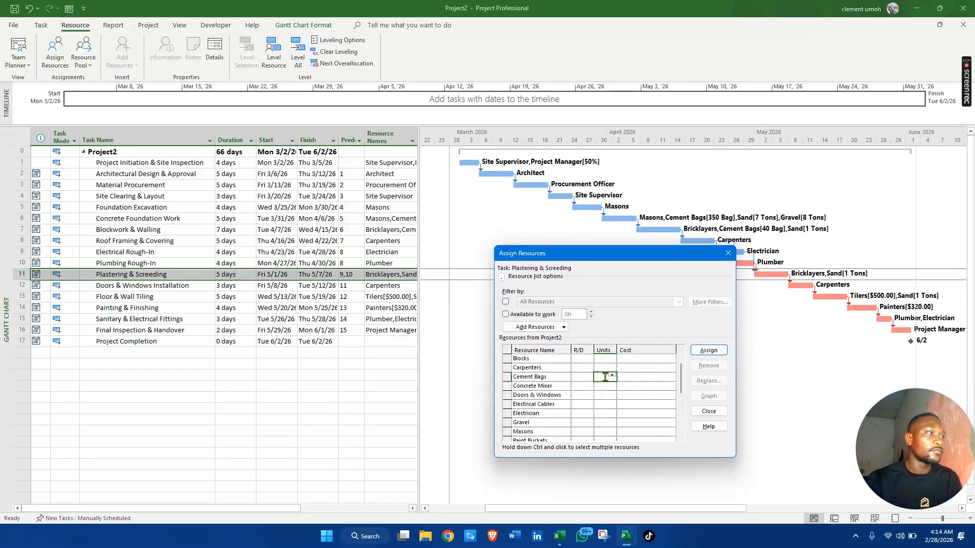
text(5)
key(Return)
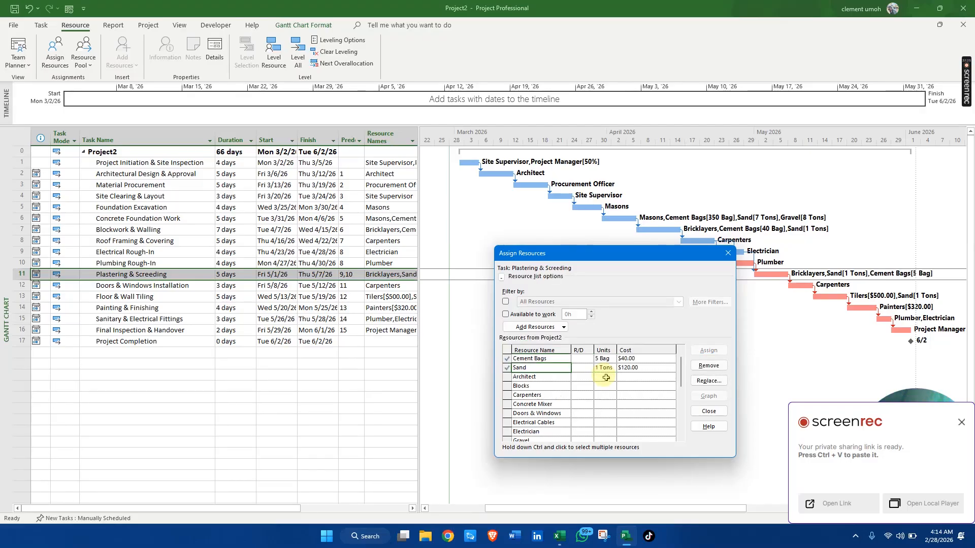
click(961, 422)
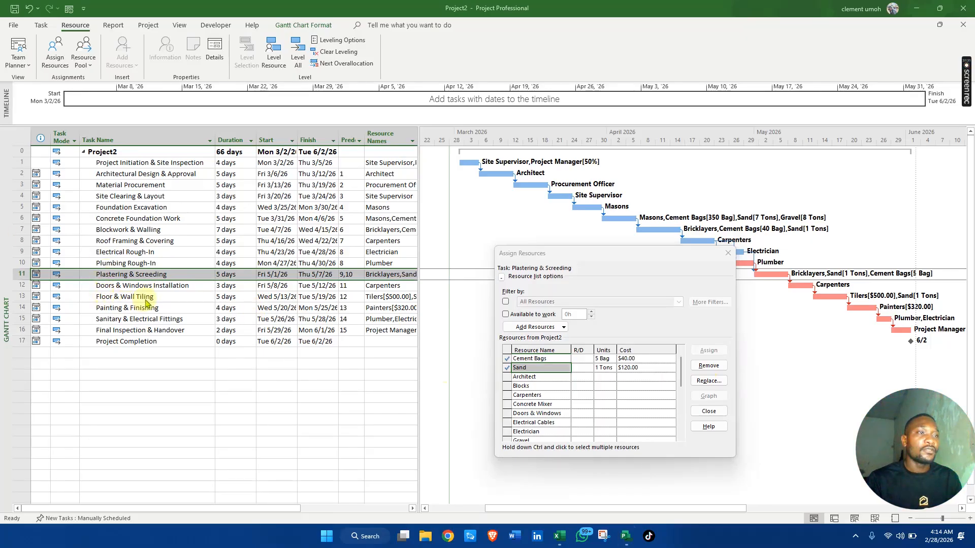
Assign 5 bags of Cement Bags to the Floor & Wall Tiling task.
click(118, 297)
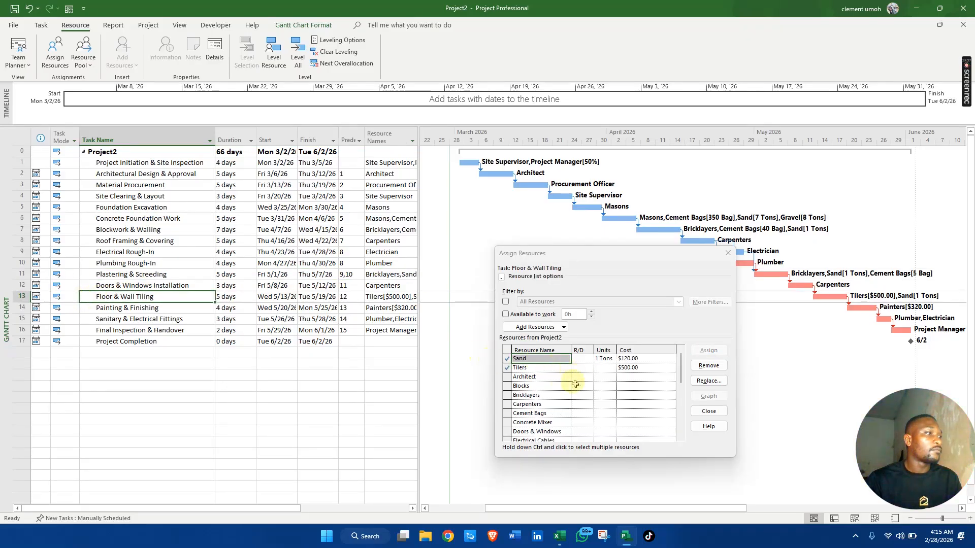
click(548, 415)
click(598, 413)
text(5)
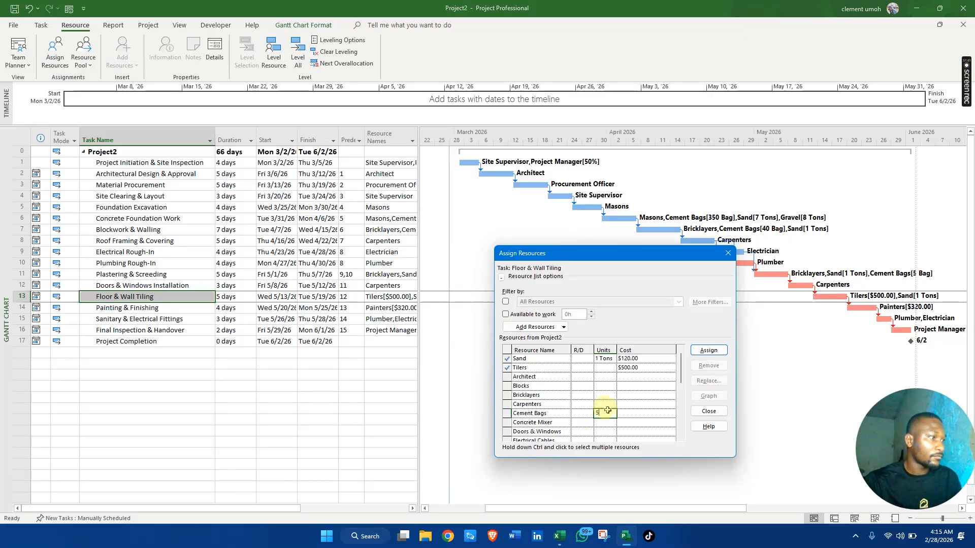
click(711, 352)
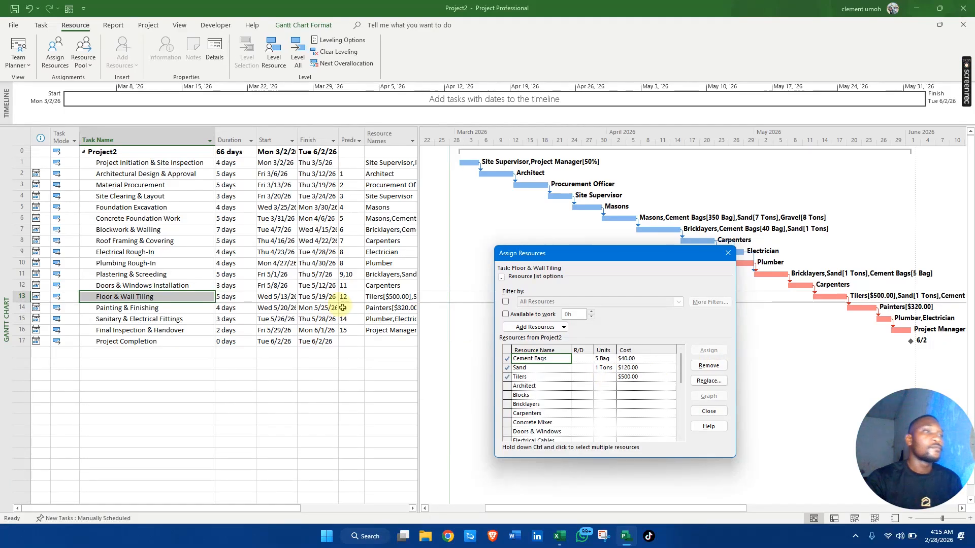
Check the Blocks quantity on the Materials_Equipment sheet in Excel and assign 500 pieces of Blocks to Project's Concrete Foundation Work task.
key(alt+Tab)
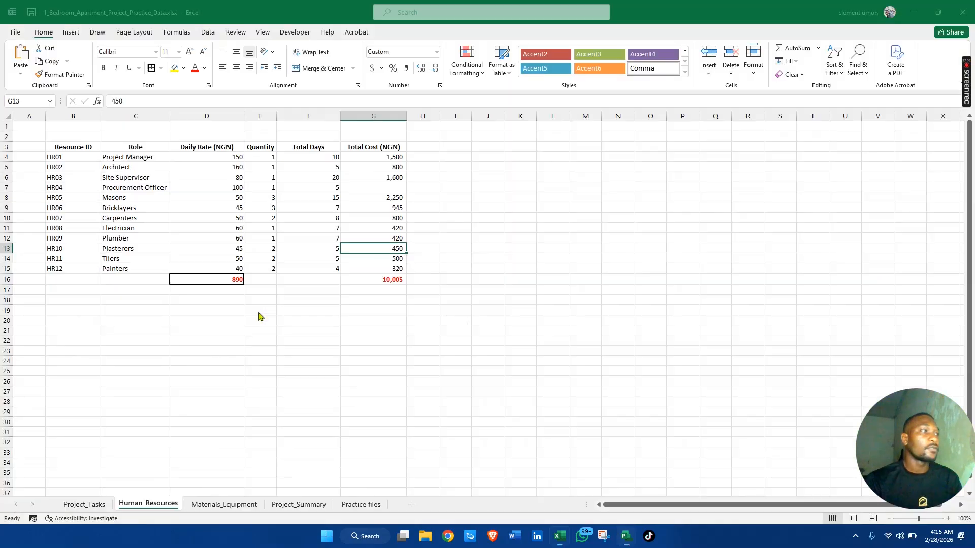
click(224, 504)
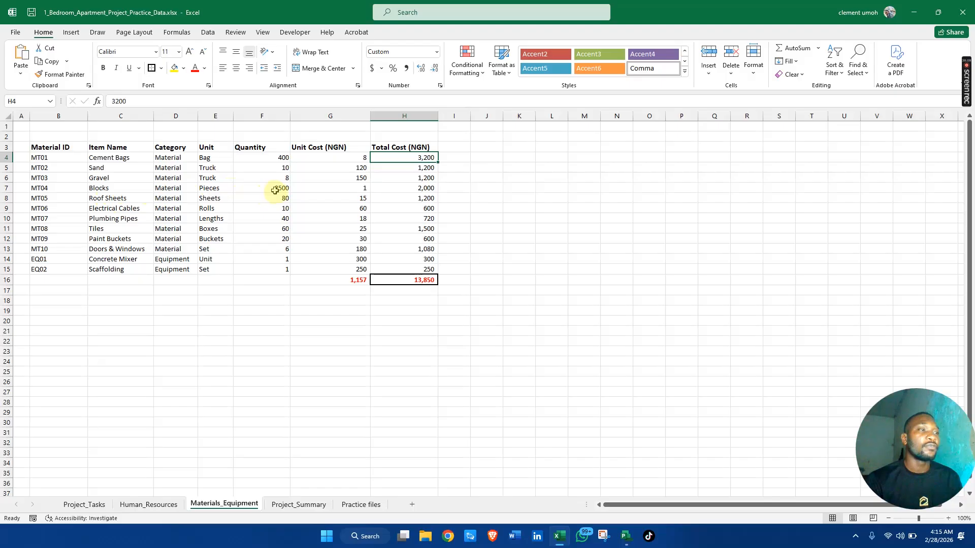
key(alt+Tab)
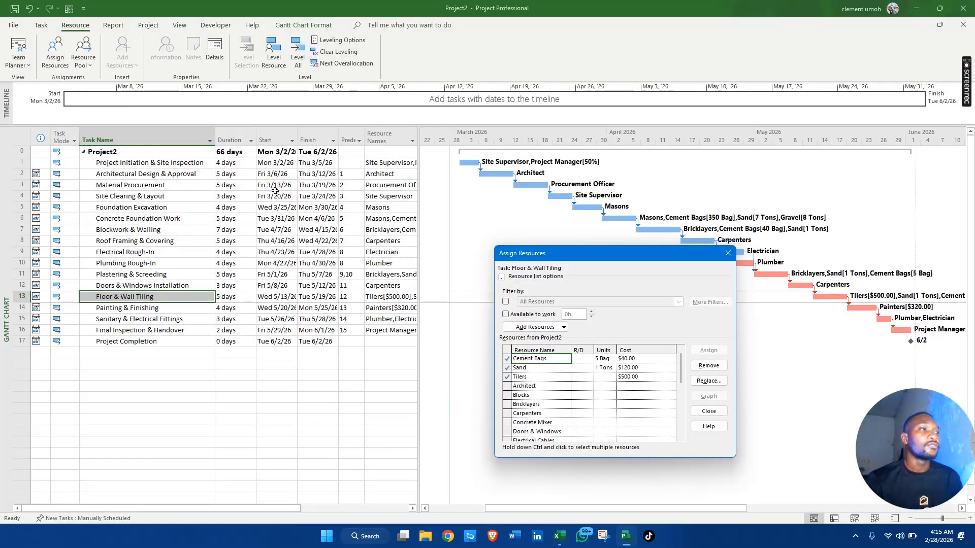
click(156, 207)
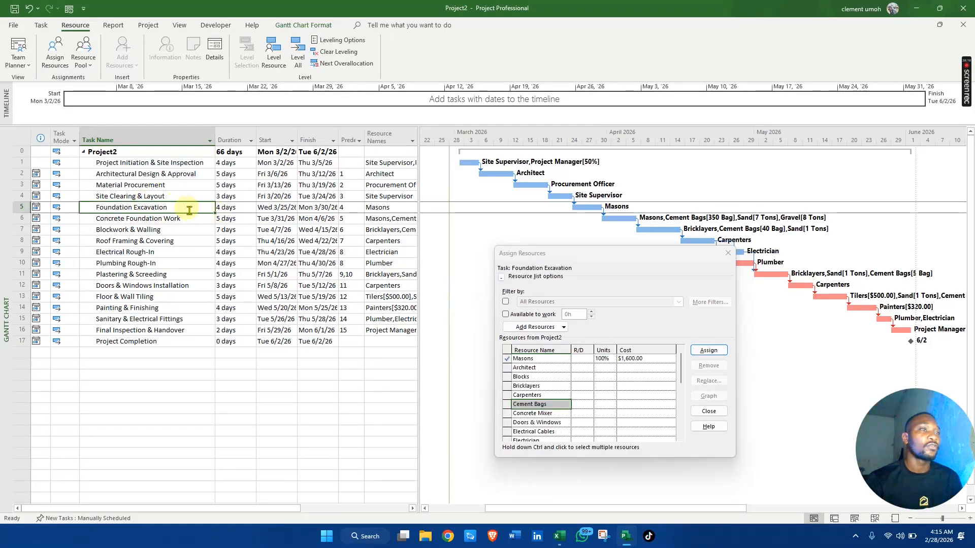
click(182, 219)
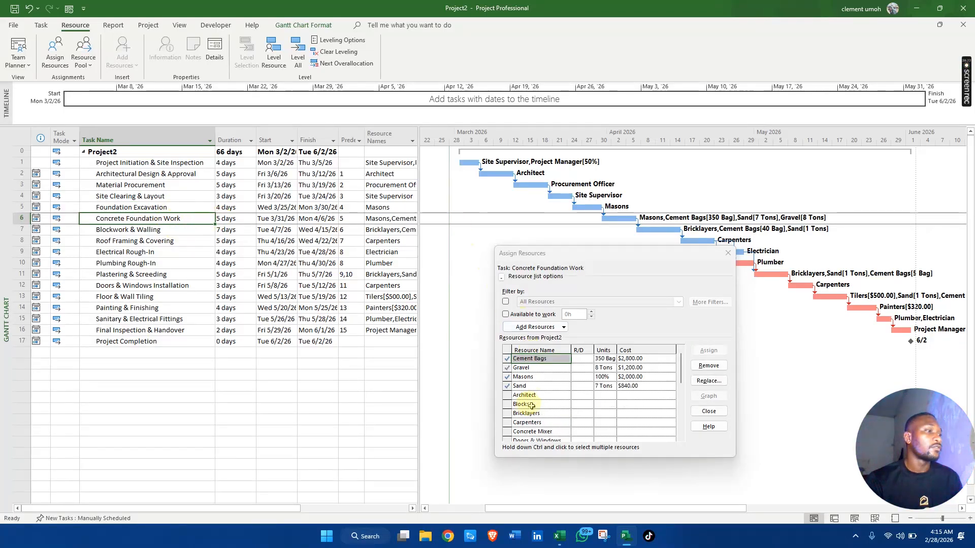
click(708, 368)
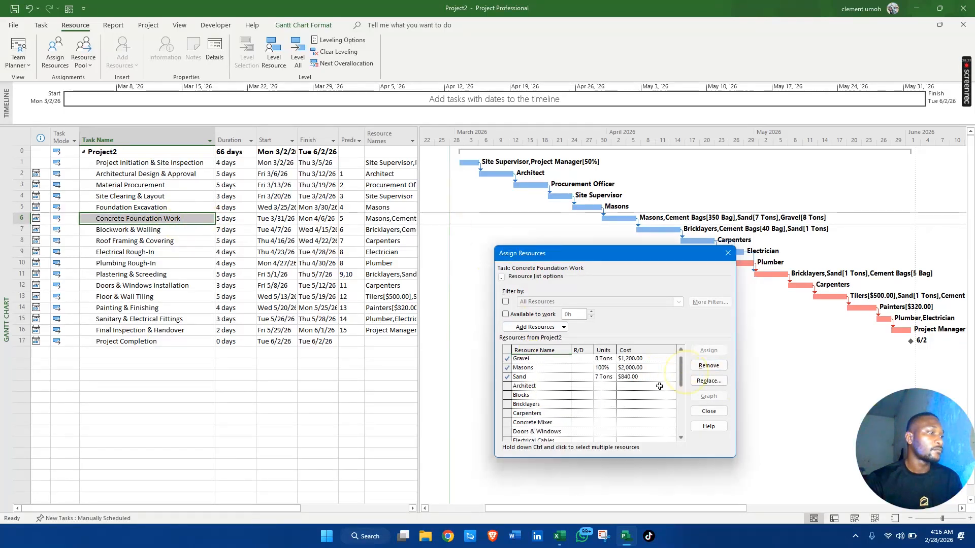
click(561, 395)
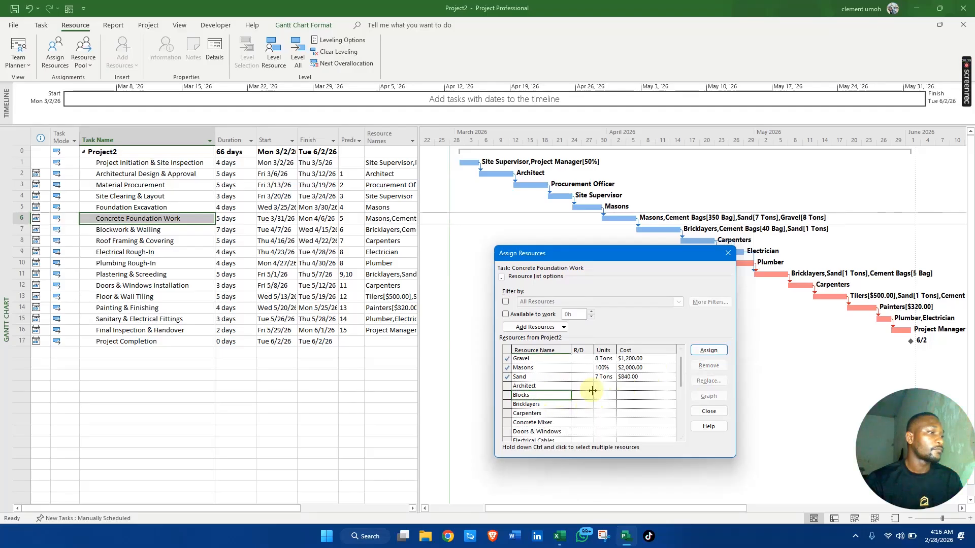
click(618, 395)
click(606, 394)
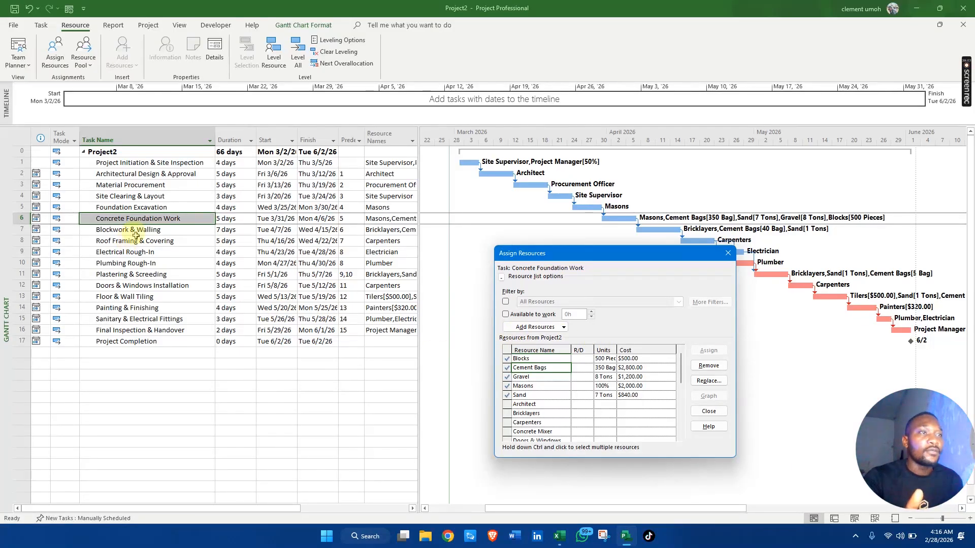
Assign 2,000 pieces of Blocks to the Blockwork & Walling task.
click(165, 230)
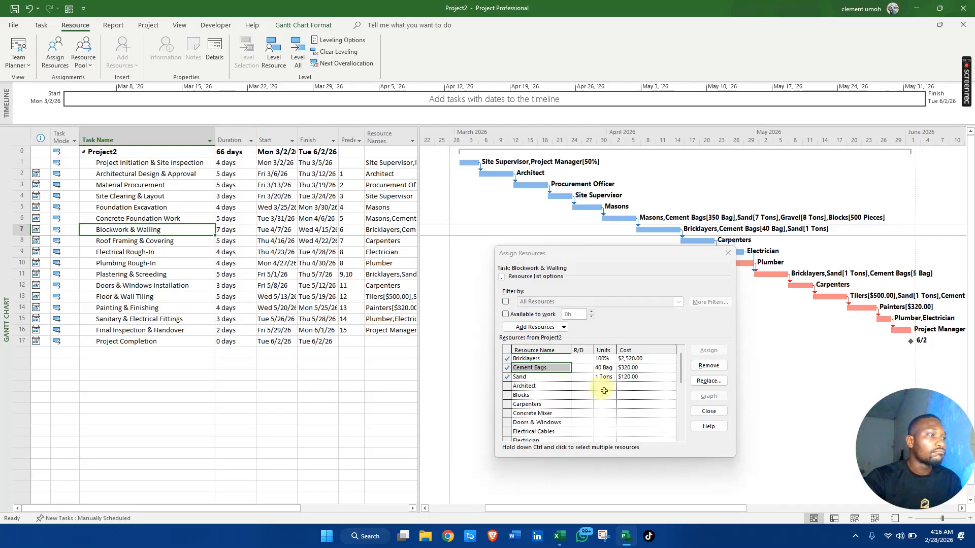
click(609, 398)
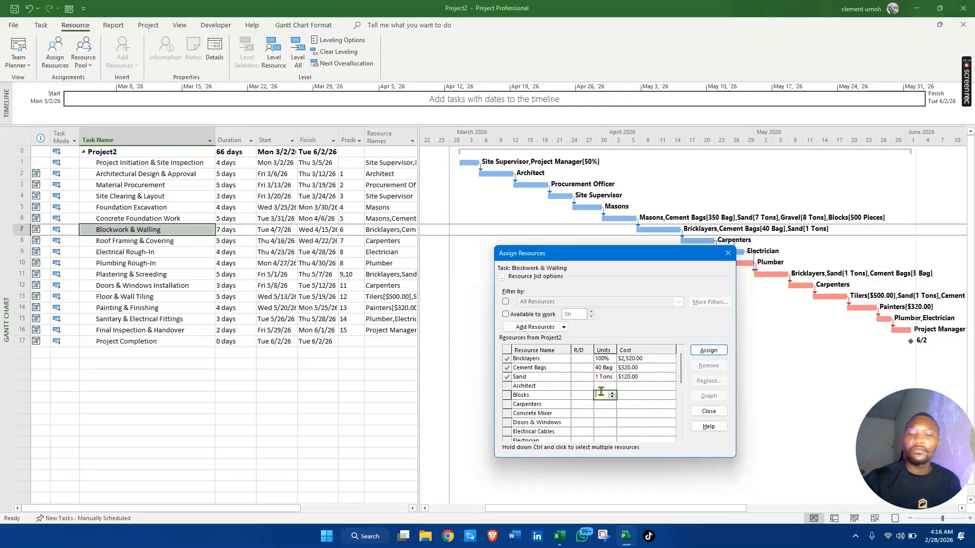
click(602, 391)
text(2)
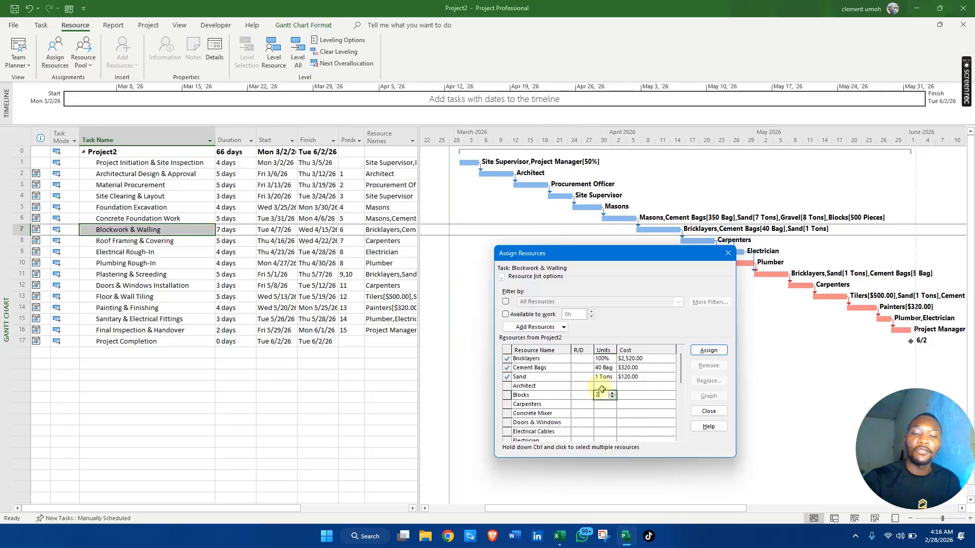
text(00)
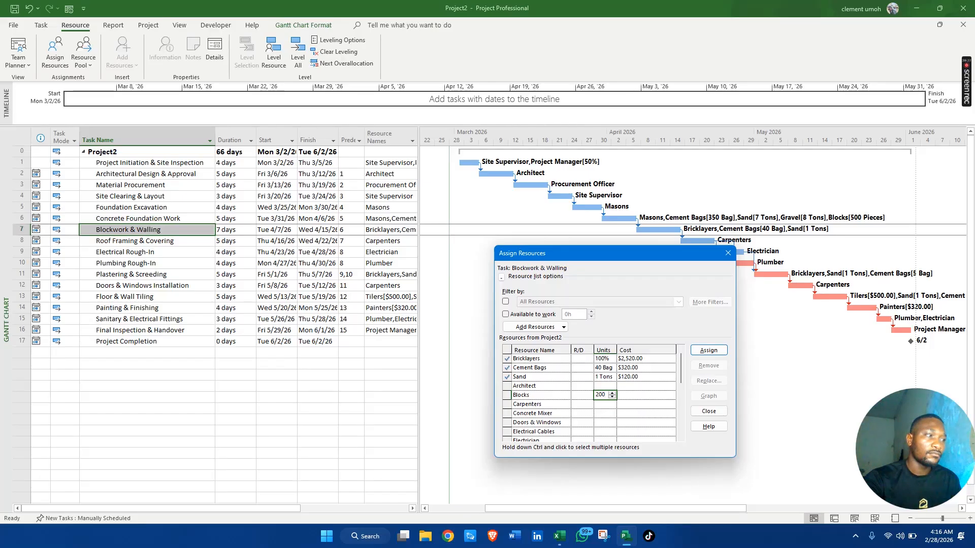
text(0)
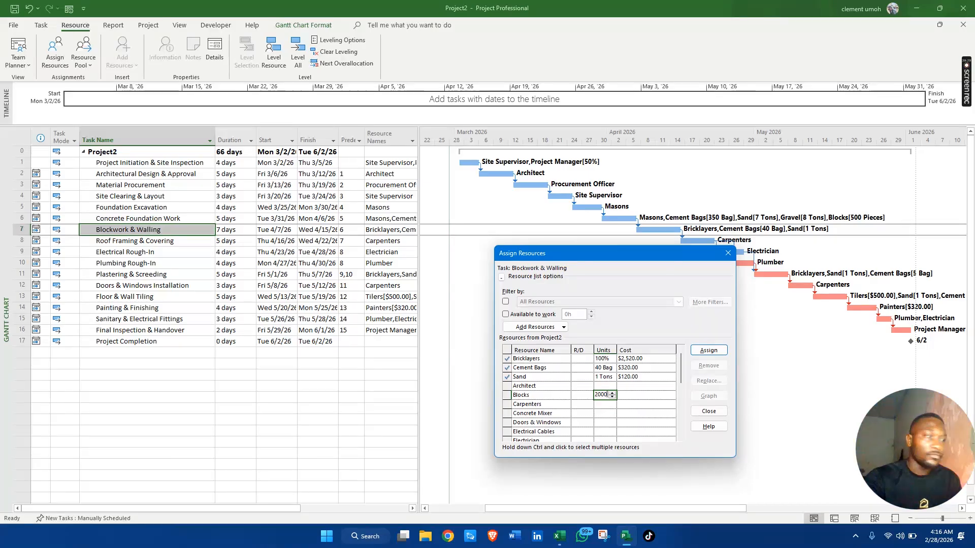
key(Return)
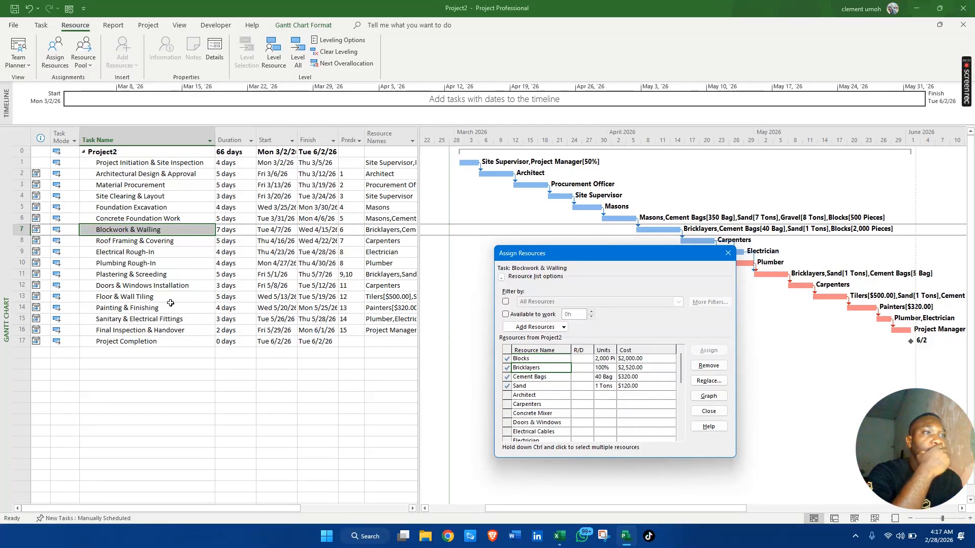
Check the Roof Sheets quantity on the Materials_Equipment sheet in Excel and assign 80 sheets of Roof Sheets to Project's Roof Framing & Covering task.
key(alt+Tab)
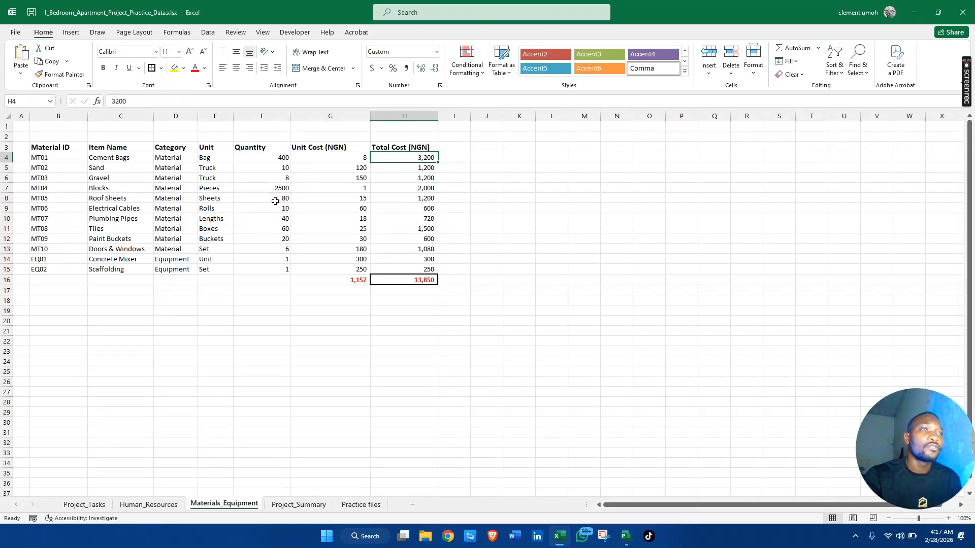
key(alt+Tab)
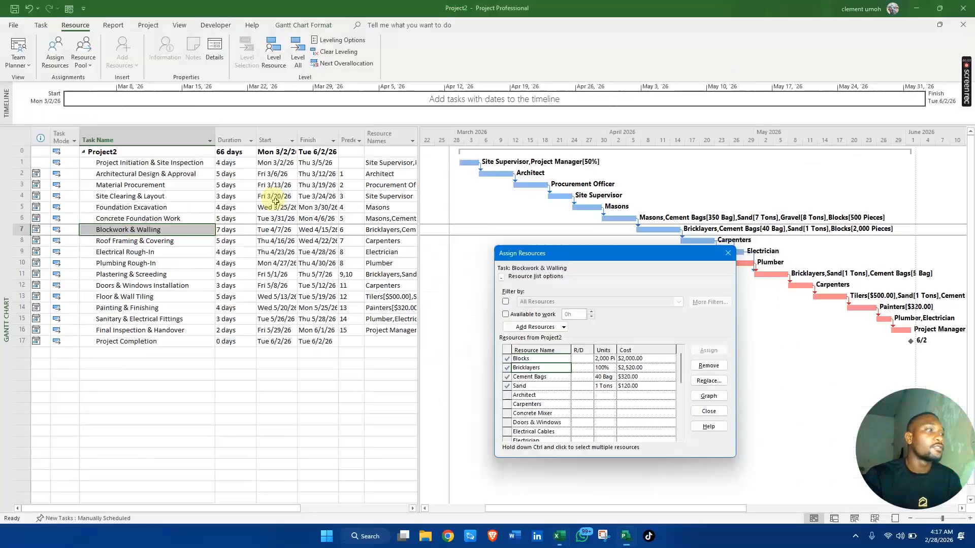
click(153, 244)
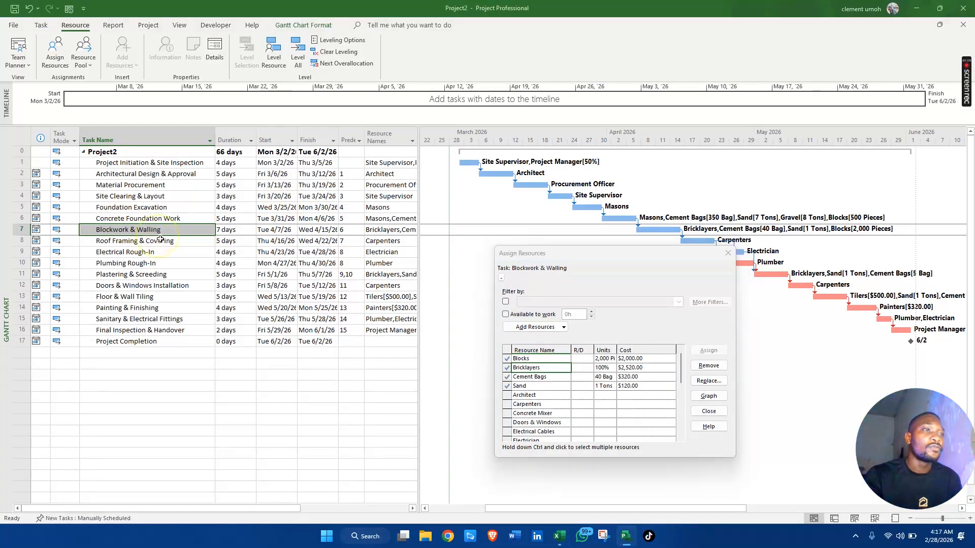
mouse_move(681, 358)
mouse_down()
mouse_move(699, 427)
mouse_move(709, 371)
mouse_move(711, 422)
mouse_up()
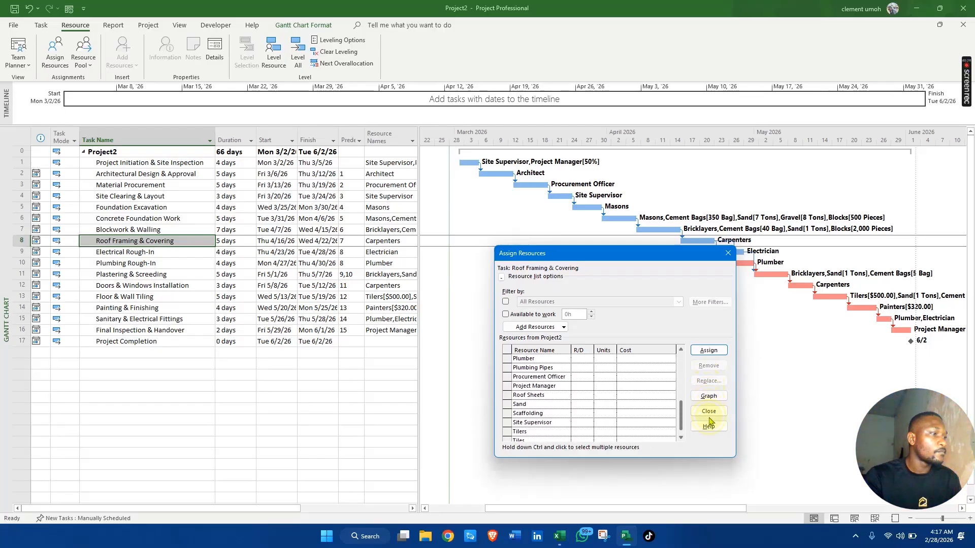
click(604, 395)
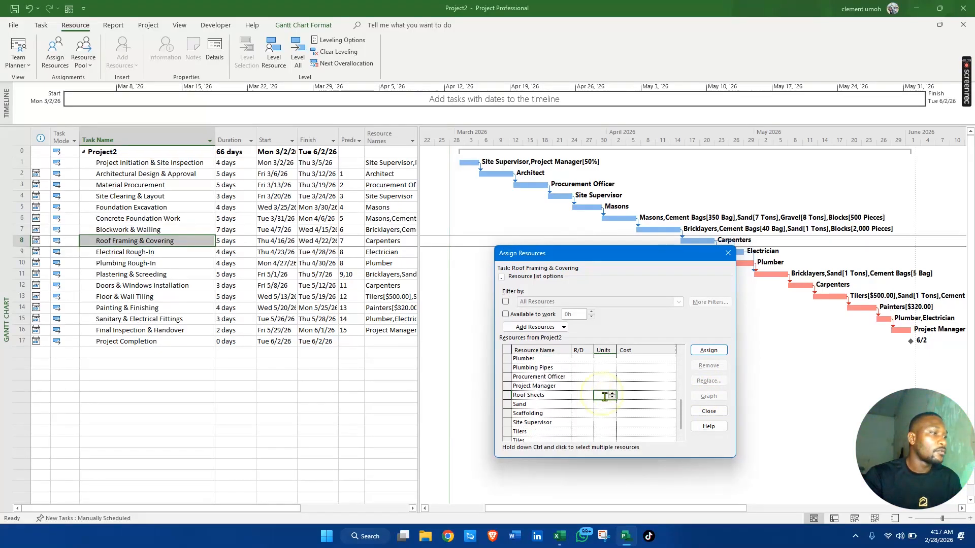
key(alt+Tab)
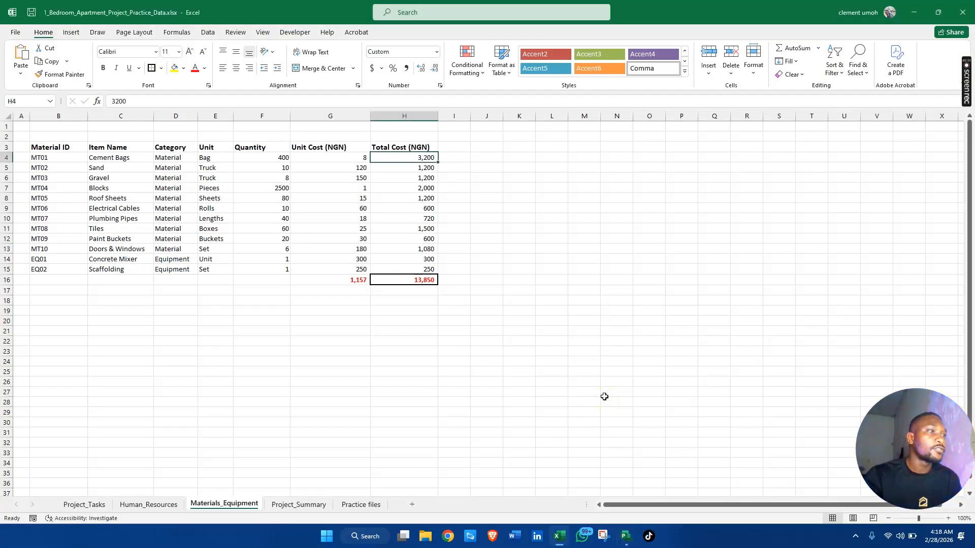
key(alt+Tab)
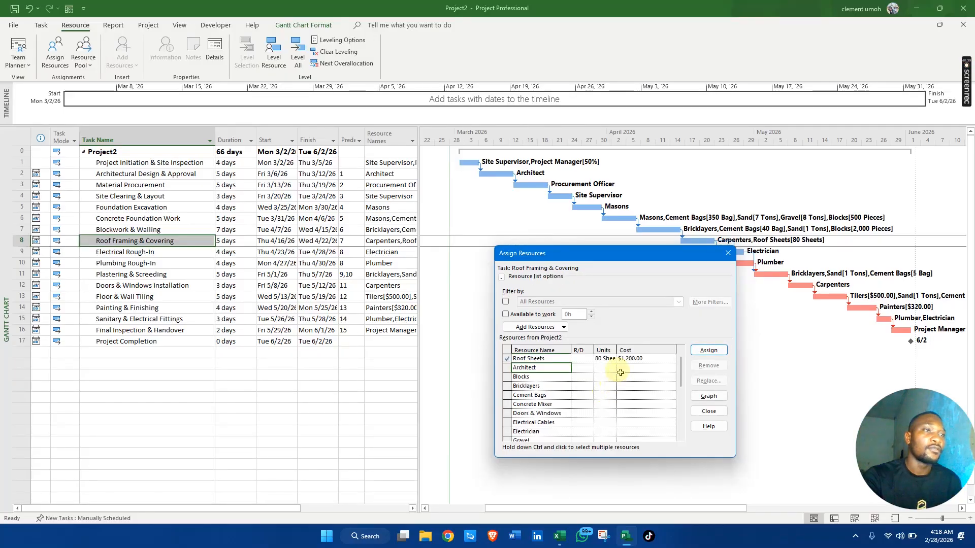
Assign 10 rolls of Electrical Cables to the Electrical Rough-In task.
click(168, 251)
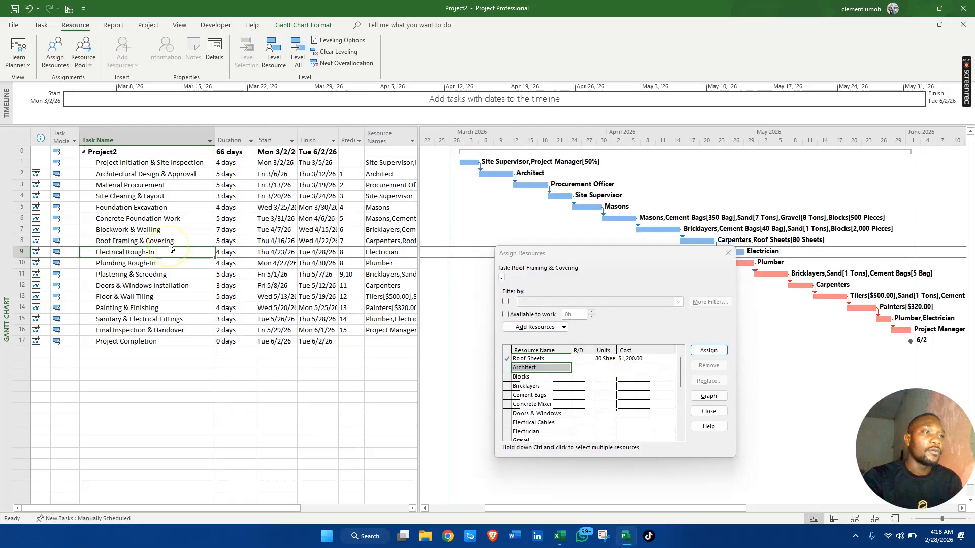
drag(681, 370, 685, 387)
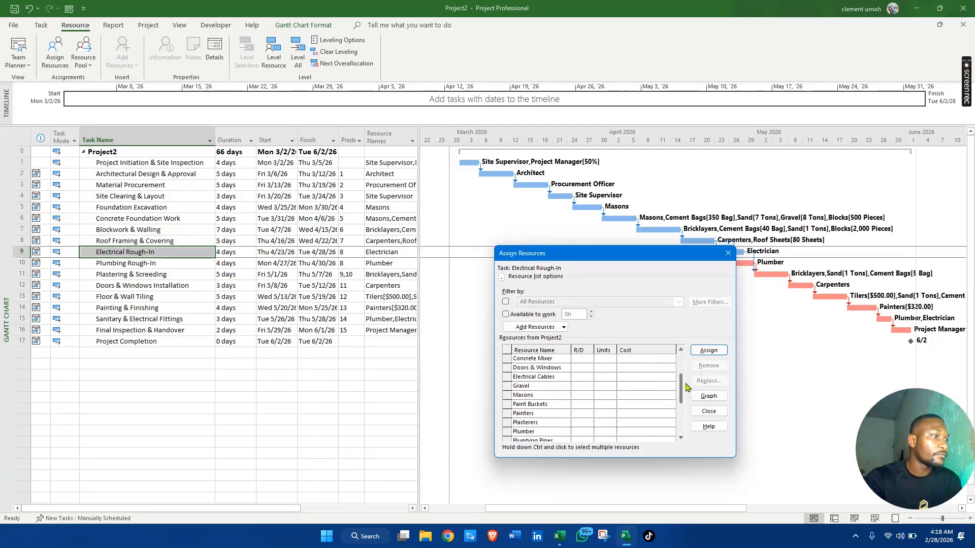
click(604, 377)
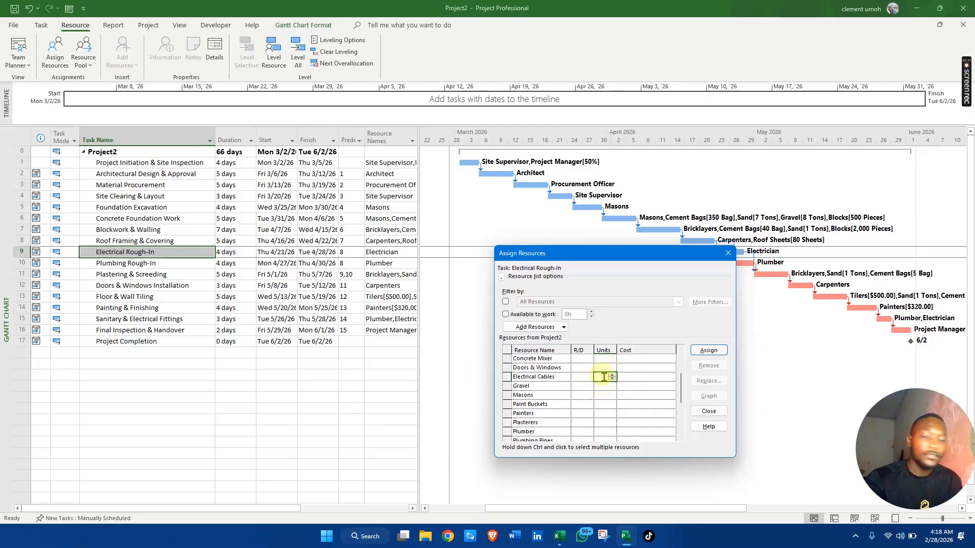
text(10)
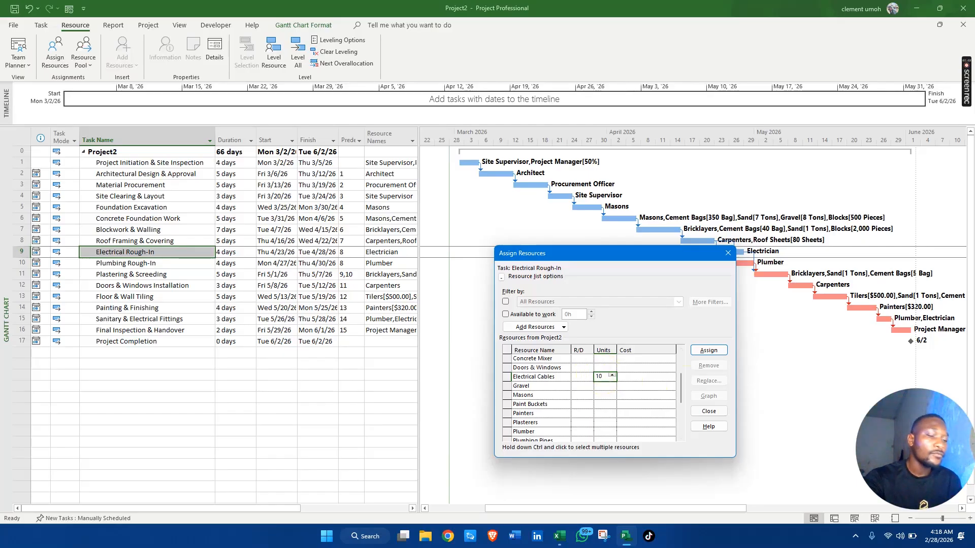
key(Return)
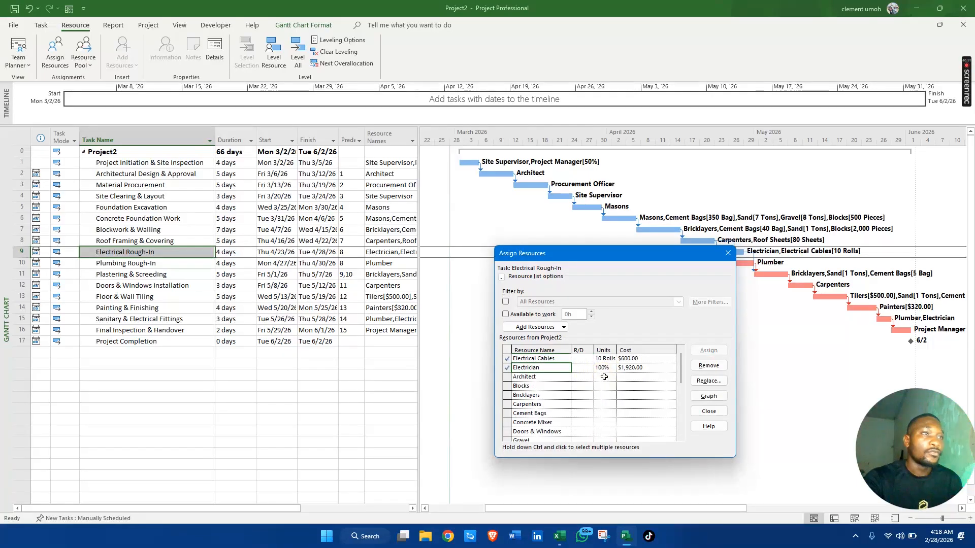
Check the Plumbing Pipes quantity in the Excel materials list and assign 40 lengths of Plumbing Pipes to Project's Plumbing Rough-In task.
click(162, 263)
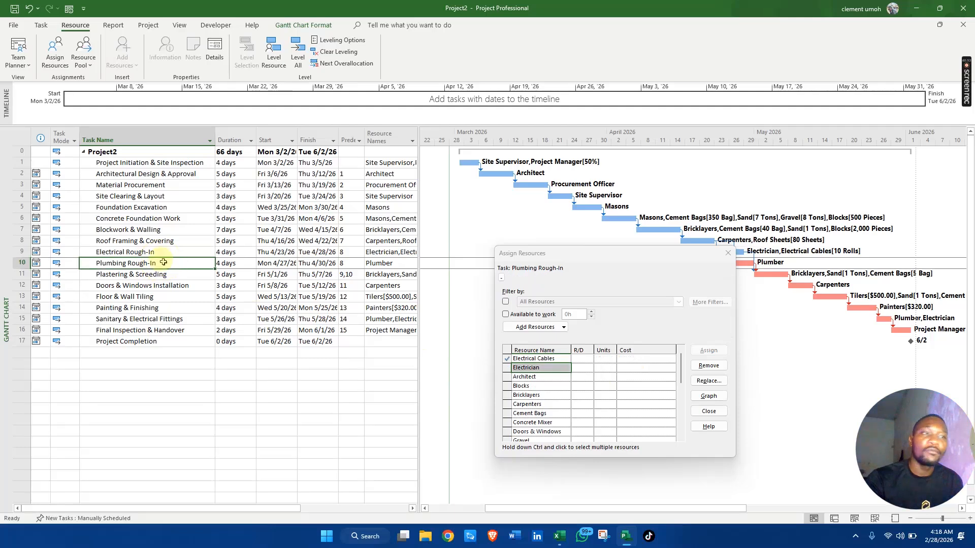
key(alt+Tab)
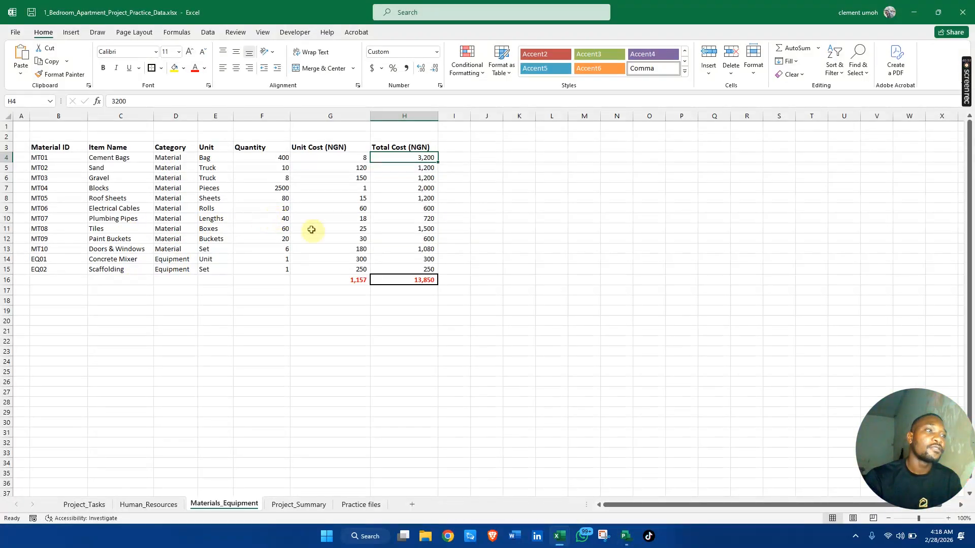
key(alt+Tab)
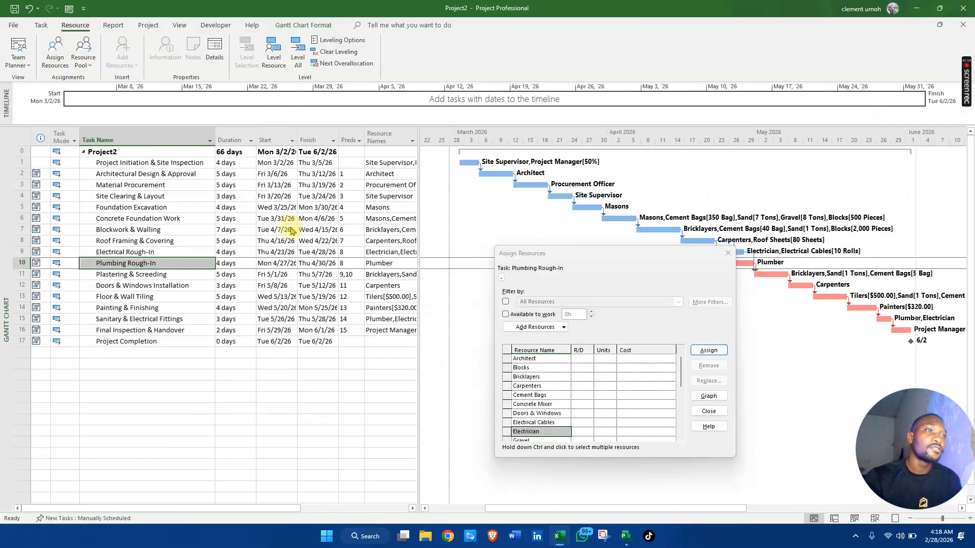
drag(681, 374, 695, 411)
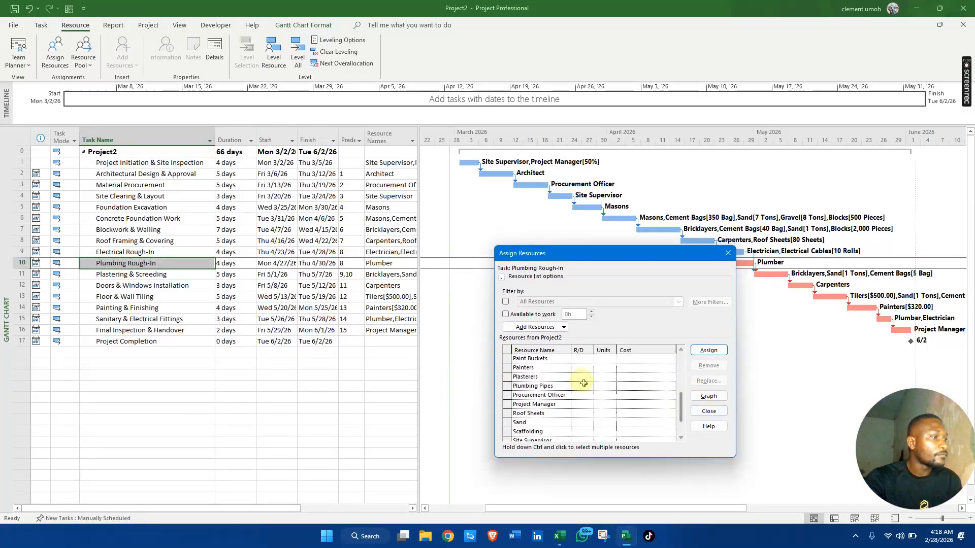
click(611, 387)
text(40)
key(Return)
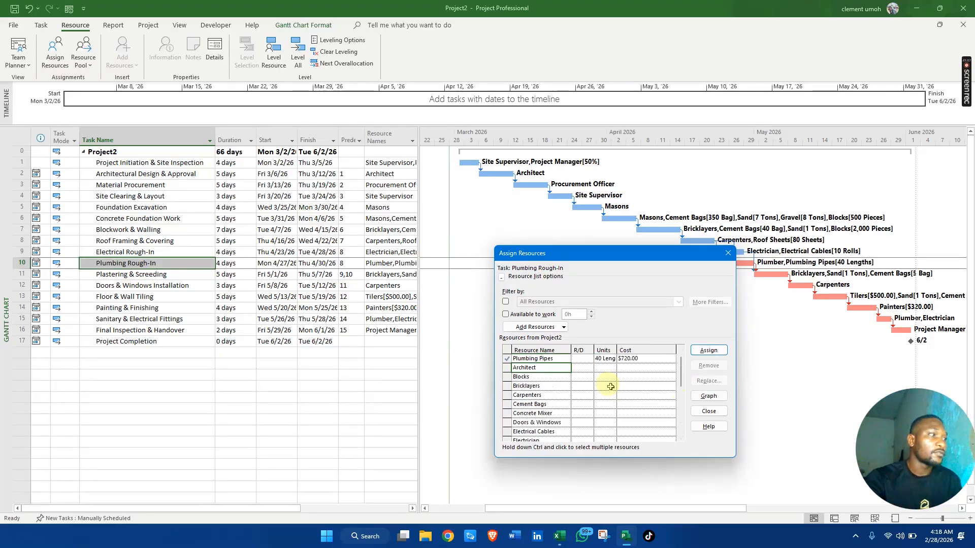
Check the Tiles quantity in the Excel materials list and assign 60 boxes of Tiles to Project's Plumbing Rough-In task.
key(alt+Tab)
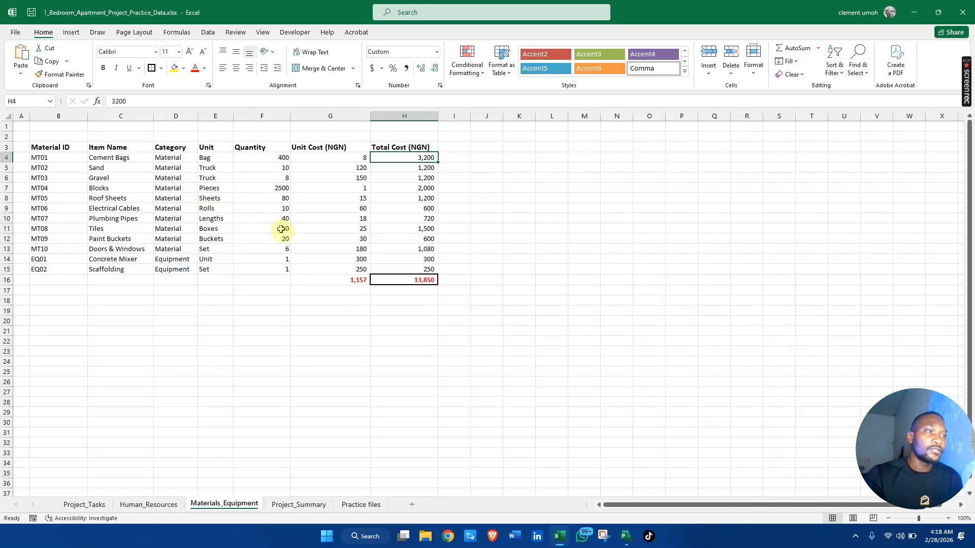
key(alt+Tab)
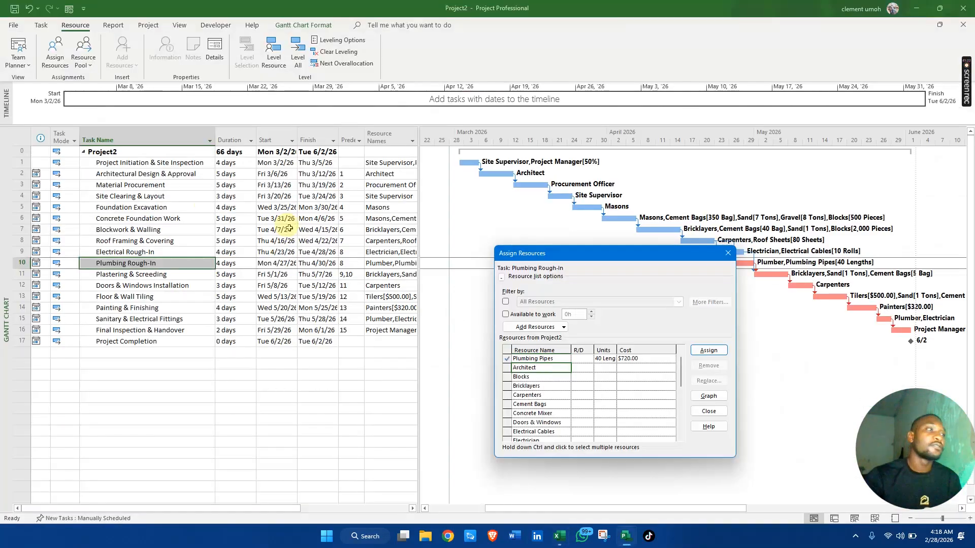
drag(681, 370, 688, 431)
click(611, 432)
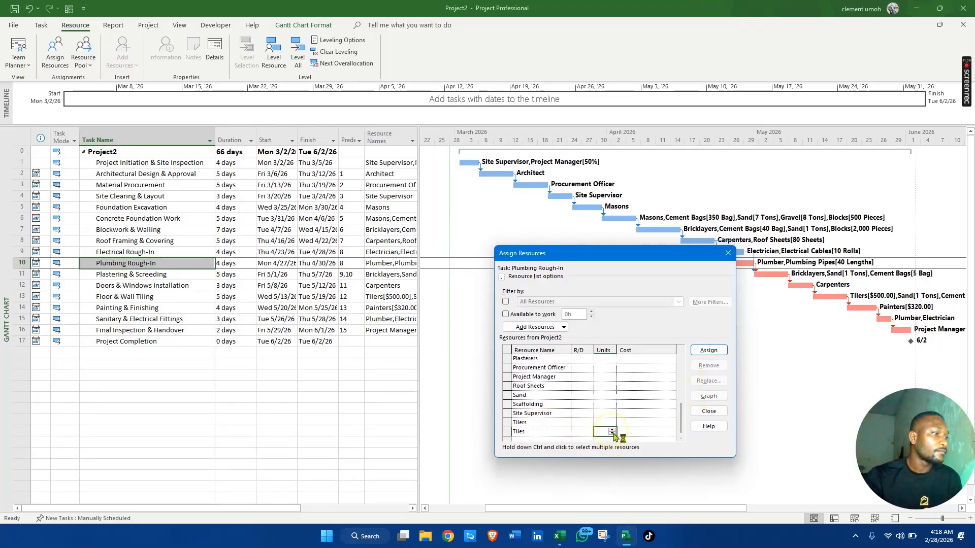
text(60 Boxe)
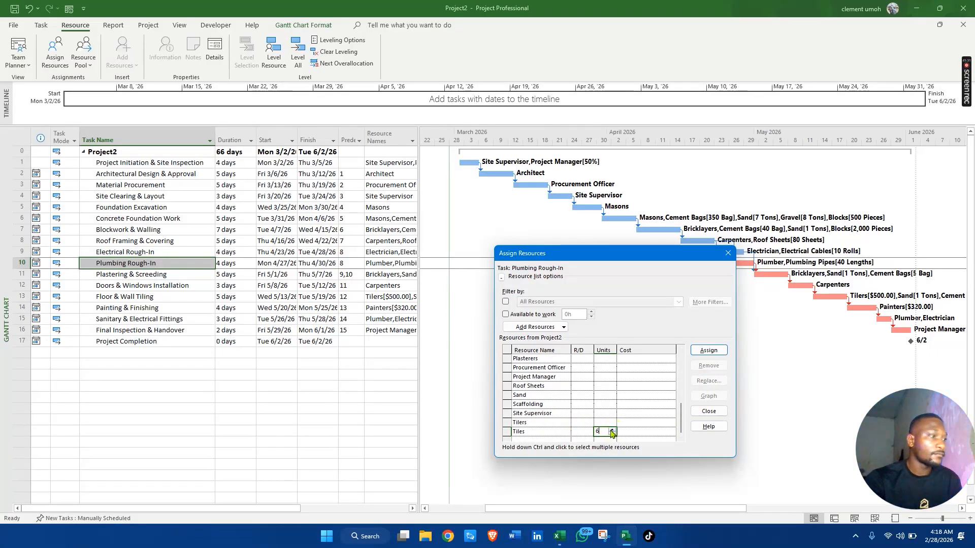
click(709, 351)
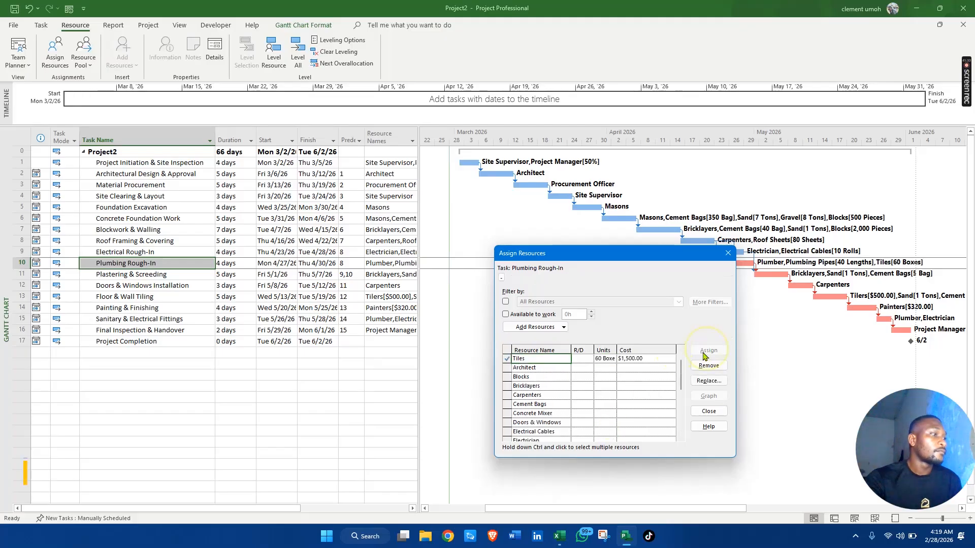
Check the Paint Buckets quantity in the Excel materials list and assign 20 buckets of Paint Buckets to Project's Painting & Finishing task.
click(125, 274)
key(alt+Tab)
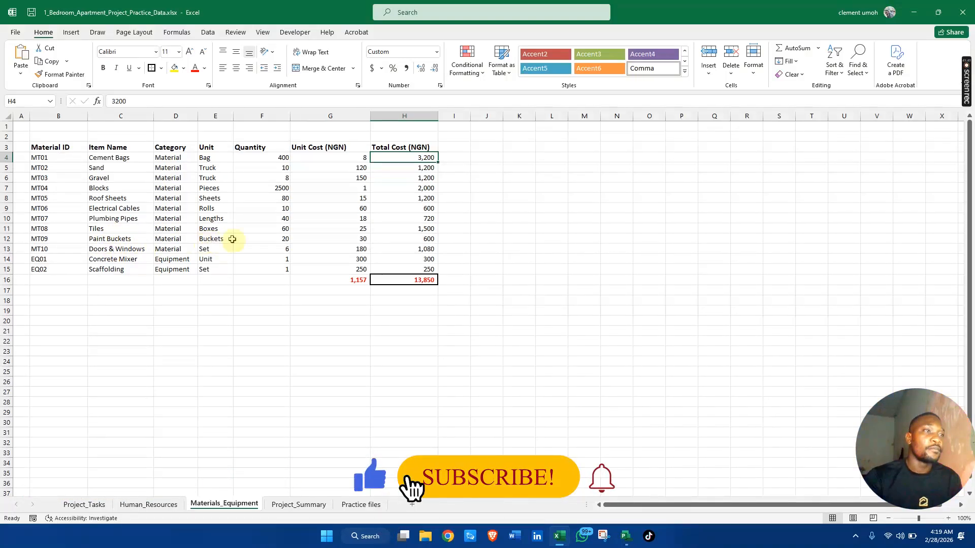
key(alt+Tab)
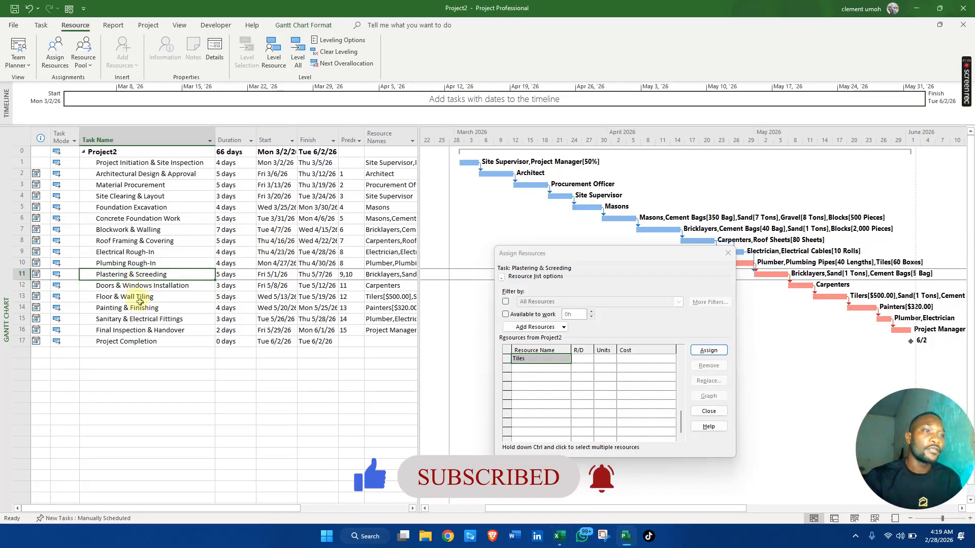
click(146, 308)
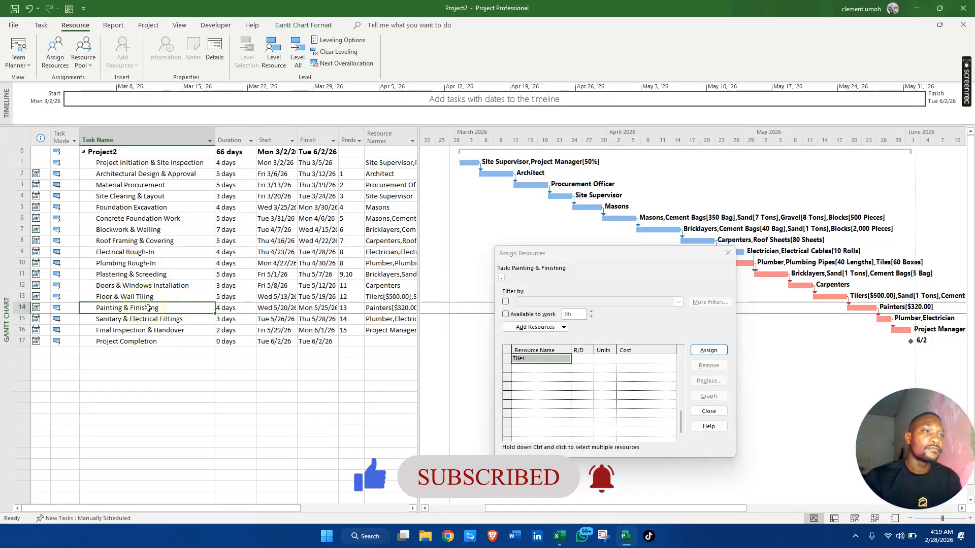
click(709, 411)
click(67, 60)
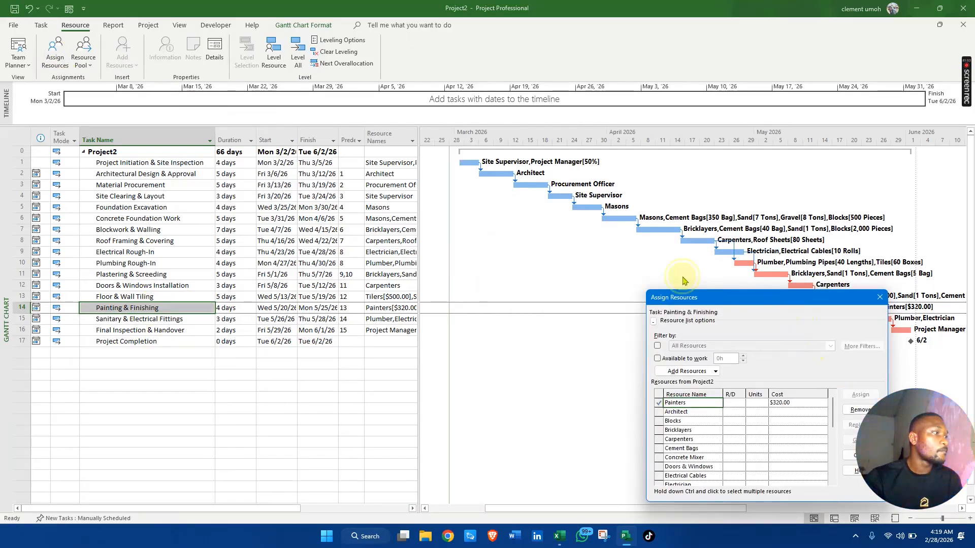
drag(726, 299, 572, 201)
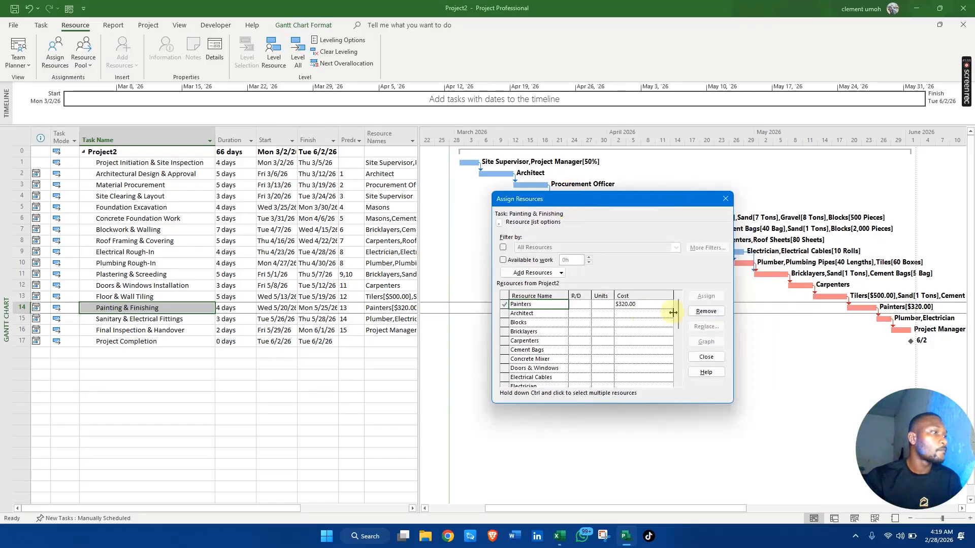
drag(679, 321, 687, 350)
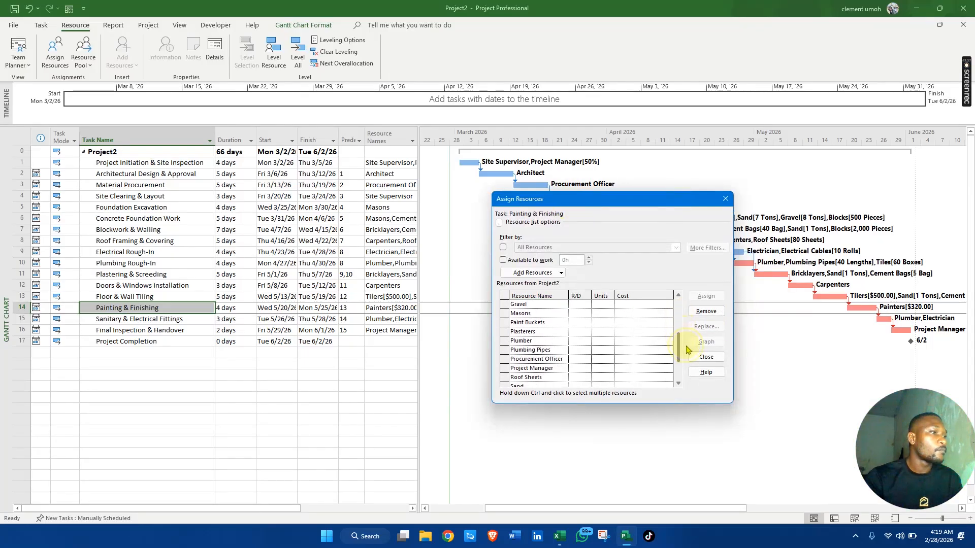
click(603, 323)
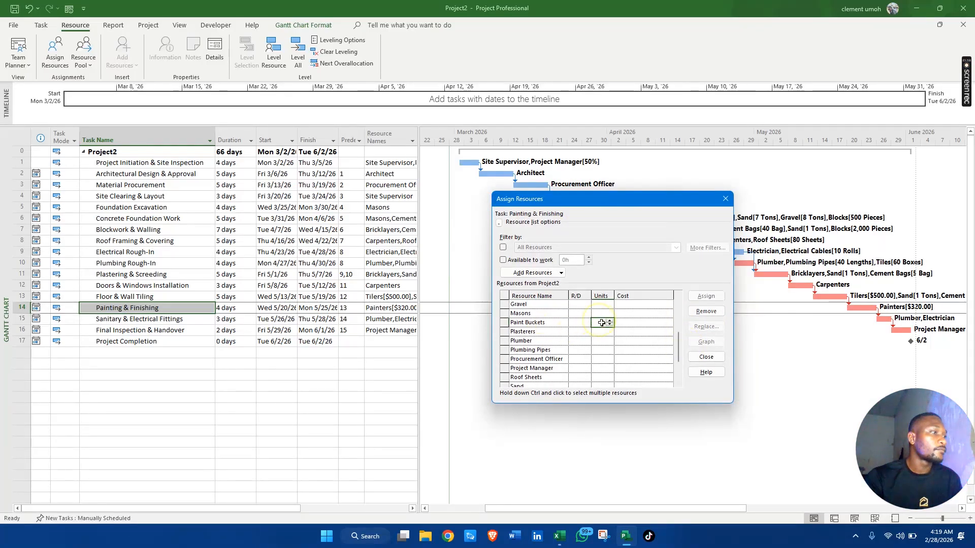
text(20)
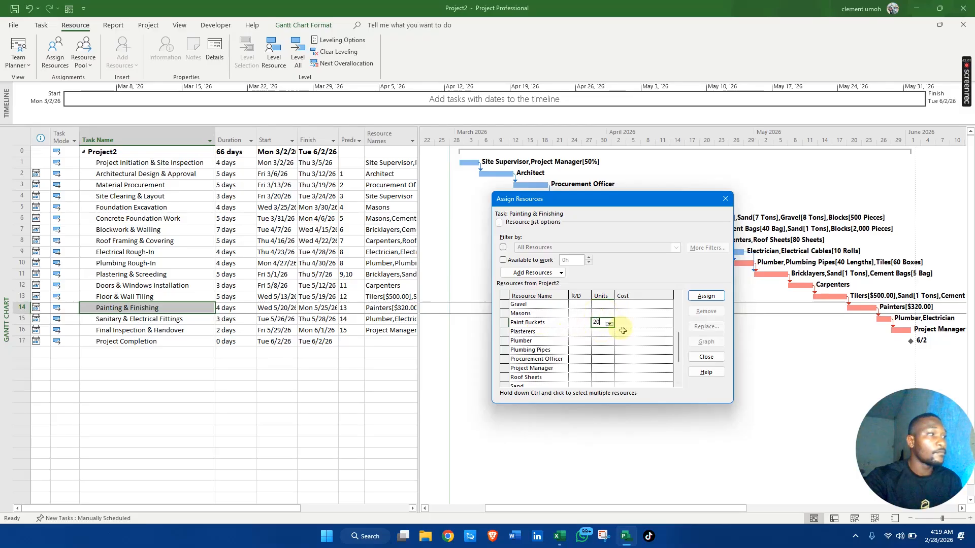
key(Return)
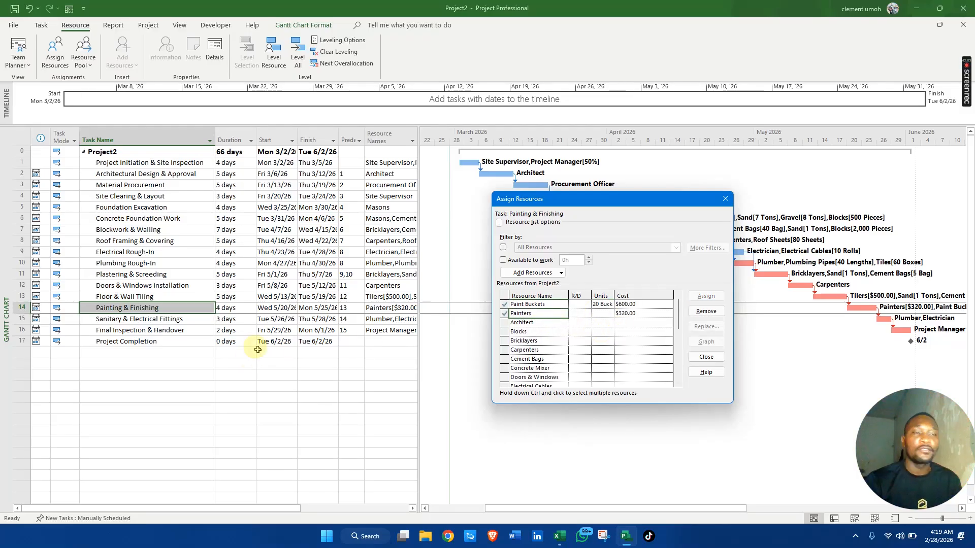
Check the Doors & Windows quantity in the Excel materials list and assign 6 sets of Doors & Windows to Project's Doors & Windows Installation task.
key(alt+Tab)
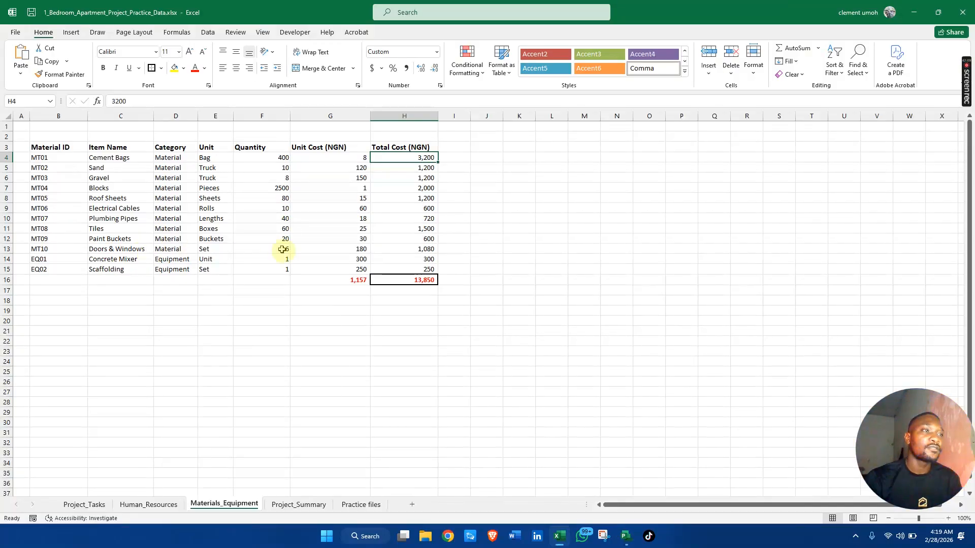
key(alt+Tab)
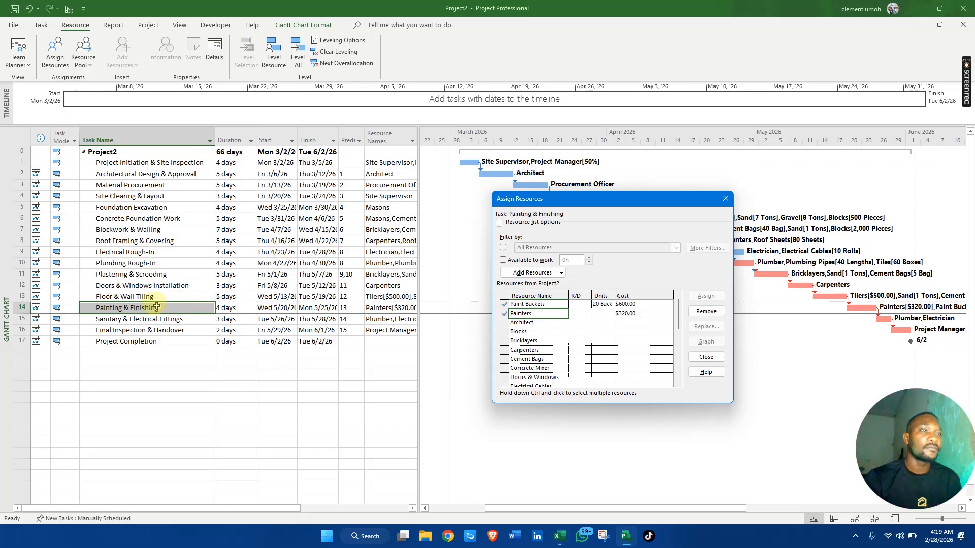
click(202, 286)
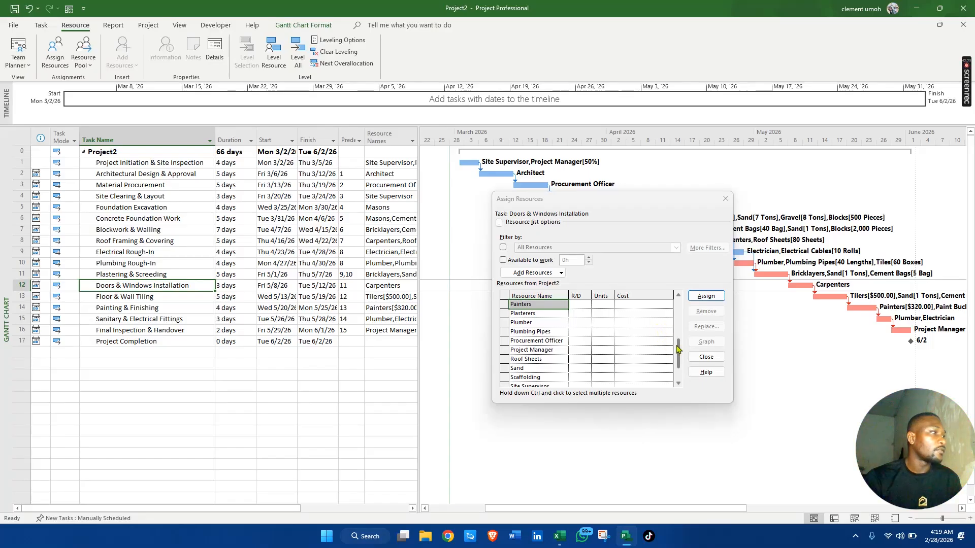
mouse_move(678, 349)
mouse_down()
mouse_move(678, 363)
mouse_move(668, 305)
mouse_move(668, 316)
mouse_up()
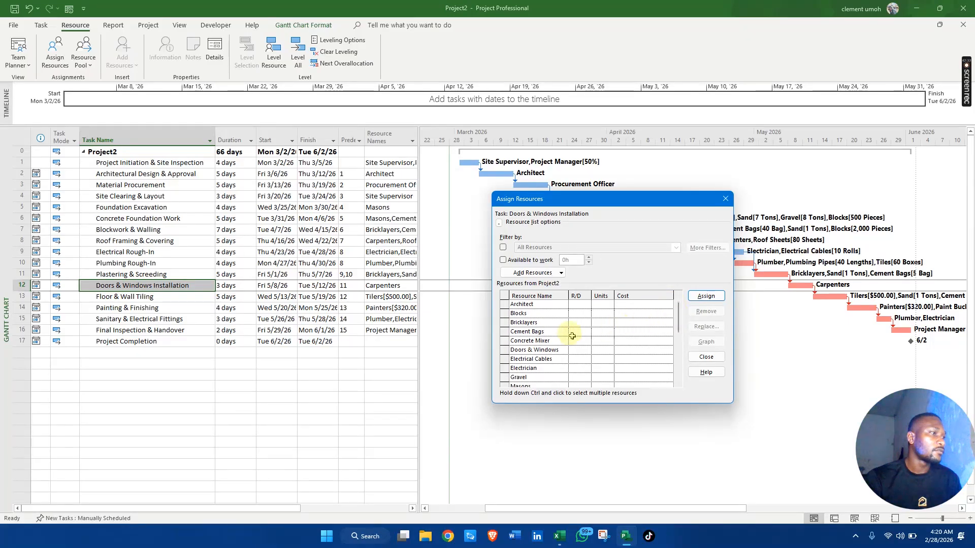
scroll(679, 323, down, 1)
click(607, 341)
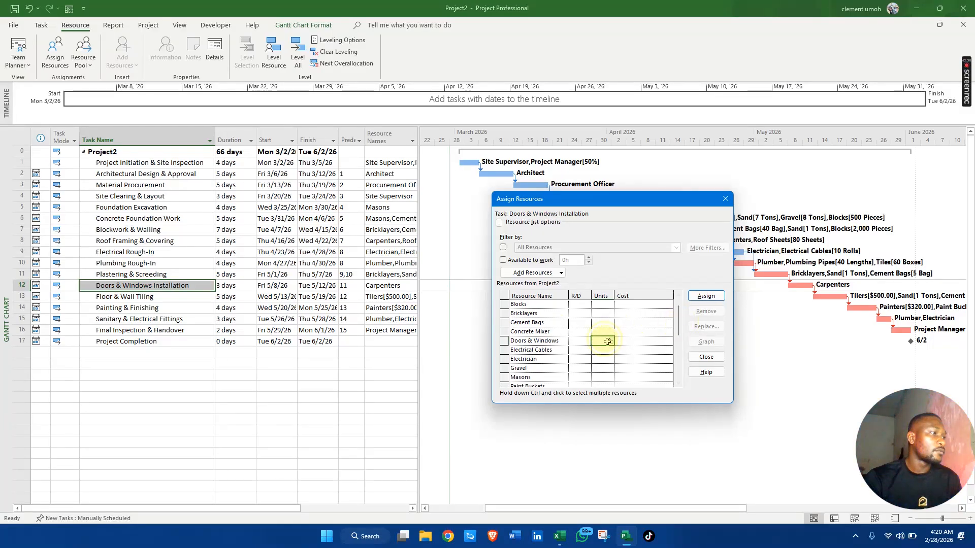
text(6)
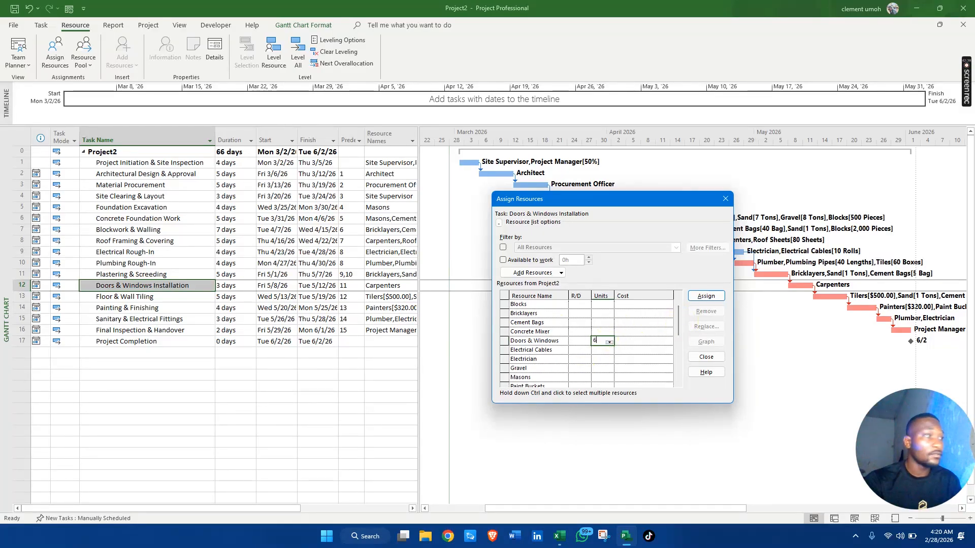
click(707, 298)
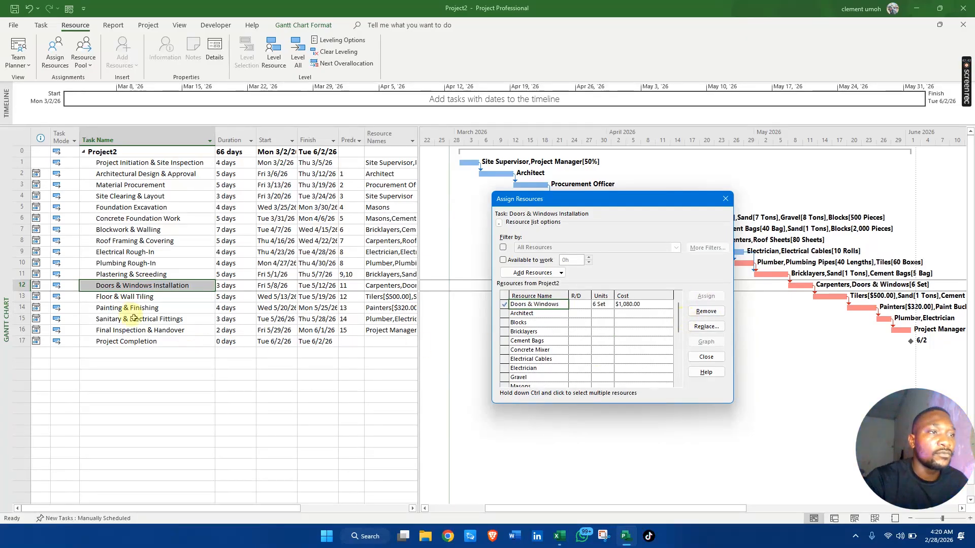
Check the Concrete Mixer quantity in the Excel materials list and assign 1 unit of Concrete Mixer to Project's Concrete Foundation Work task.
key(alt+Tab)
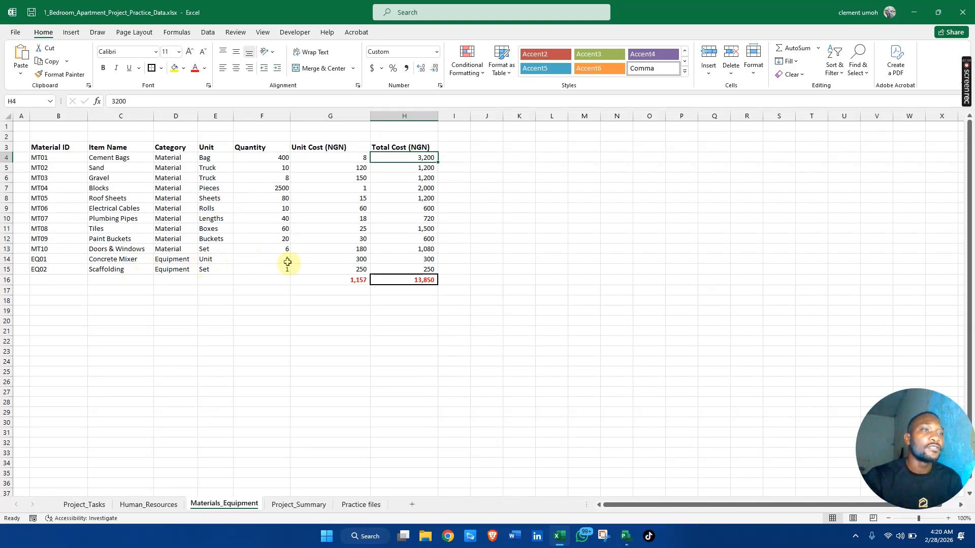
key(alt+Tab)
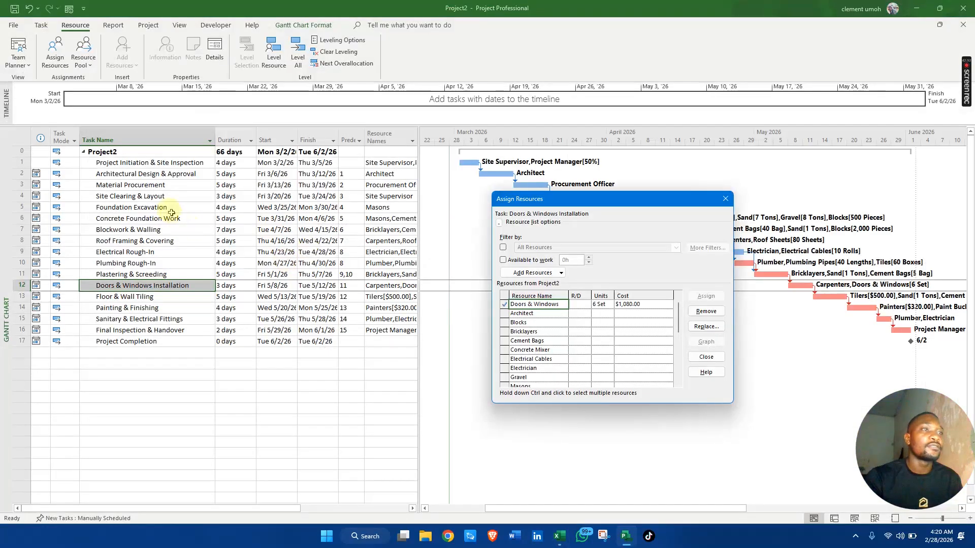
click(133, 205)
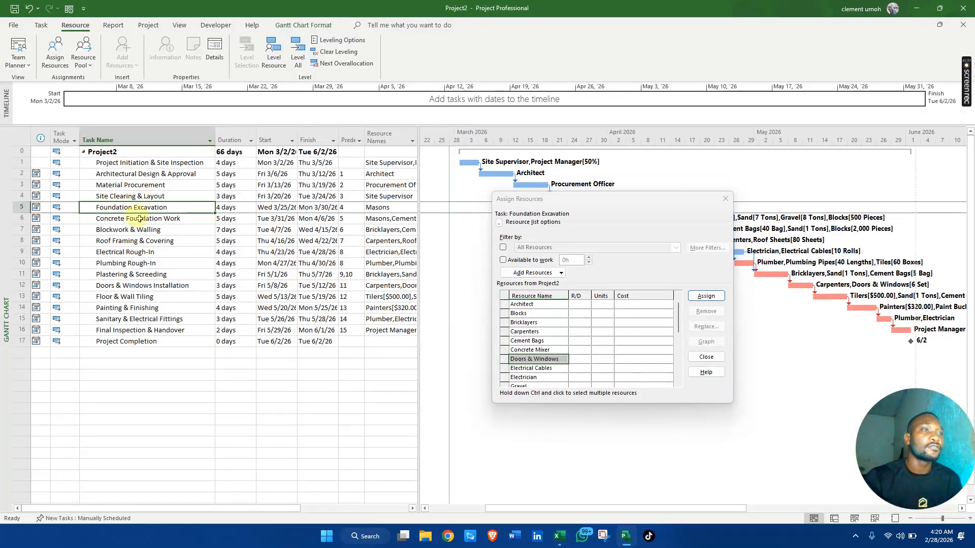
click(173, 219)
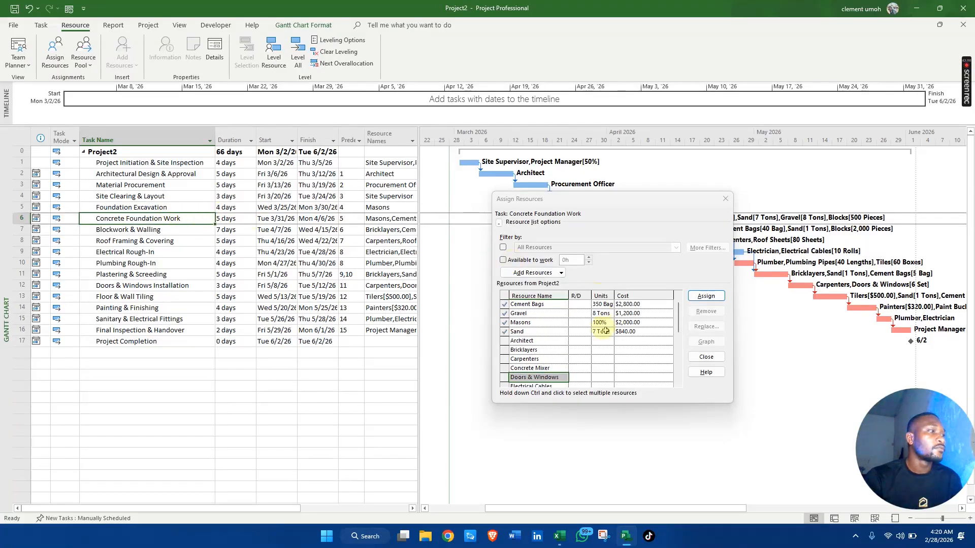
drag(679, 315, 683, 326)
click(548, 332)
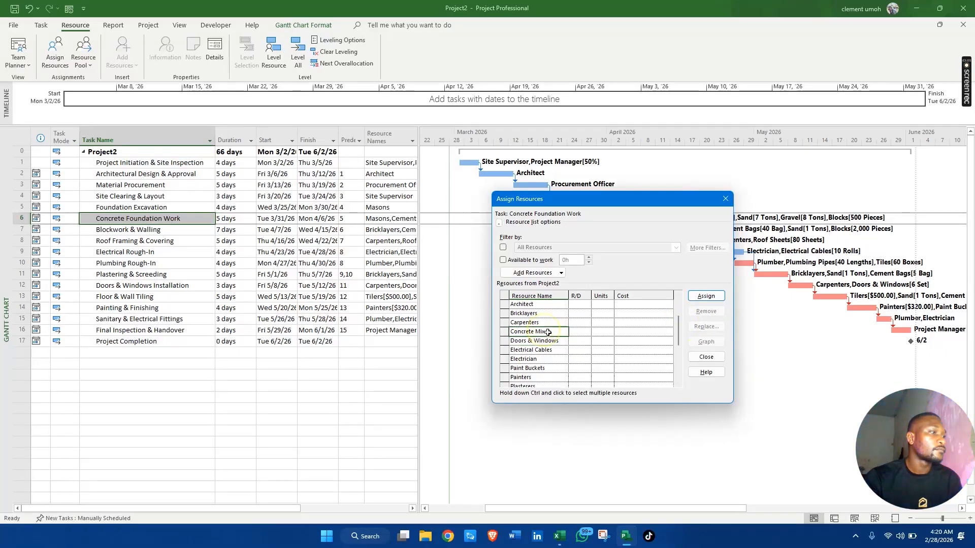
click(601, 331)
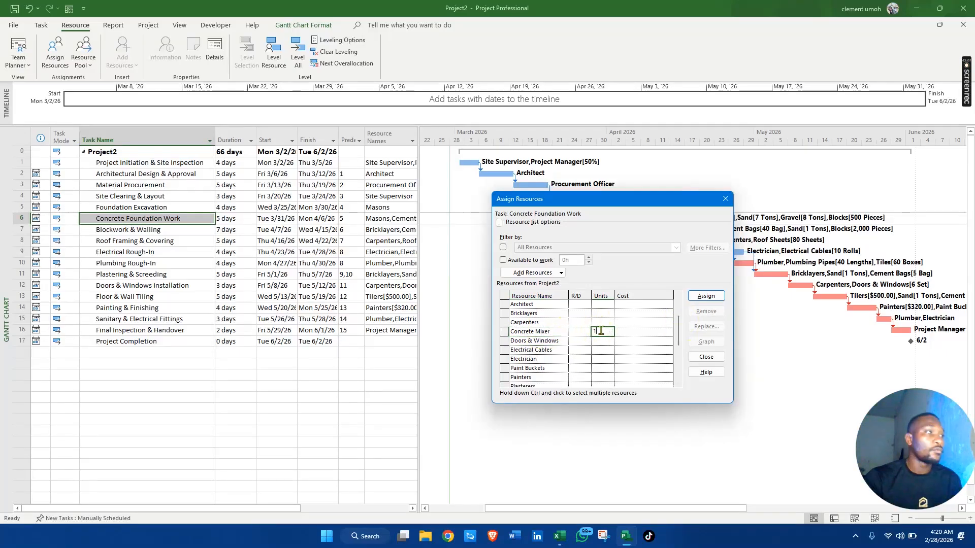
click(705, 296)
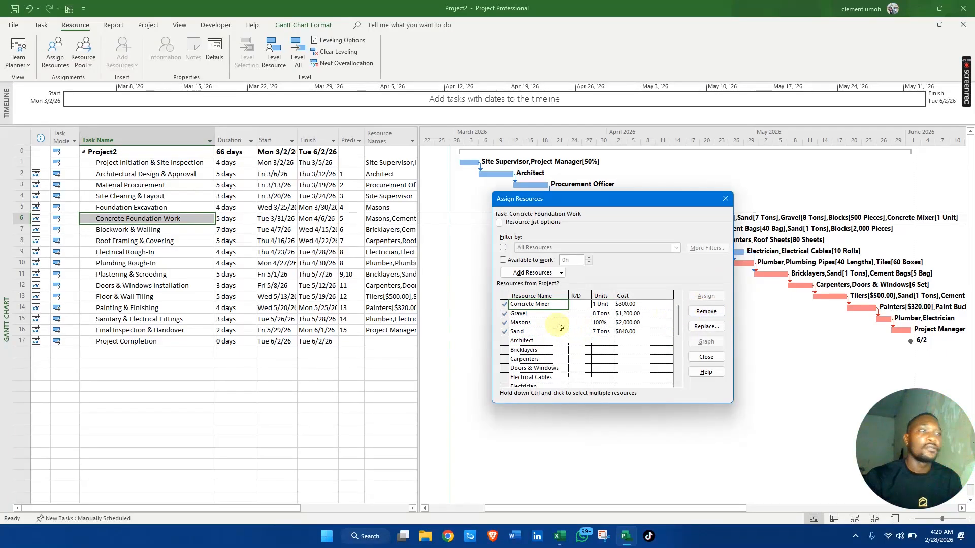
Check the Scaffolding quantity in the Excel materials list and assign 1 set of Scaffolding to Project's Plastering & Screeding task.
key(alt+Tab)
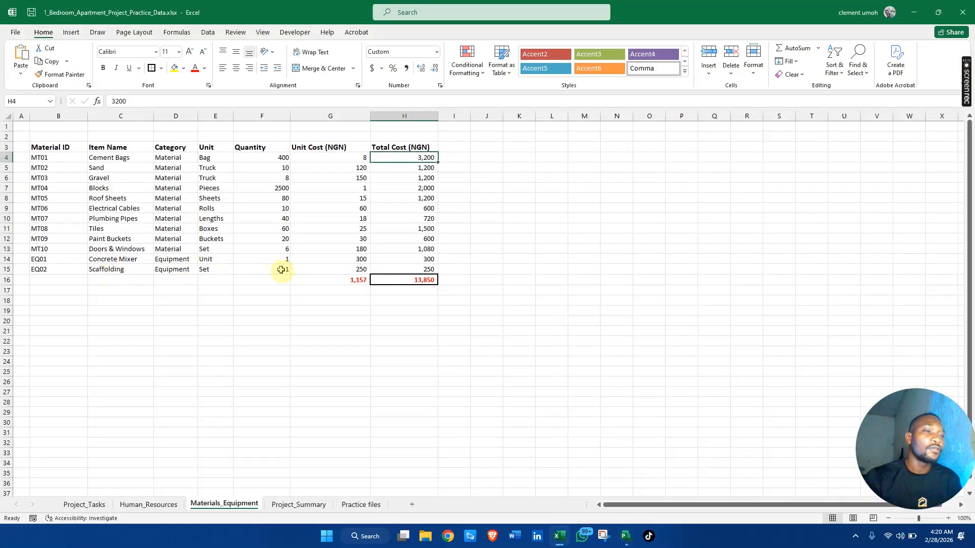
key(alt+Tab)
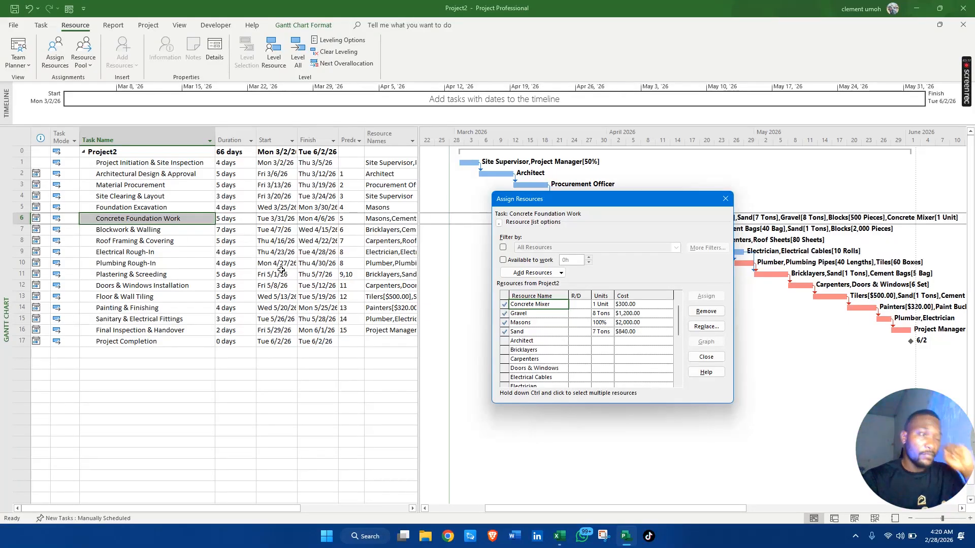
click(282, 263)
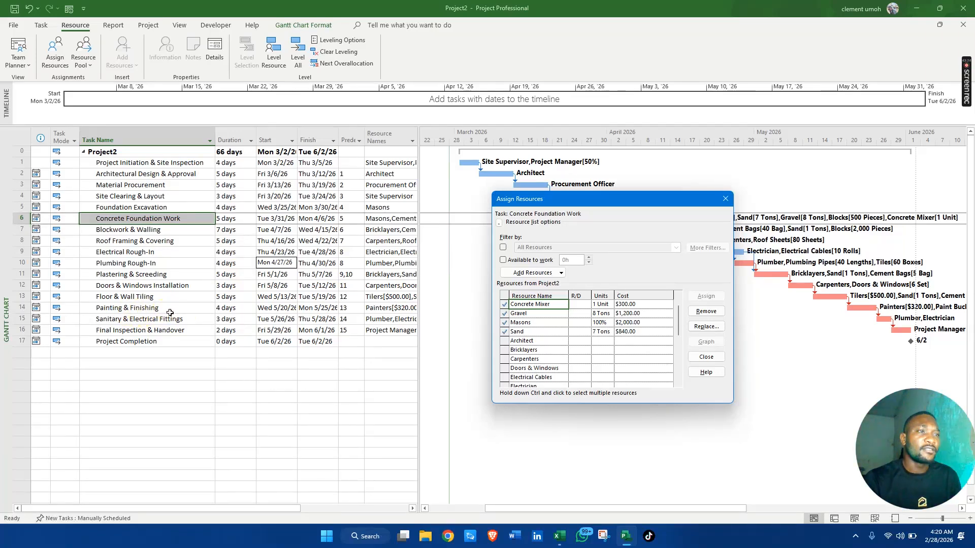
click(180, 276)
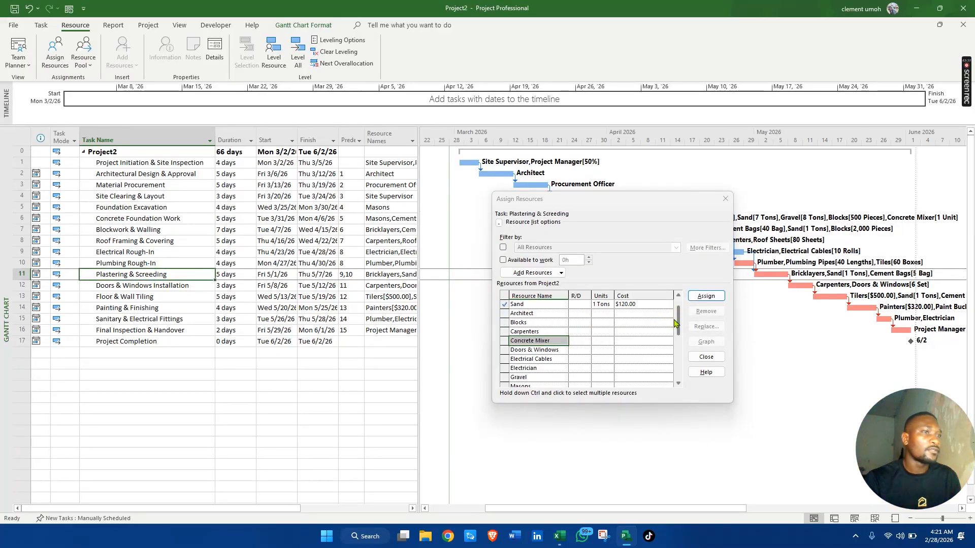
drag(680, 322, 681, 367)
click(603, 350)
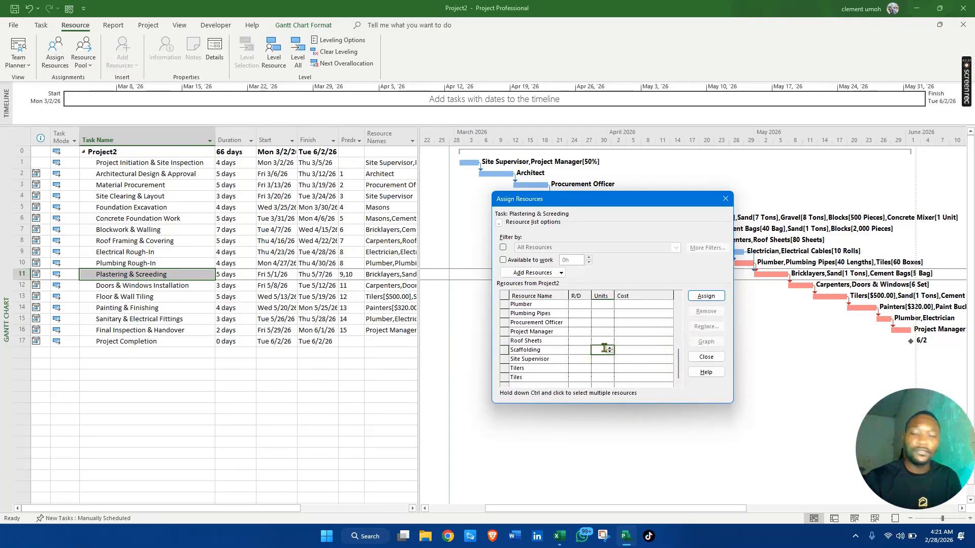
text(1)
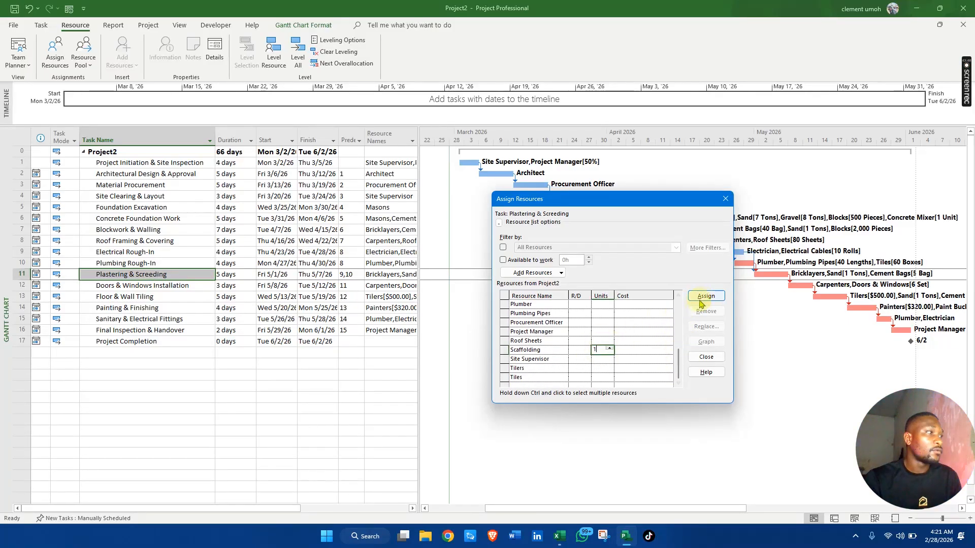
click(706, 296)
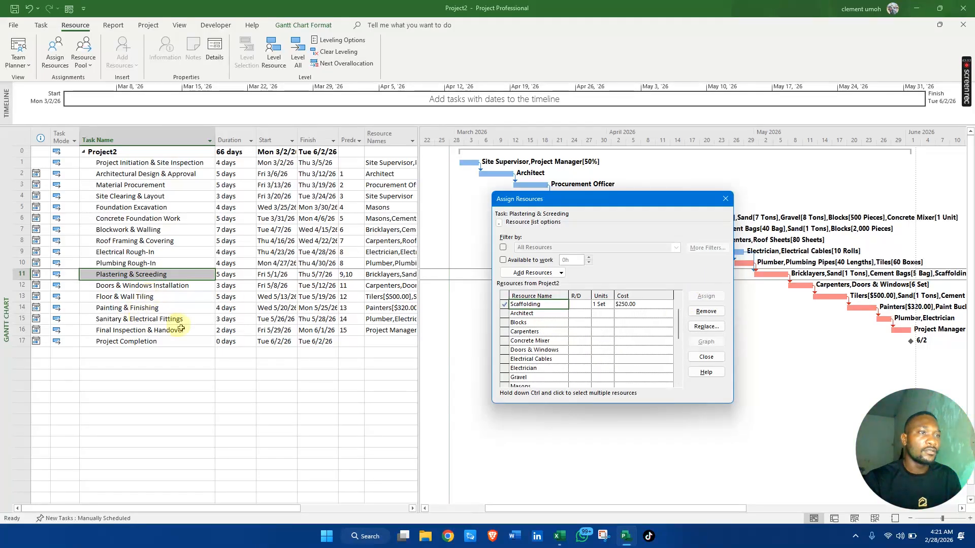
Assign 1 set of Scaffolding to the Painting & Finishing task.
click(135, 308)
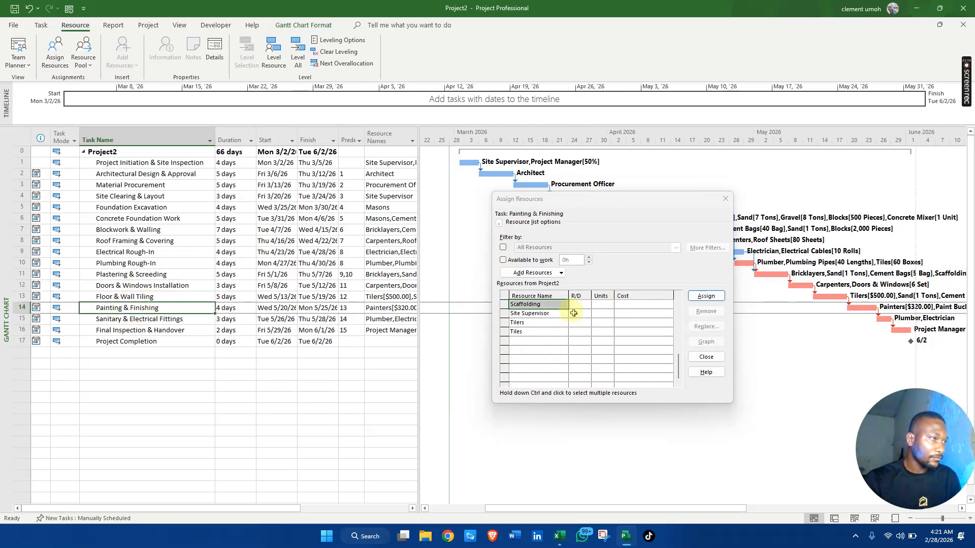
click(597, 303)
text(1)
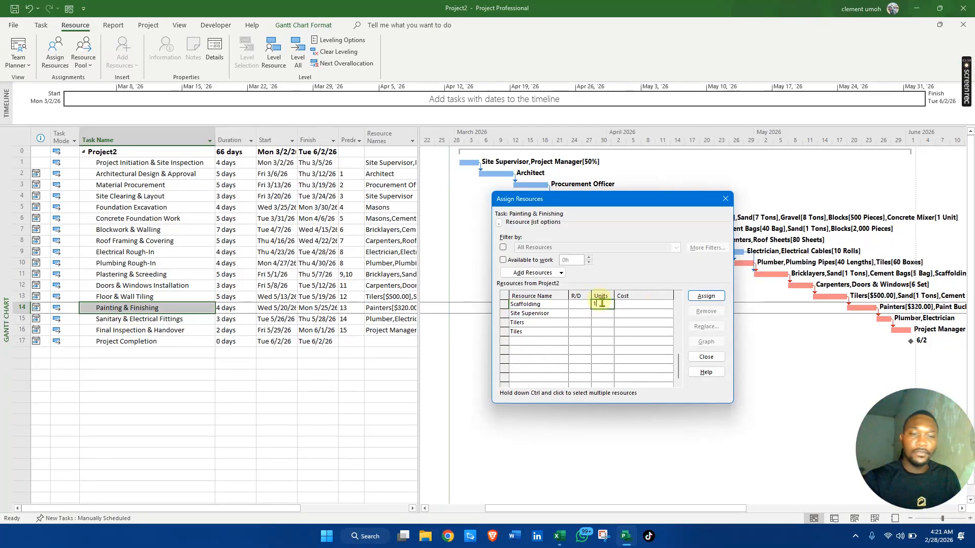
click(706, 296)
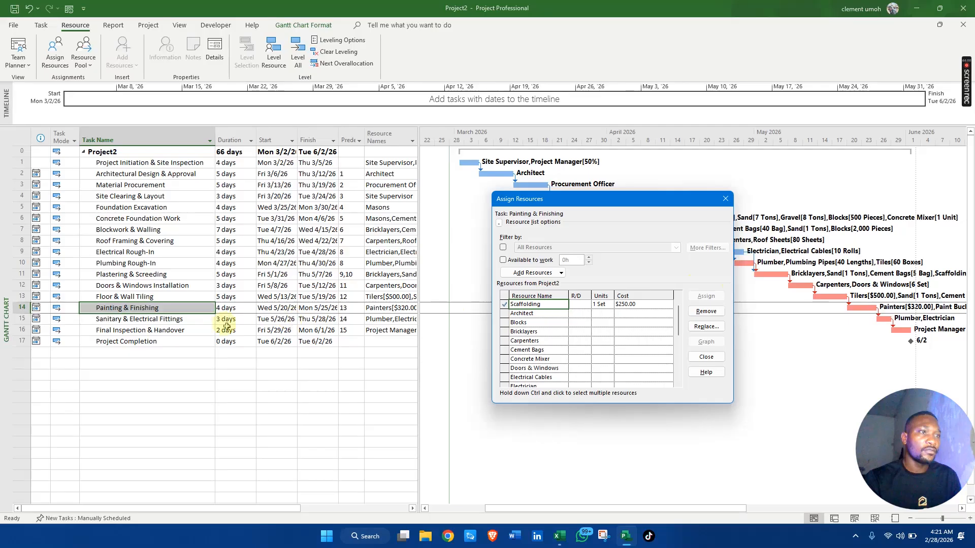
Assign 1 set of Scaffolding to the Sanitary & Electrical Fittings task and close the resource assignment dialog.
click(193, 320)
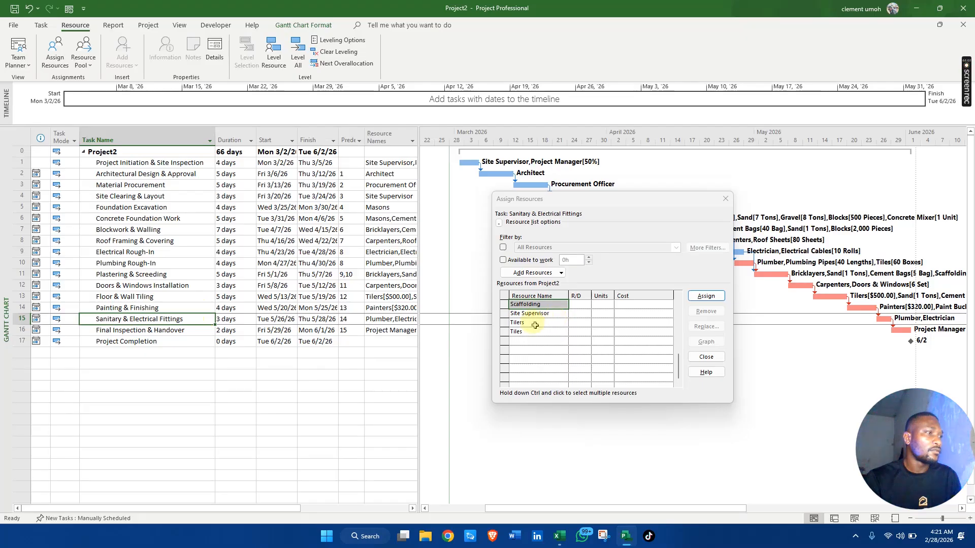
click(602, 305)
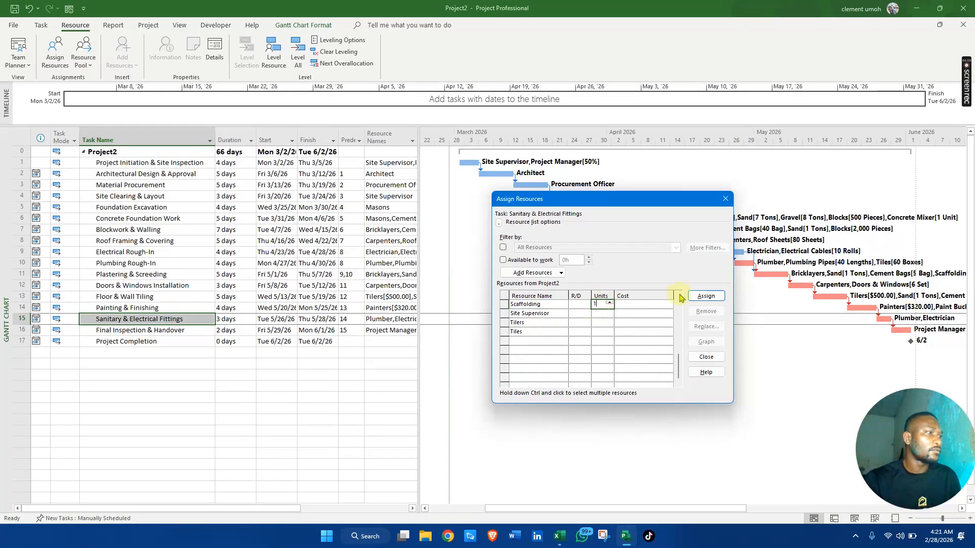
click(706, 296)
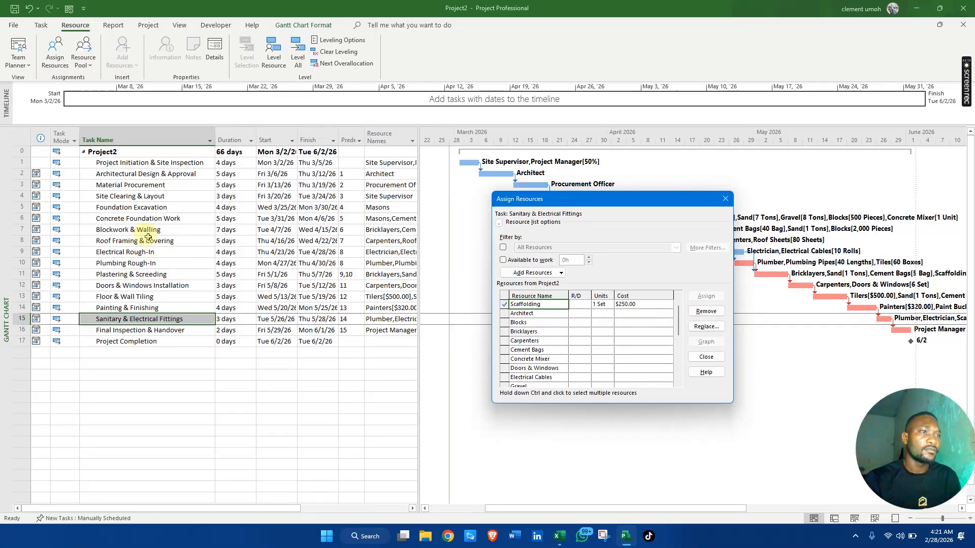
click(171, 273)
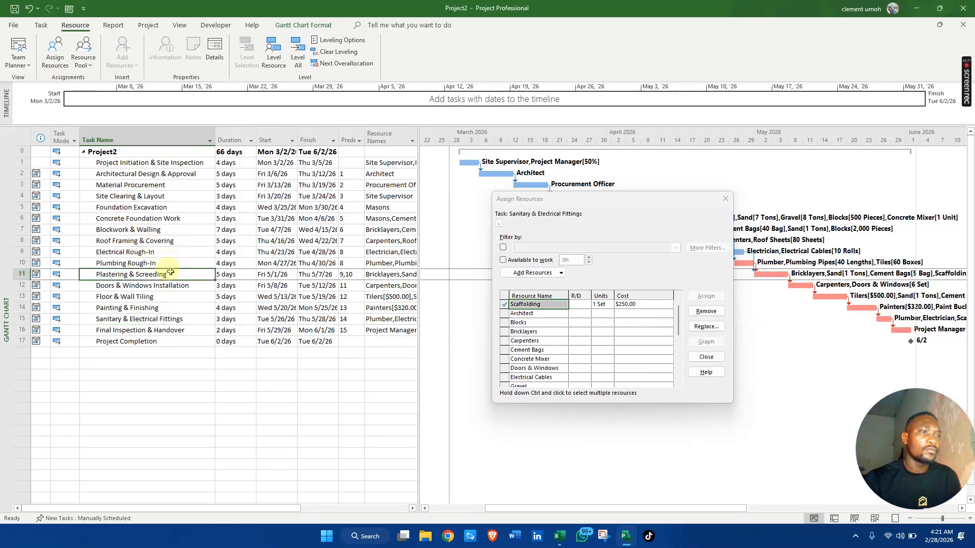
click(147, 307)
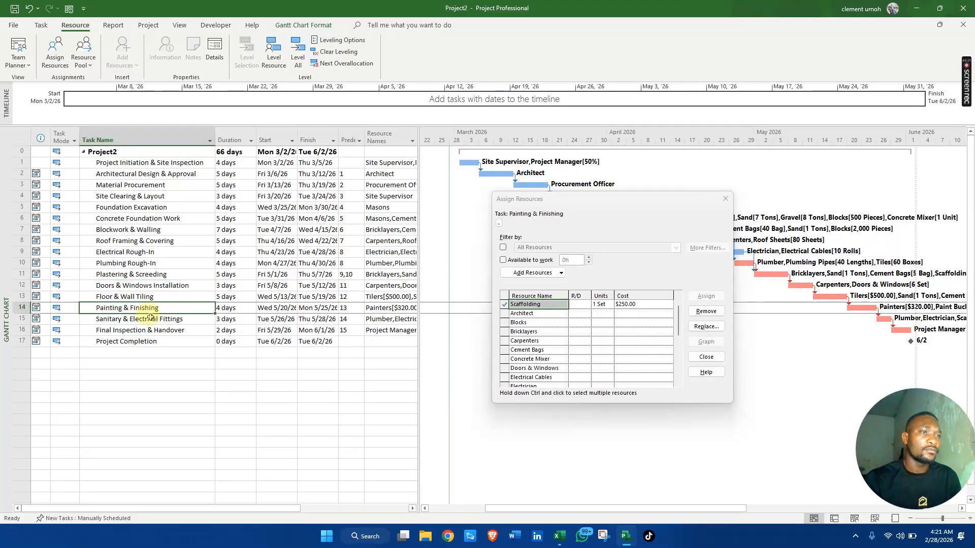
click(150, 318)
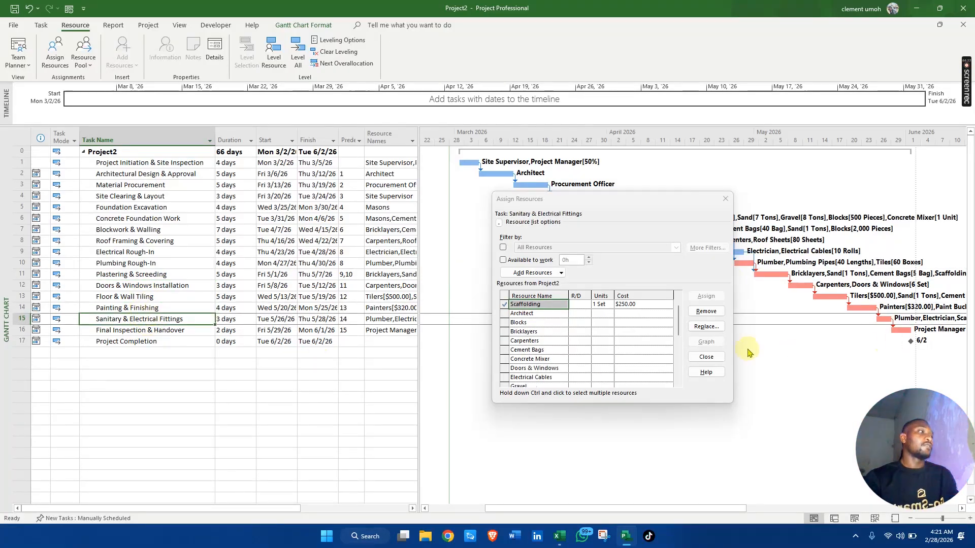
click(725, 198)
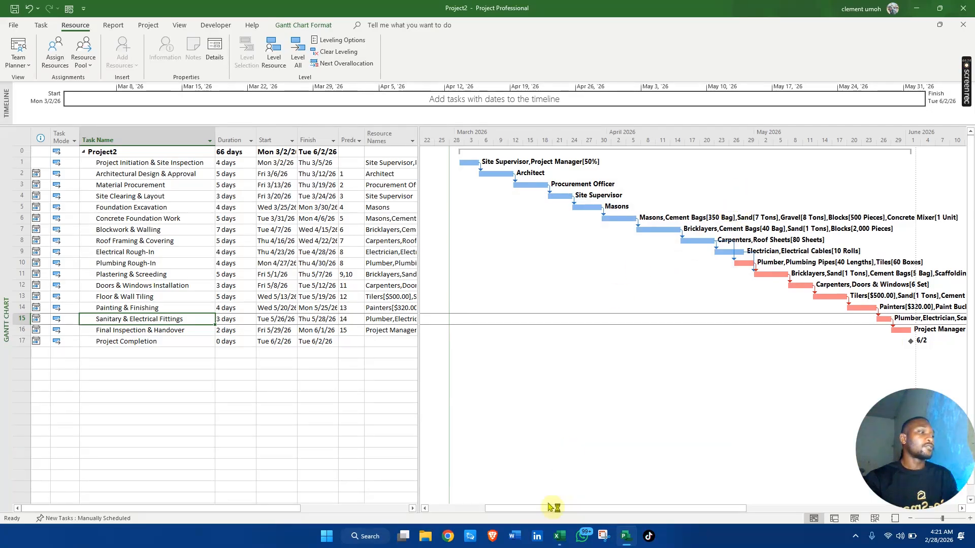
Display the Cost table in the Gantt Chart view and review the total cost of the whole project.
mouse_move(548, 513)
mouse_down()
mouse_move(604, 518)
mouse_move(563, 525)
mouse_up()
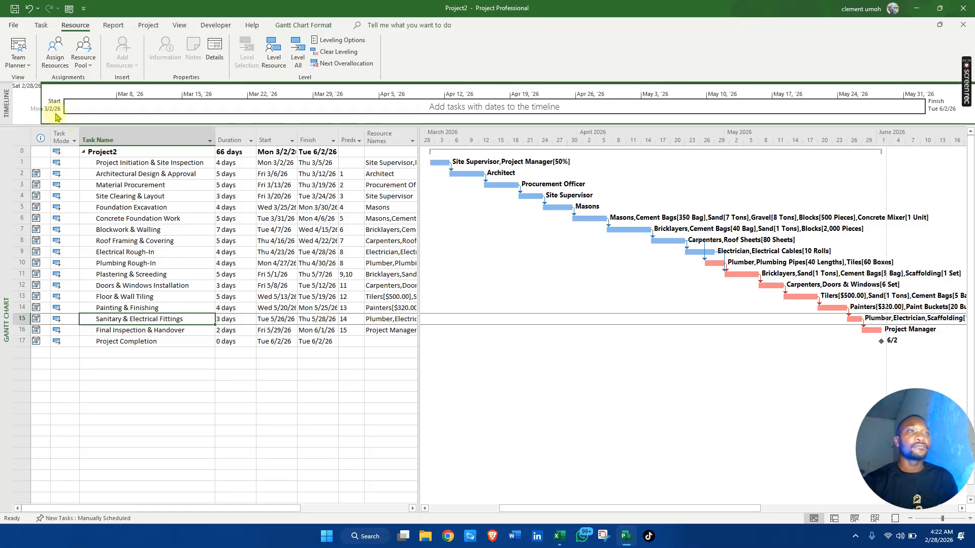
click(24, 136)
right_click(24, 135)
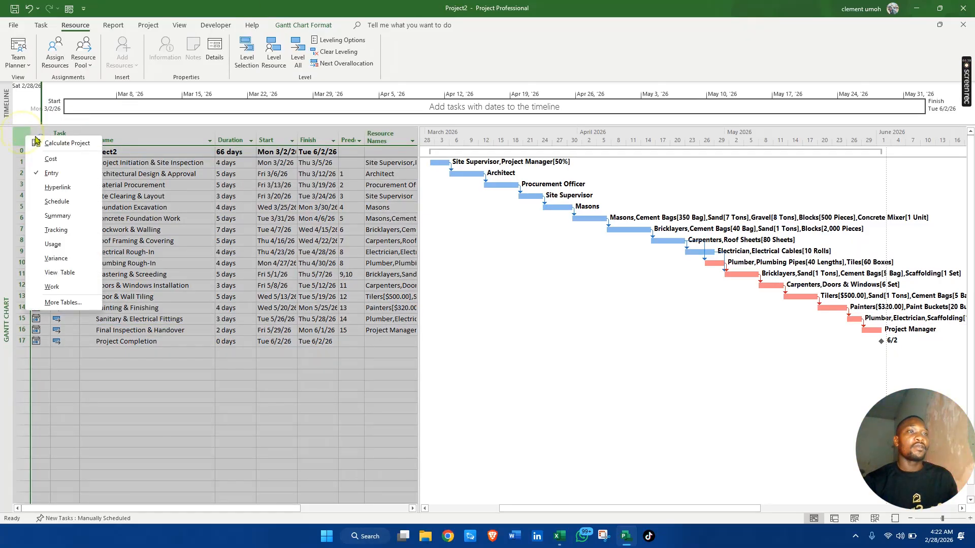
click(65, 158)
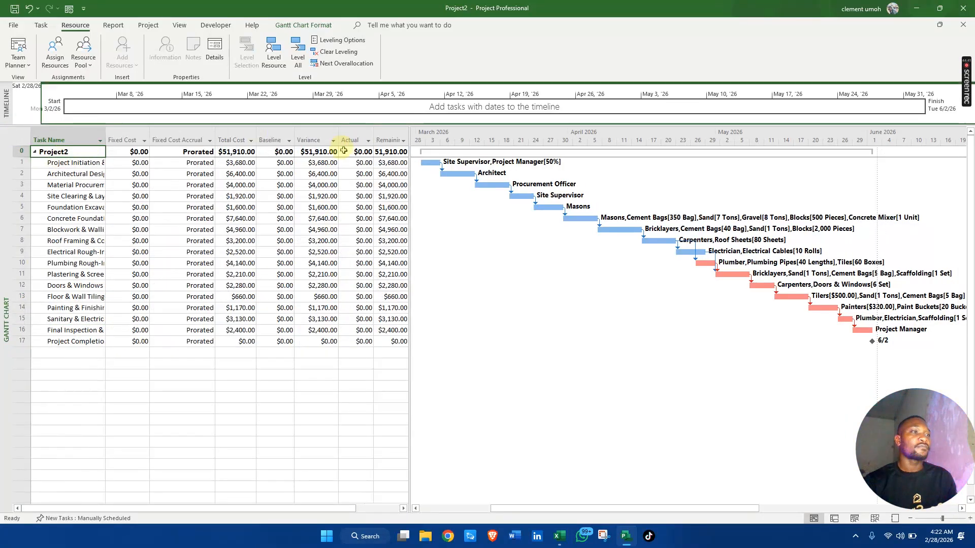
click(229, 152)
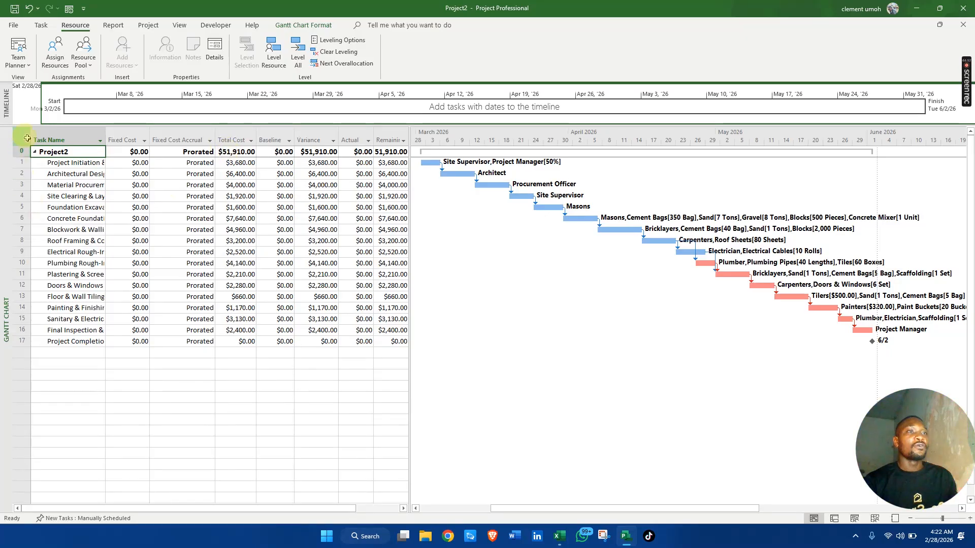
Open the Resource Sheet with its Cost table and examine the cost of each resource, including Plasterers.
right_click(6, 189)
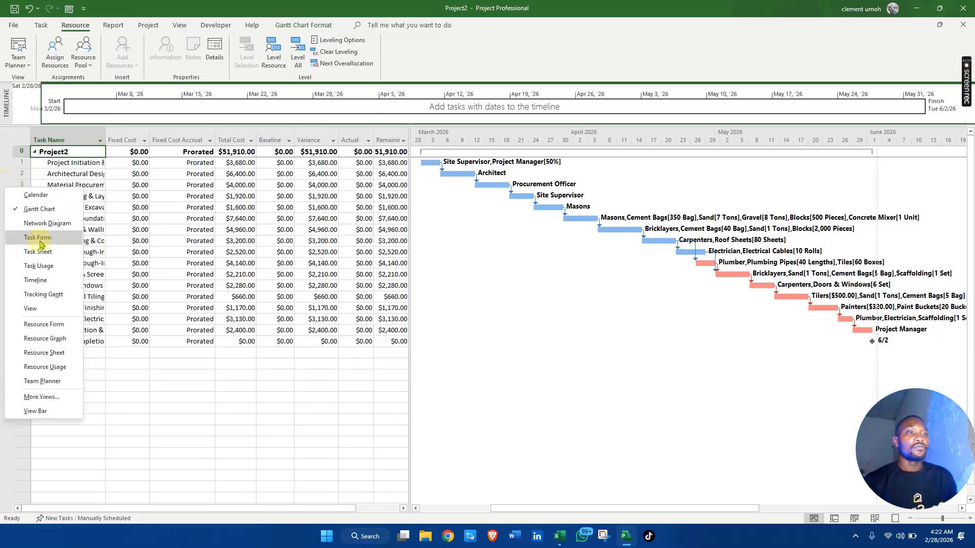
click(58, 352)
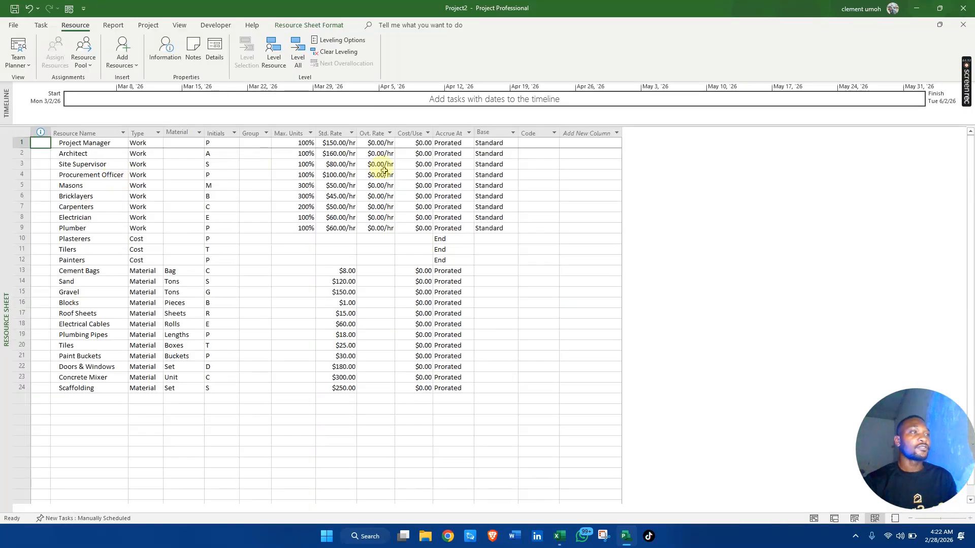
right_click(22, 133)
click(45, 156)
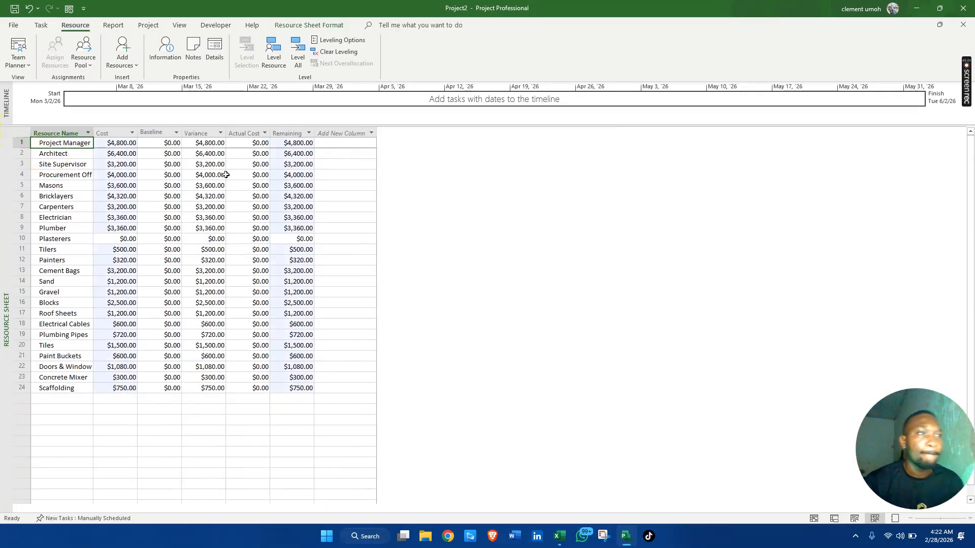
click(131, 238)
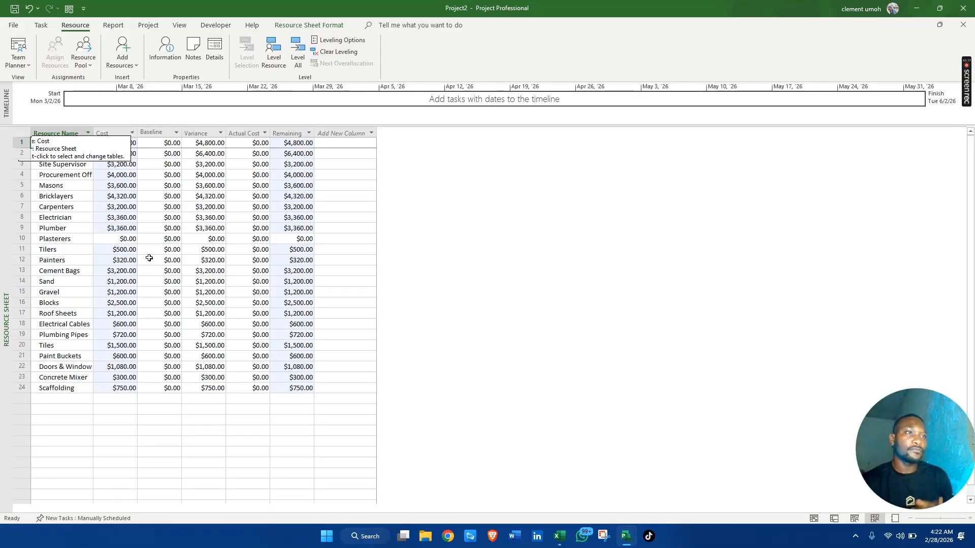
Show the Resource Sheet's Entry table again and check how the Plasterers resource is set up.
click(20, 130)
right_click(20, 130)
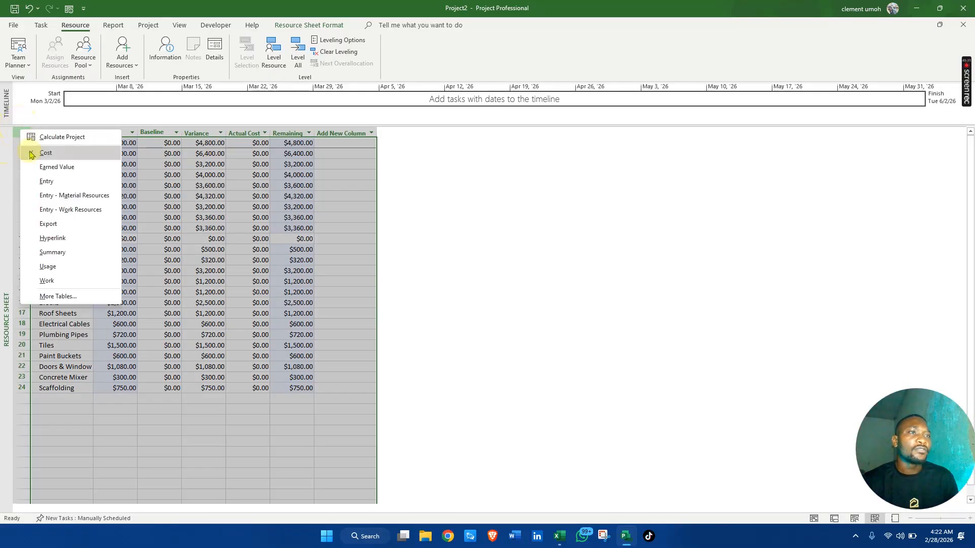
click(59, 180)
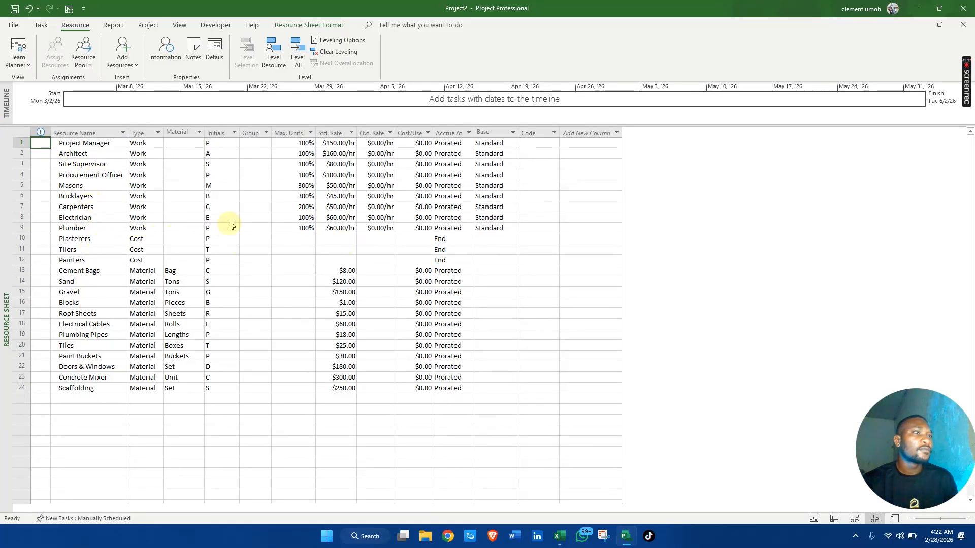
click(98, 238)
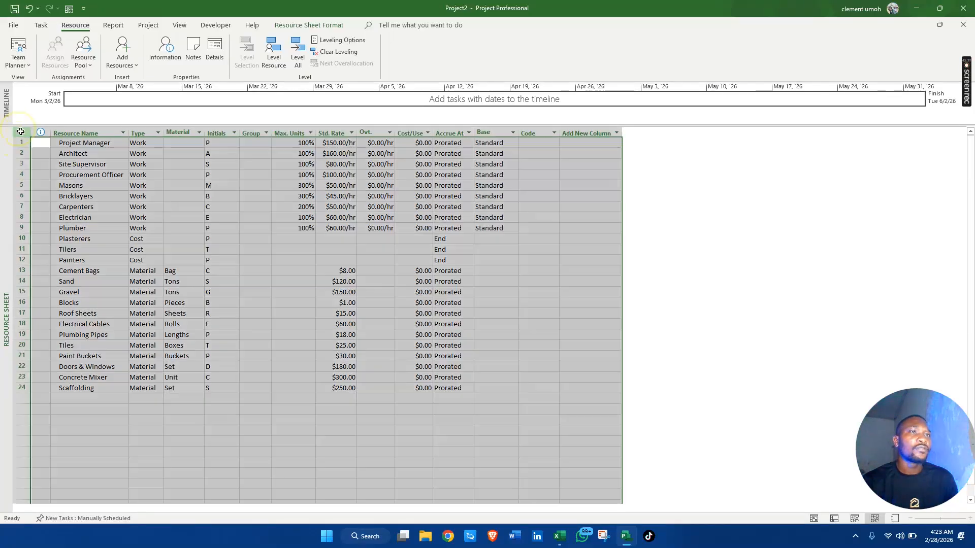
right_click(21, 134)
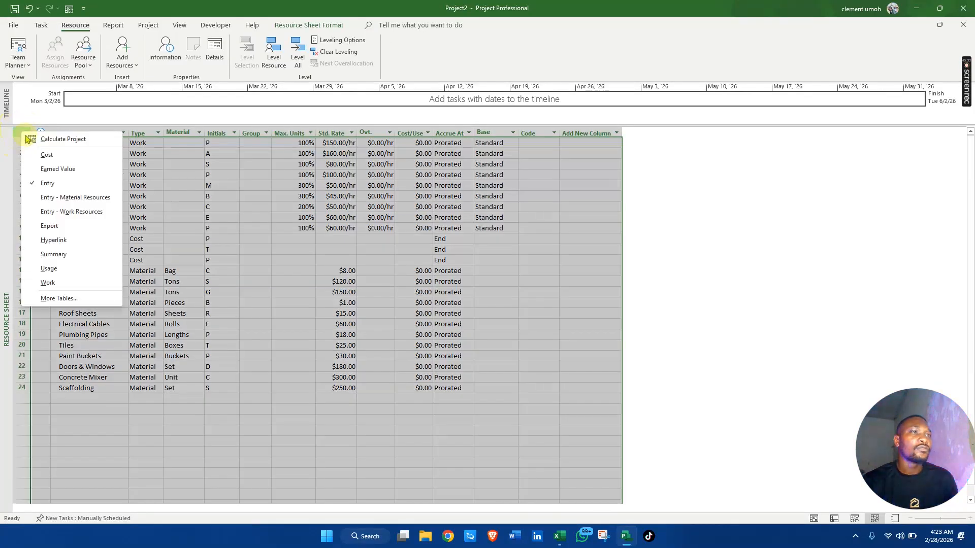
Return to the Gantt Chart view and restore its Entry table.
right_click(4, 166)
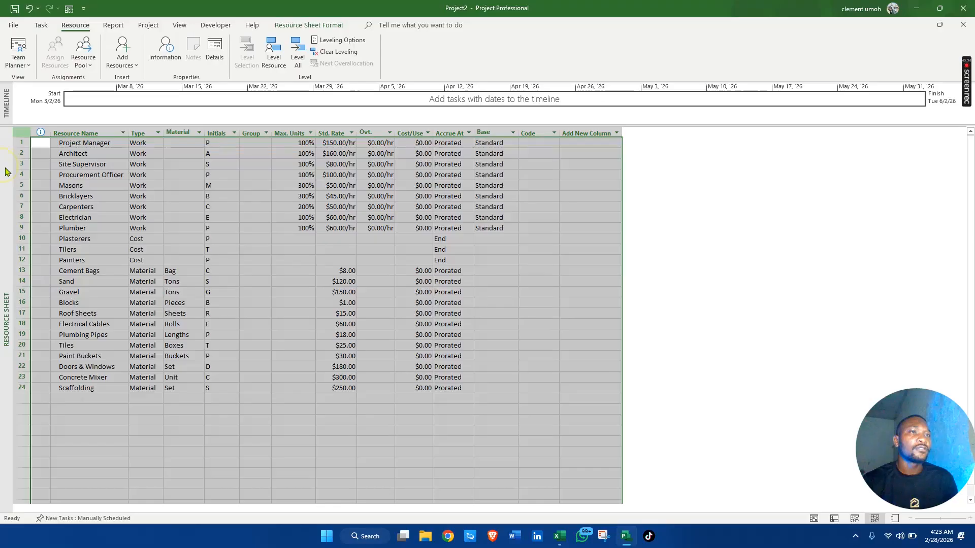
click(49, 188)
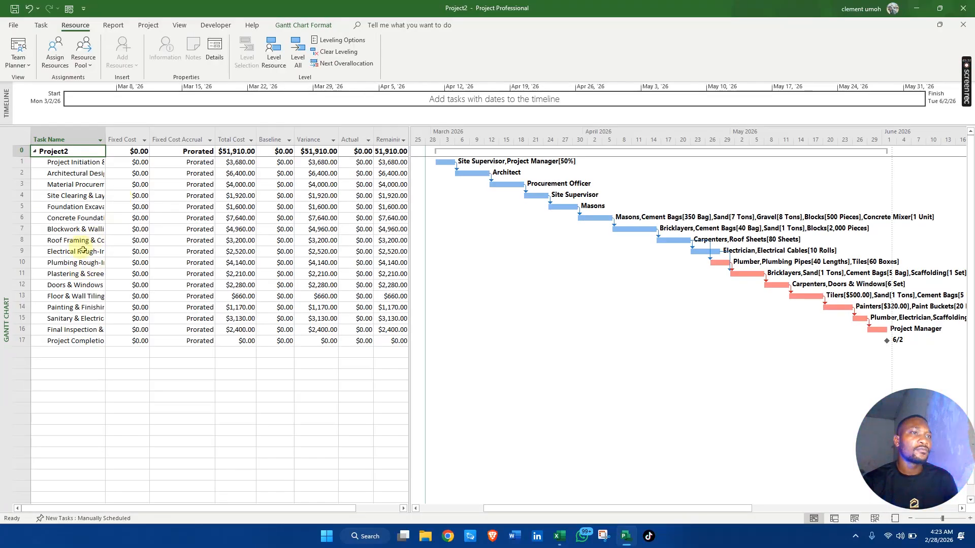
click(21, 132)
right_click(20, 131)
click(50, 170)
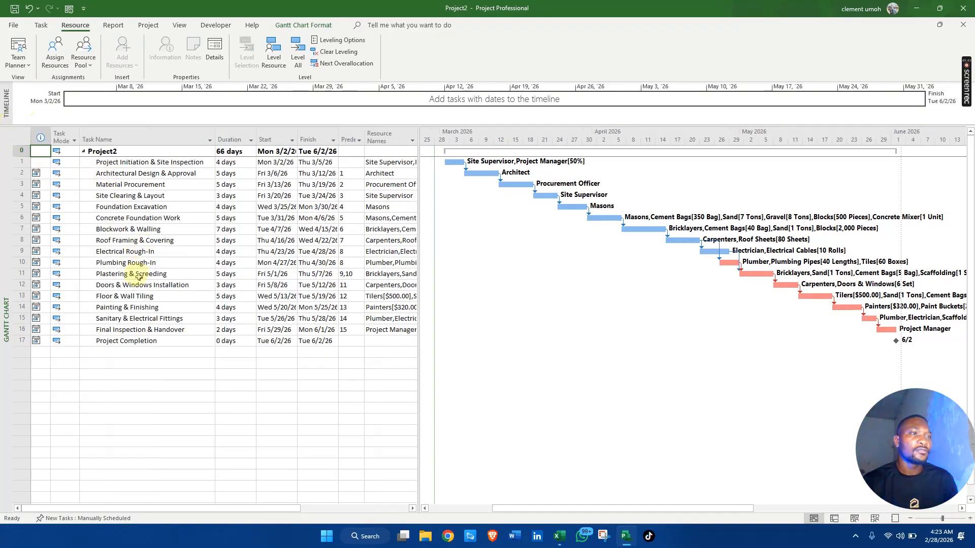
Assign the Plasterers cost resource to the Plastering & Screeding task.
click(141, 277)
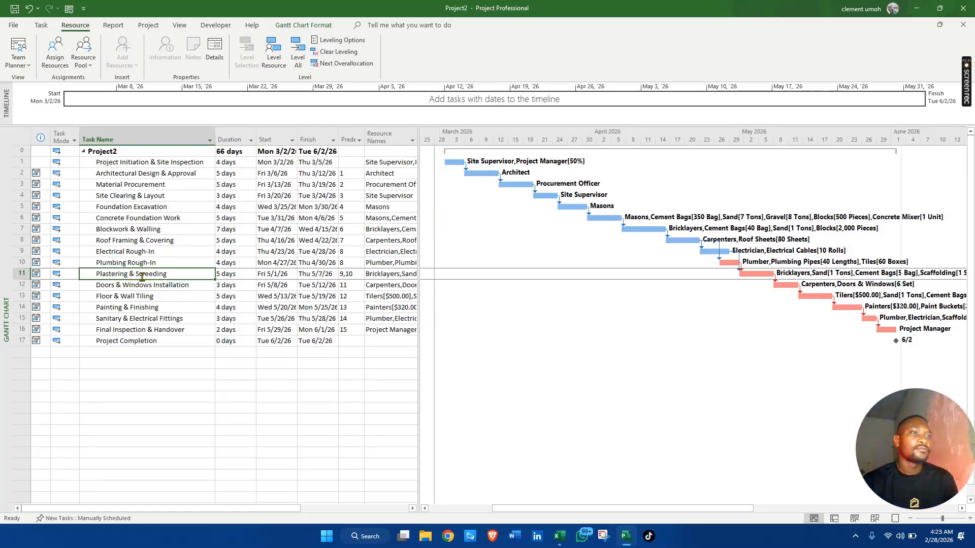
click(55, 50)
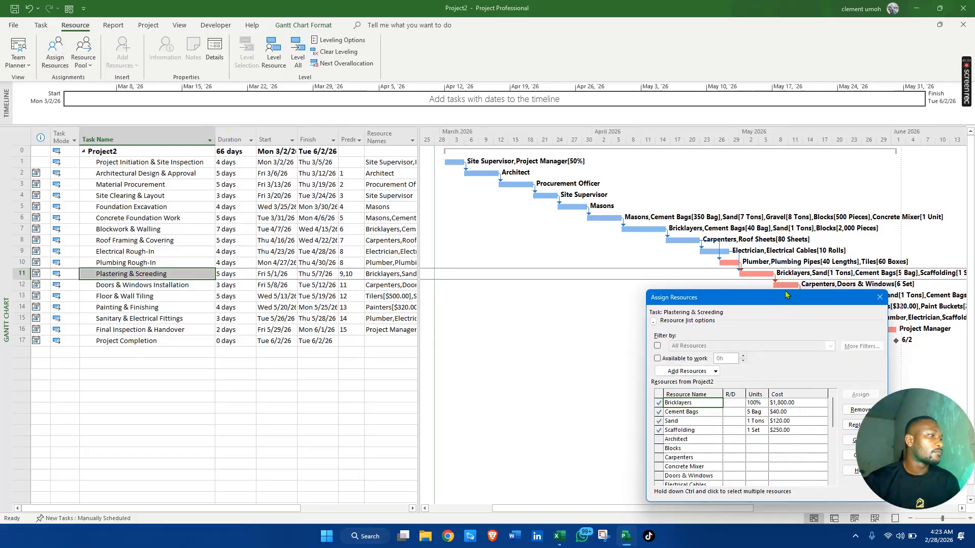
drag(785, 295, 707, 218)
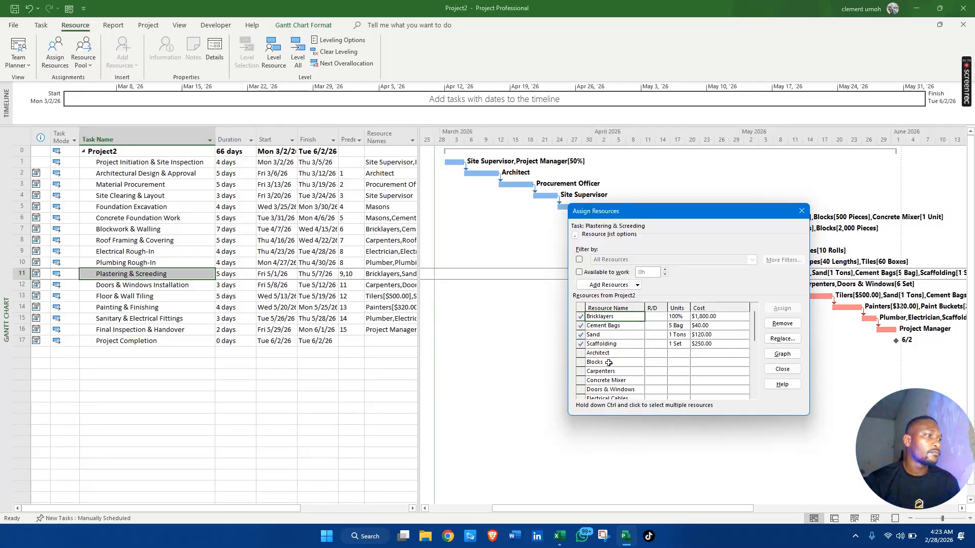
drag(756, 329, 765, 359)
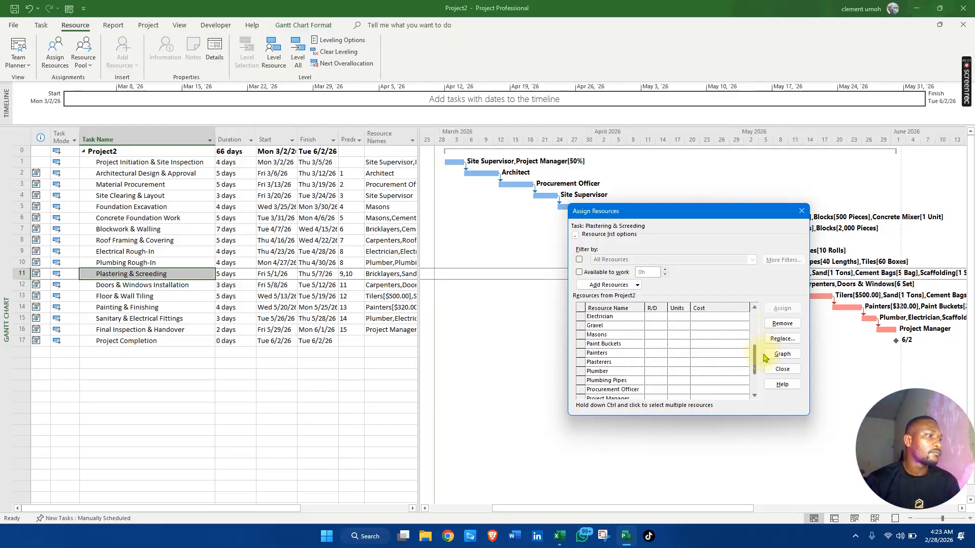
click(632, 362)
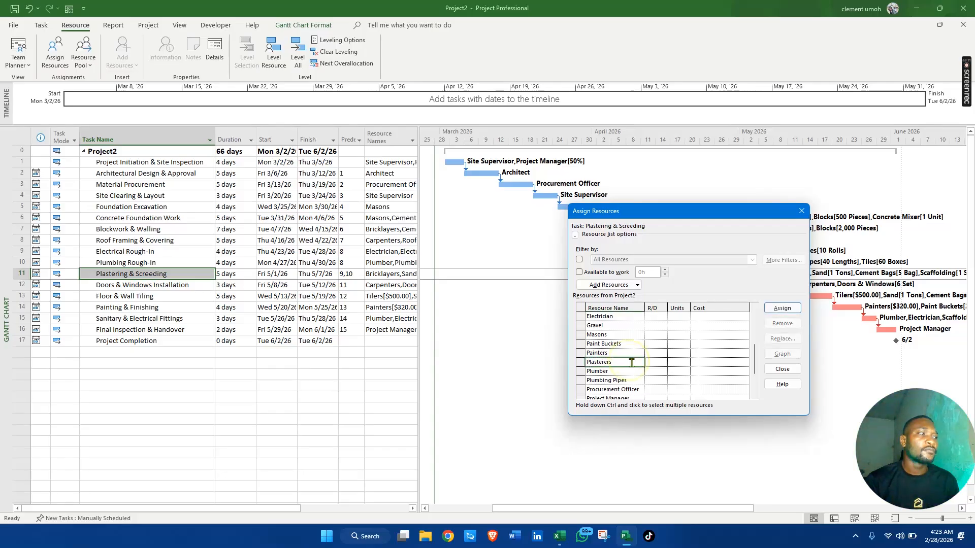
click(784, 308)
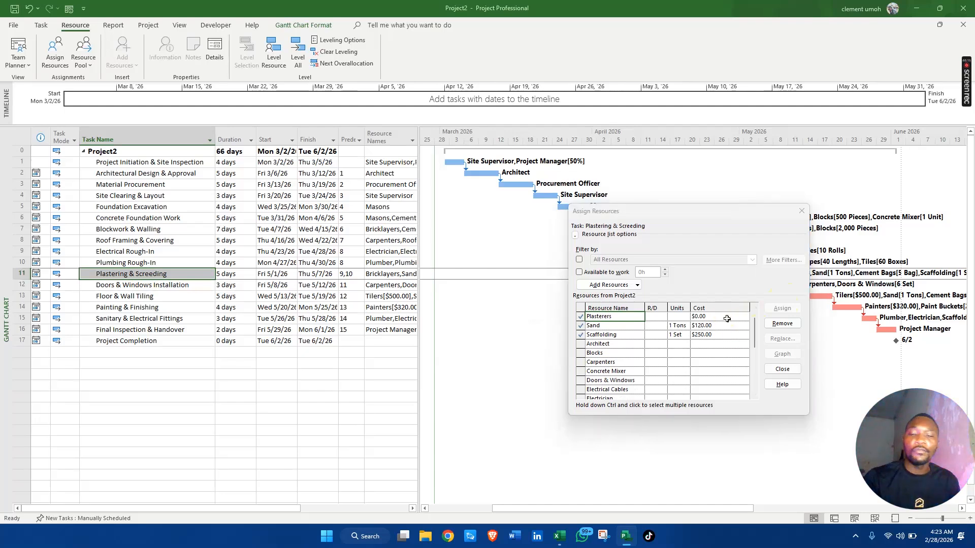
Look up the Plasterers' total cost in Excel's Human_Resources sheet and set their cost on Project's Plastering & Screeding task to 450.
key(alt+Tab)
key(alt+Tab)
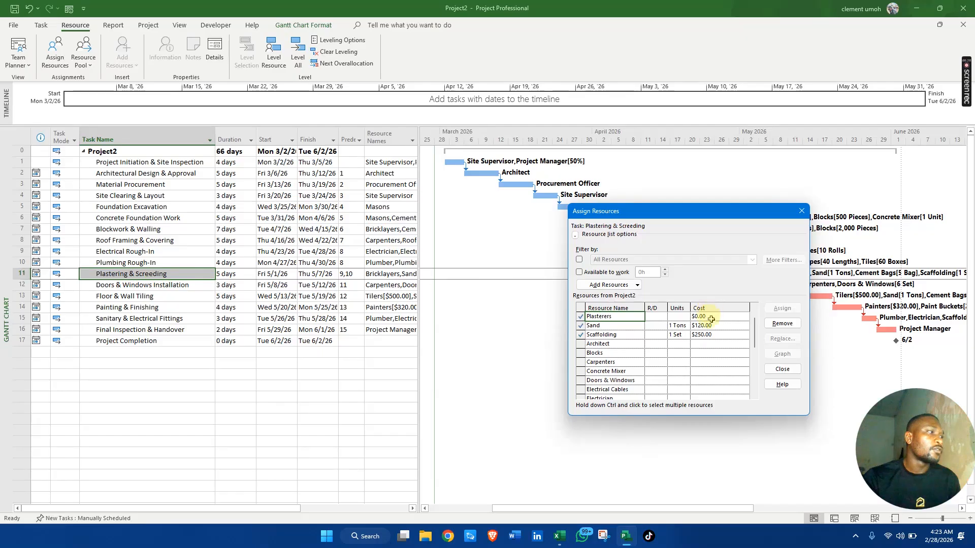
click(680, 316)
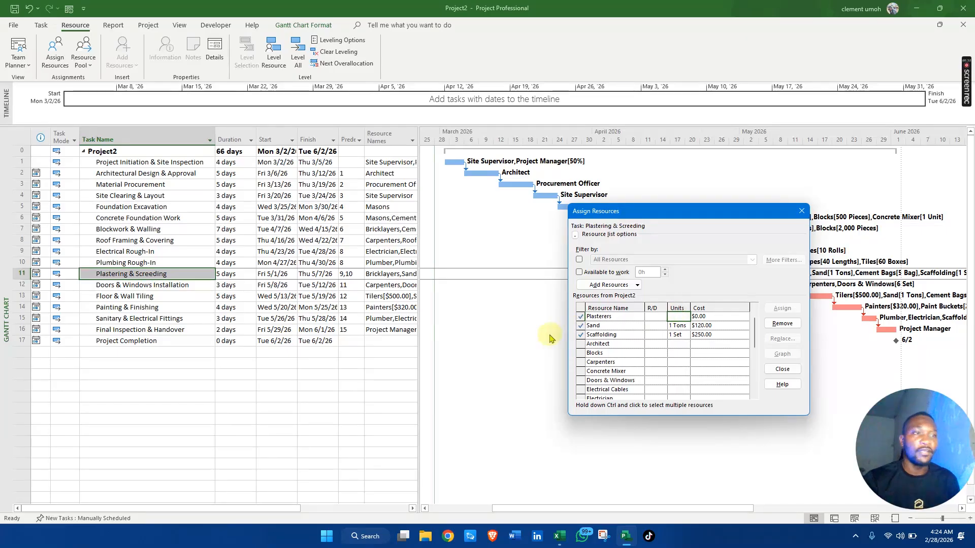
key(alt+Tab)
click(523, 328)
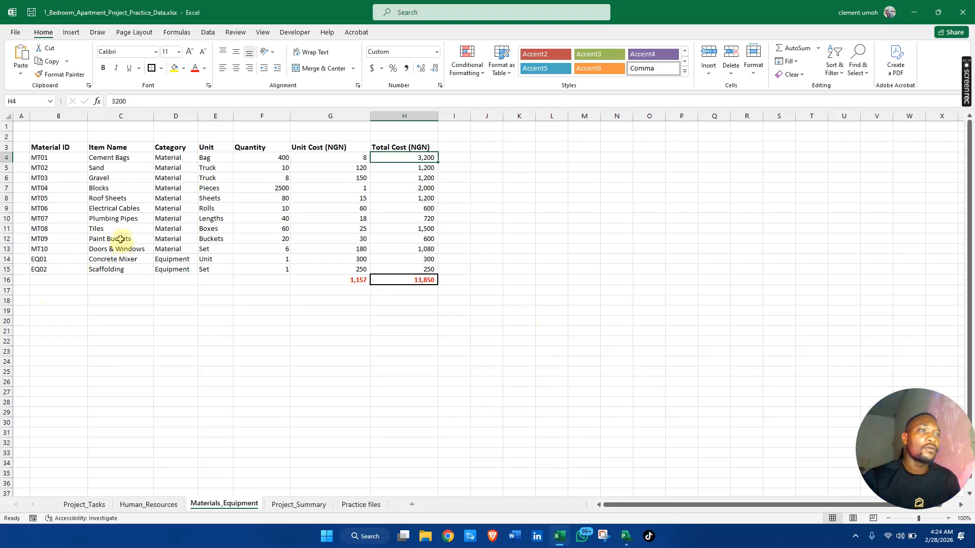
click(153, 503)
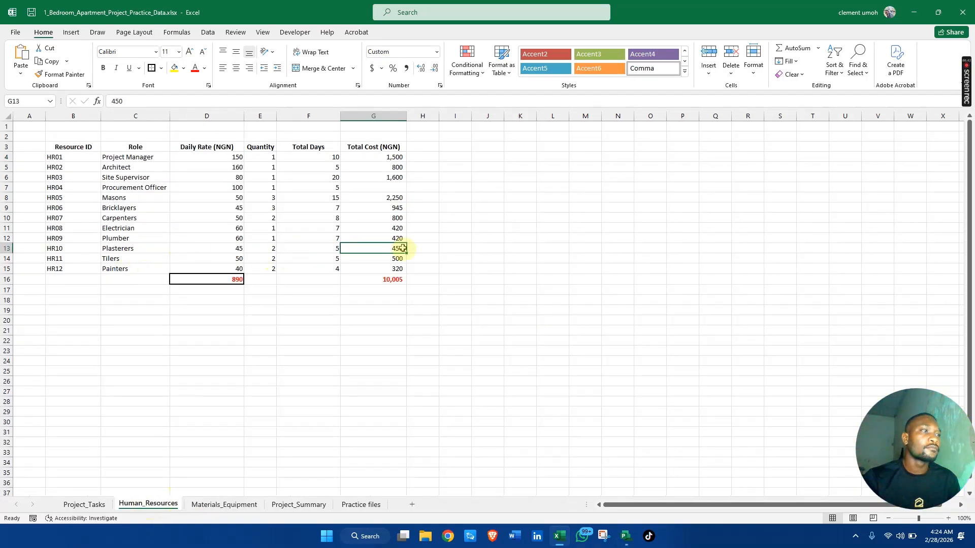
key(alt+Tab)
click(719, 315)
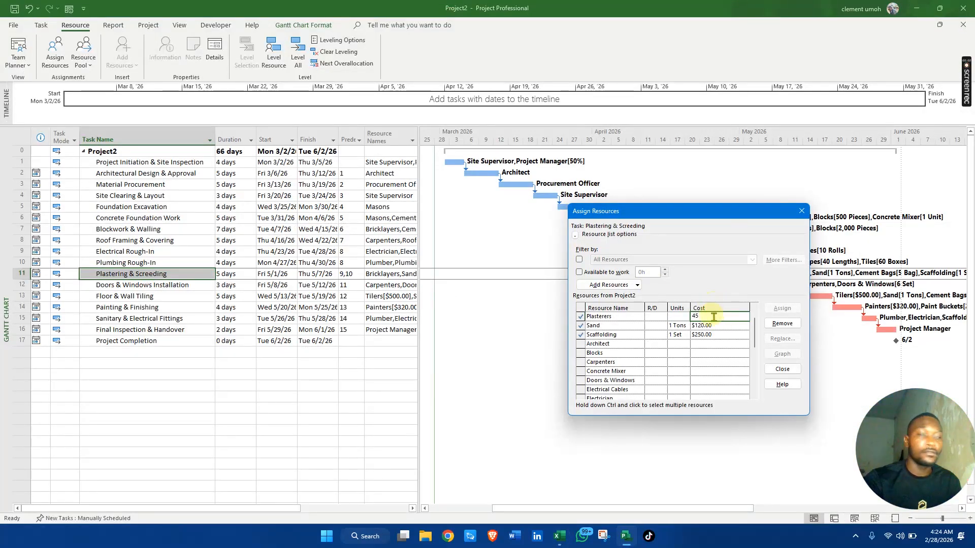
text(450)
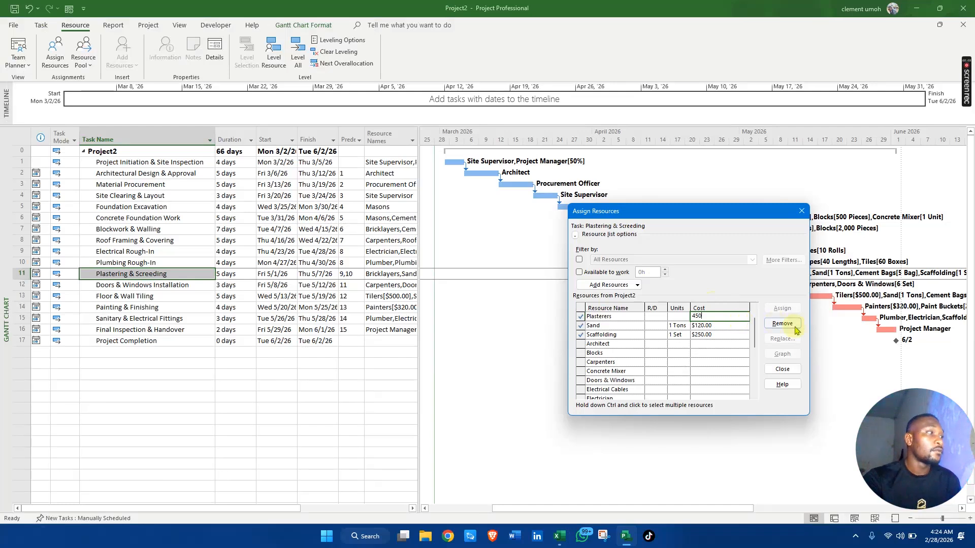
click(720, 380)
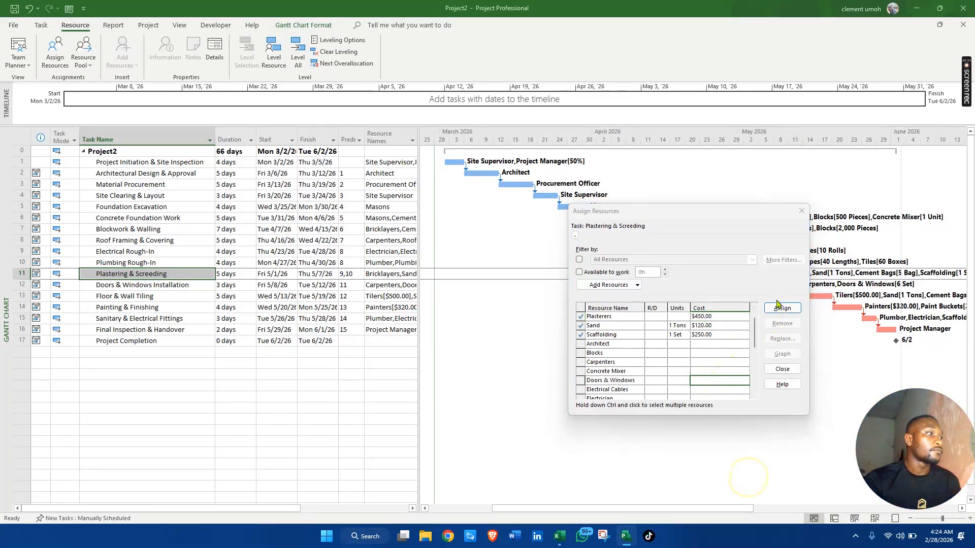
Close the resource assignment dialog and examine the resources' costs in the Resource Sheet's Cost table.
click(801, 211)
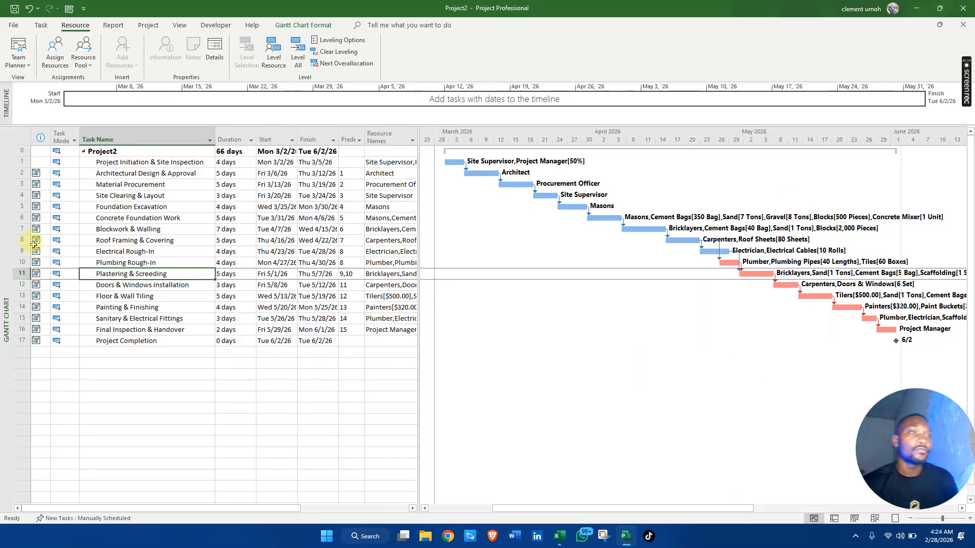
right_click(11, 236)
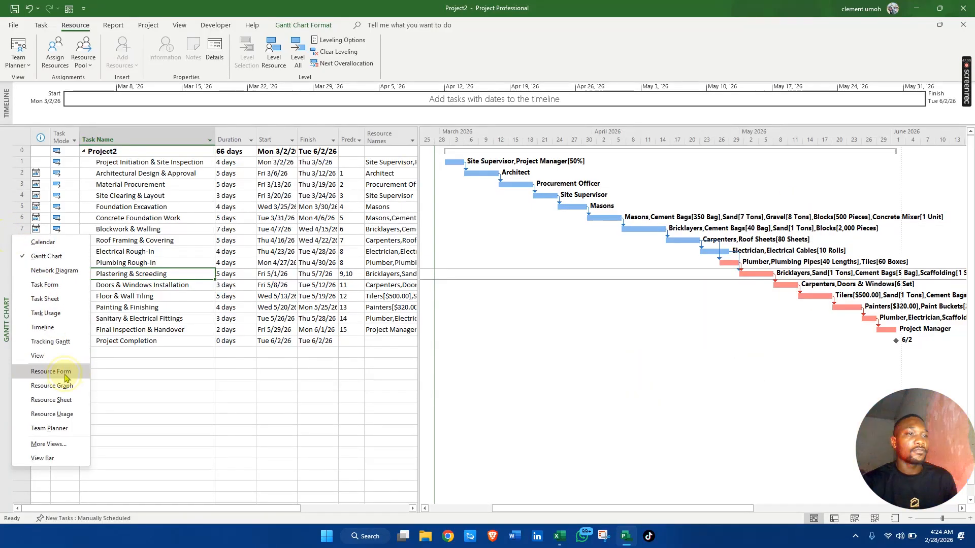
click(57, 401)
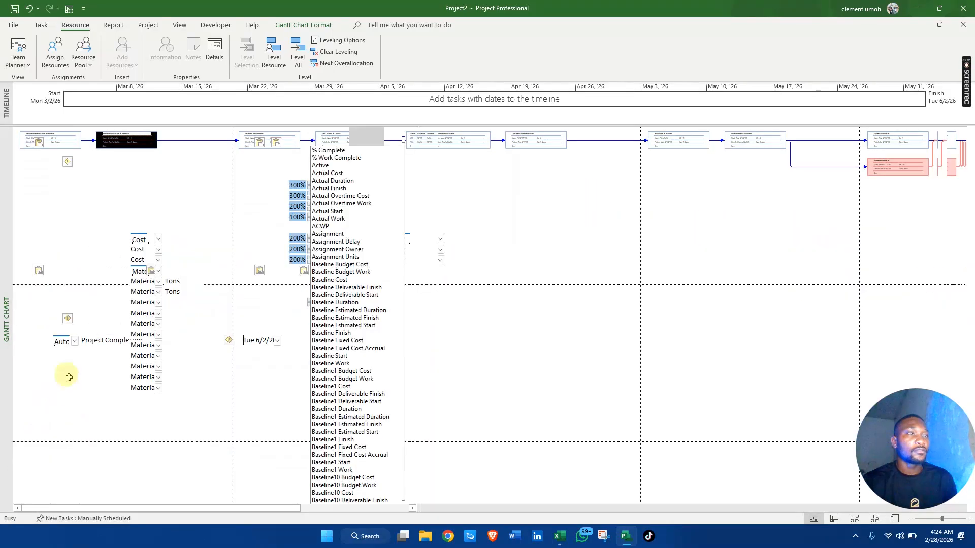
right_click(20, 132)
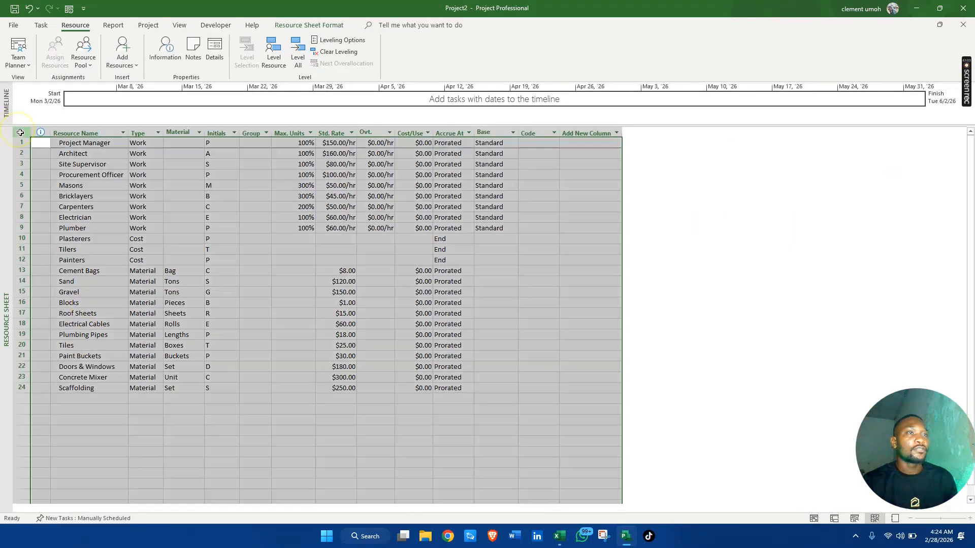
click(87, 156)
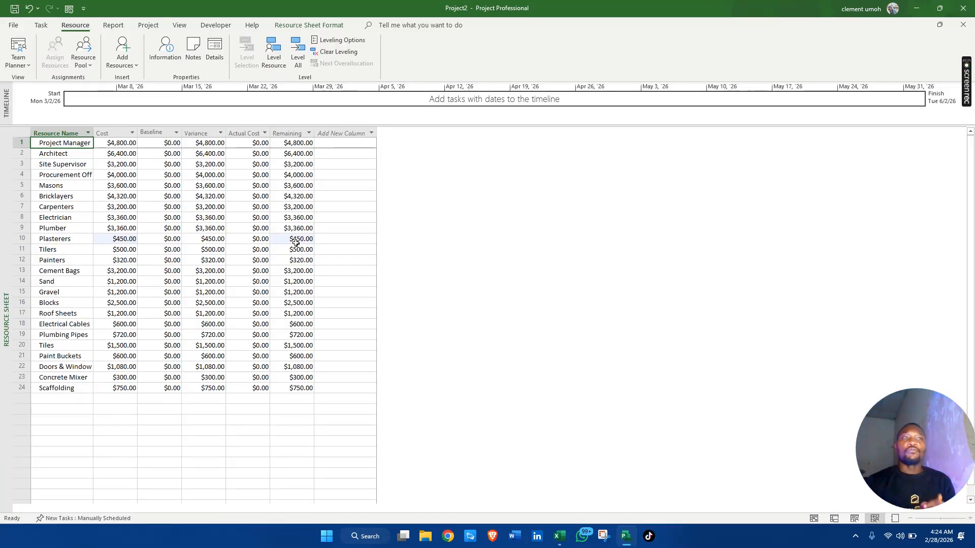
Return to the Gantt Chart view and display its Cost table to examine the cost of each task.
right_click(8, 161)
click(41, 182)
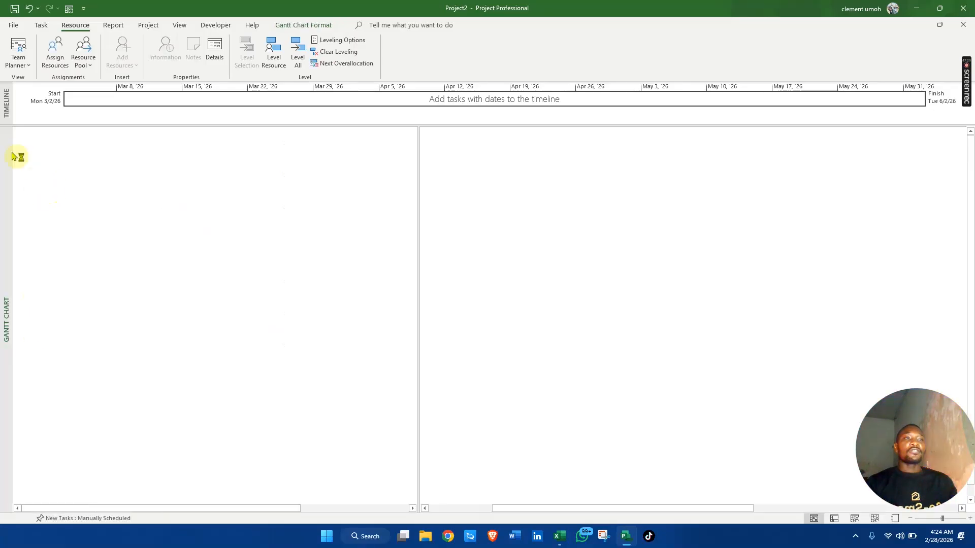
click(26, 132)
right_click(26, 133)
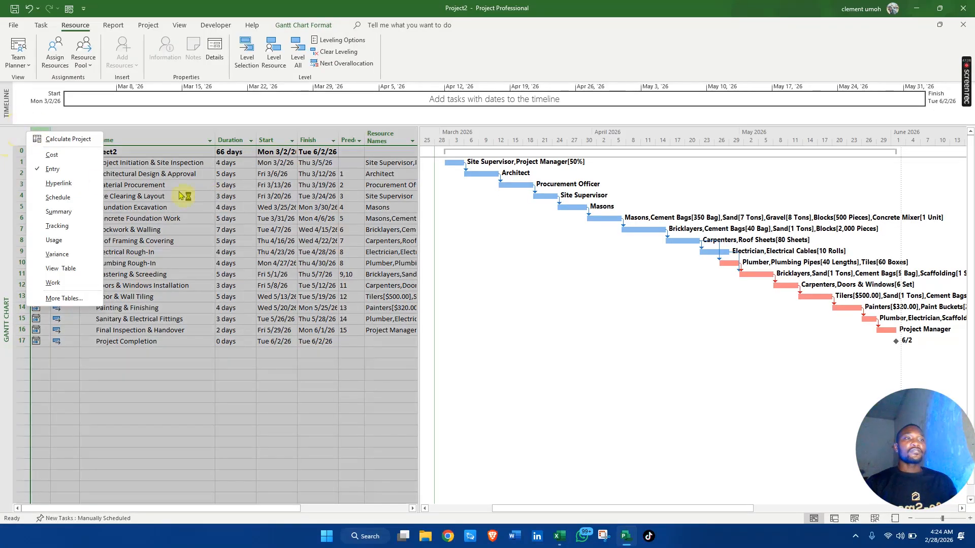
click(82, 152)
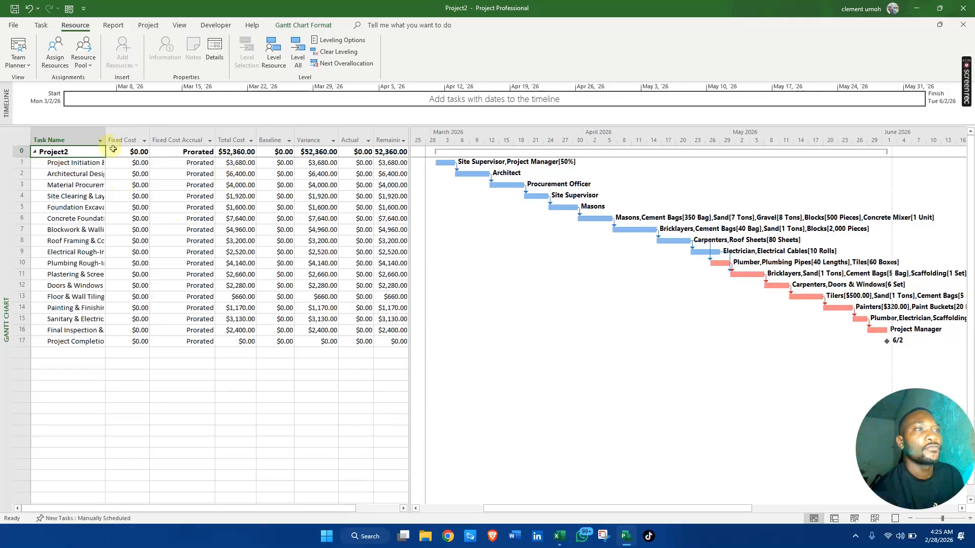
Fit the width of the Cost table's Task Name column to the full task names.
drag(107, 136, 175, 136)
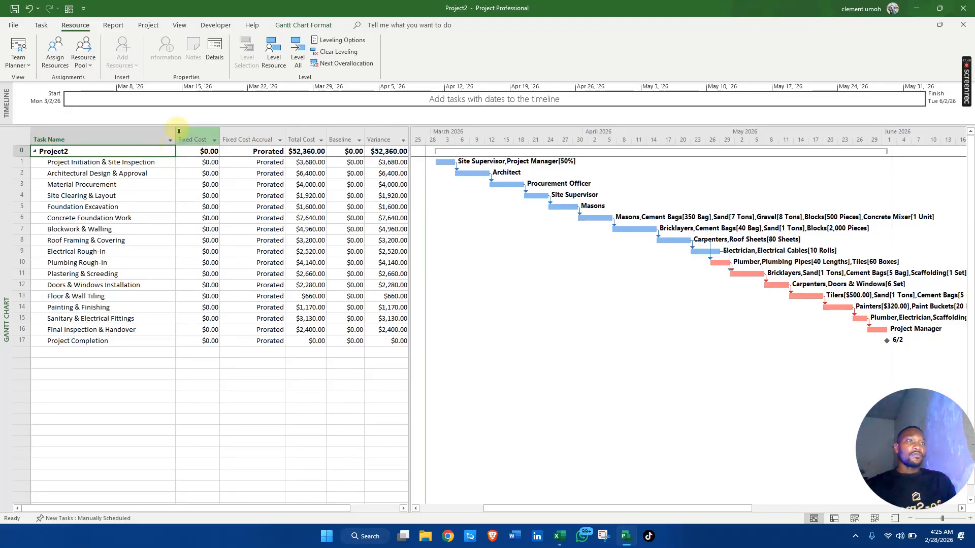
drag(177, 134, 145, 135)
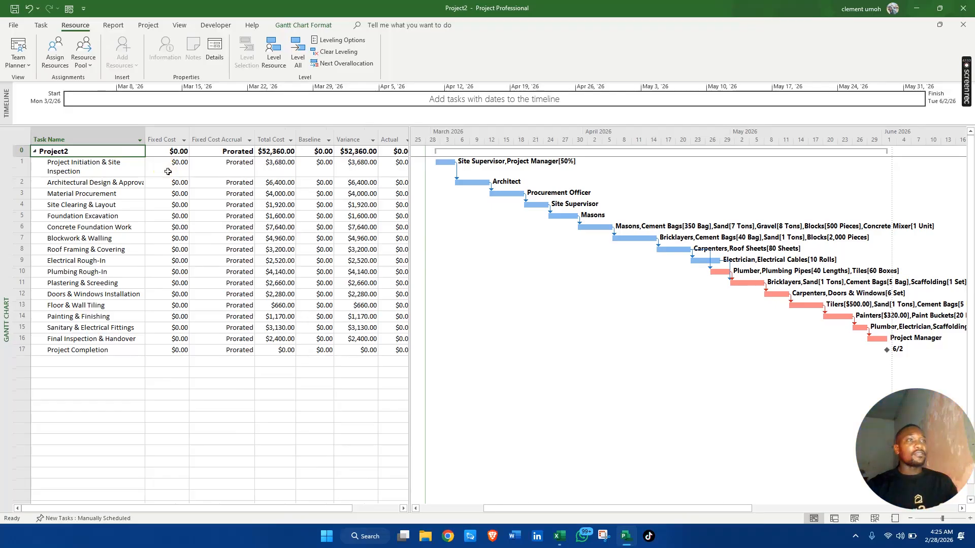
click(147, 134)
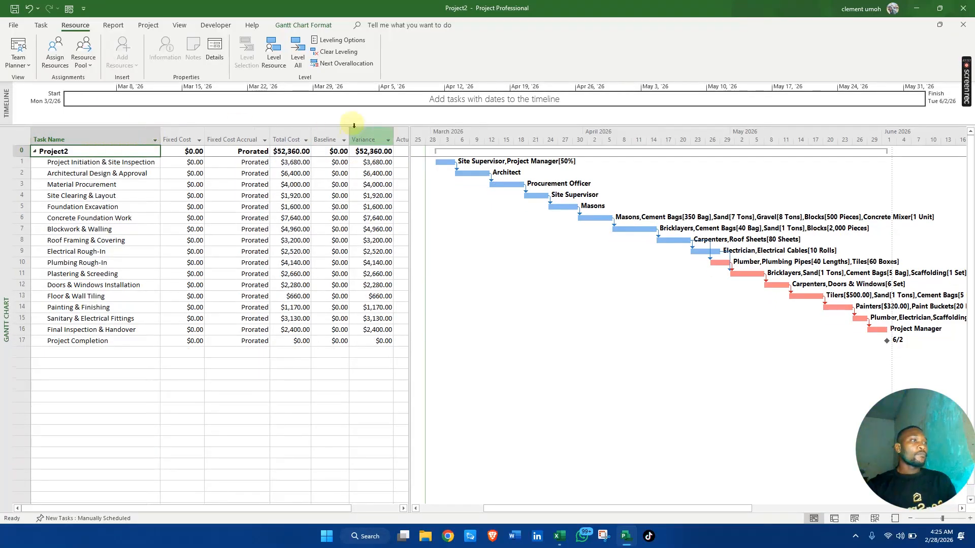
Switch the Gantt Chart back from the Cost table to the Entry table.
right_click(5, 151)
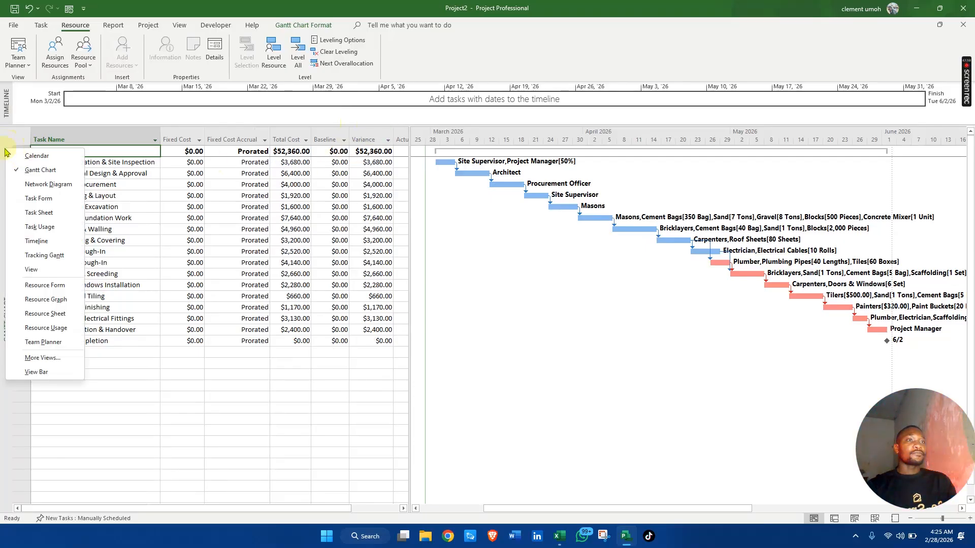
click(17, 131)
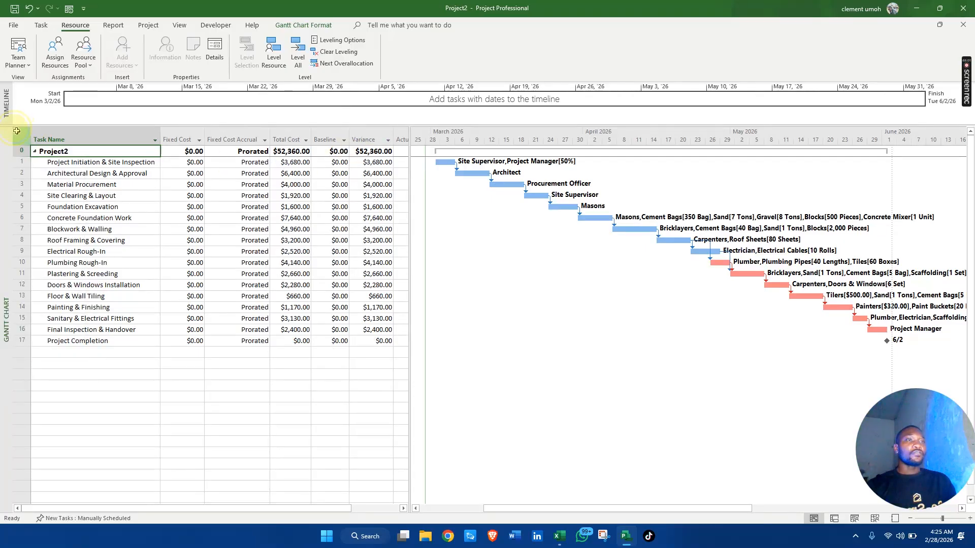
right_click(19, 132)
click(64, 169)
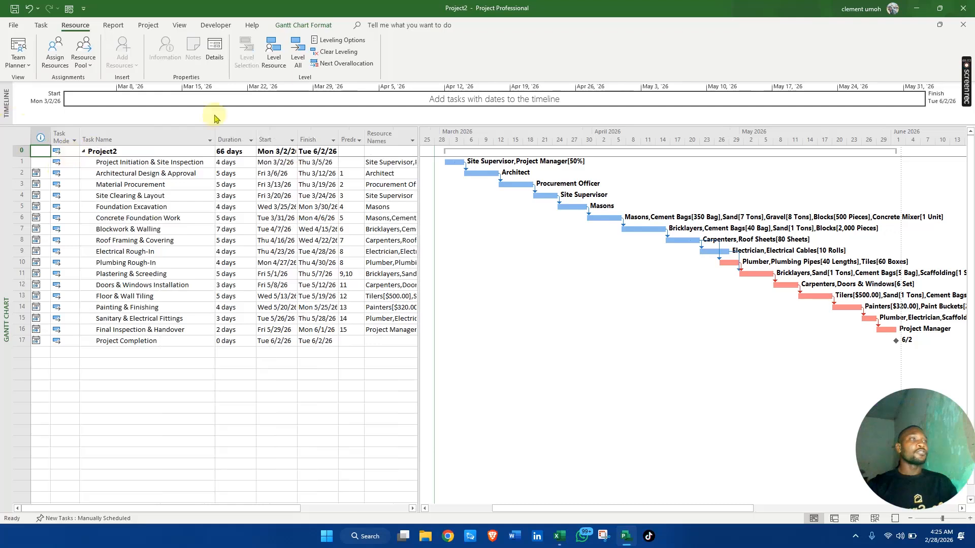
Set the Baseline for the entire project.
click(148, 25)
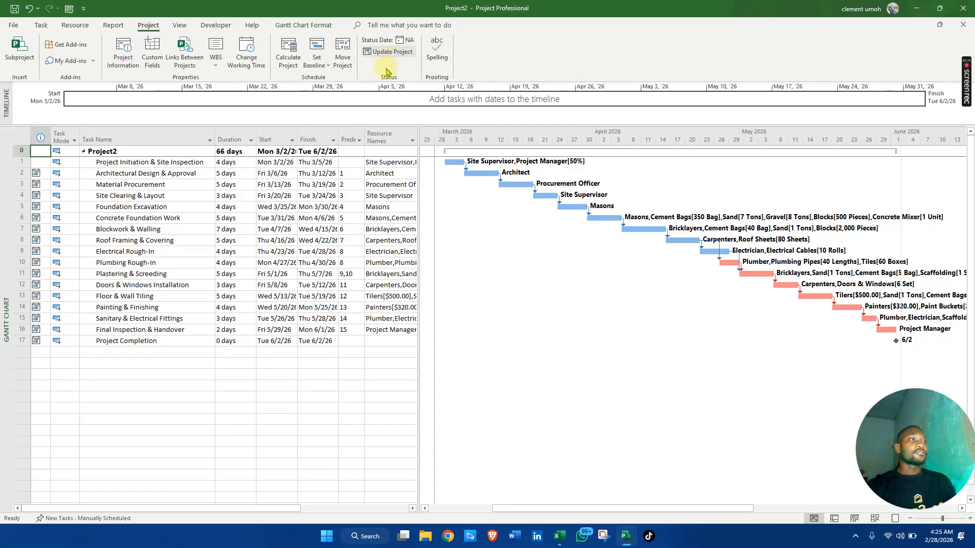
click(315, 48)
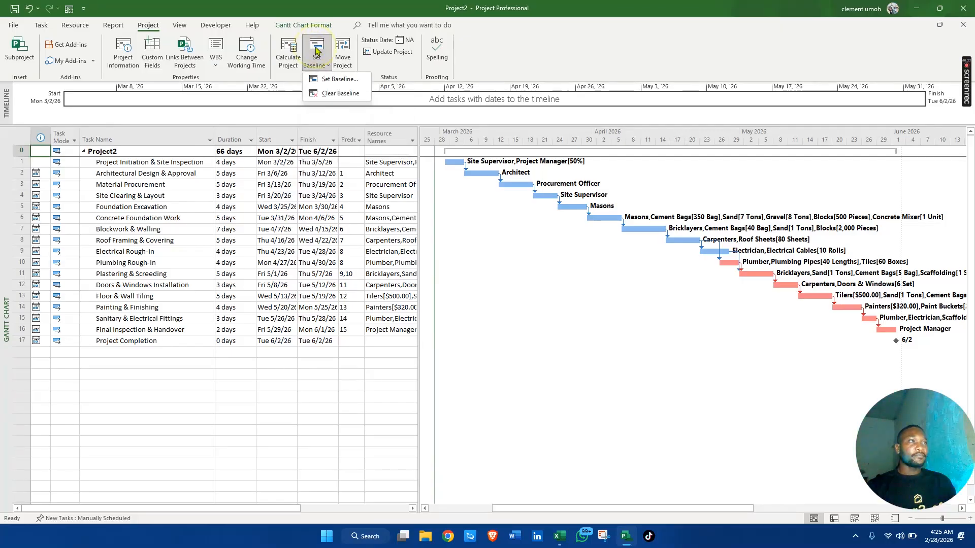
click(338, 80)
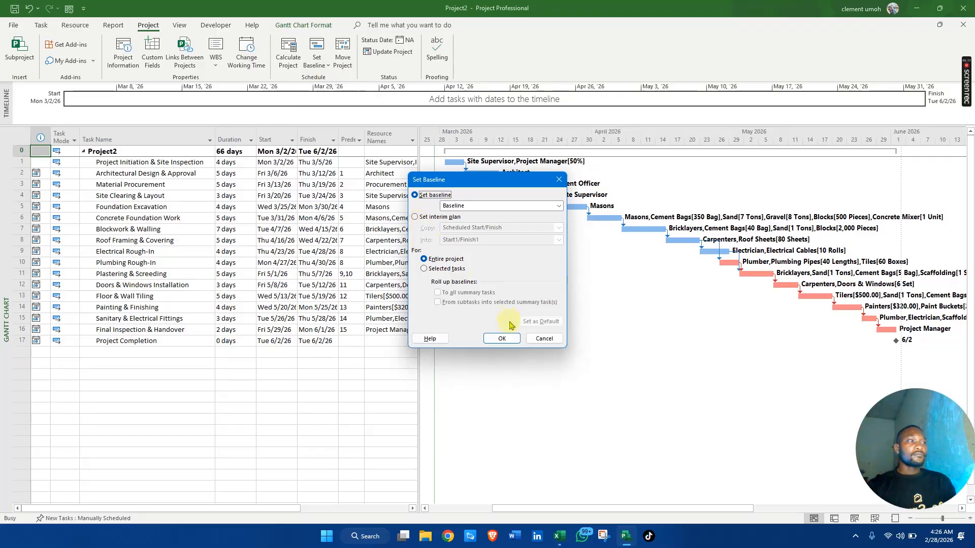
click(502, 339)
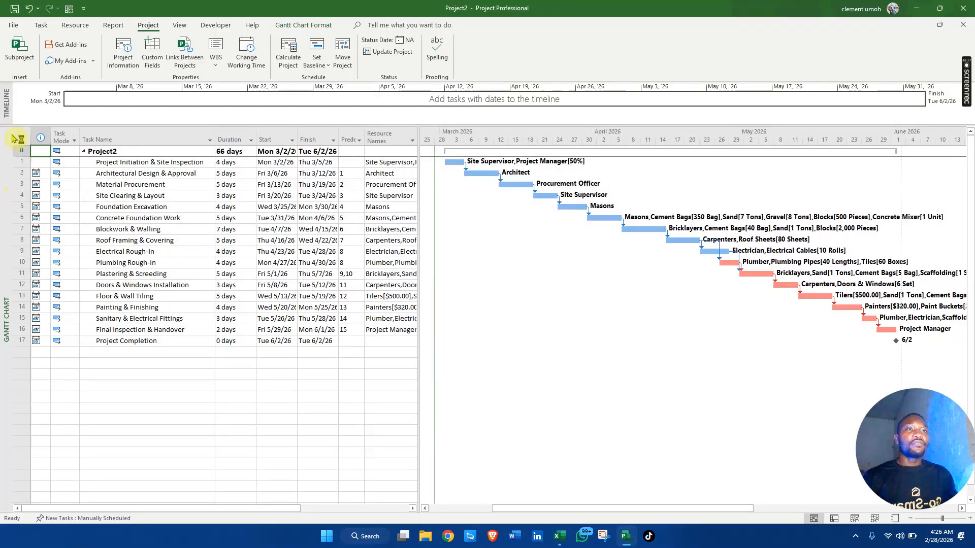
Show the Gantt Chart's Cost table, narrow the Fixed Cost Accrual column and widen the table area through the Remaining column.
click(21, 136)
right_click(21, 136)
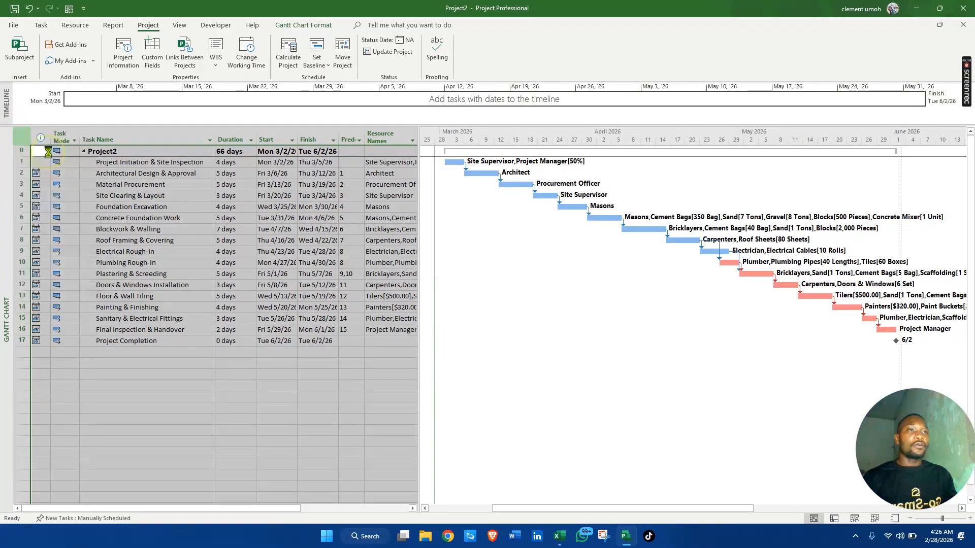
click(45, 156)
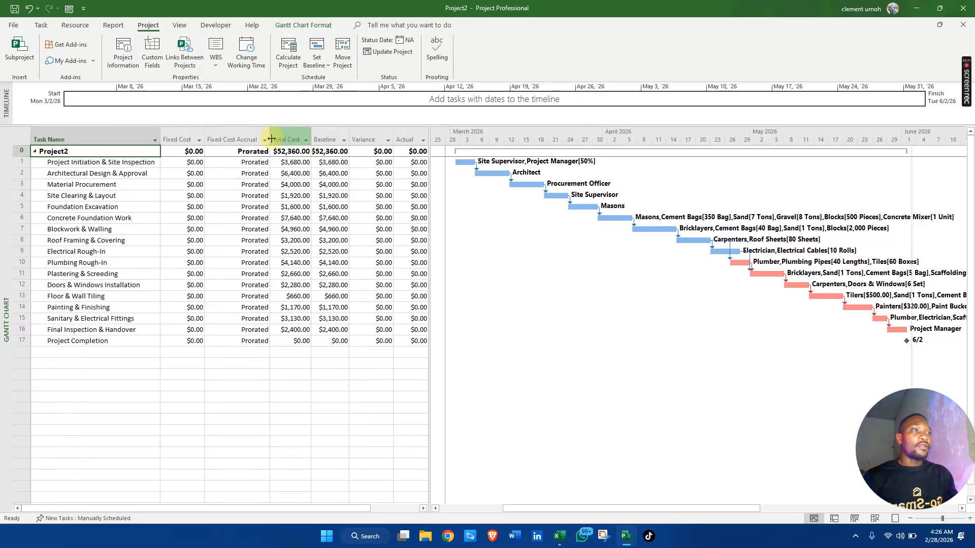
drag(271, 137, 253, 138)
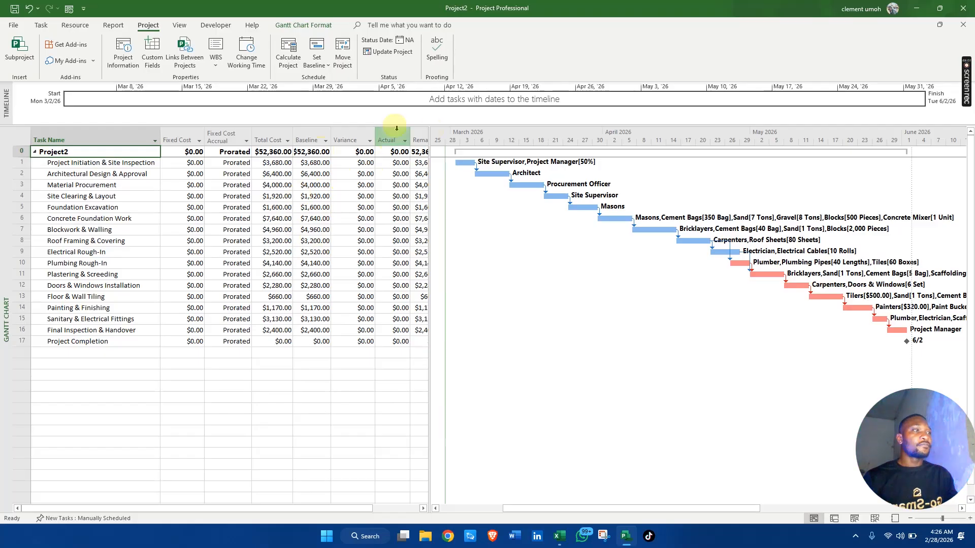
drag(430, 137, 472, 132)
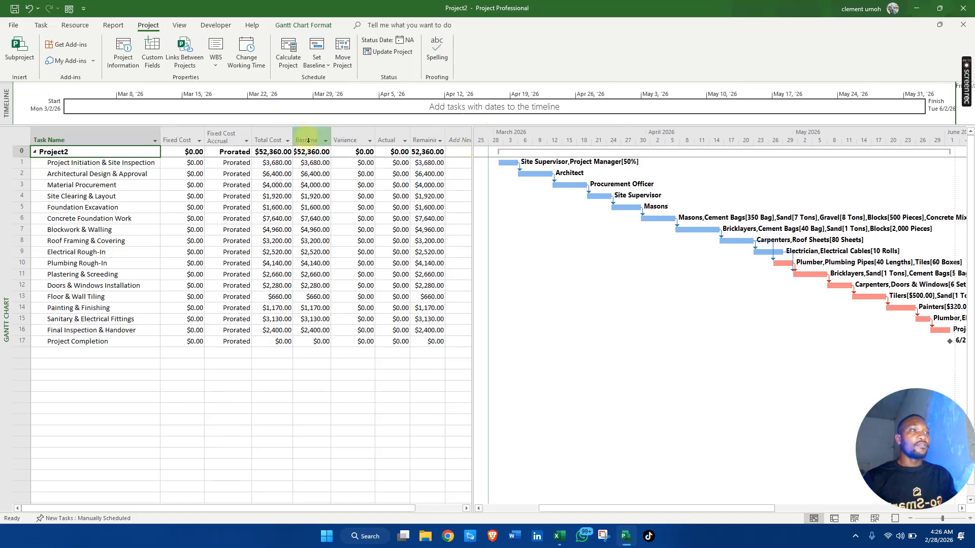
Clear the saved baseline plan for the entire project.
click(317, 54)
click(325, 94)
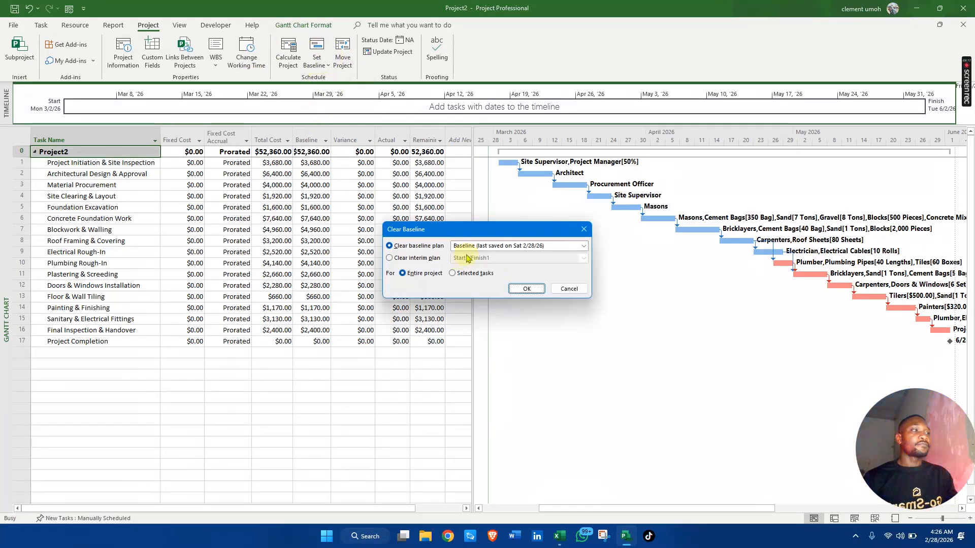
click(518, 285)
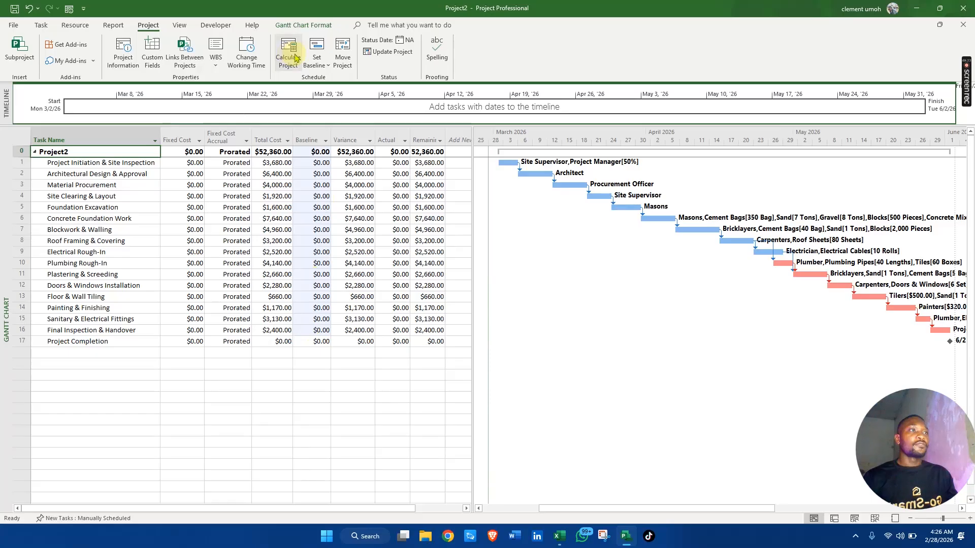
Set the project's Baseline again for the entire project after clearing it.
click(317, 58)
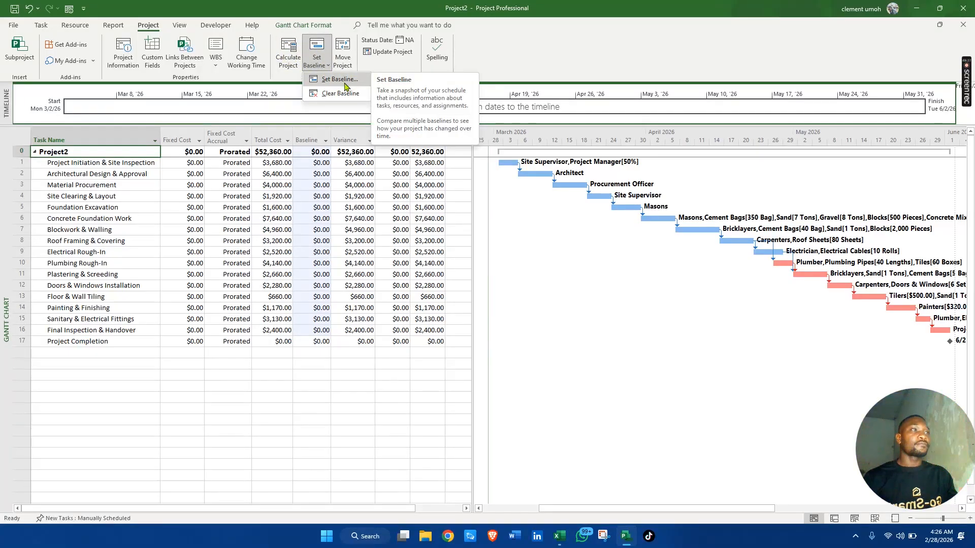
click(345, 84)
click(499, 339)
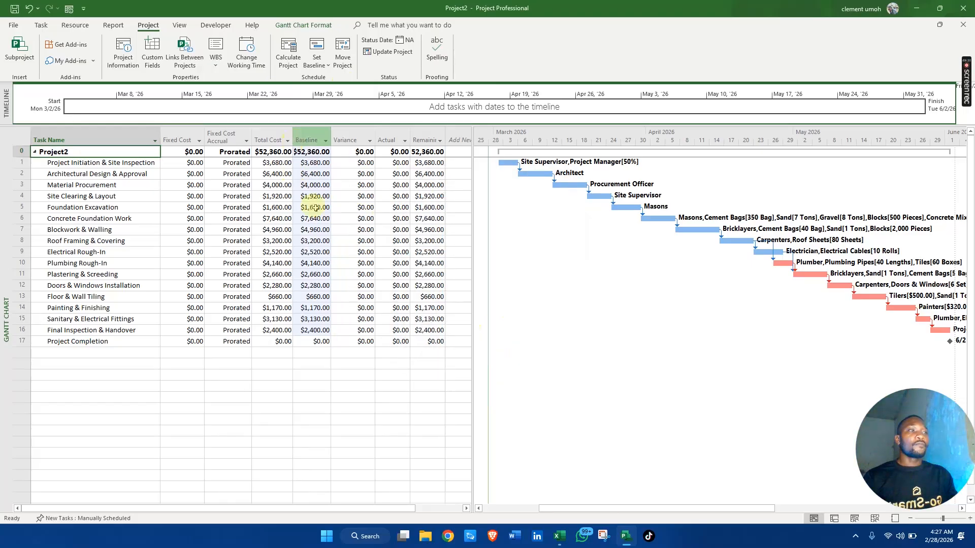
Switch the Gantt Chart from the Cost table to the Variance table.
right_click(21, 141)
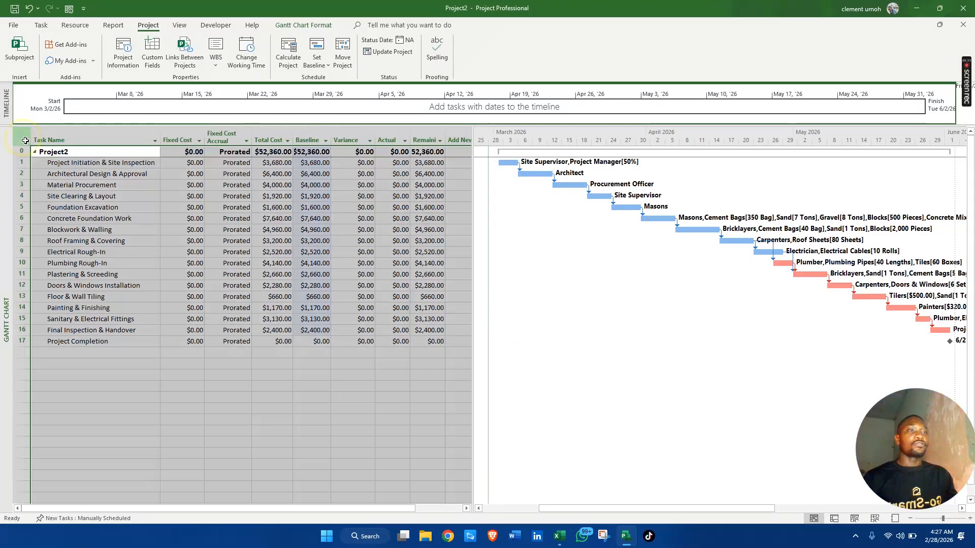
click(56, 263)
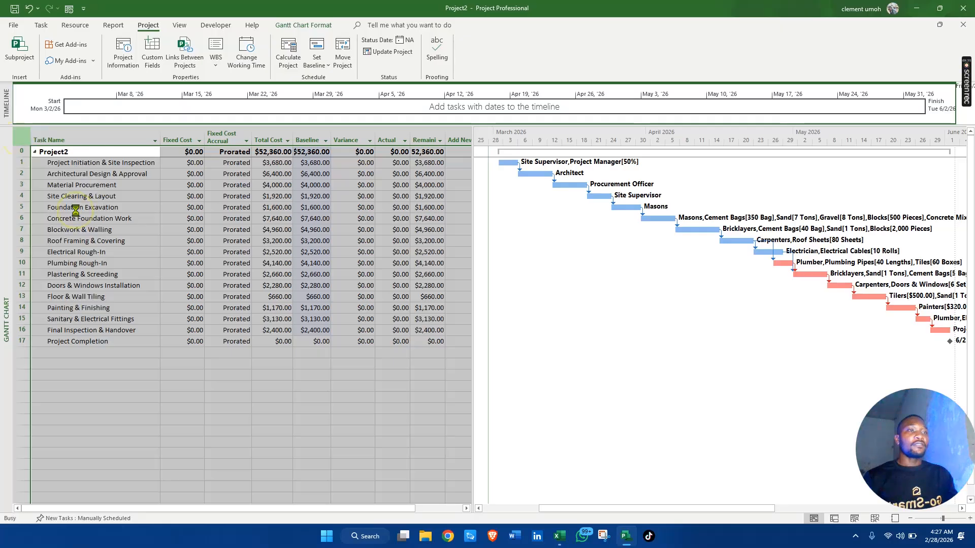